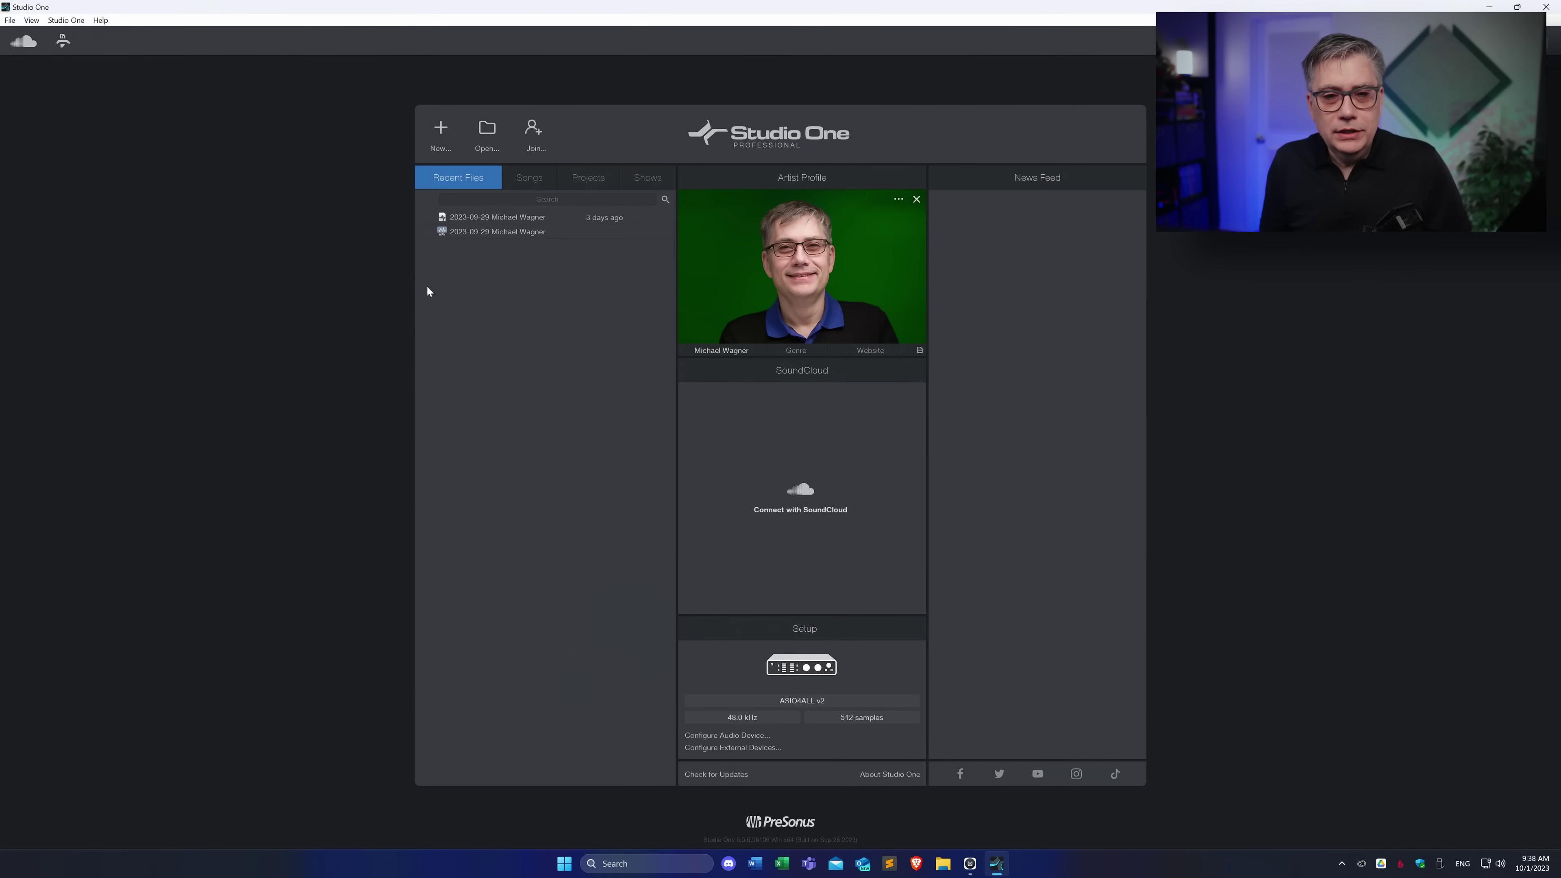
{"action": "left_click", "coordinate": [441, 128]}
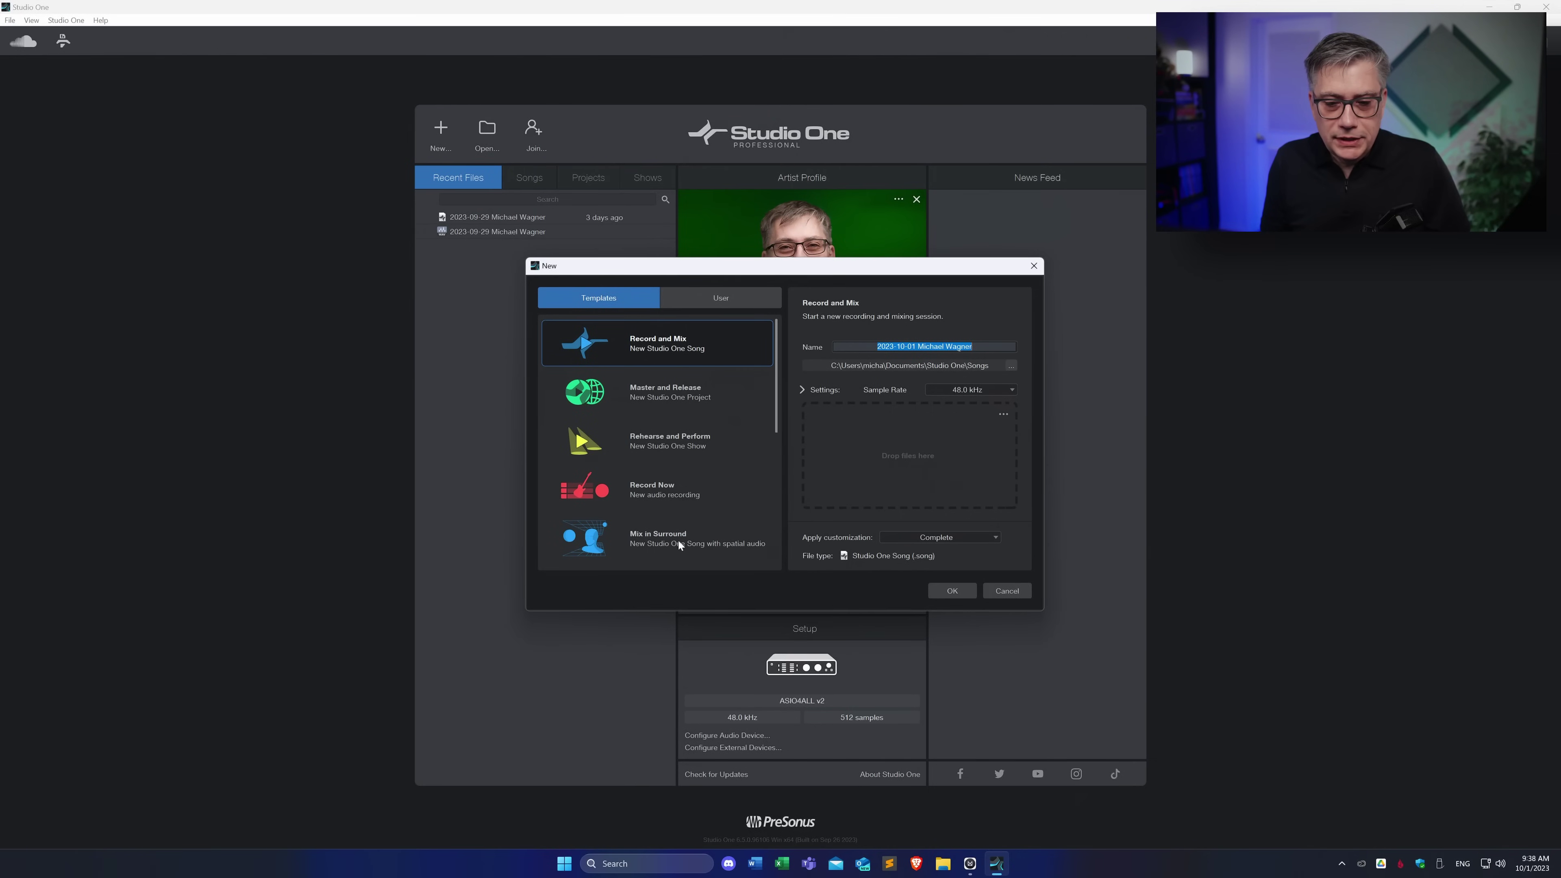
{"action": "scroll", "coordinate": [775, 399], "scroll_direction": "down", "scroll_amount": 3}
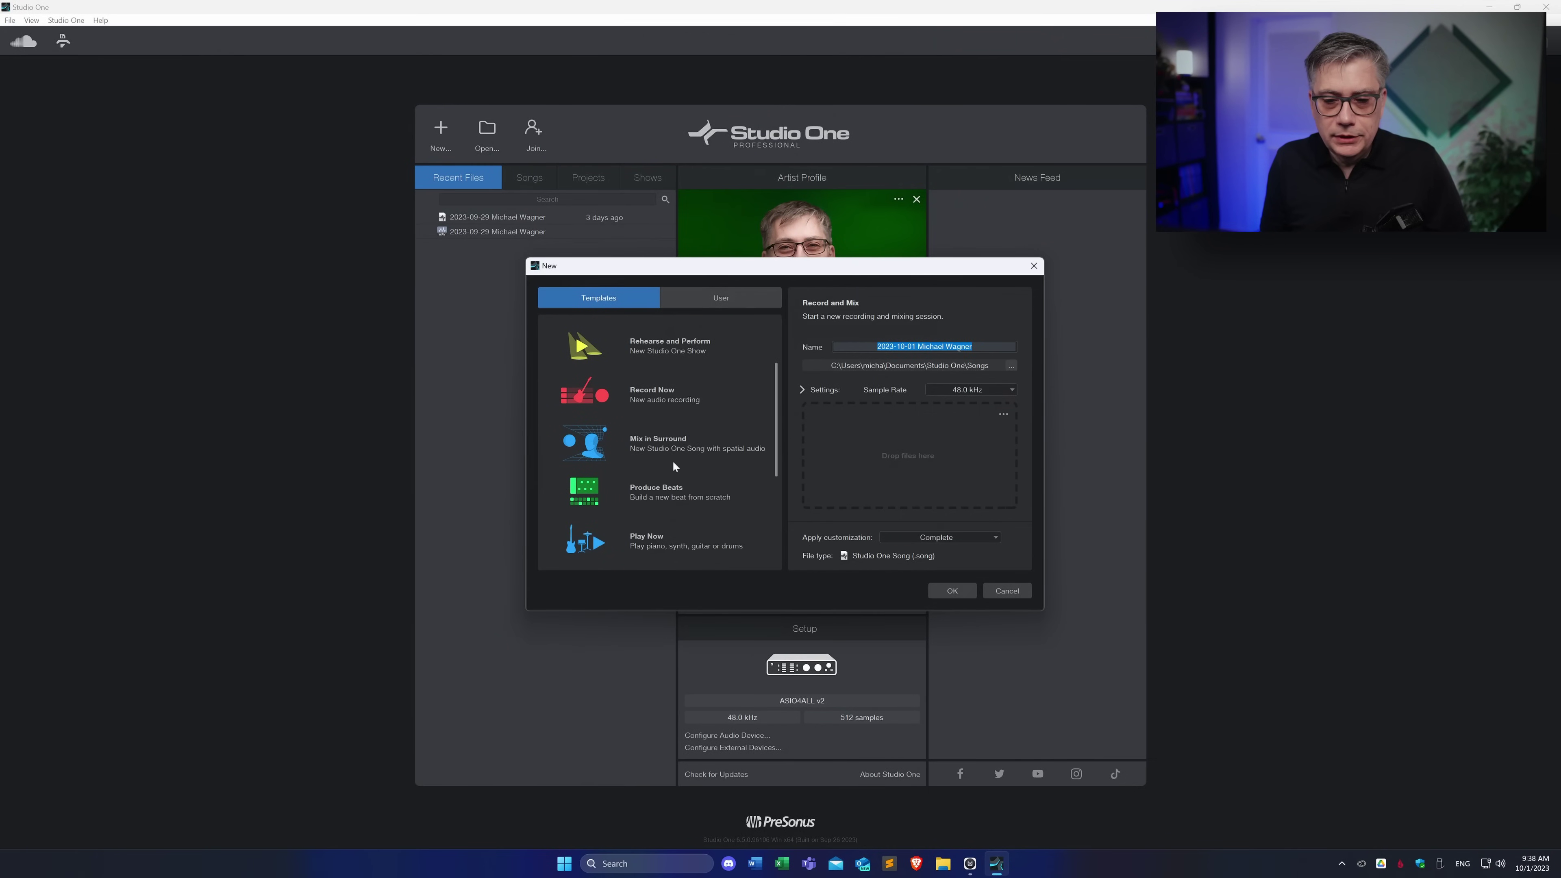
{"action": "left_click", "coordinate": [669, 452]}
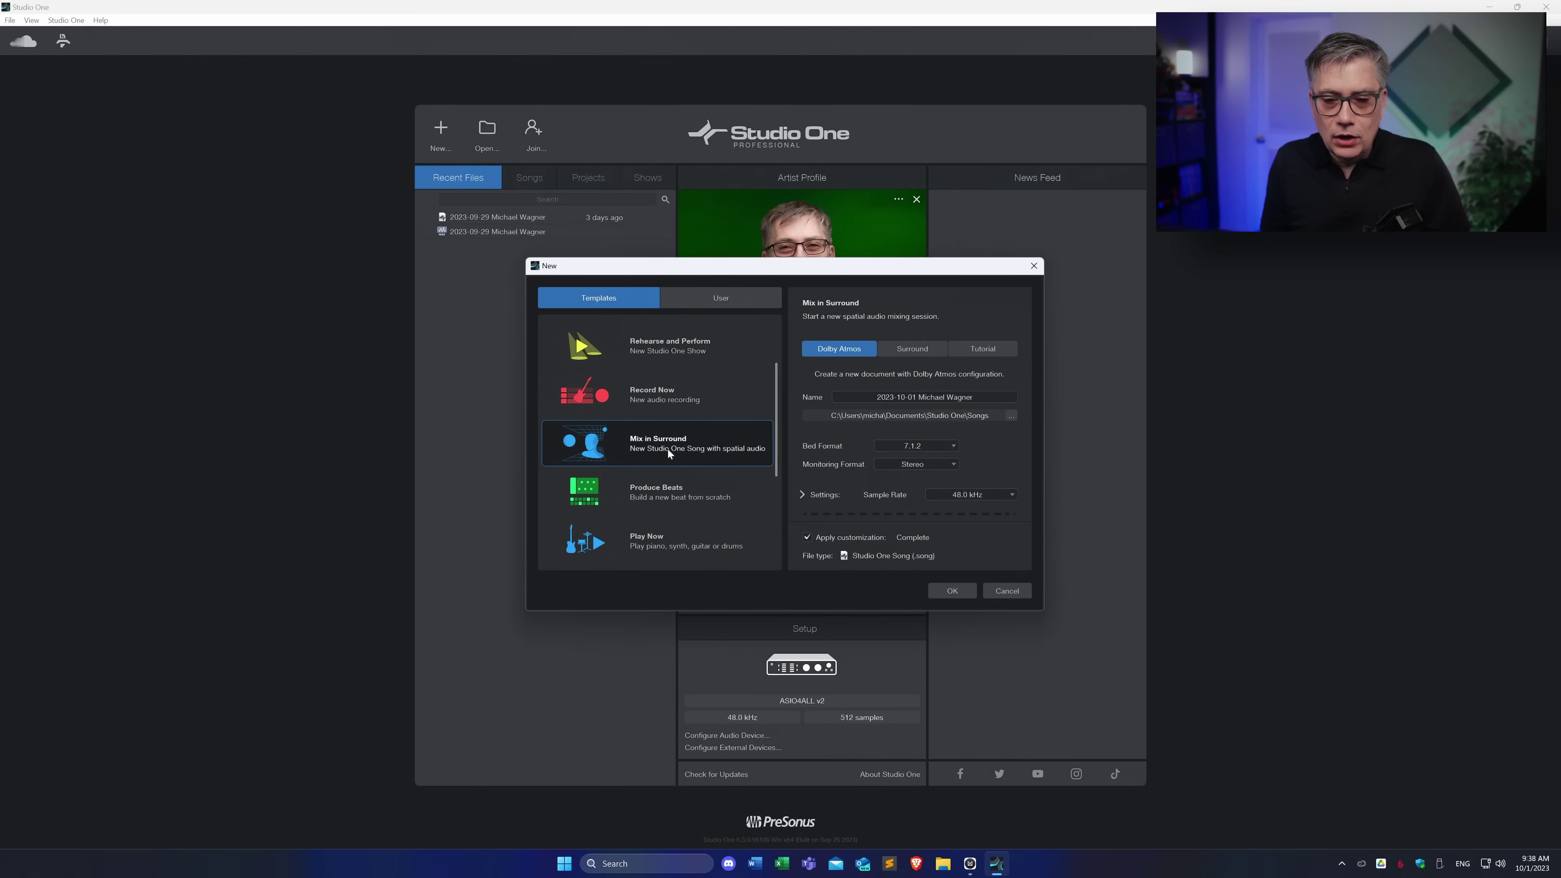
{"action": "left_click", "coordinate": [1004, 591]}
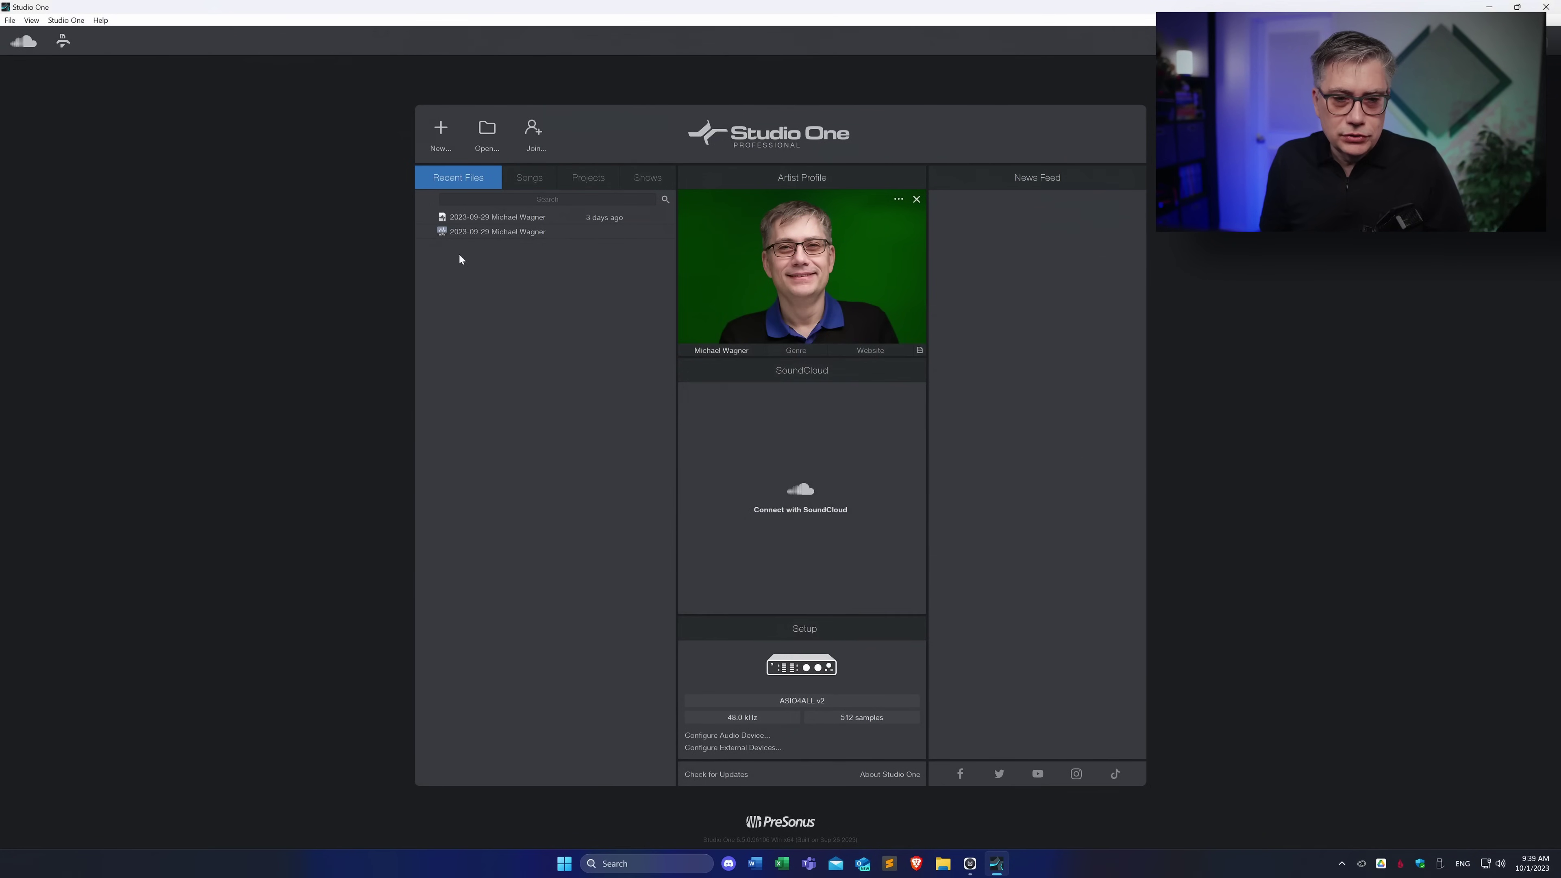
Create a new song from the Record and Mix template with the default settings
{"action": "left_click", "coordinate": [440, 131]}
{"action": "left_click", "coordinate": [670, 348]}
{"action": "left_click", "coordinate": [952, 590]}
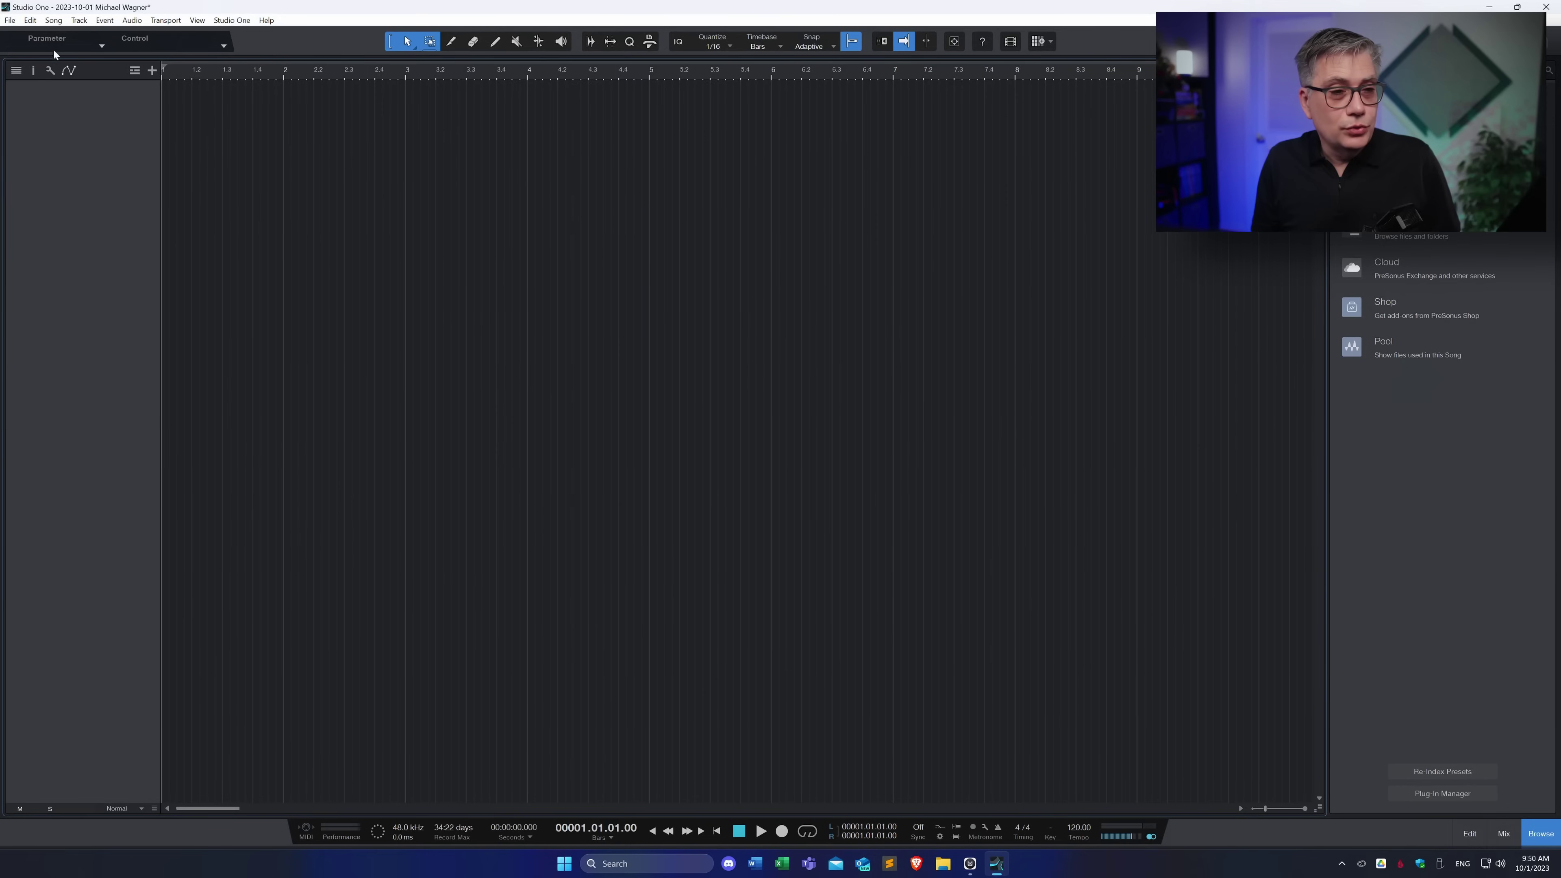
Set the song's spatial audio mode to Dolby Atmos with a 48.0 kHz sample rate, apply it and close the setup
{"action": "left_click", "coordinate": [53, 21]}
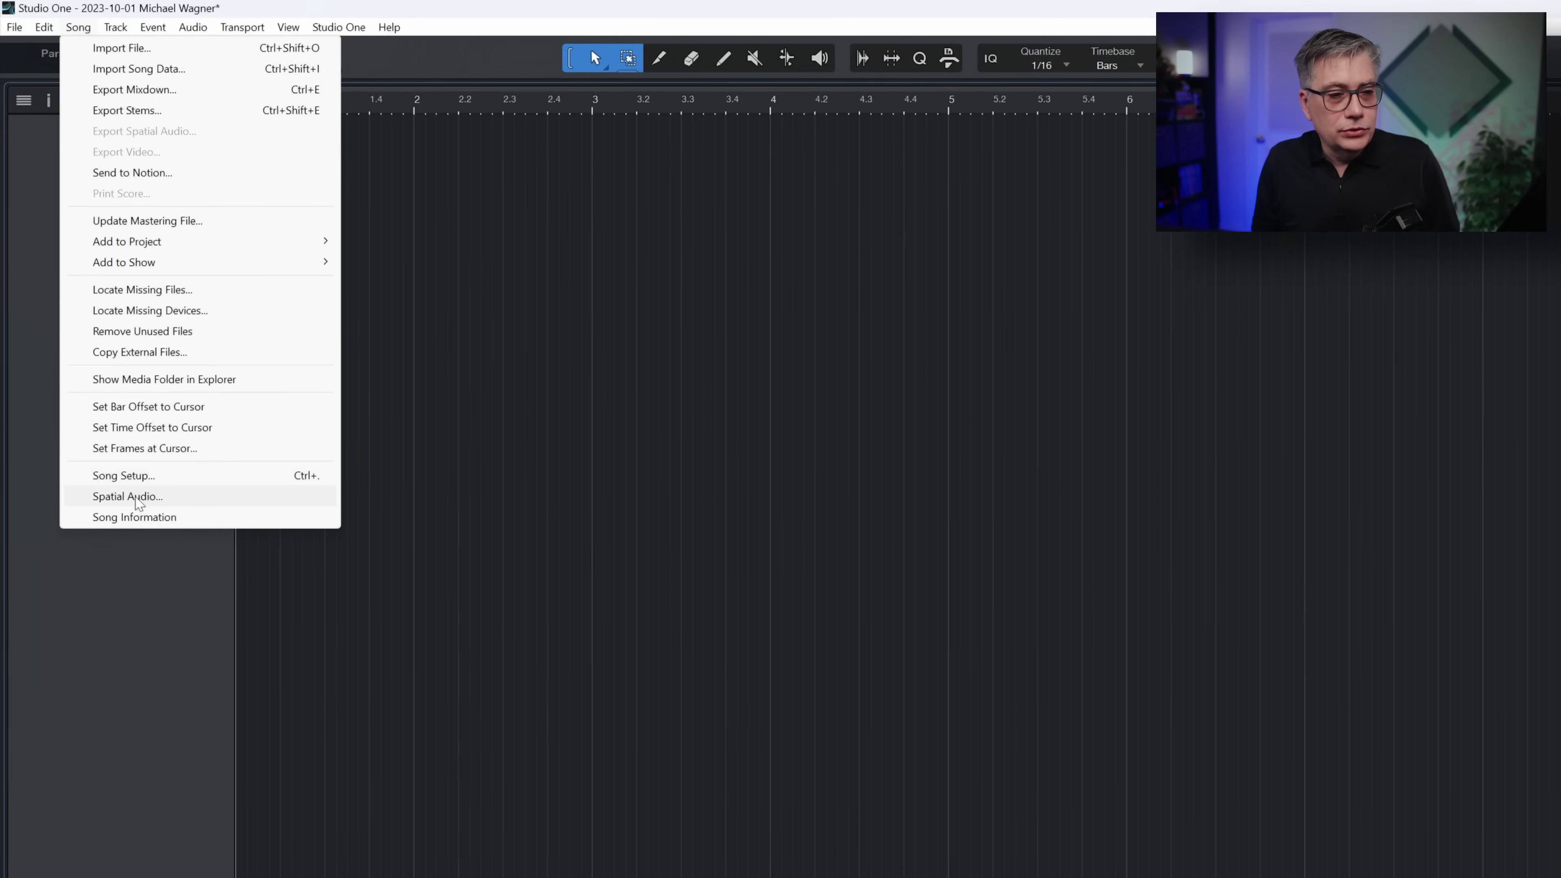
{"action": "left_click", "coordinate": [137, 498]}
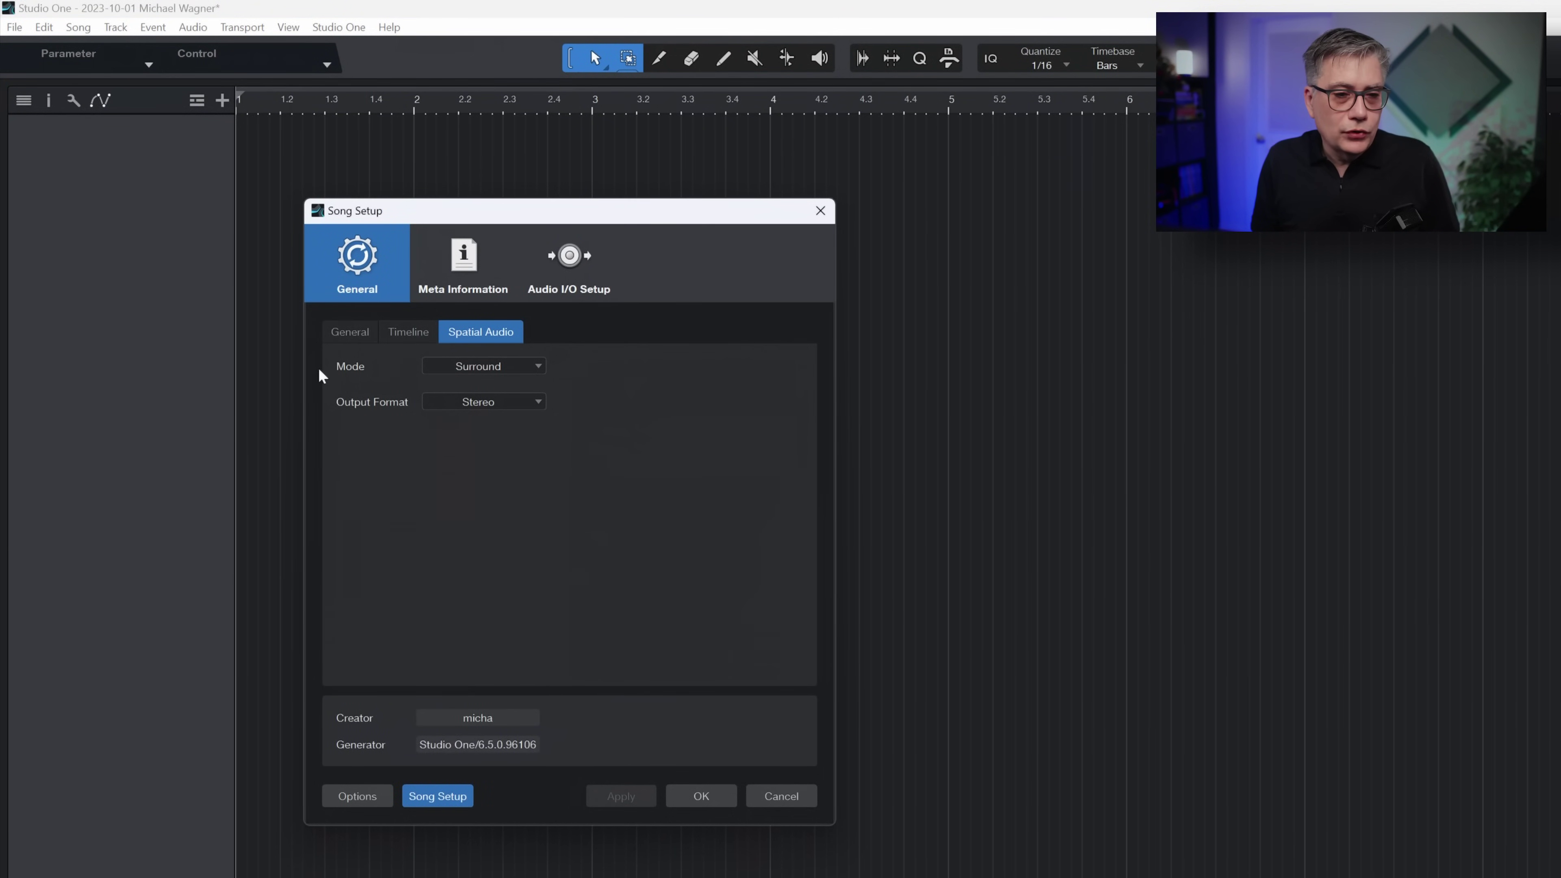
{"action": "left_click", "coordinate": [497, 365]}
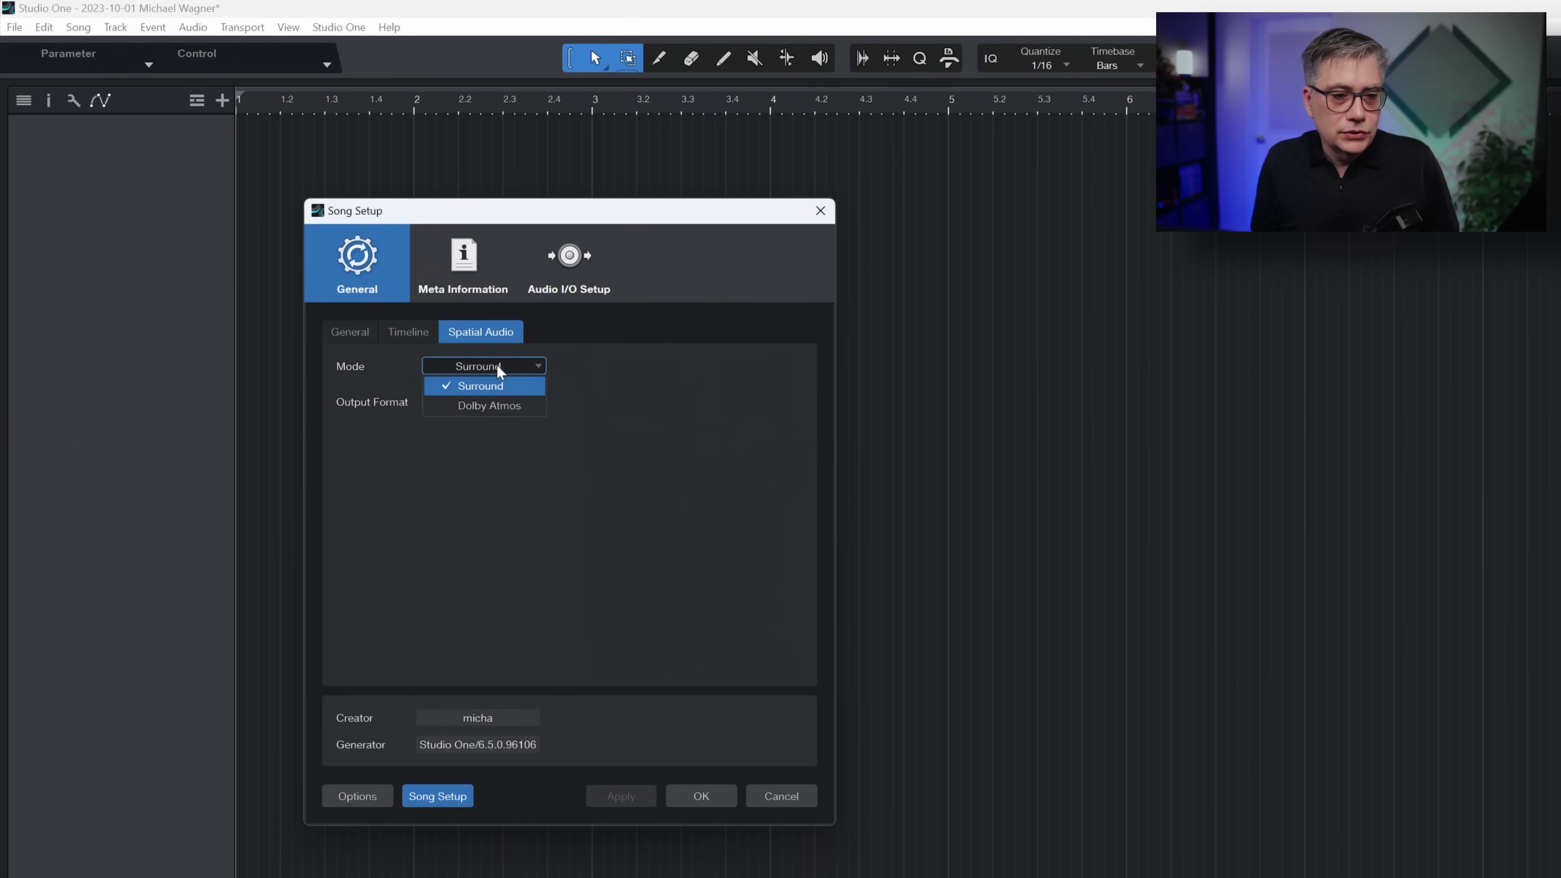
{"action": "left_click", "coordinate": [496, 407]}
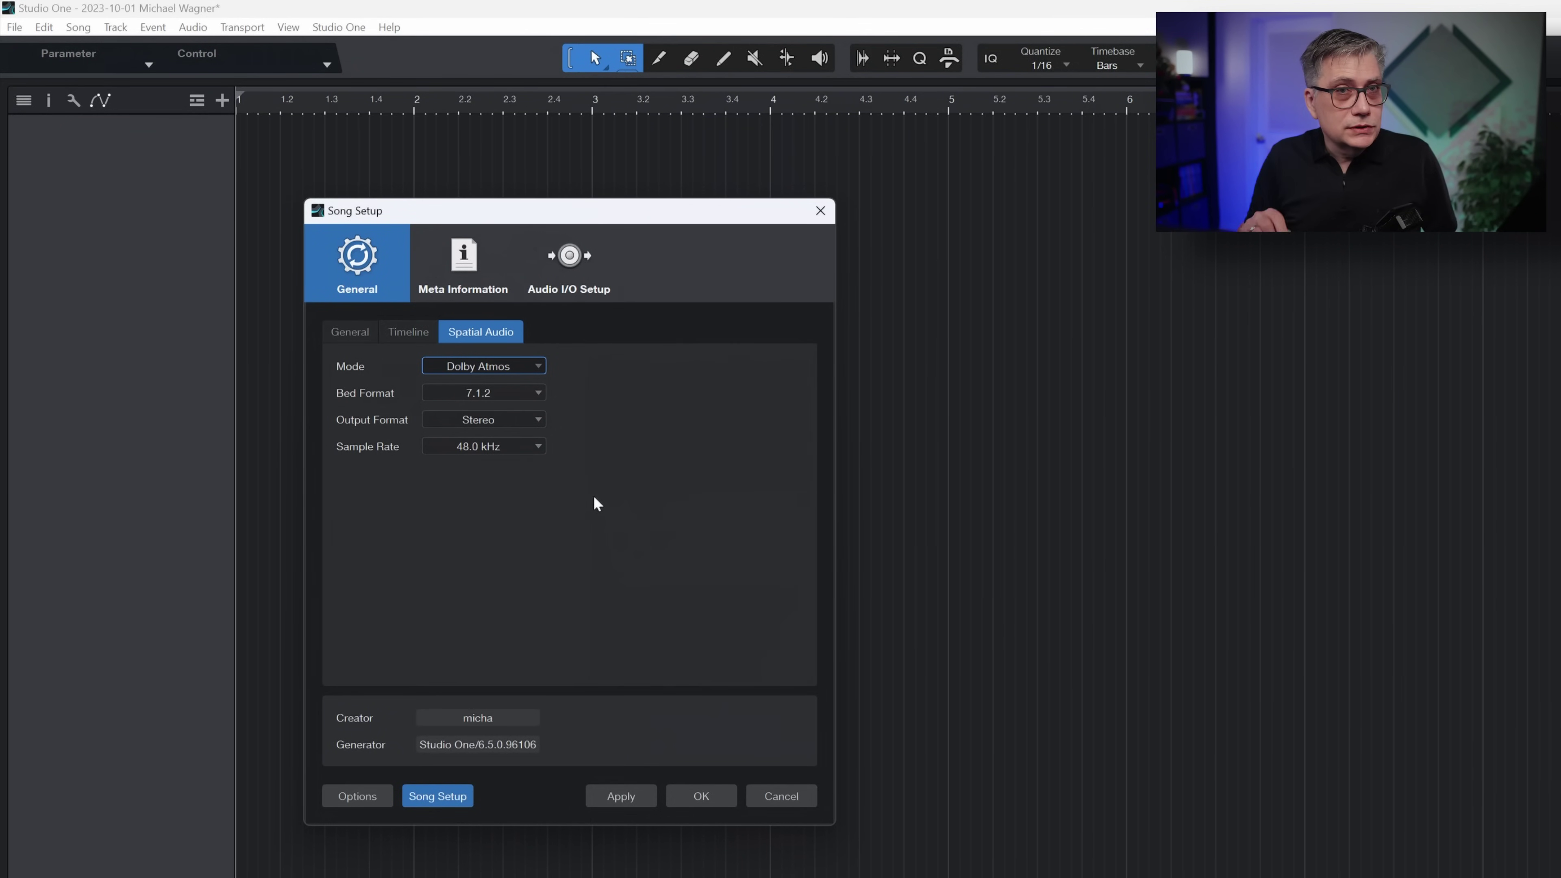
{"action": "left_click", "coordinate": [500, 448]}
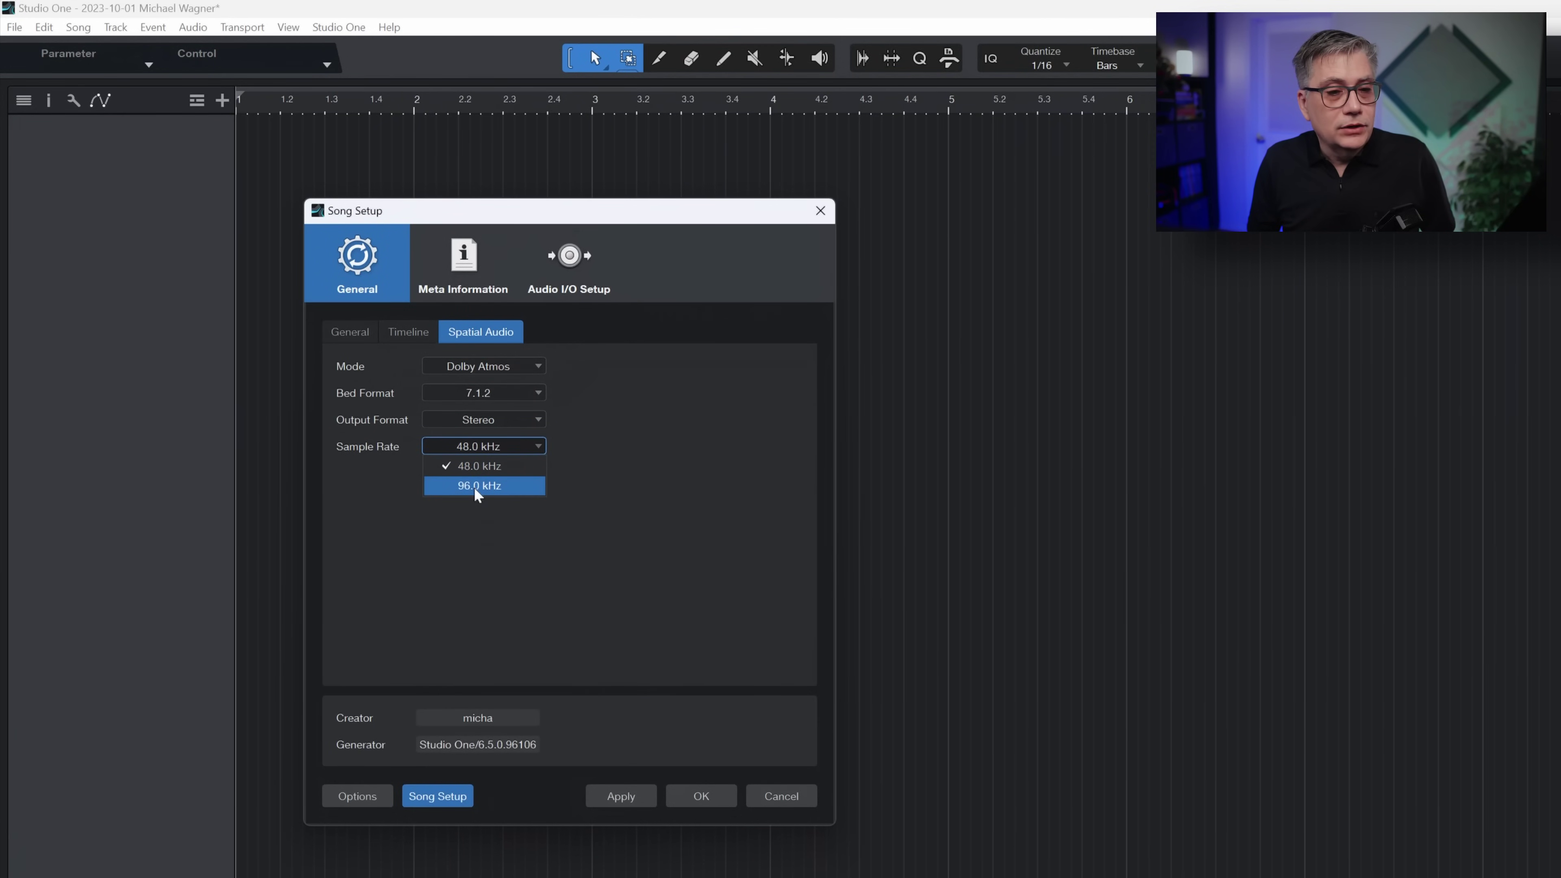
{"action": "left_click", "coordinate": [480, 466]}
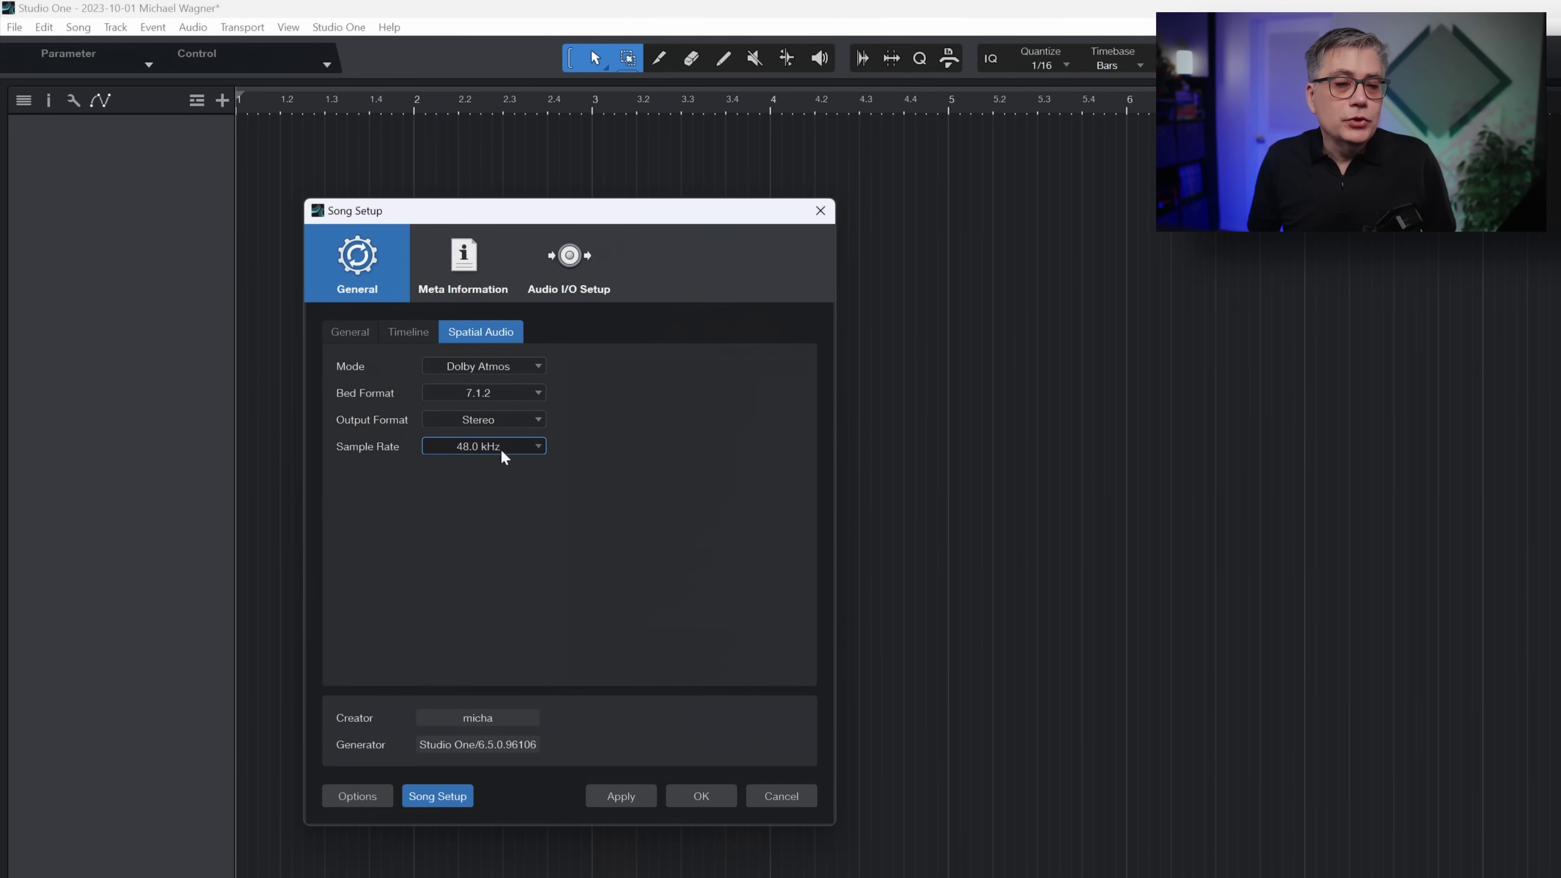
{"action": "left_click", "coordinate": [622, 798]}
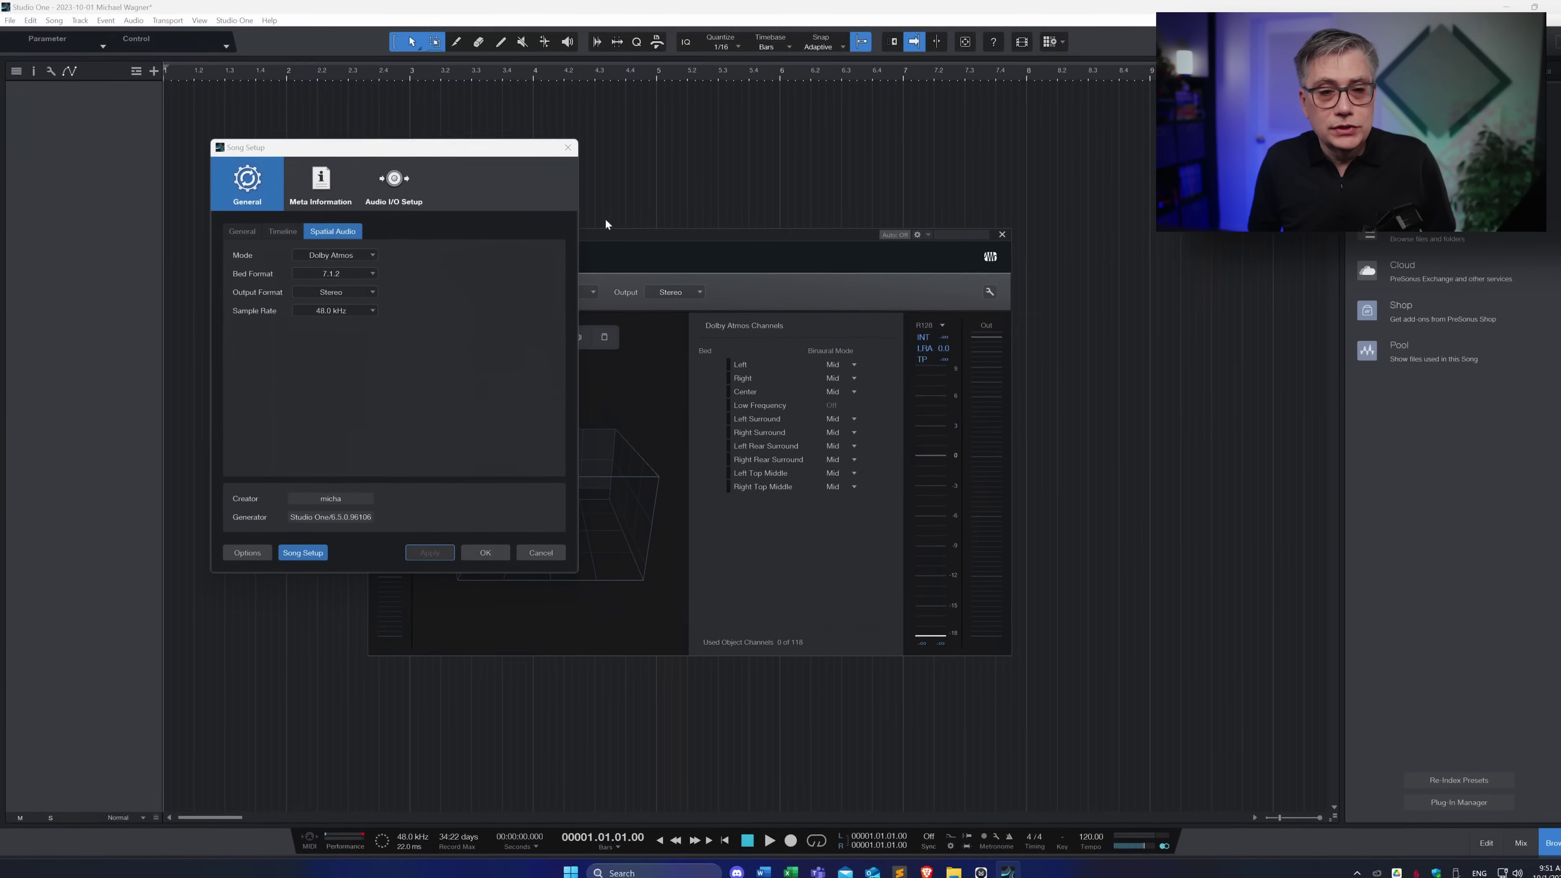
{"action": "left_click", "coordinate": [562, 148]}
Close the Dolby Atmos Renderer window, then show the mixer and enlarge its area
{"action": "left_click_drag", "start_coordinate": [672, 233], "coordinate": [706, 262]}
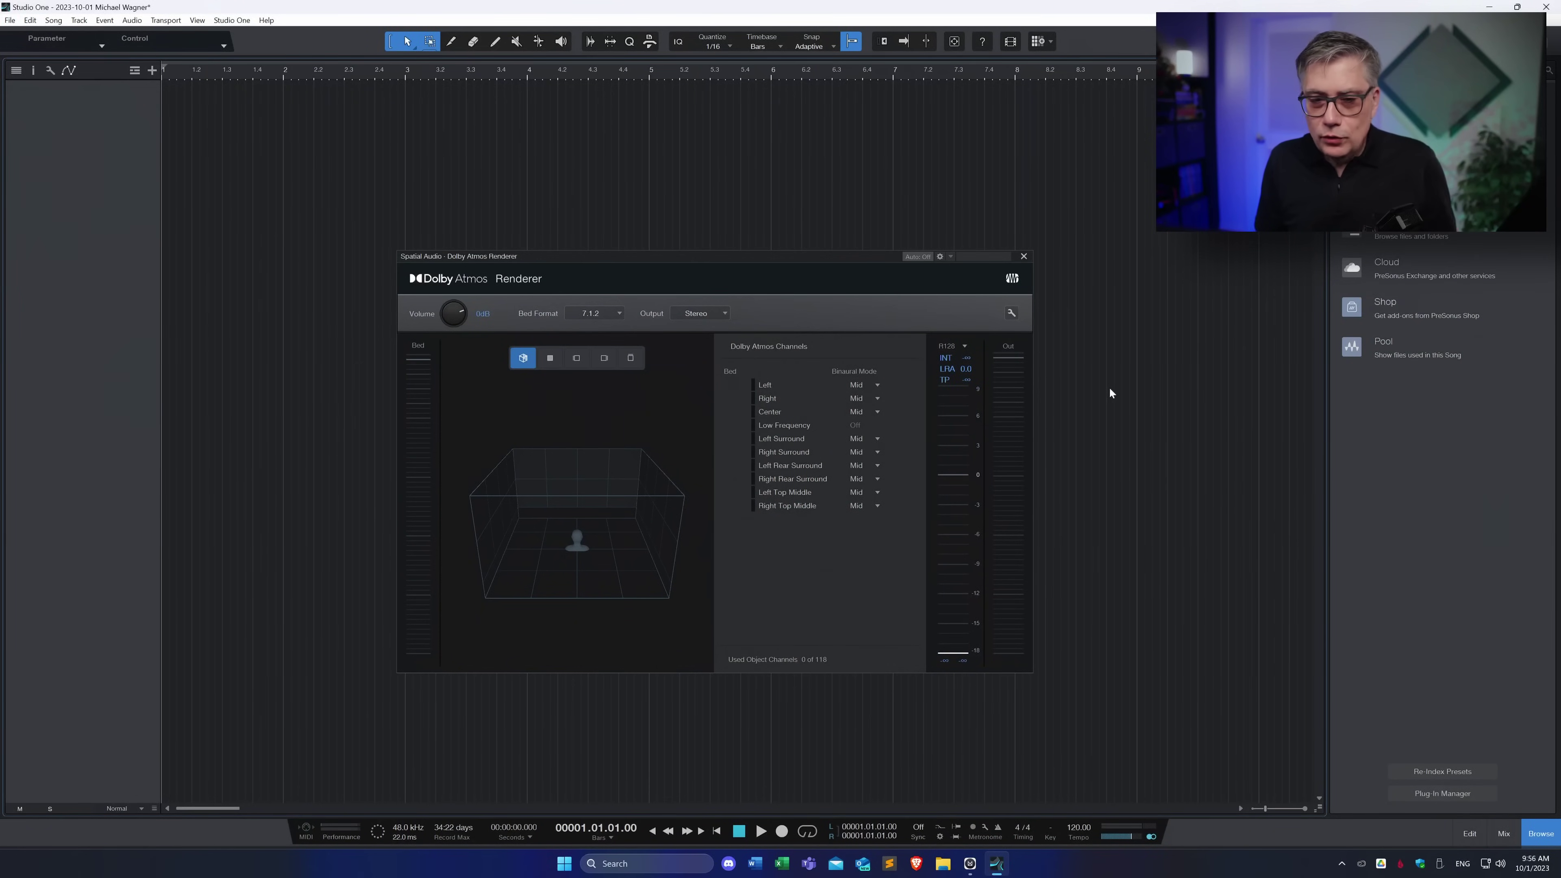
{"action": "left_click", "coordinate": [1023, 256]}
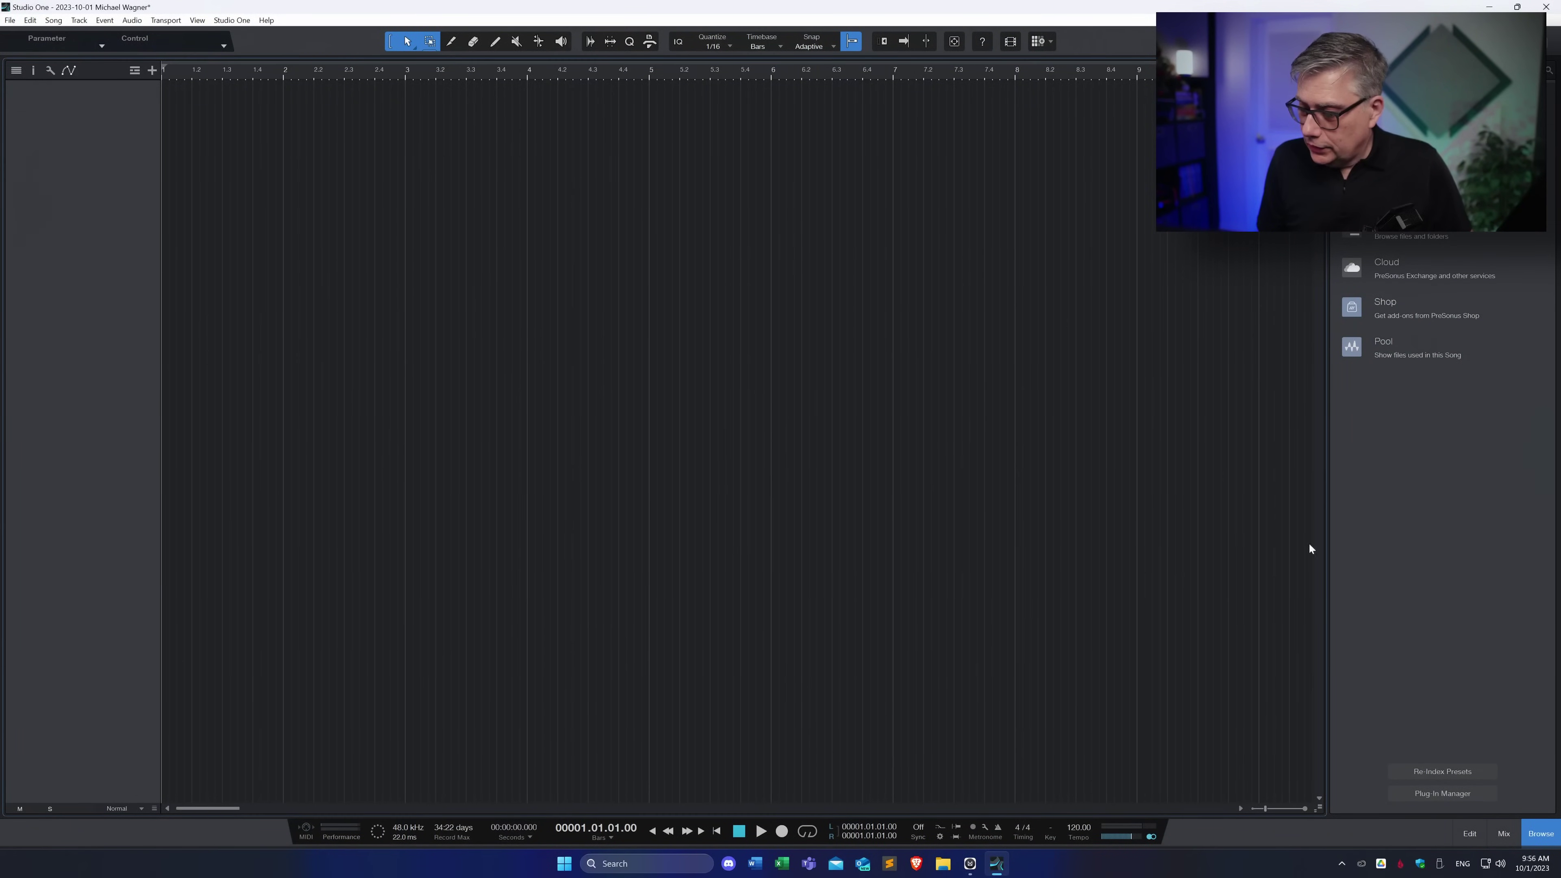
{"action": "left_click", "coordinate": [1507, 834]}
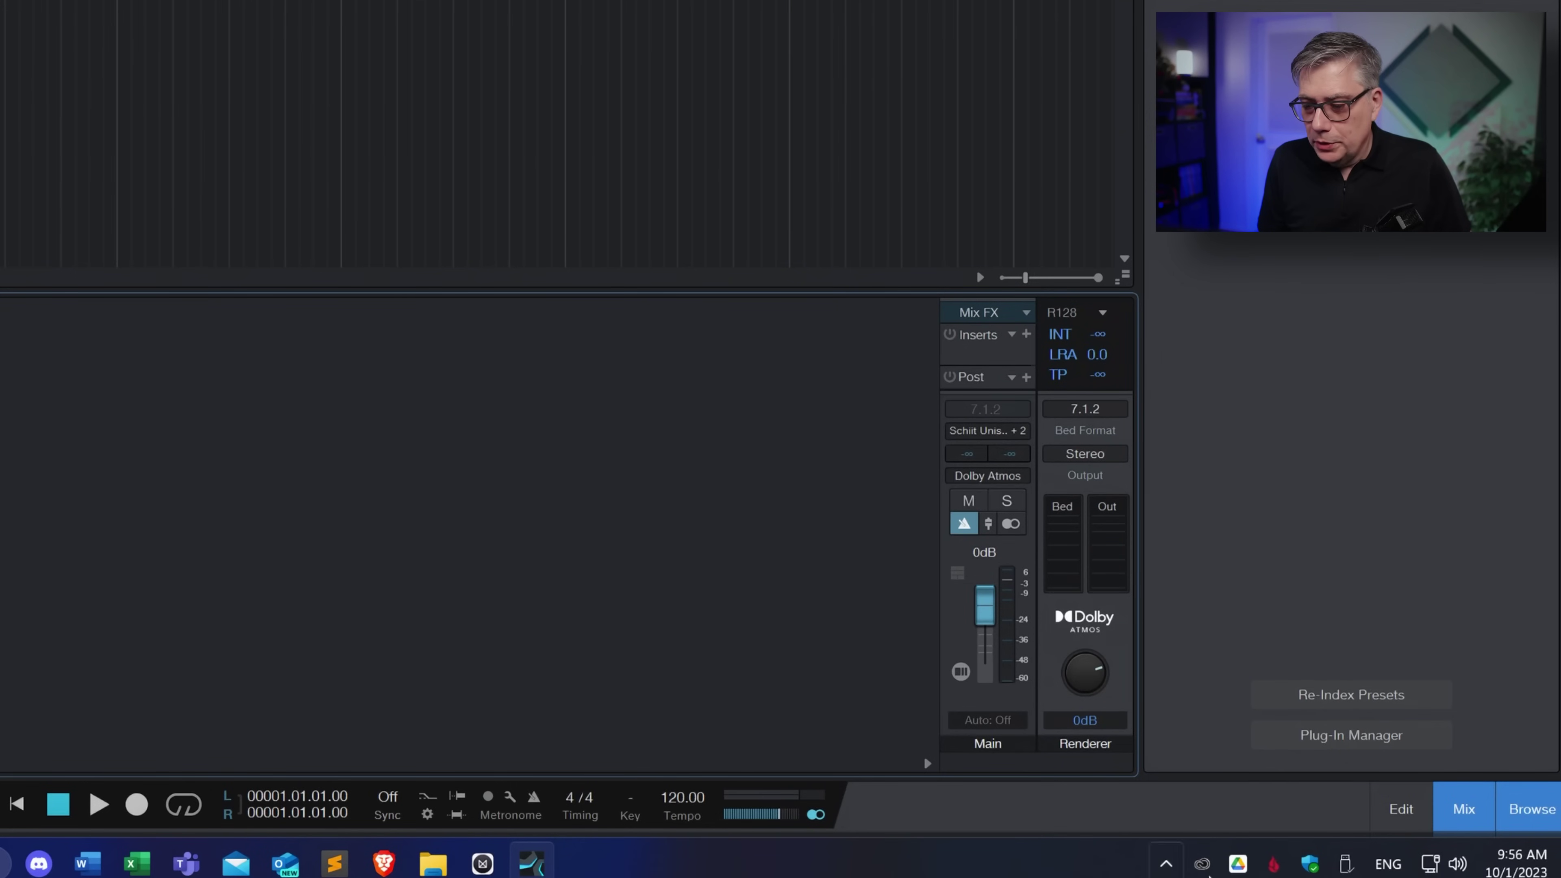
{"action": "left_click_drag", "start_coordinate": [812, 292], "coordinate": [770, 151]}
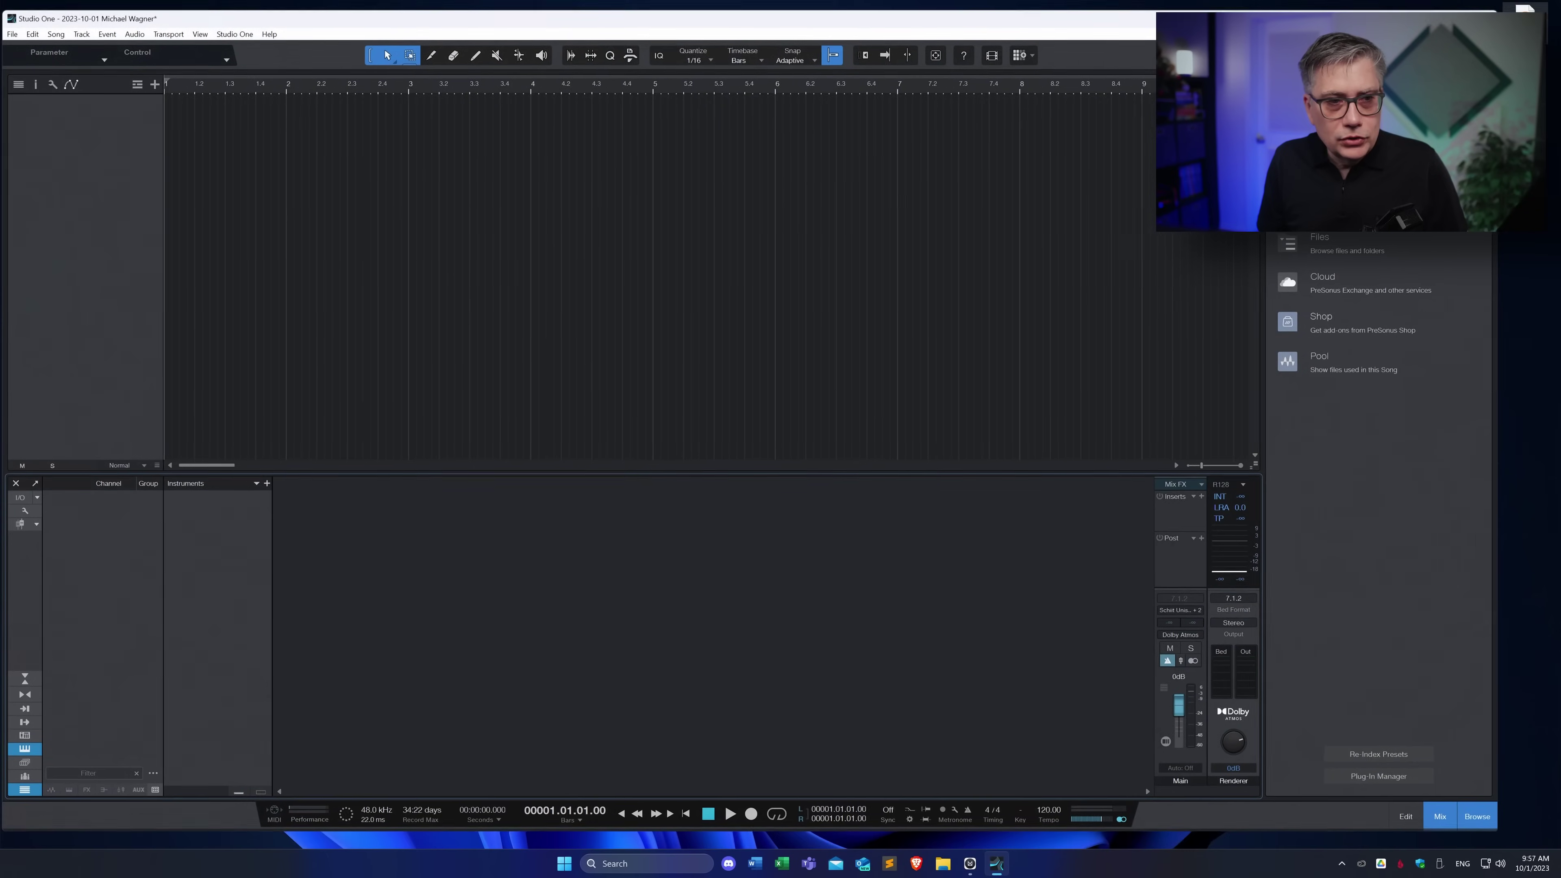
Add the Synth_120bpm4-4_L8M-P0 audio file from the desktop as a new track and play it in a loop in the maximized window
{"action": "left_click_drag", "start_coordinate": [1524, 8], "coordinate": [185, 176]}
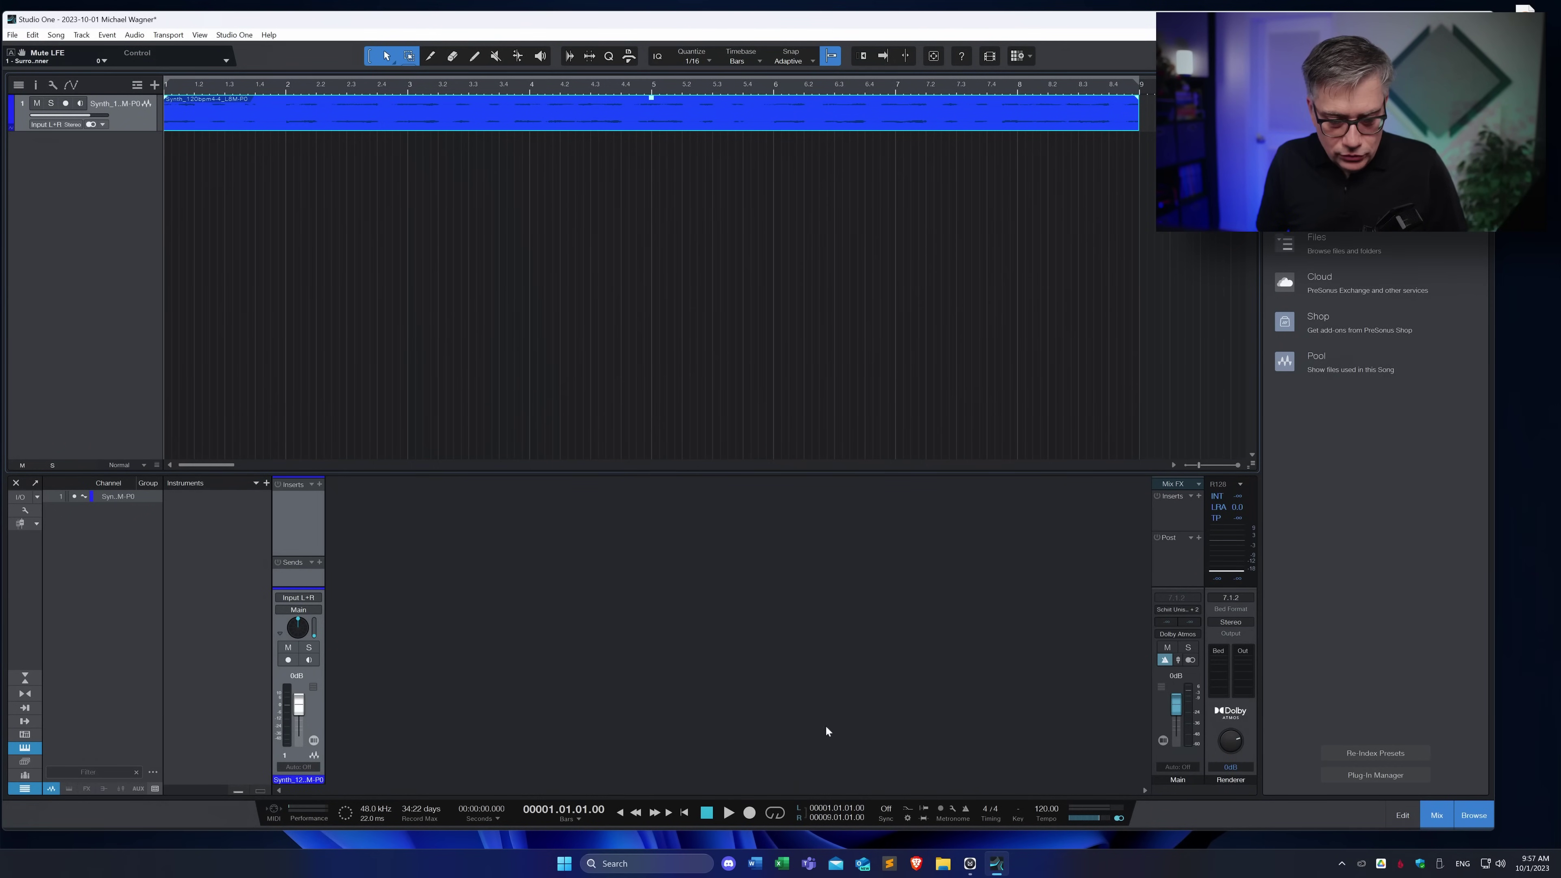
{"action": "left_click", "coordinate": [782, 817]}
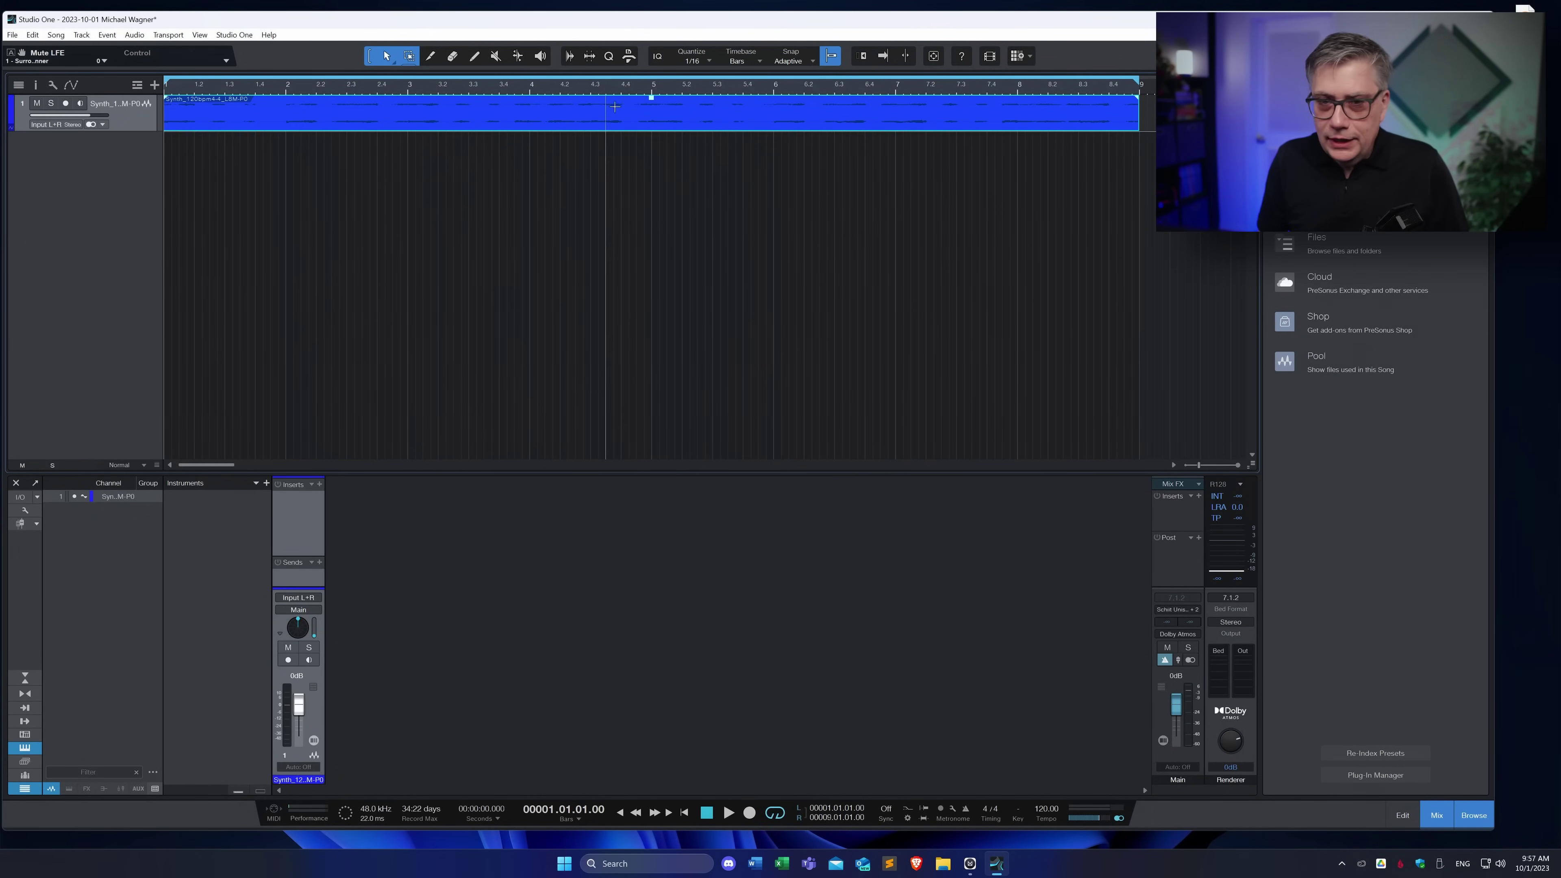
{"action": "key", "text": "super+Up"}
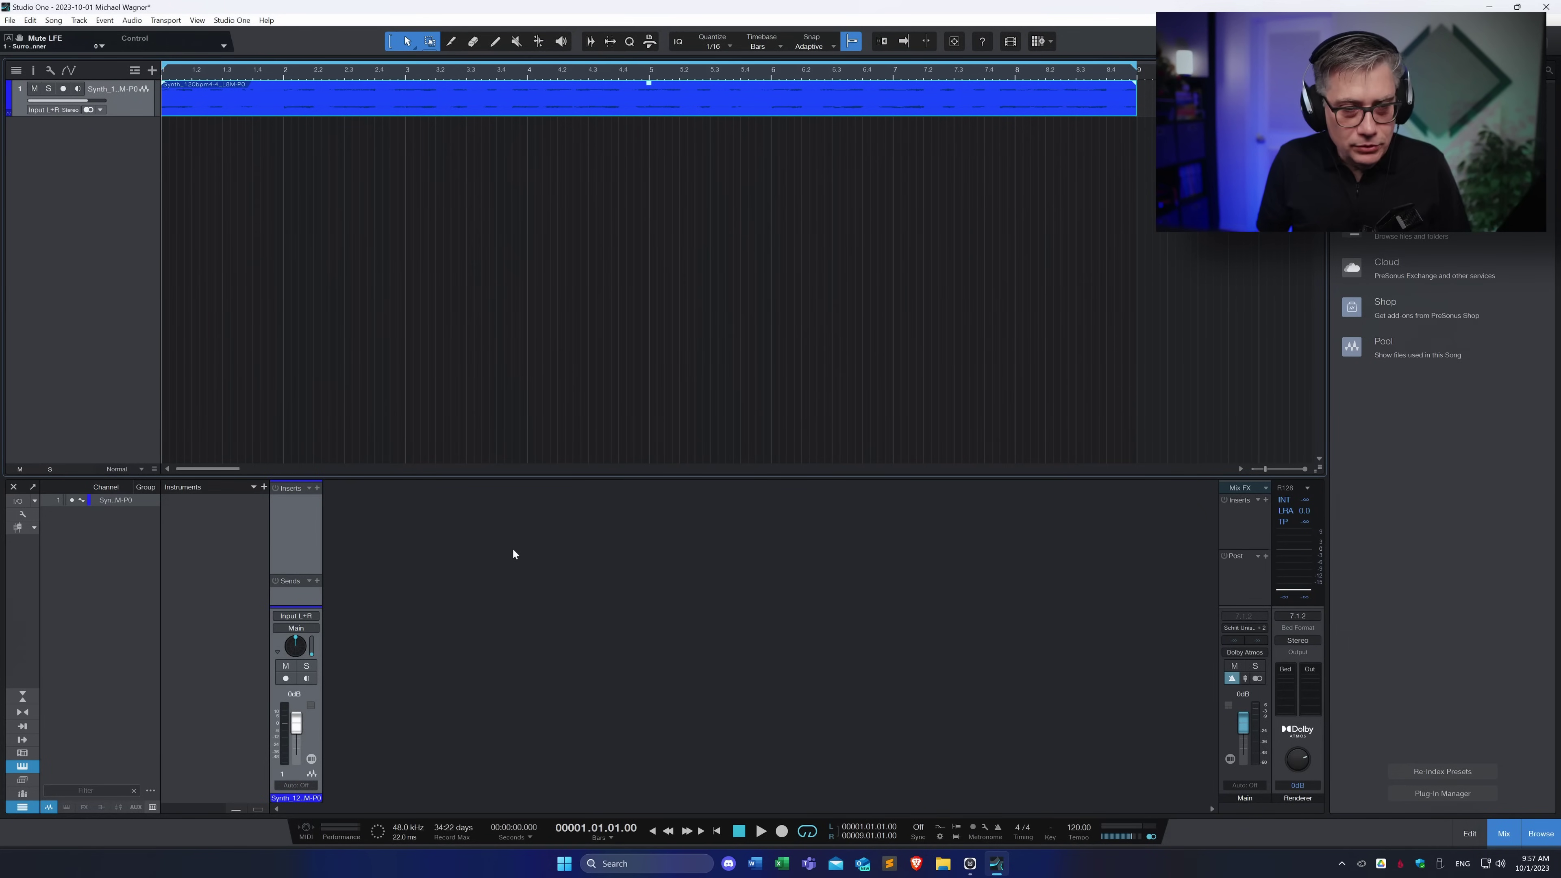
{"action": "key", "text": "space"}
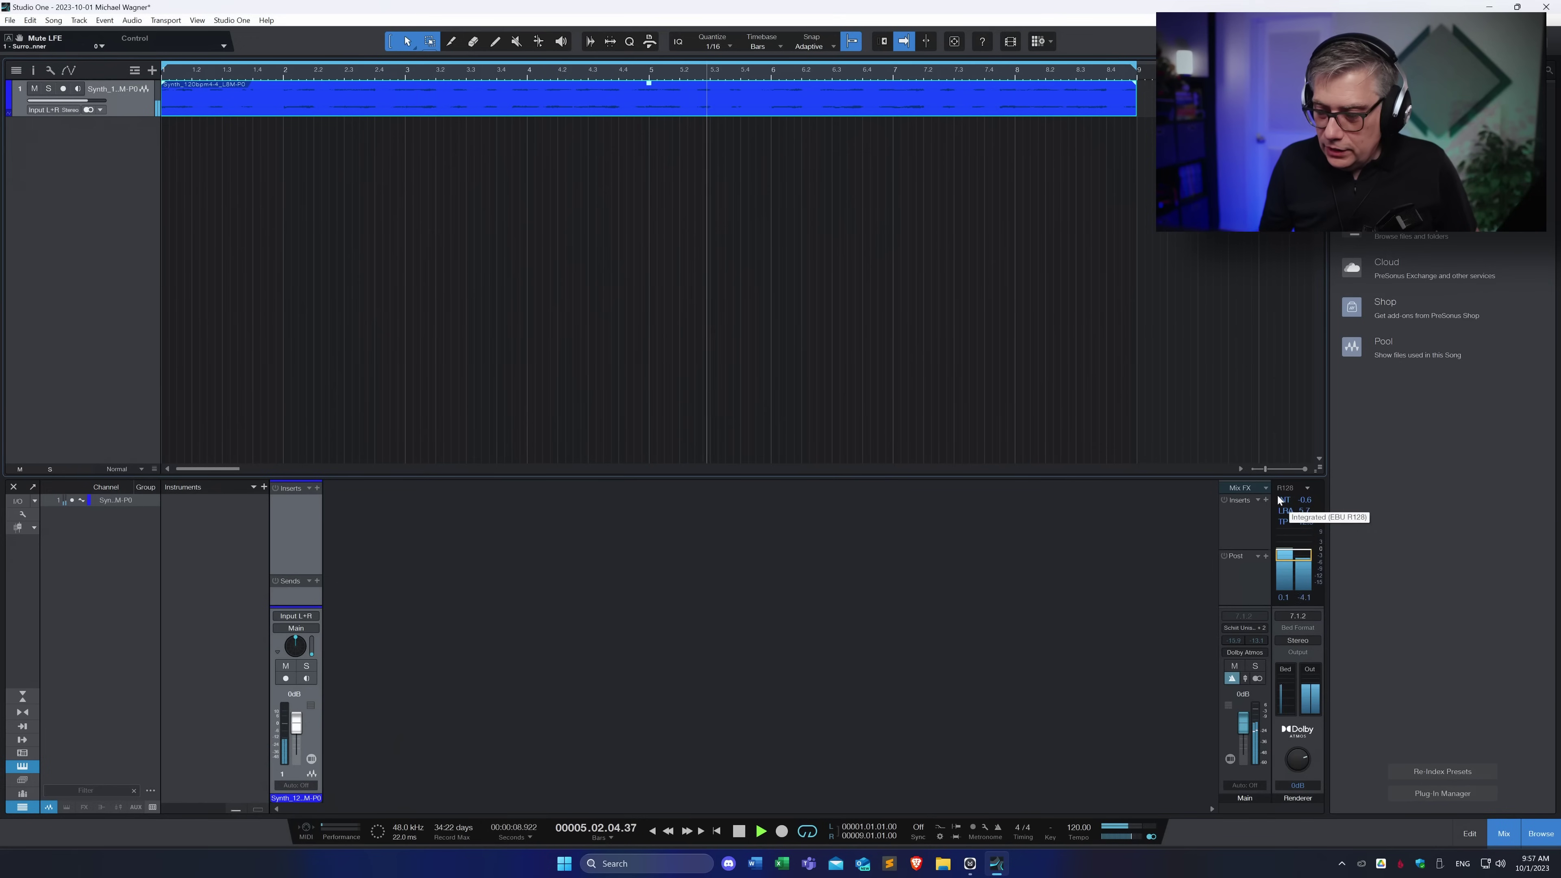
Open the Dolby Atmos Renderer and the synth track's Surround Panner, and arrange both windows side by side
{"action": "left_click", "coordinate": [1249, 653]}
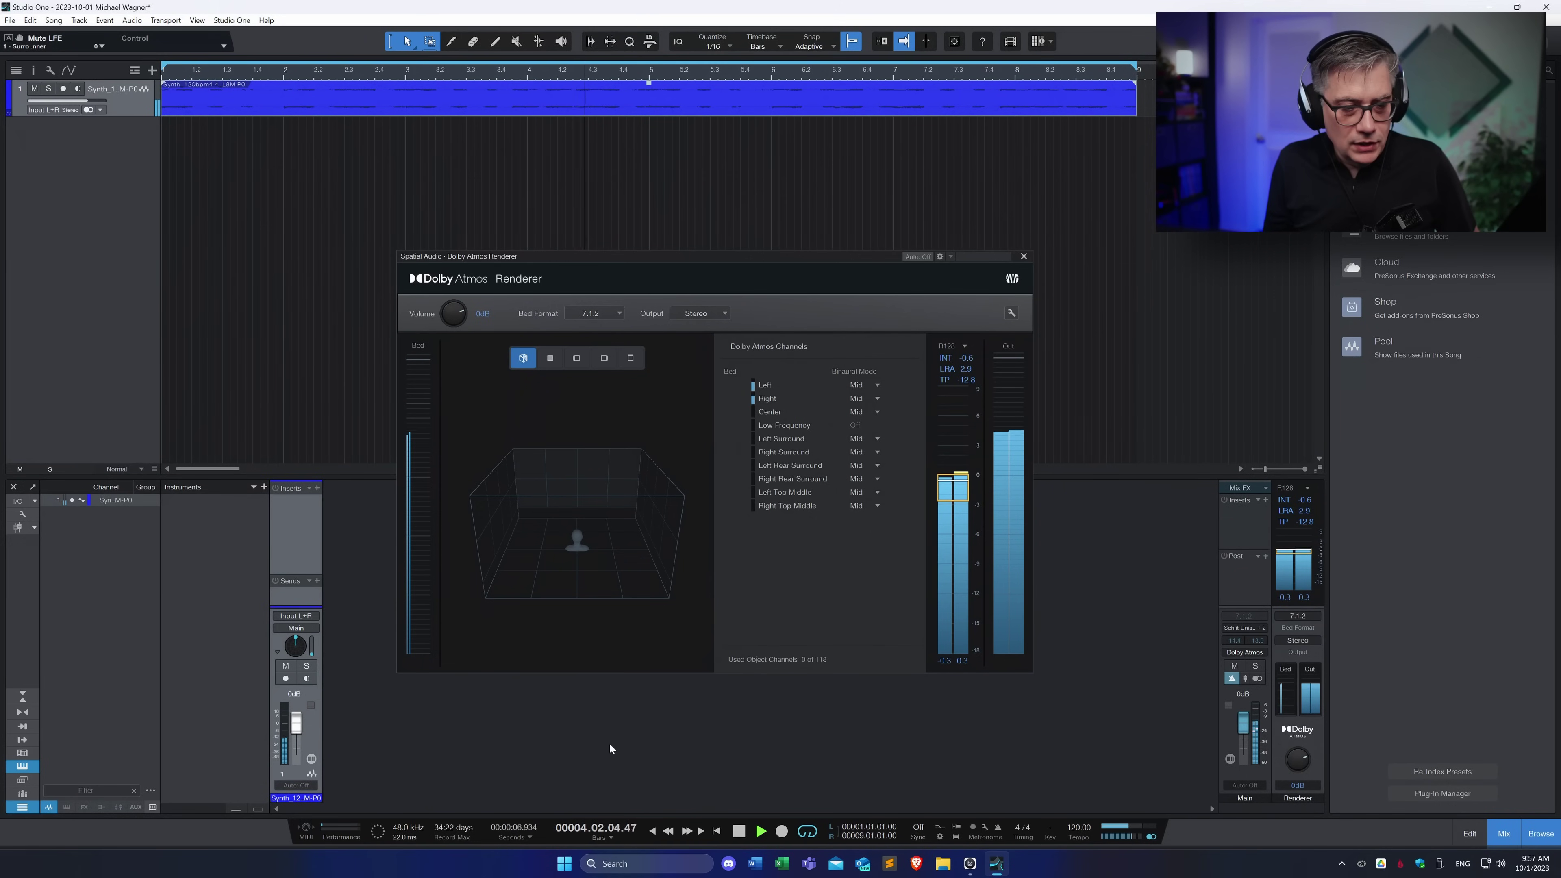
{"action": "left_click_drag", "start_coordinate": [679, 257], "coordinate": [829, 212]}
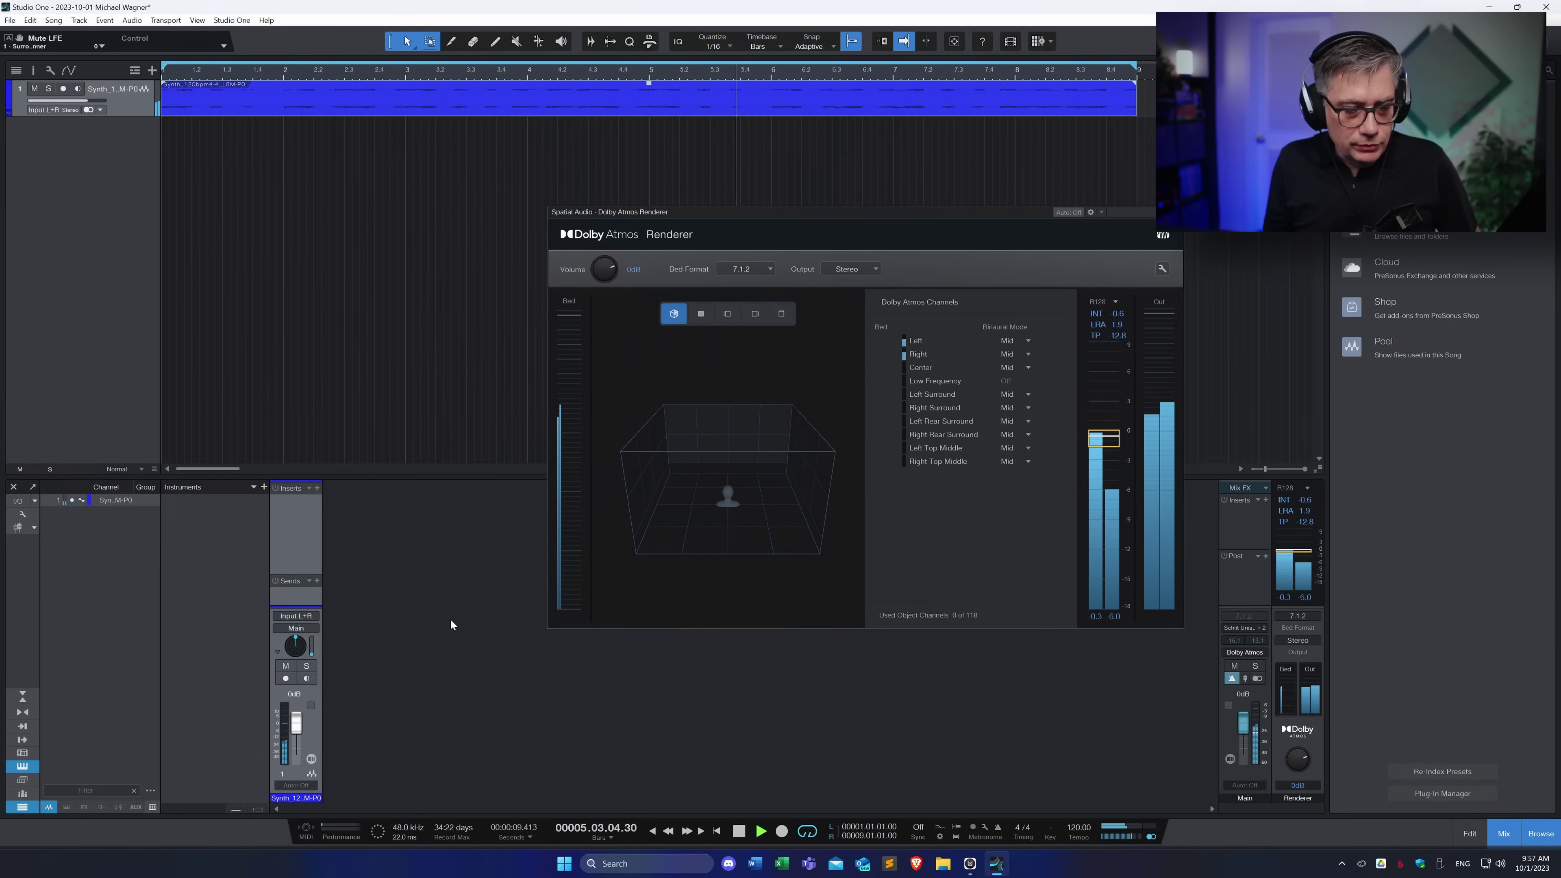
{"action": "double_click", "coordinate": [295, 646]}
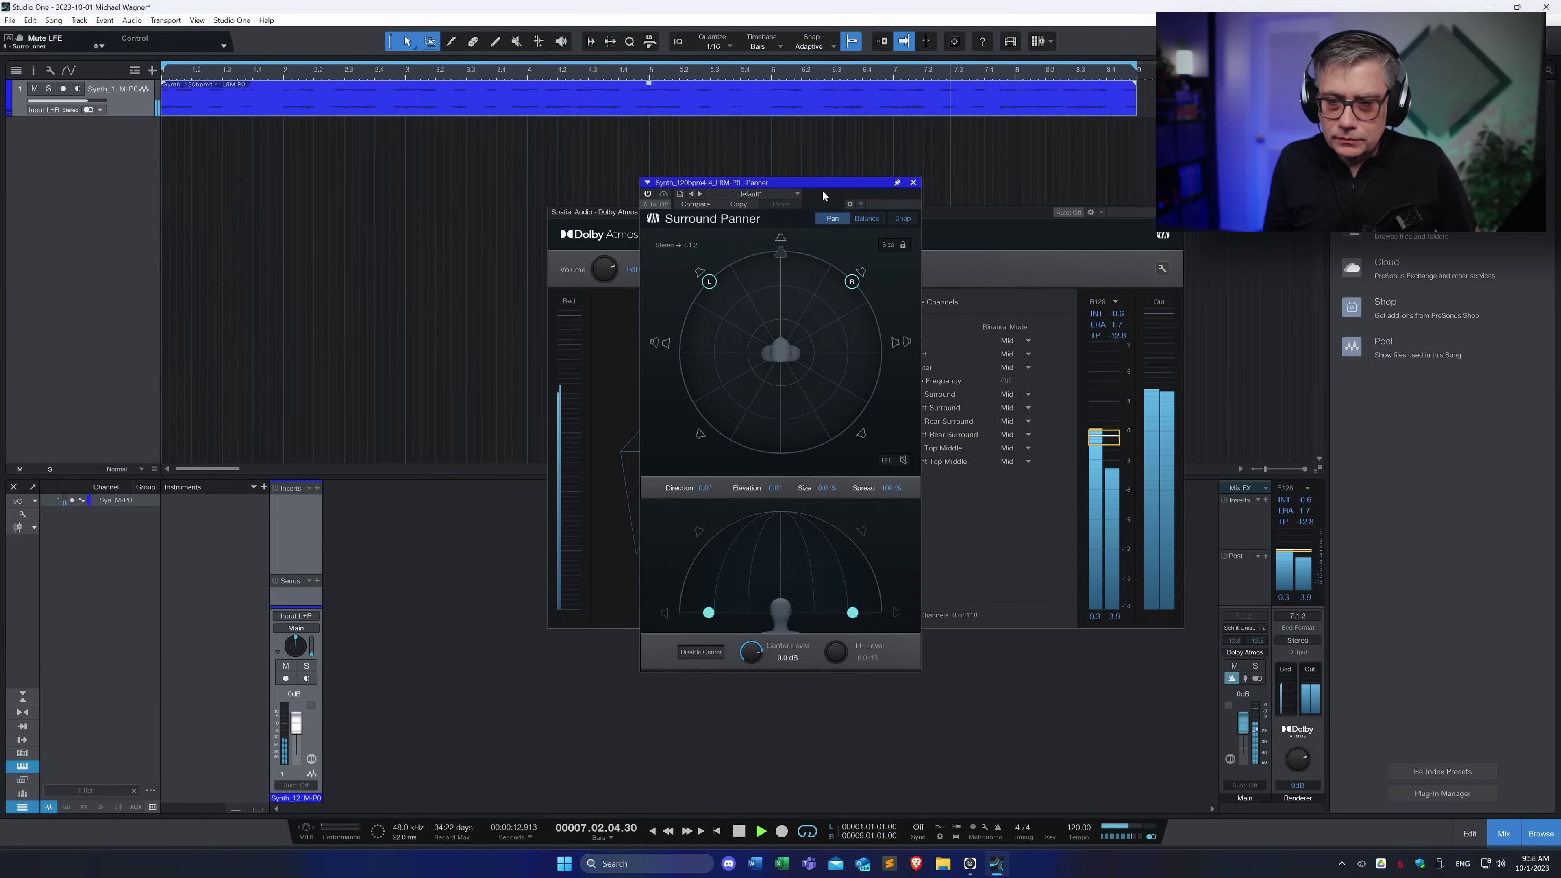
{"action": "left_click_drag", "start_coordinate": [823, 184], "coordinate": [382, 175]}
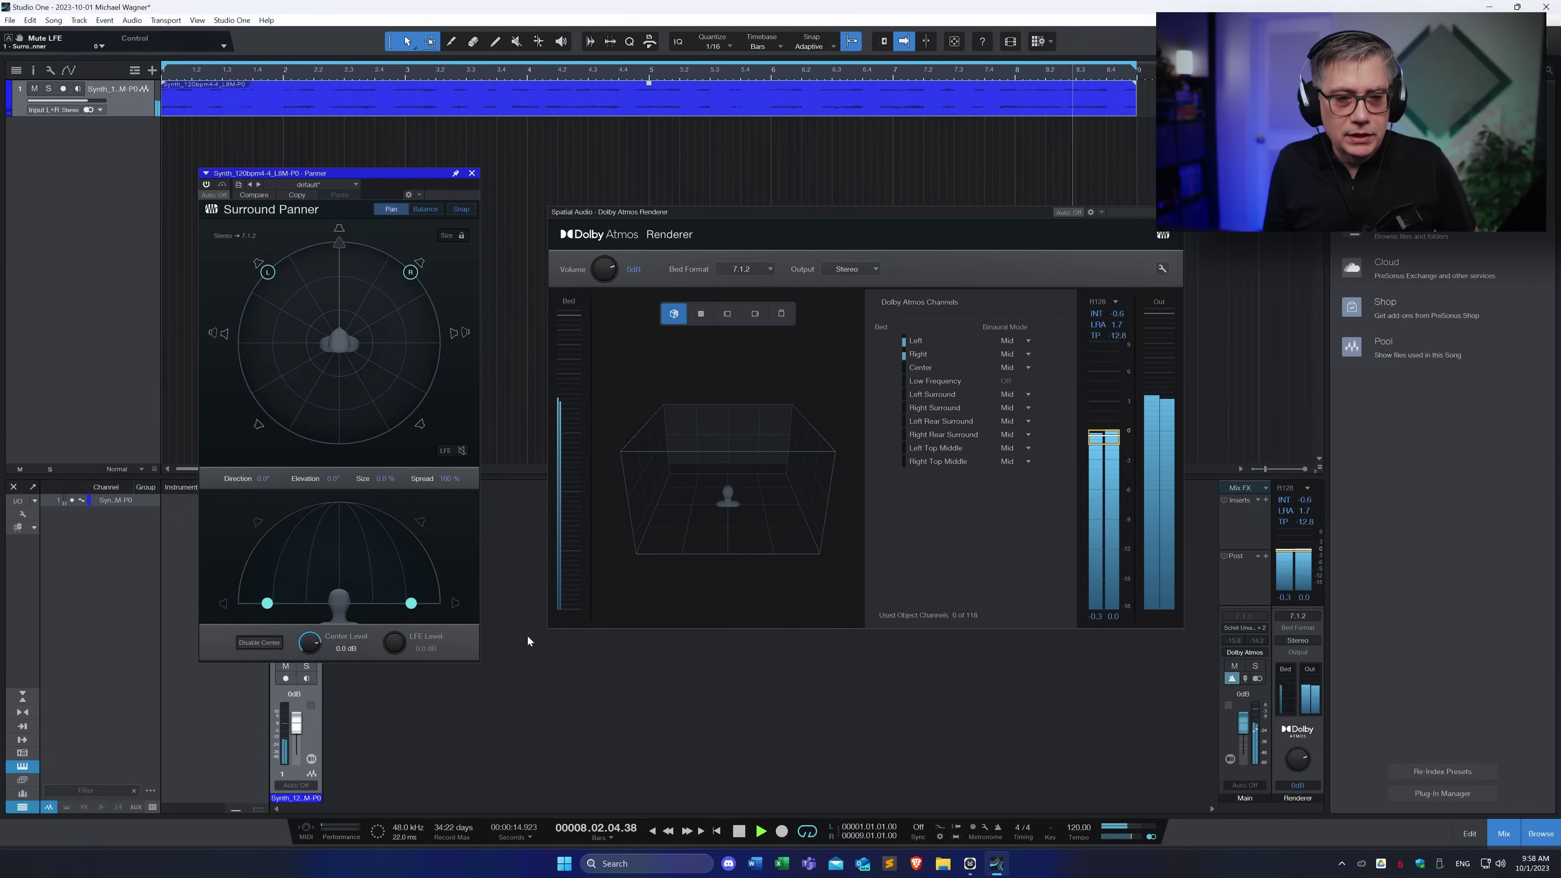
Pan the synth to a direction of about -34° and an elevation of about 32°, and check the panner's Balance view
{"action": "left_click_drag", "start_coordinate": [337, 245], "coordinate": [280, 260]}
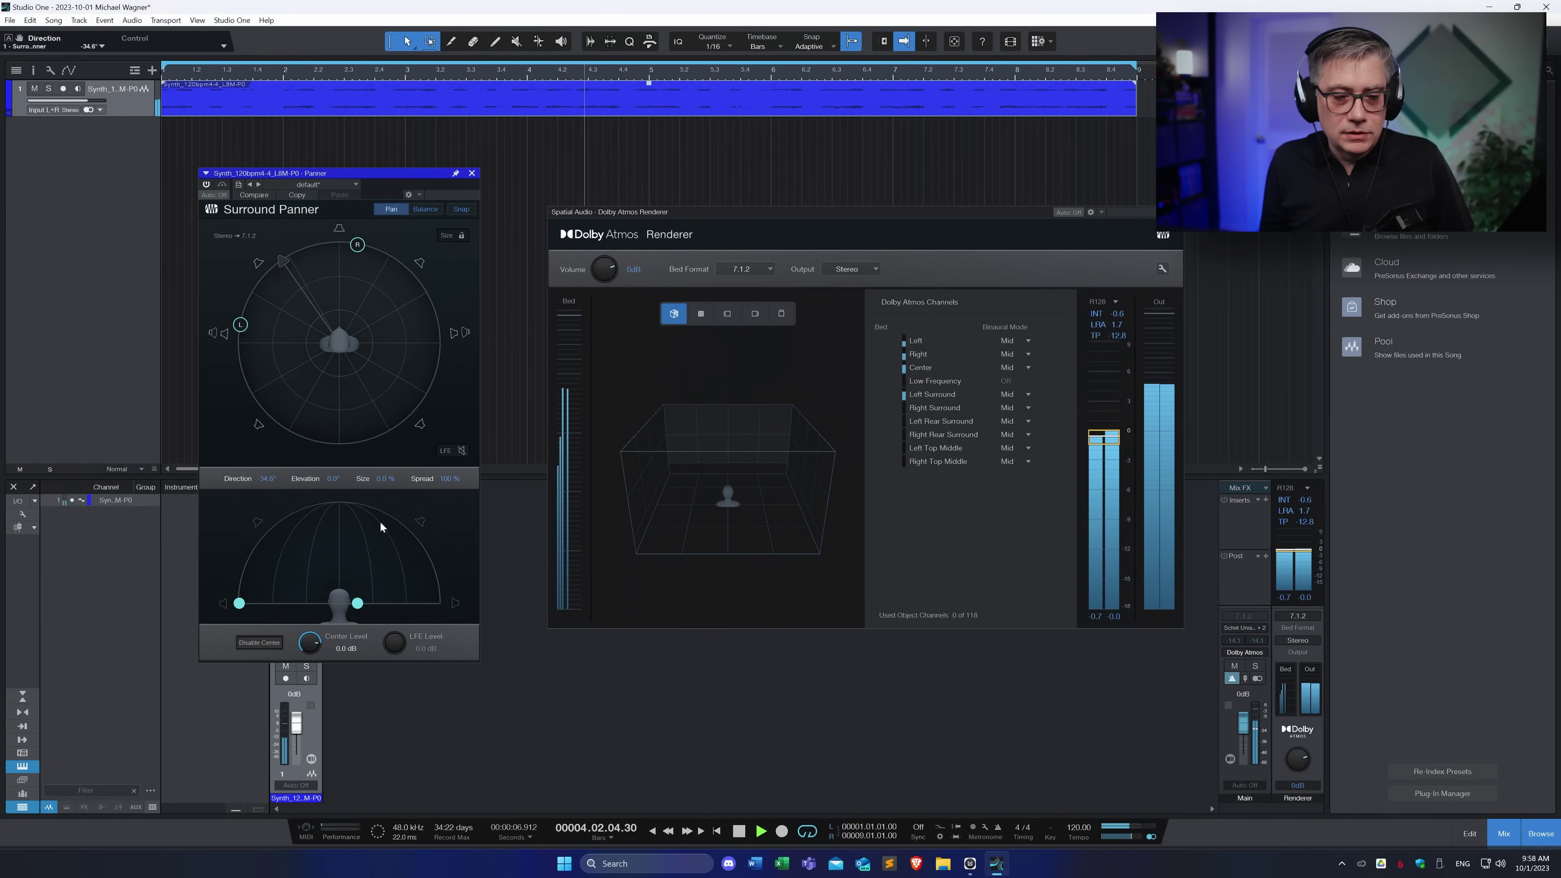
{"action": "left_click_drag", "start_coordinate": [357, 607], "coordinate": [367, 553]}
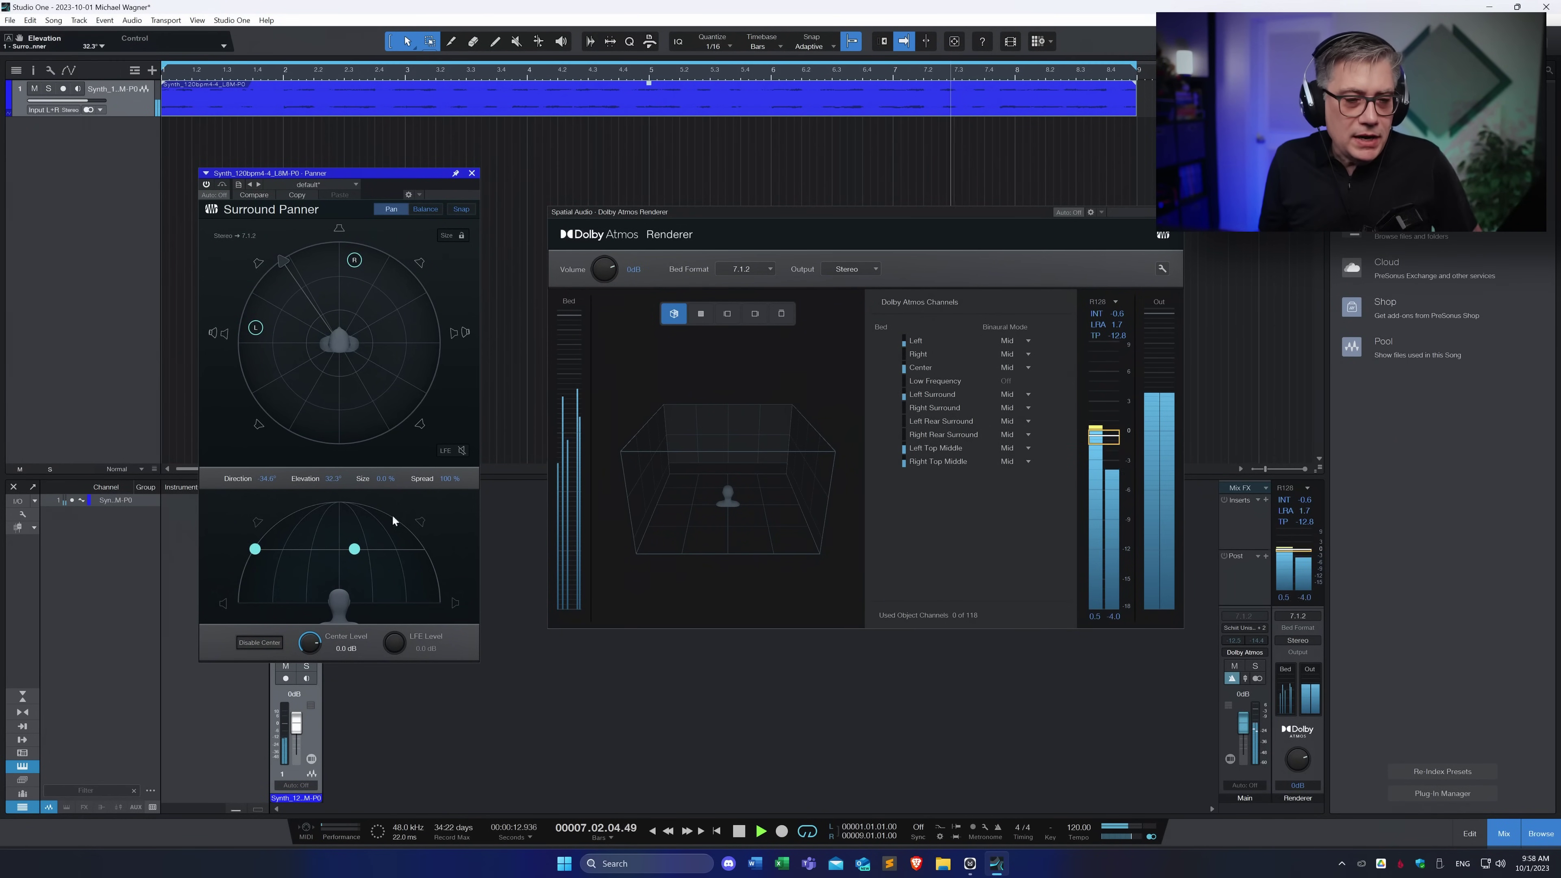
{"action": "left_click", "coordinate": [425, 210]}
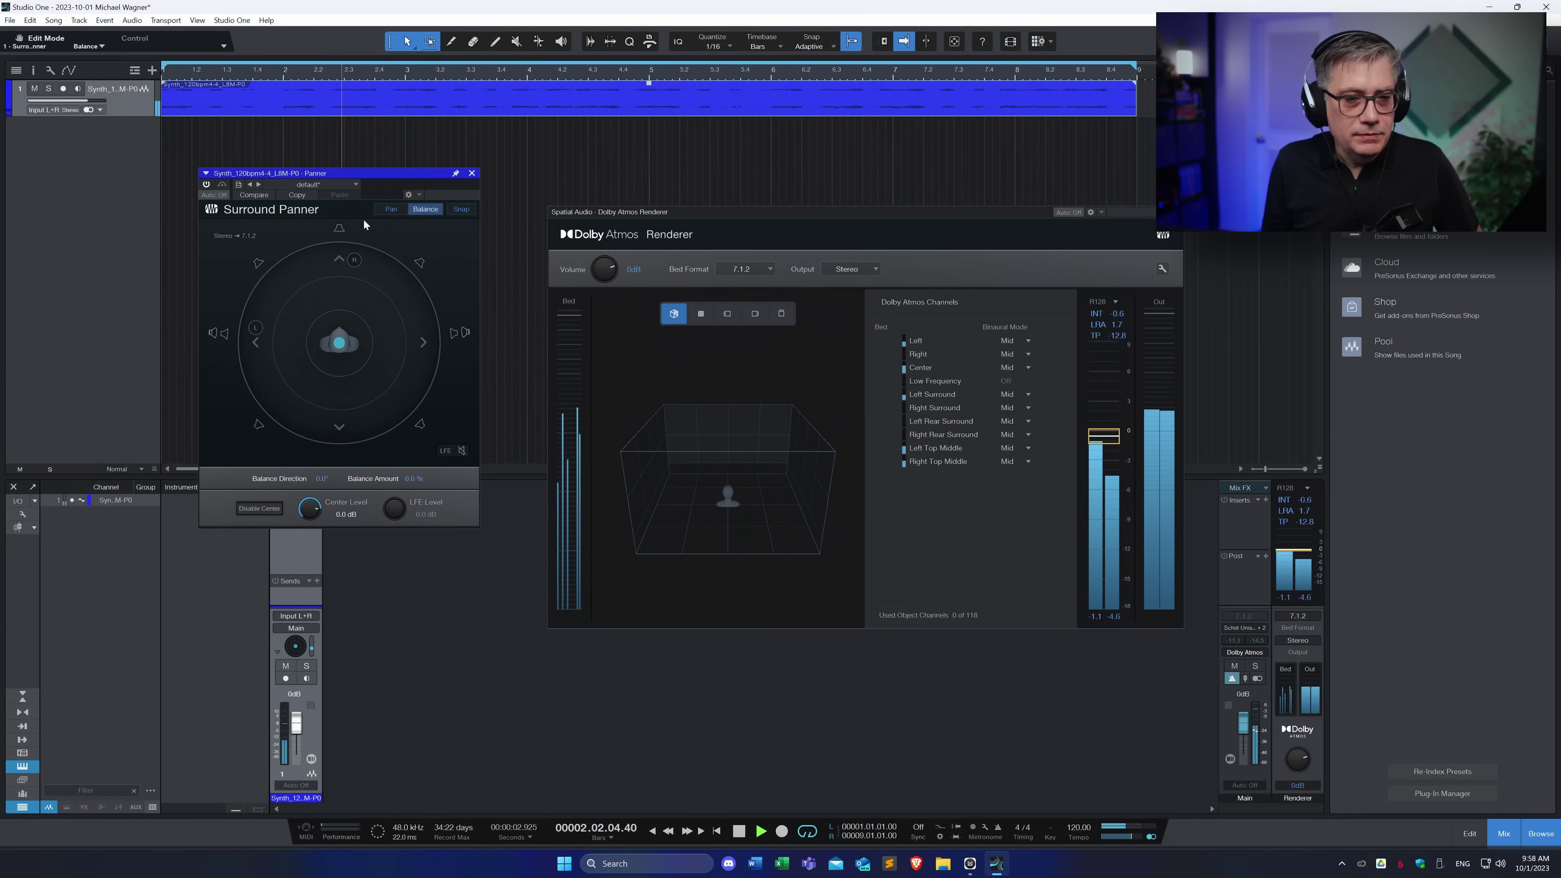
{"action": "left_click", "coordinate": [388, 210]}
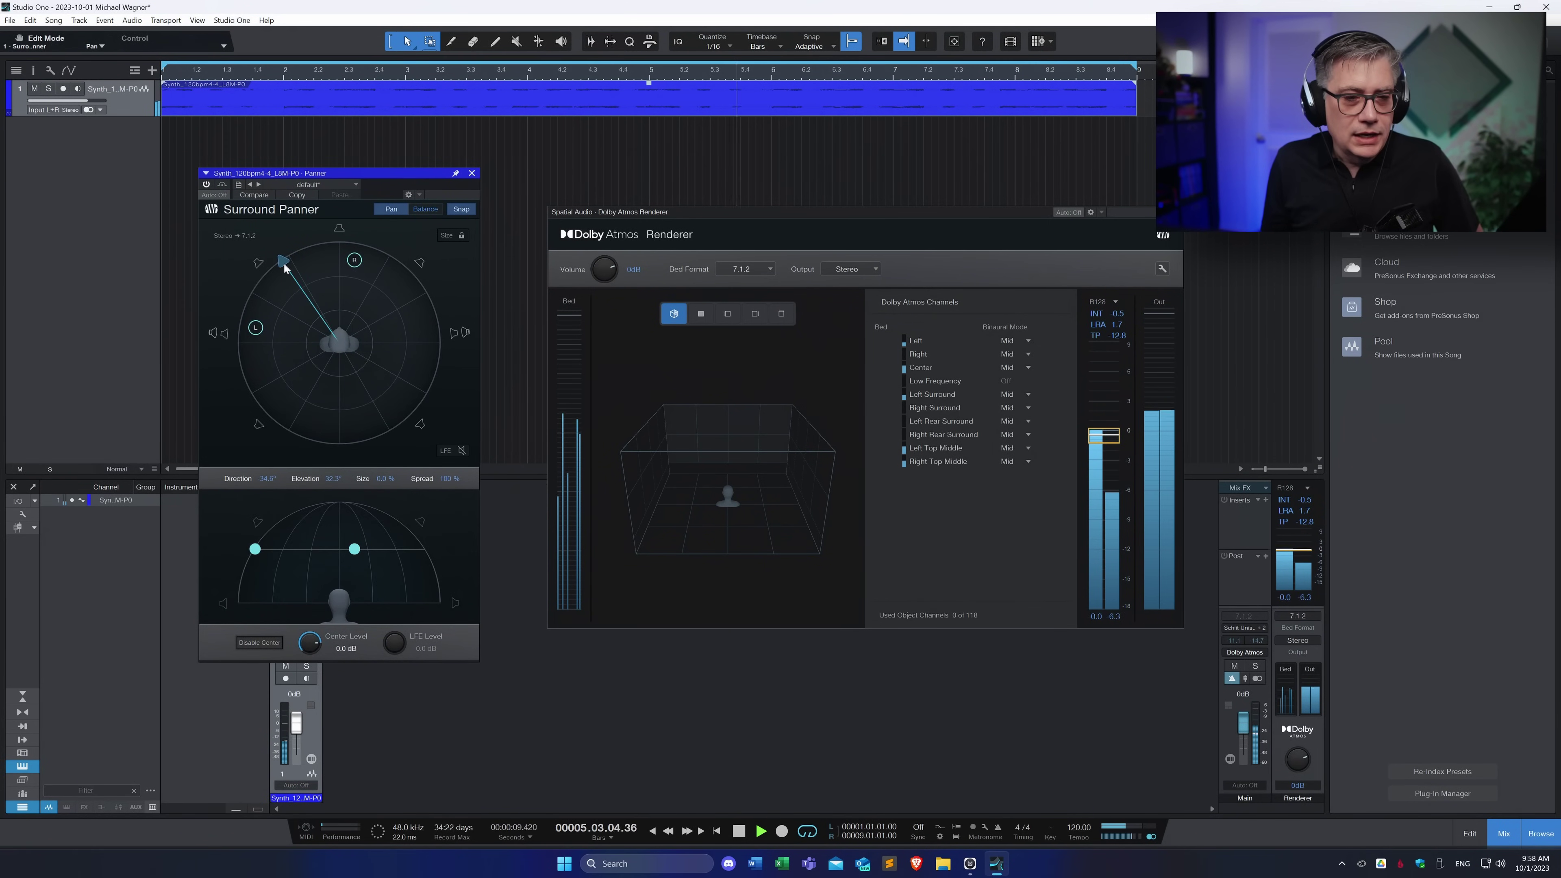
Return the synth's pan direction to 0.0°, increase its size and close the Surround Panner
{"action": "left_click", "coordinate": [283, 263]}
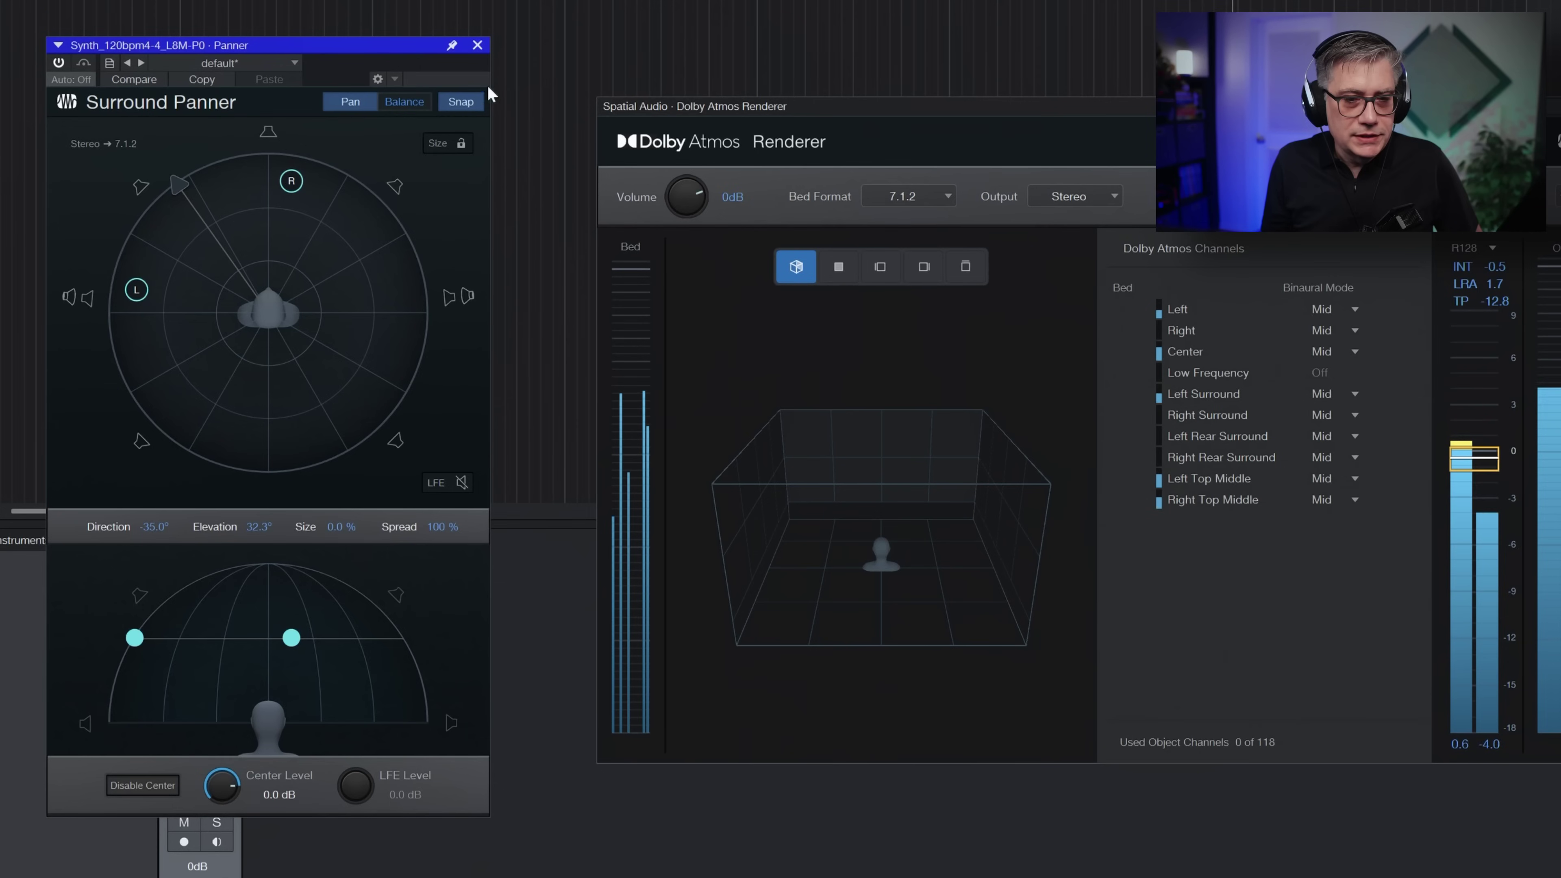
{"action": "left_click_drag", "start_coordinate": [177, 187], "coordinate": [268, 167]}
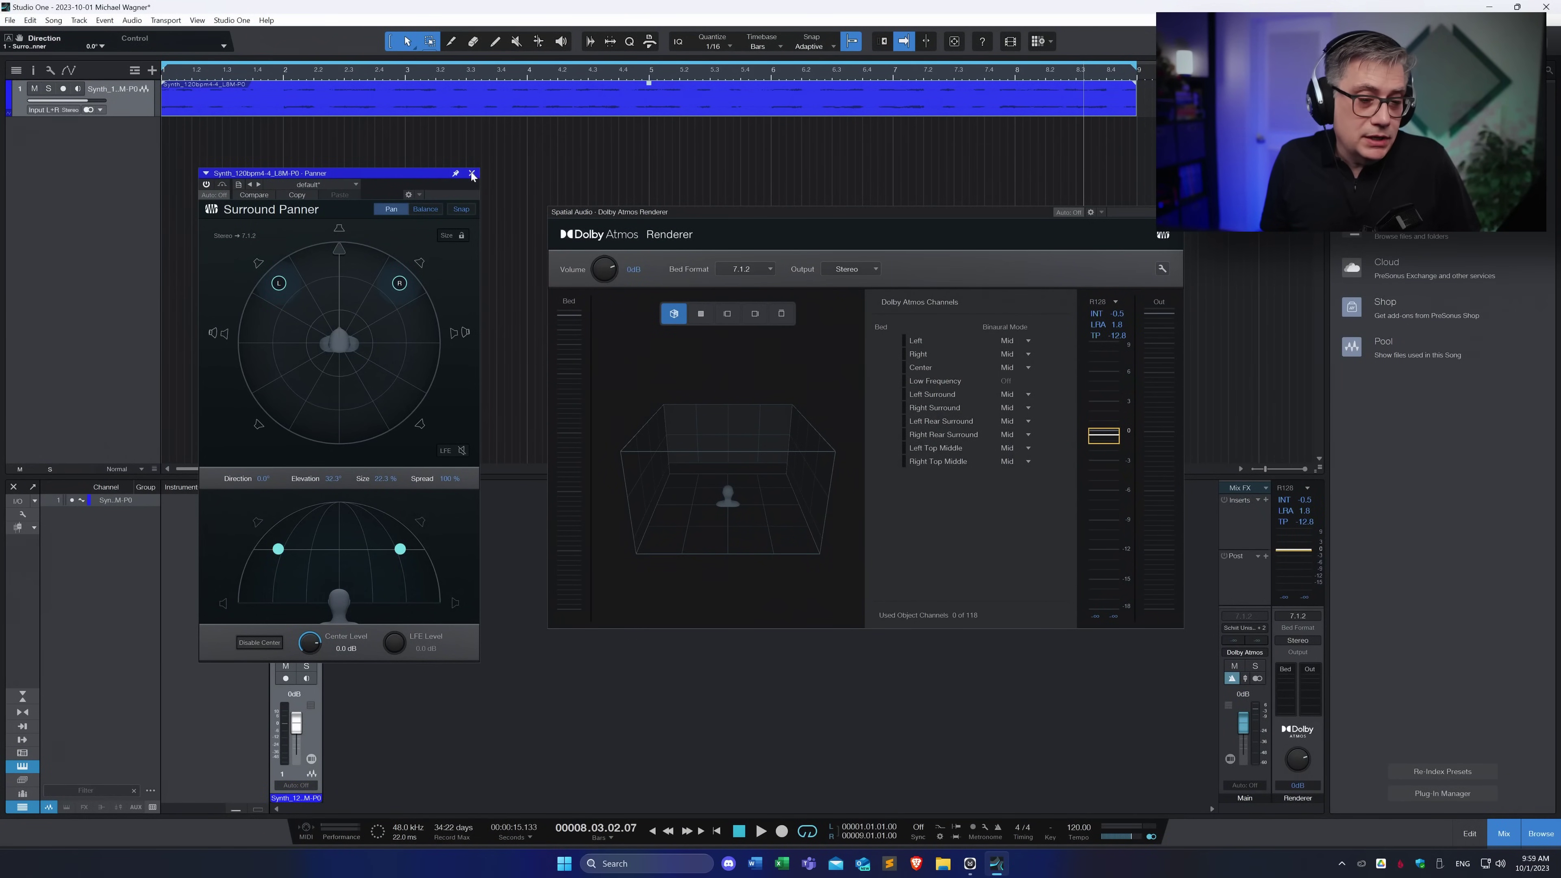
{"action": "left_click", "coordinate": [472, 174]}
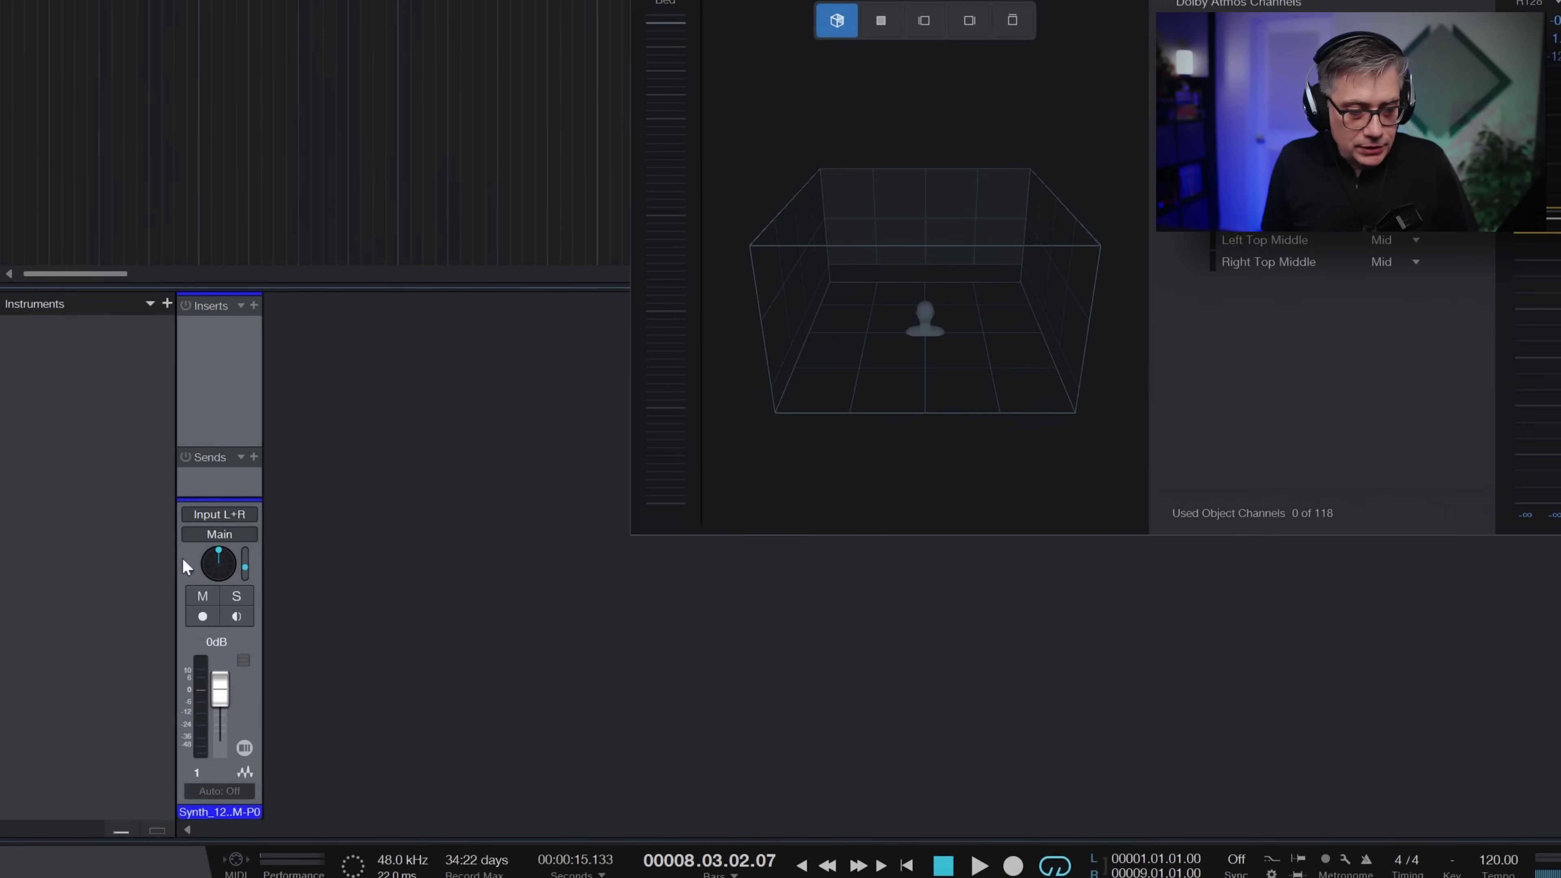
Switch the synth channel's pan mode to Spatial Object Panner and examine its object in the renderer's 3D room view
{"action": "right_click", "coordinate": [277, 647]}
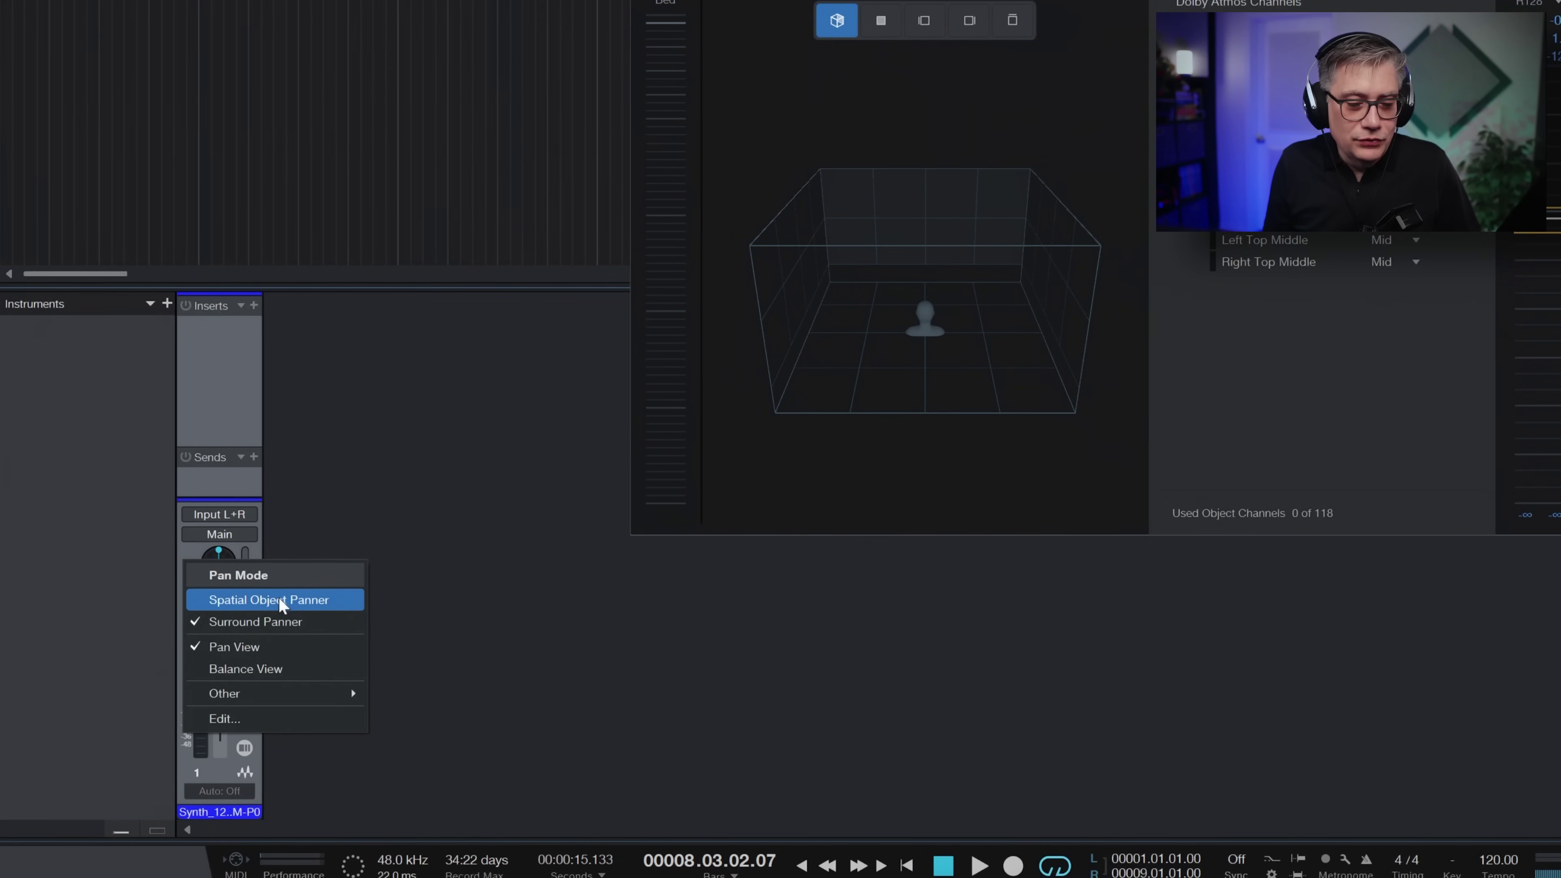
{"action": "left_click", "coordinate": [234, 601]}
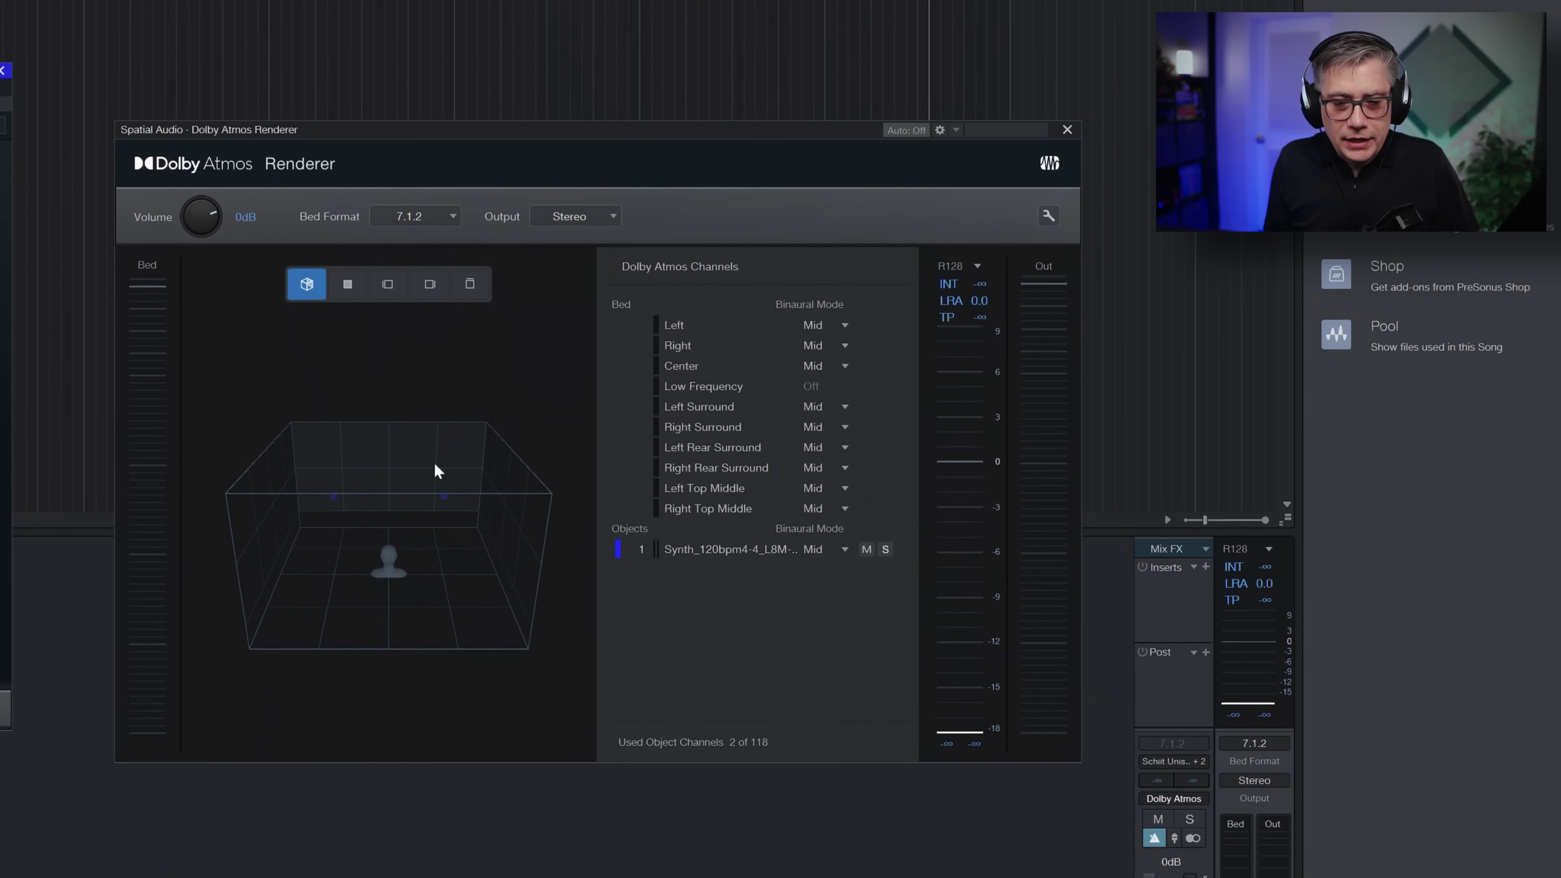
{"action": "left_click_drag", "start_coordinate": [404, 569], "coordinate": [445, 657]}
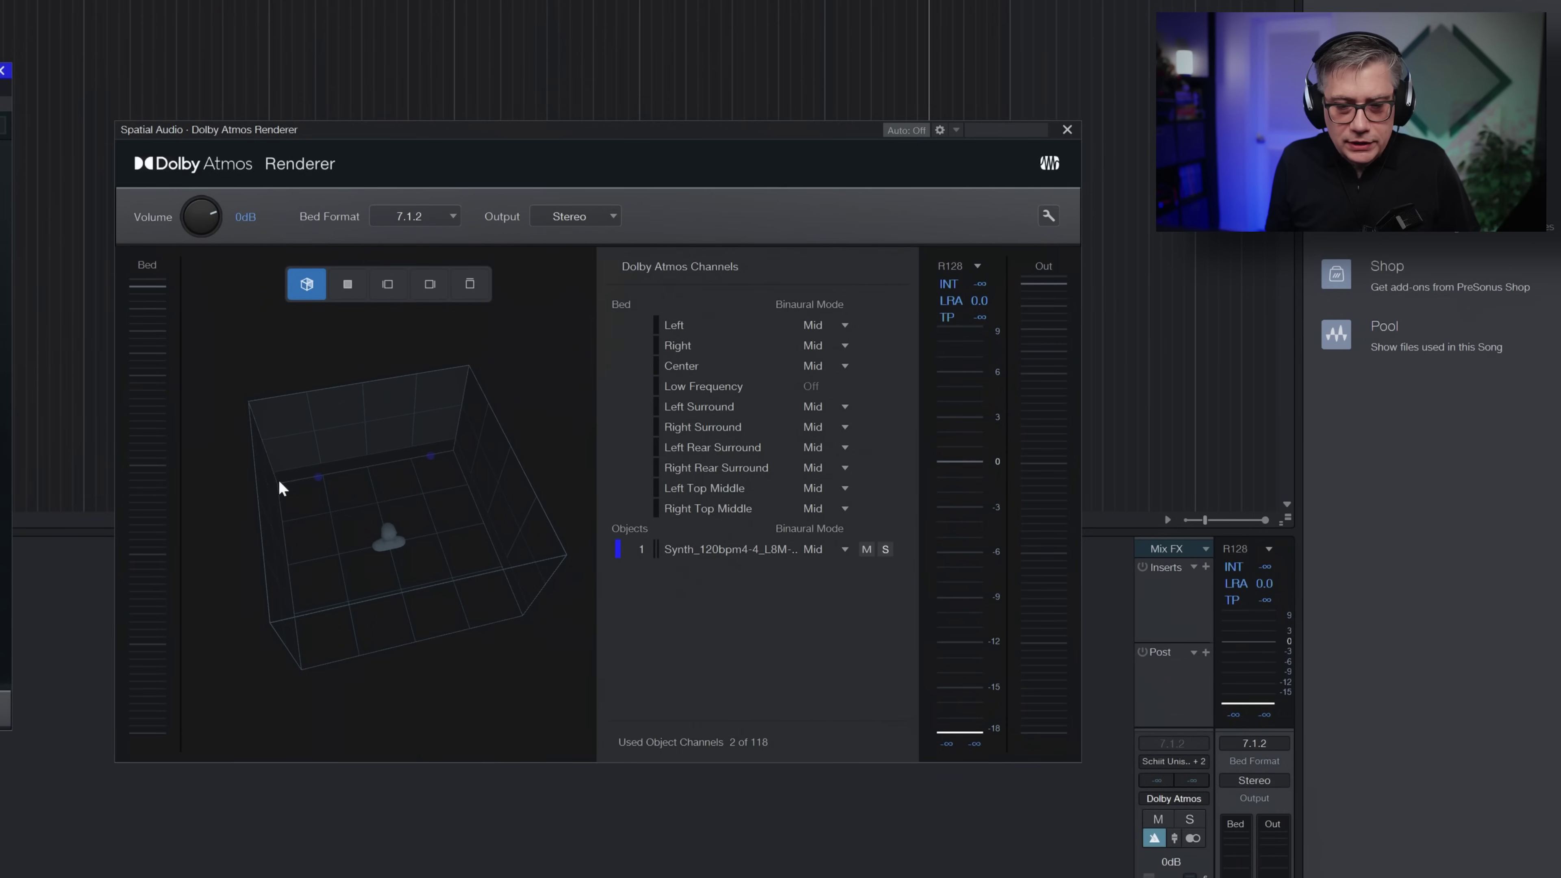
{"action": "left_click_drag", "start_coordinate": [497, 530], "coordinate": [422, 536]}
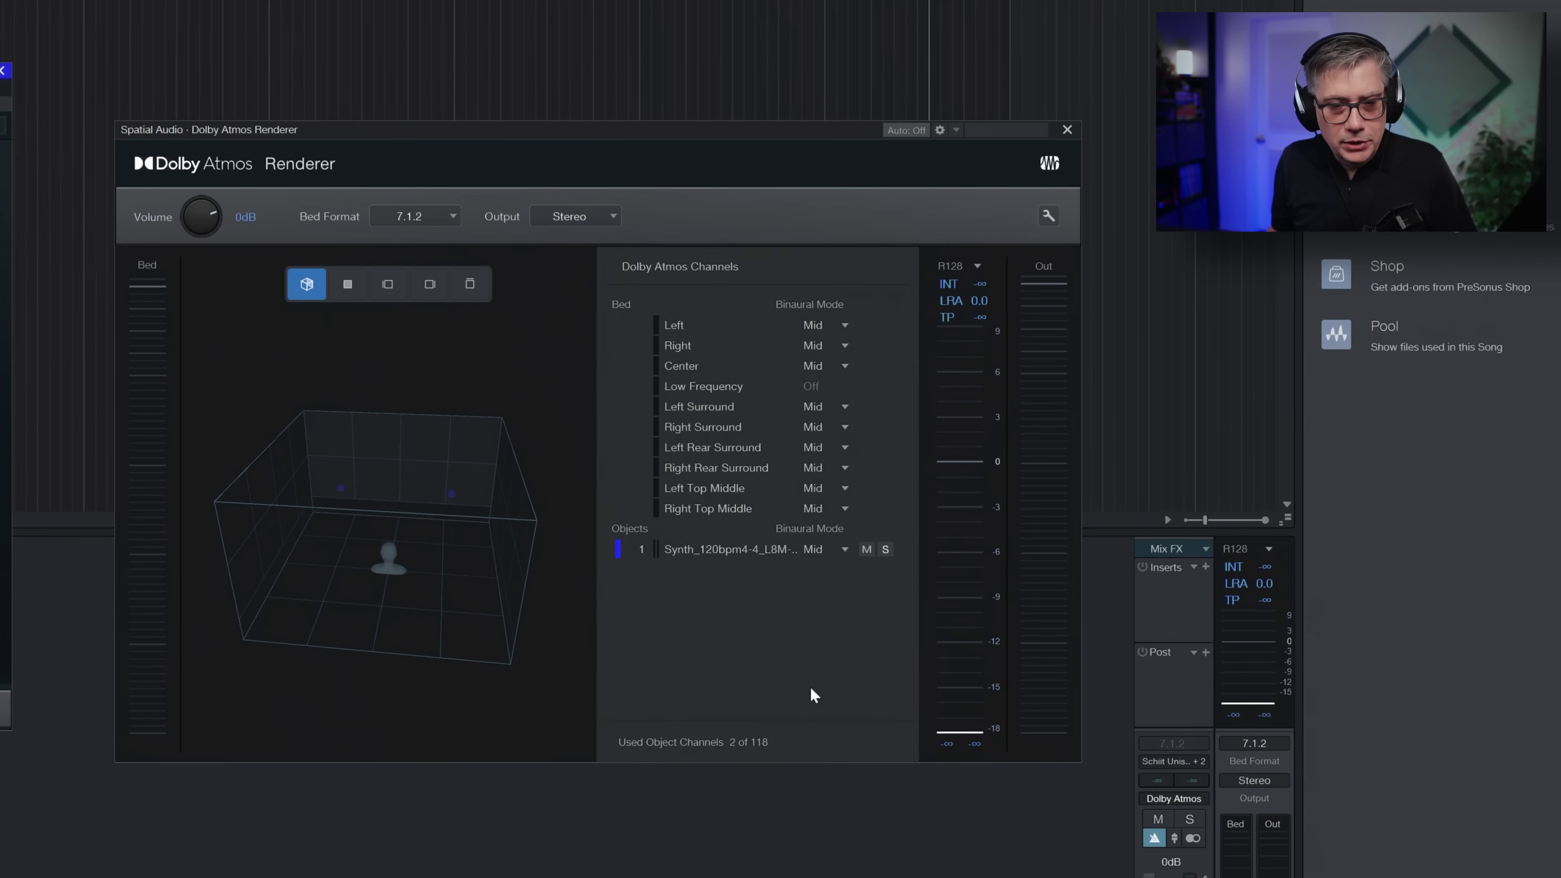
Play the song, test Mute and Solo on the synth object in the renderer's channel list, and return the object to unmuted
{"action": "key", "text": "space"}
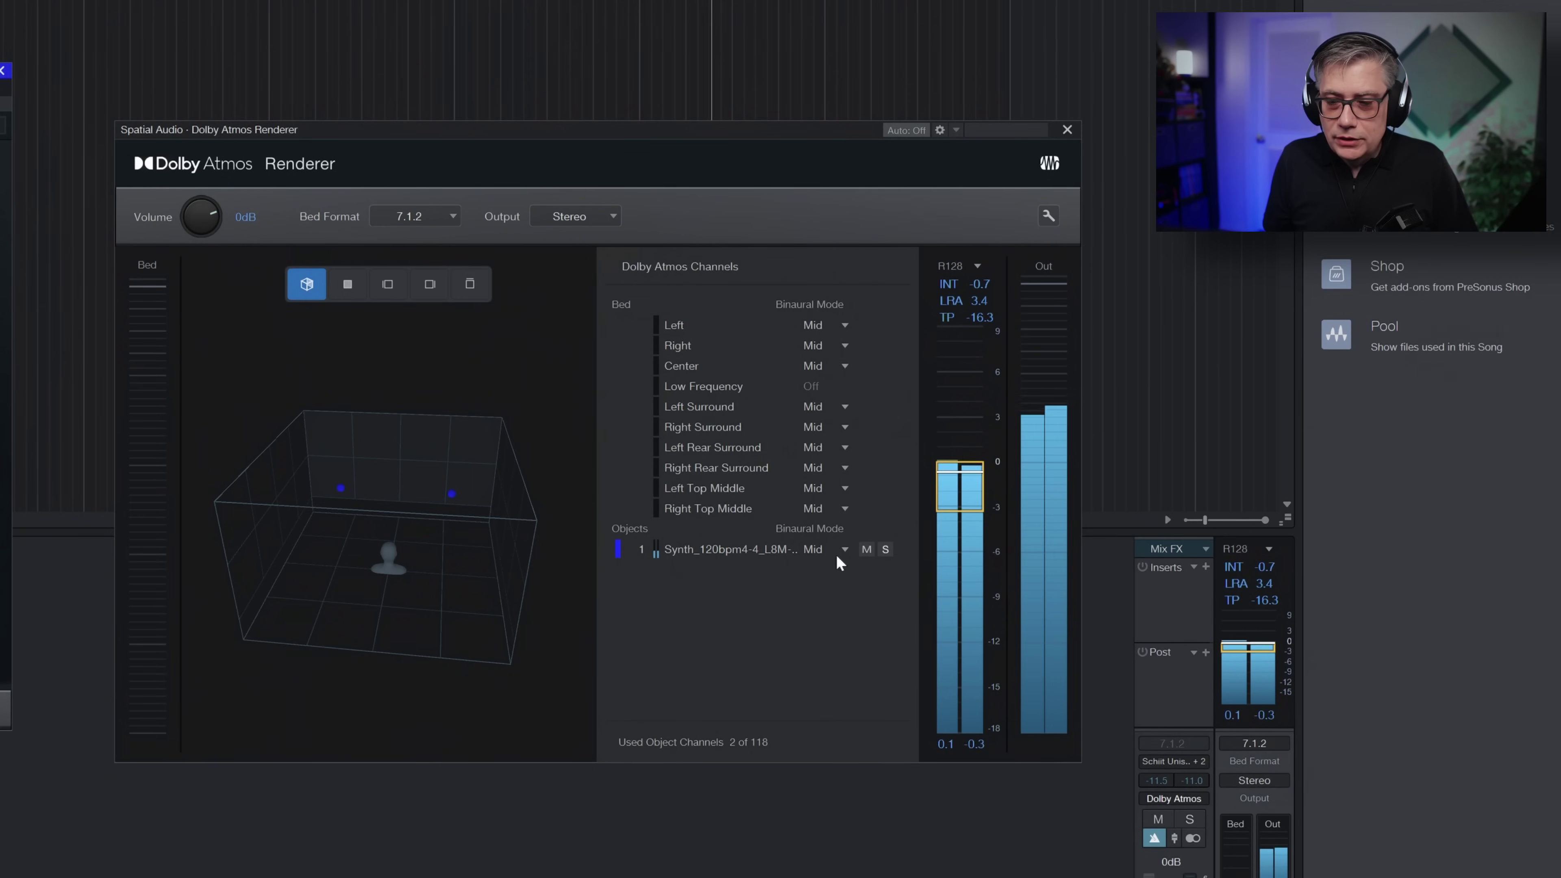
{"action": "left_click", "coordinate": [868, 551]}
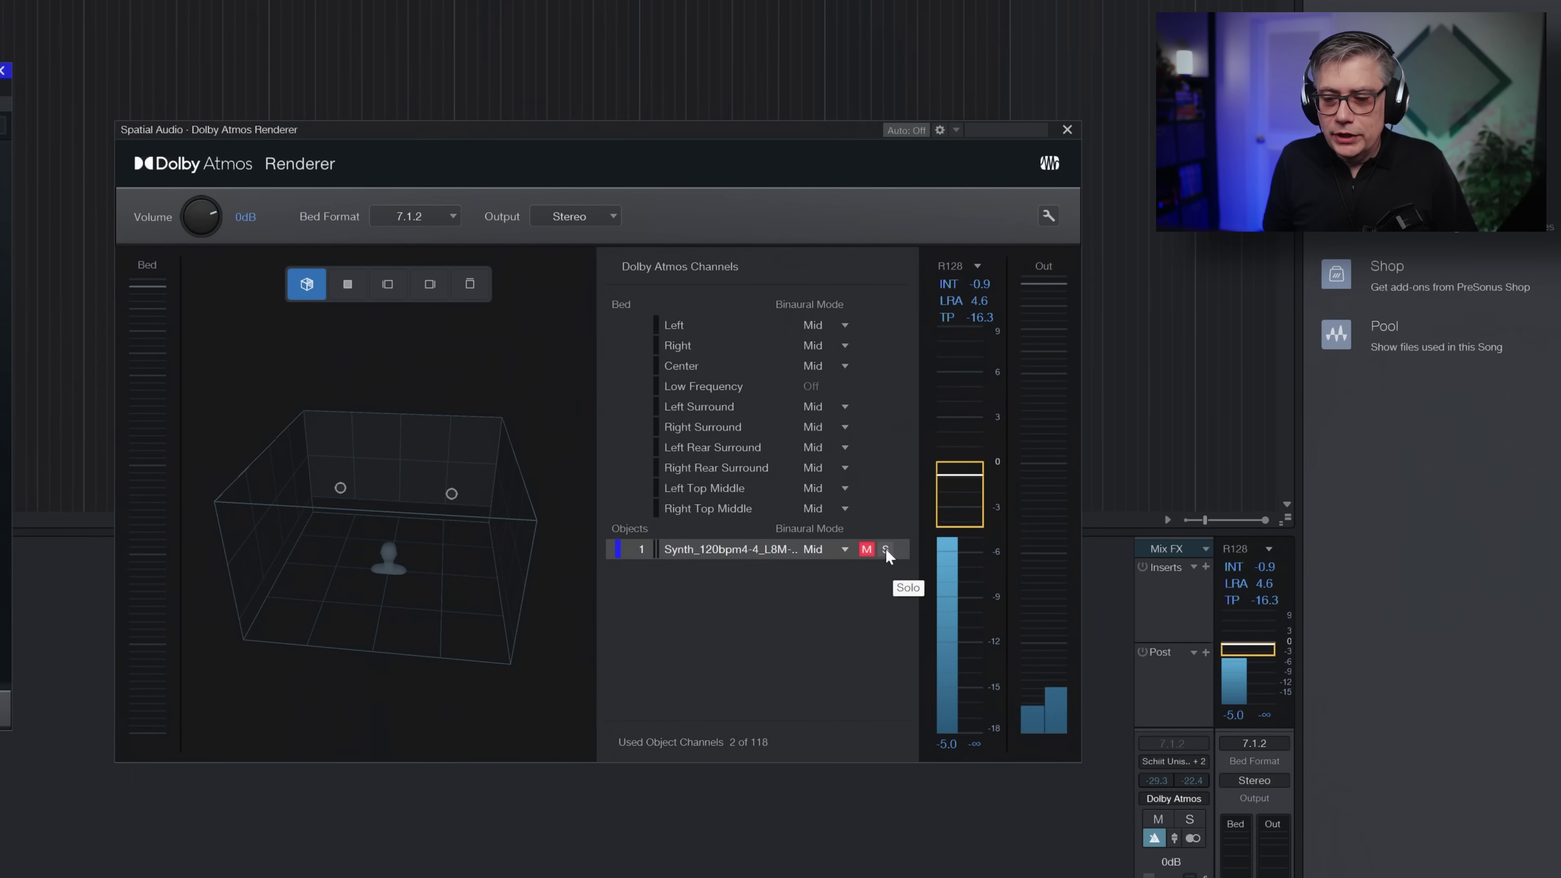
{"action": "left_click", "coordinate": [886, 549]}
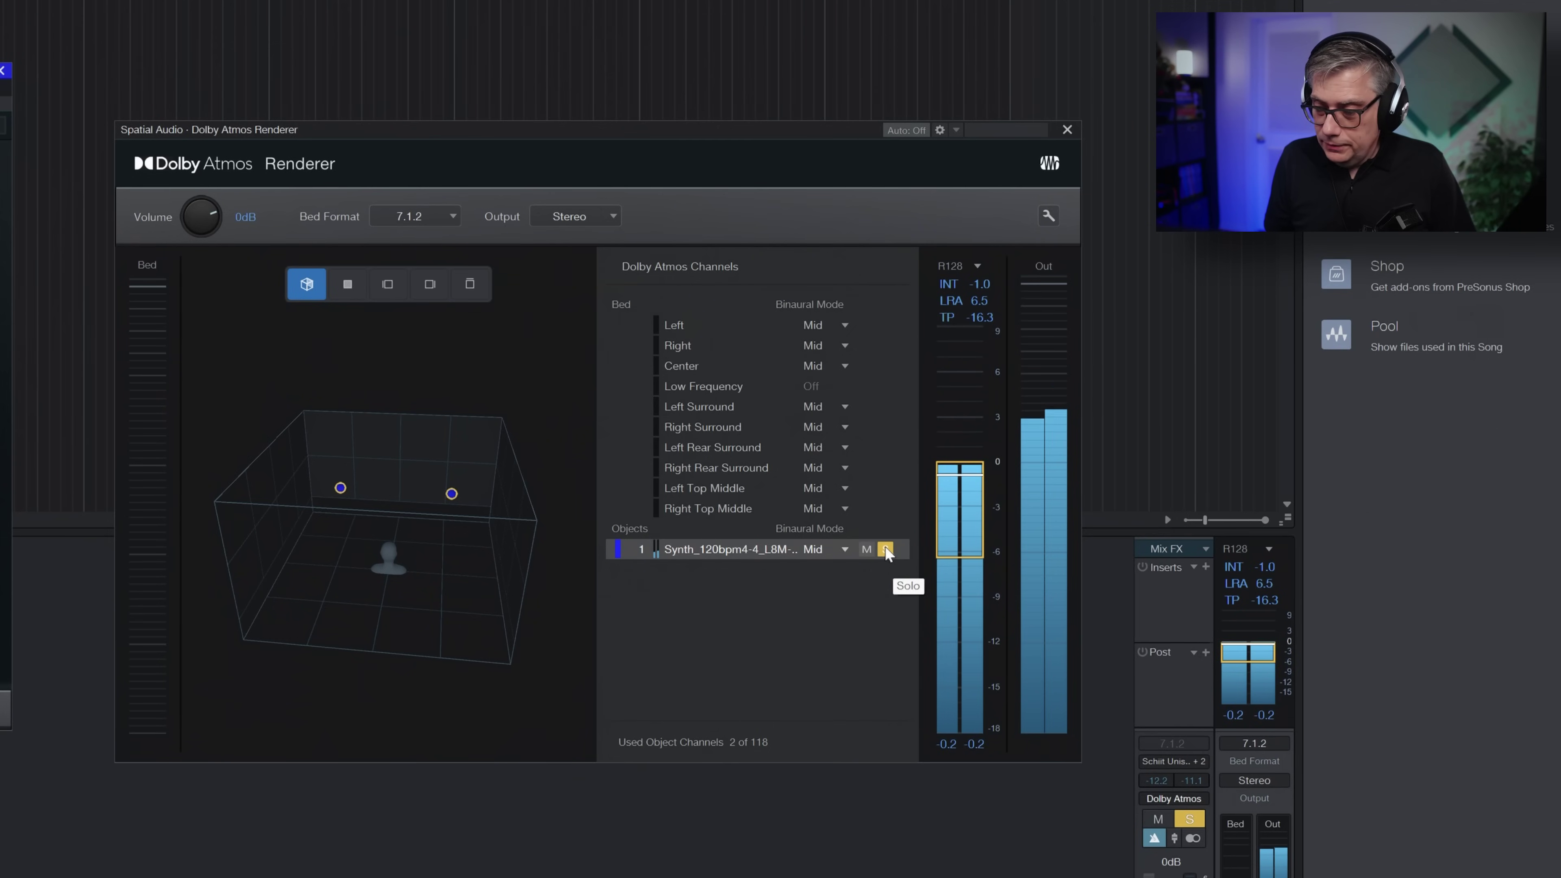
{"action": "left_click", "coordinate": [867, 549]}
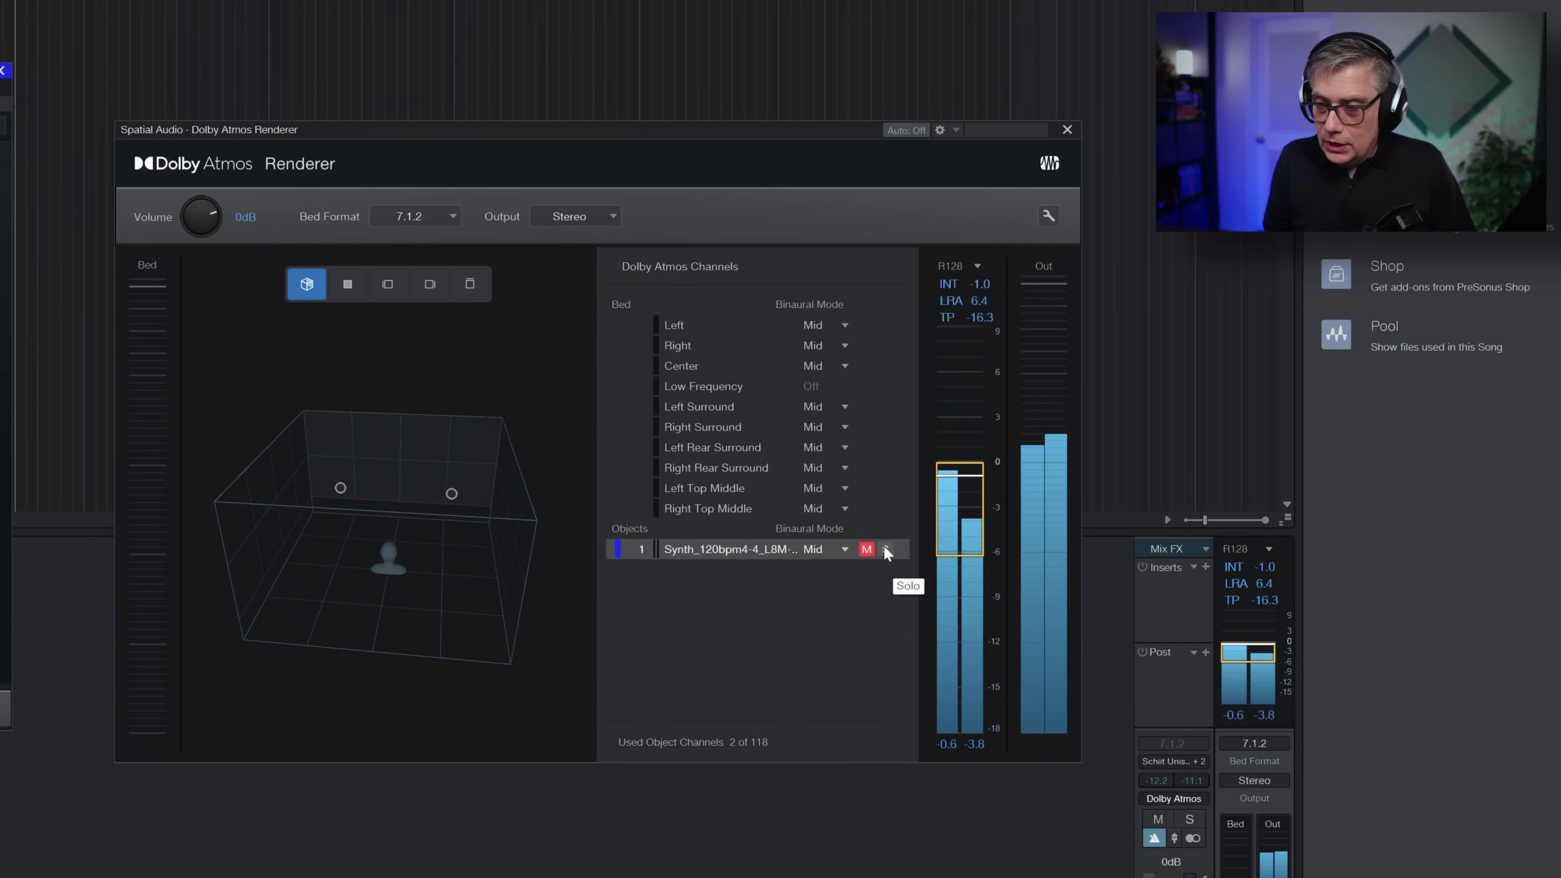
{"action": "left_click", "coordinate": [1068, 130]}
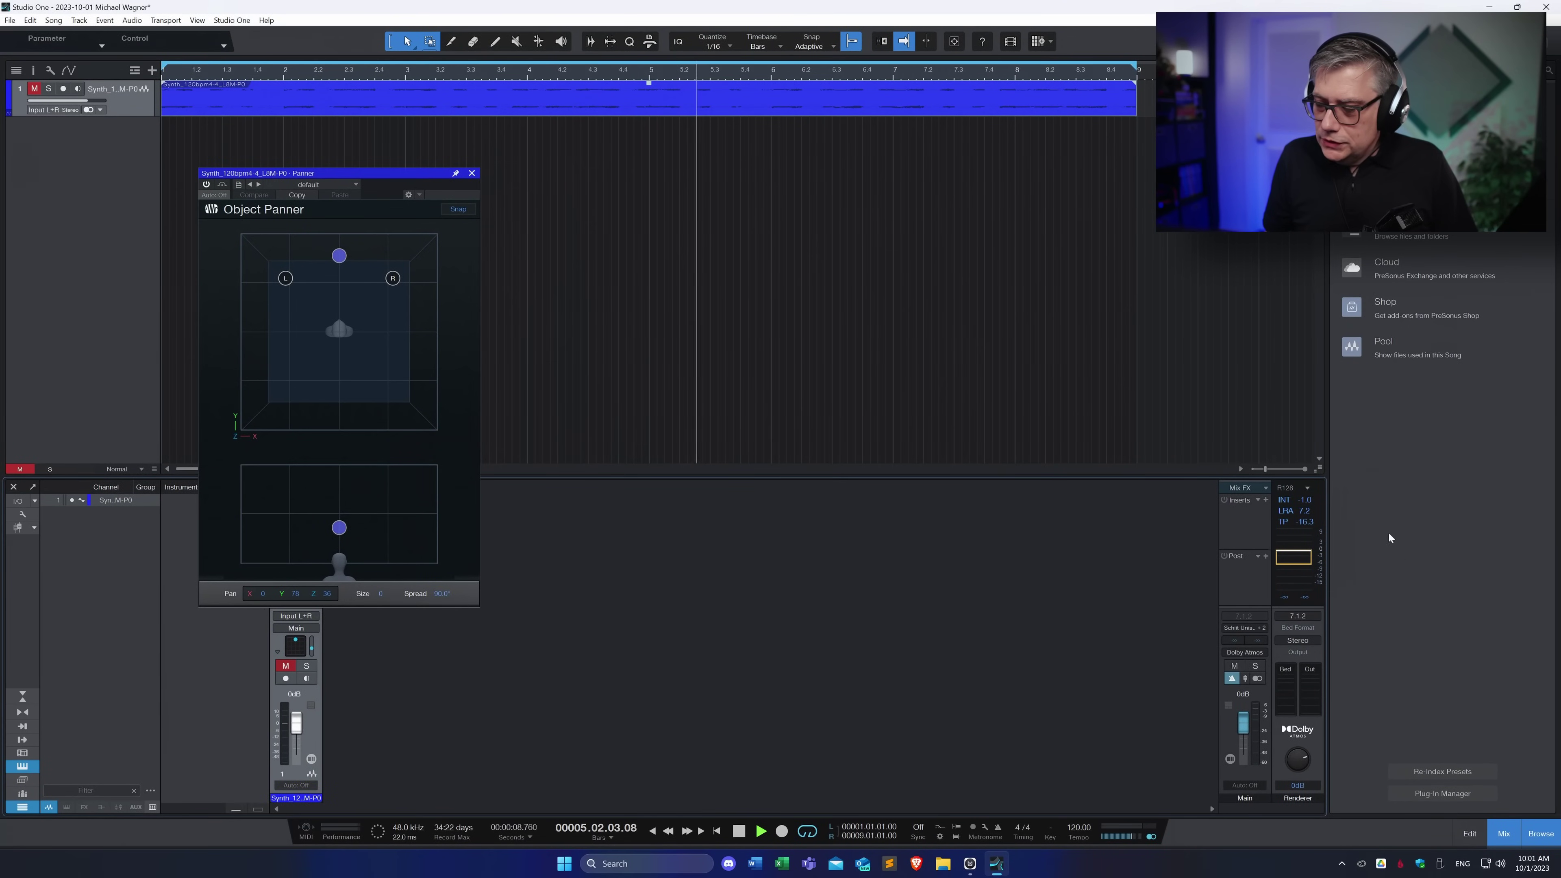
{"action": "left_click", "coordinate": [1243, 653]}
{"action": "left_click", "coordinate": [1043, 488]}
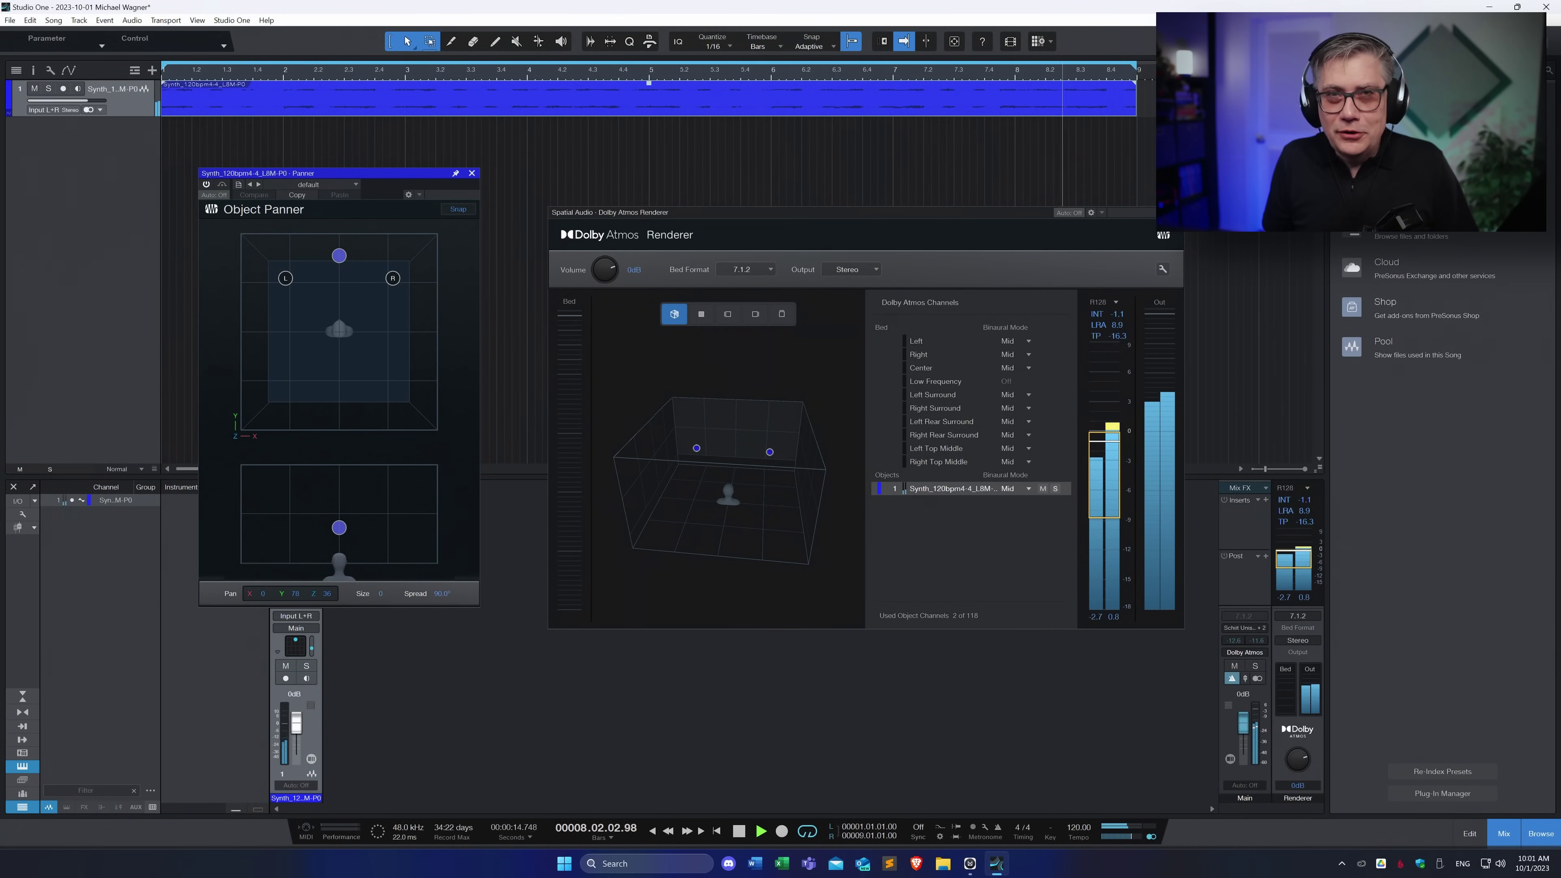
{"action": "left_click", "coordinate": [1402, 582]}
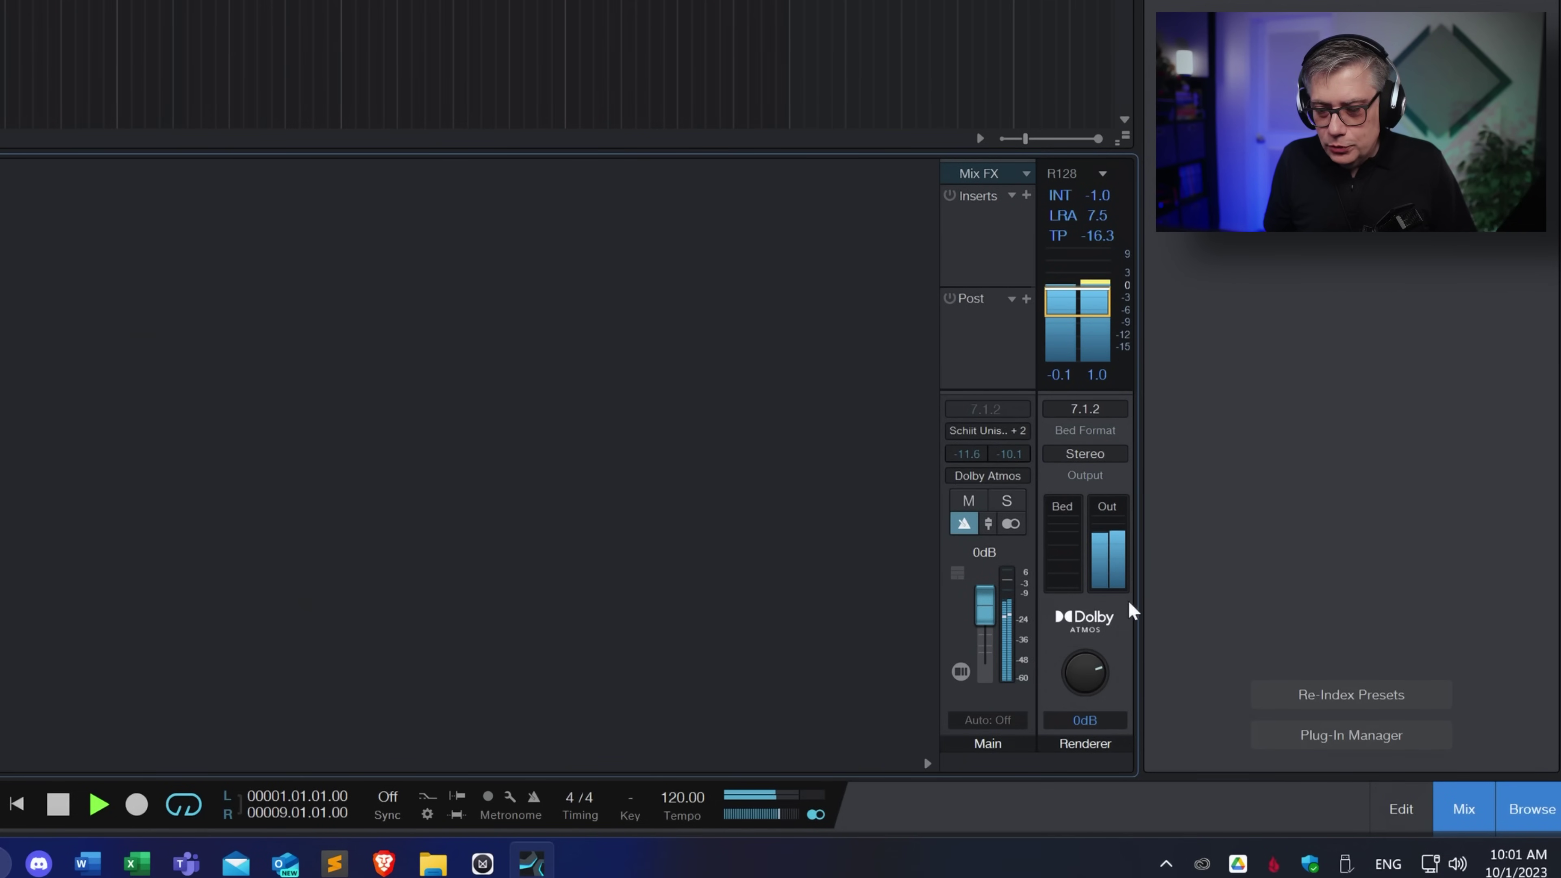
Switch the synth channel's pan mode to Surround Panner and check the bed meter on the Renderer channel
{"action": "double_click", "coordinate": [281, 647]}
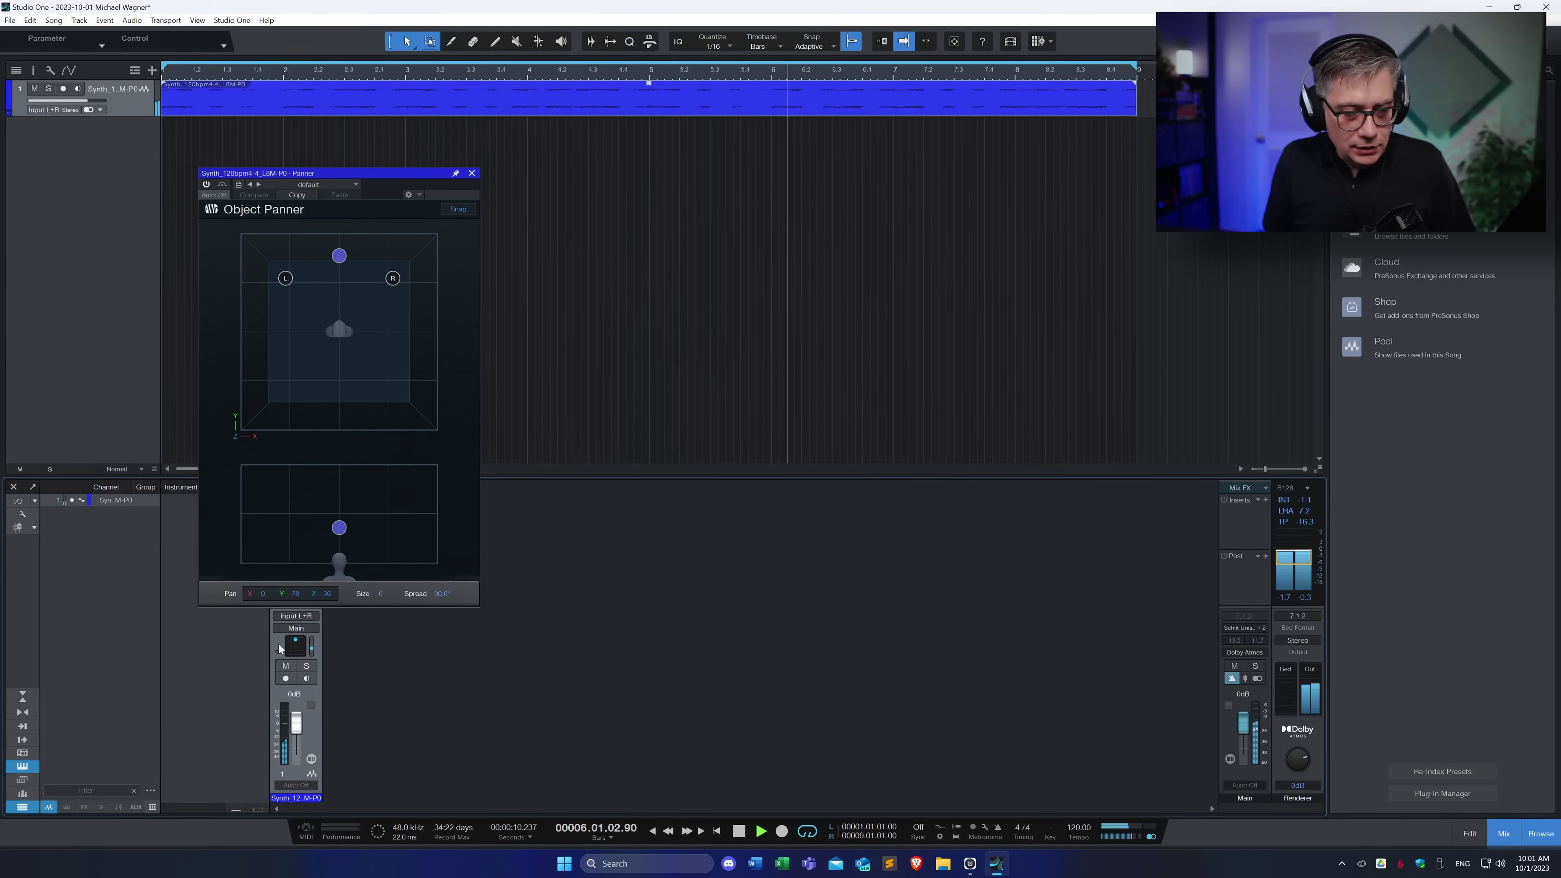
{"action": "right_click", "coordinate": [281, 647]}
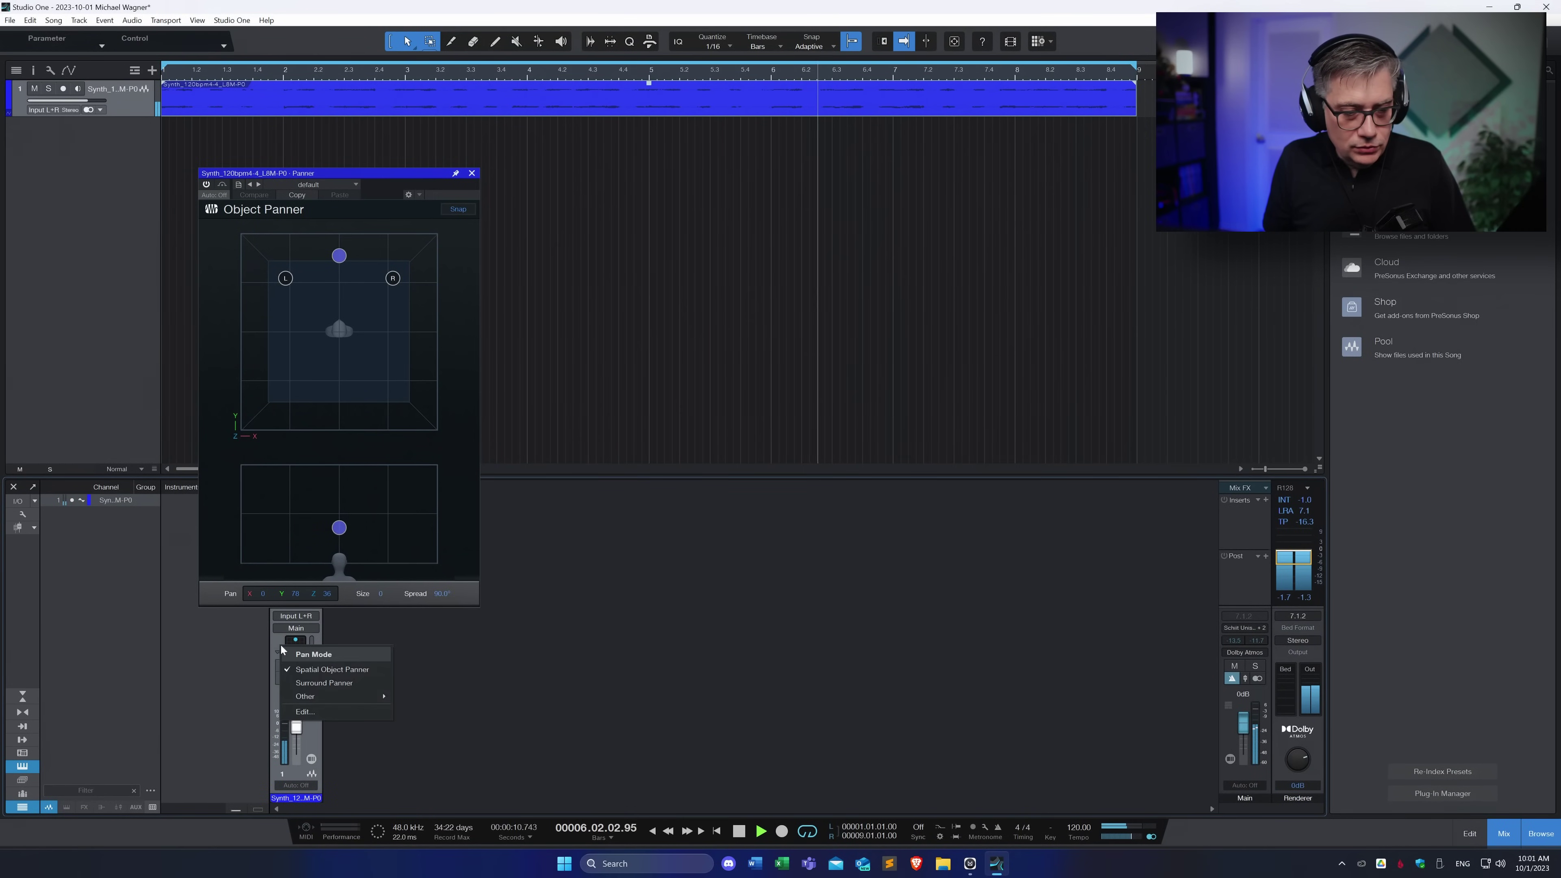
{"action": "left_click", "coordinate": [310, 688]}
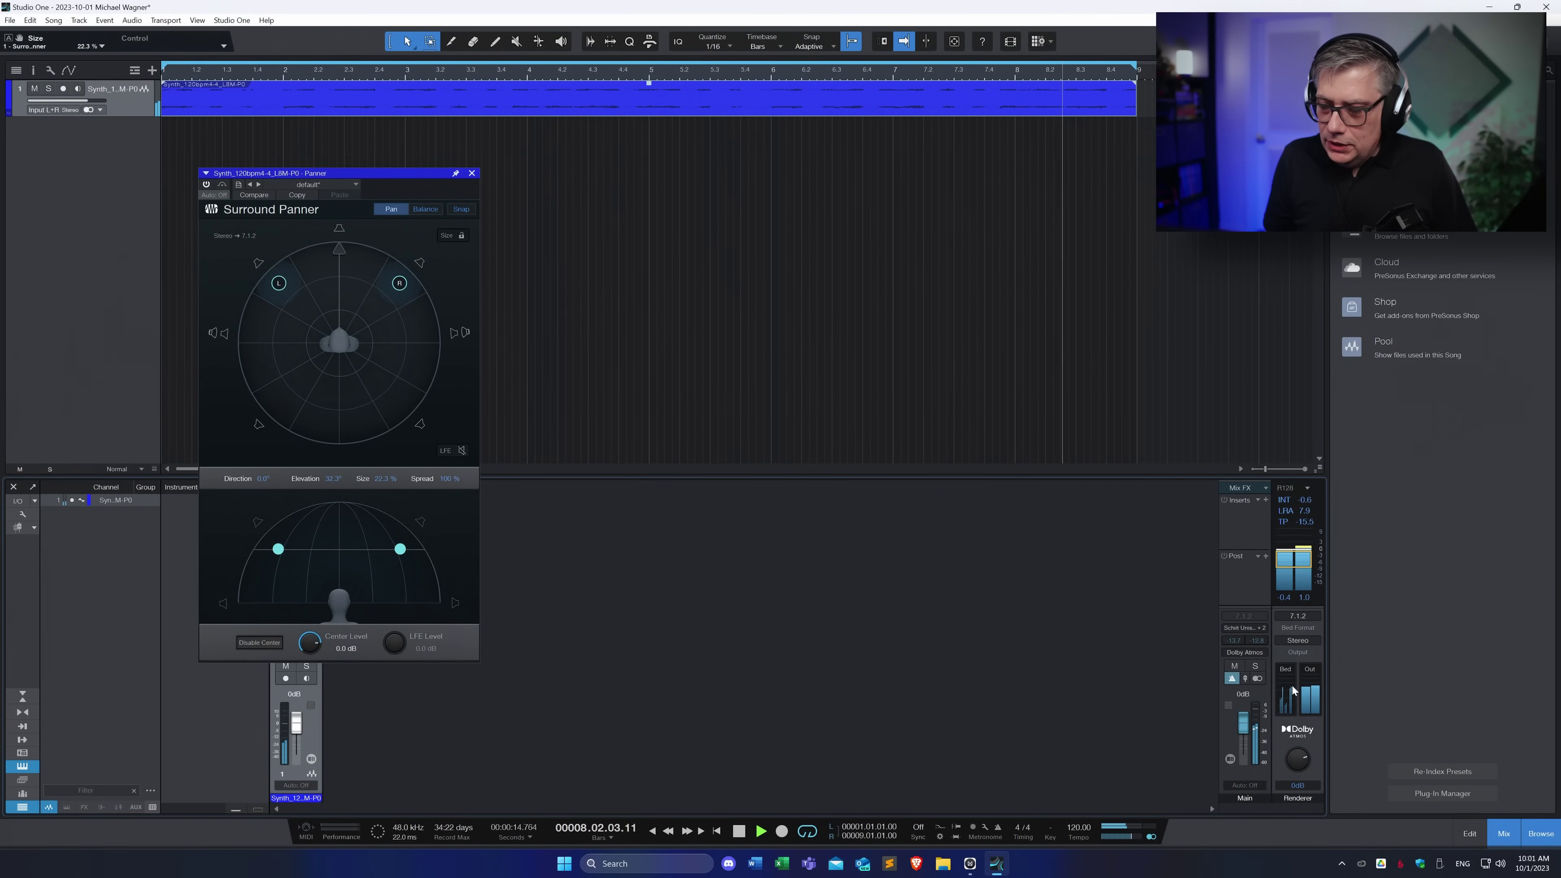
{"action": "mouse_move", "coordinate": [1290, 685]}
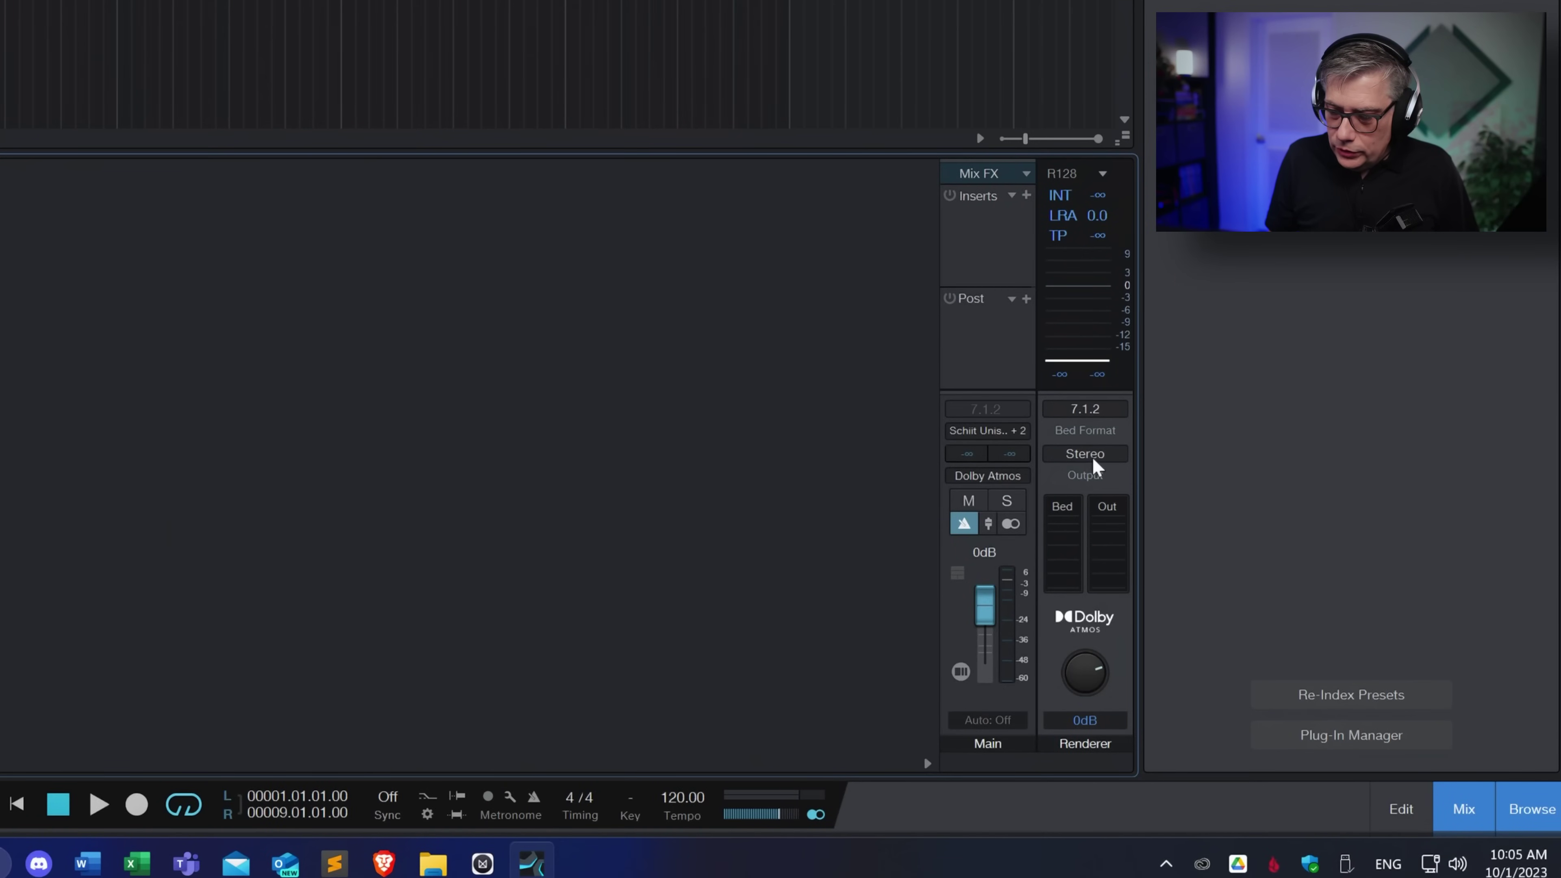
Reopen the Dolby Atmos Renderer, set its output to Binaural and play the song briefly
{"action": "left_click", "coordinate": [1095, 454]}
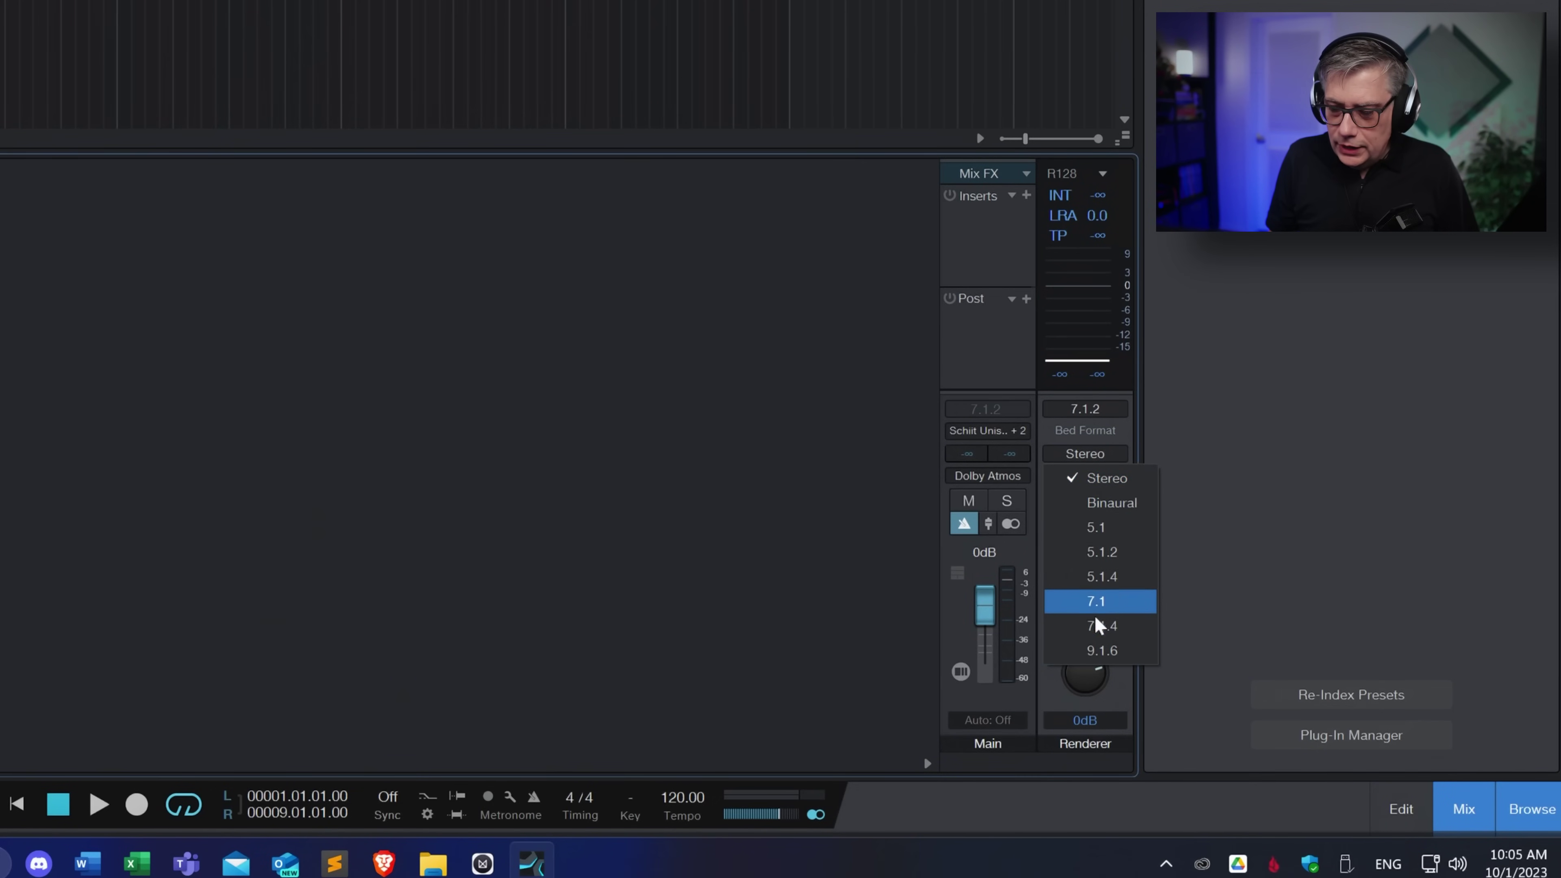
{"action": "left_click", "coordinate": [716, 336]}
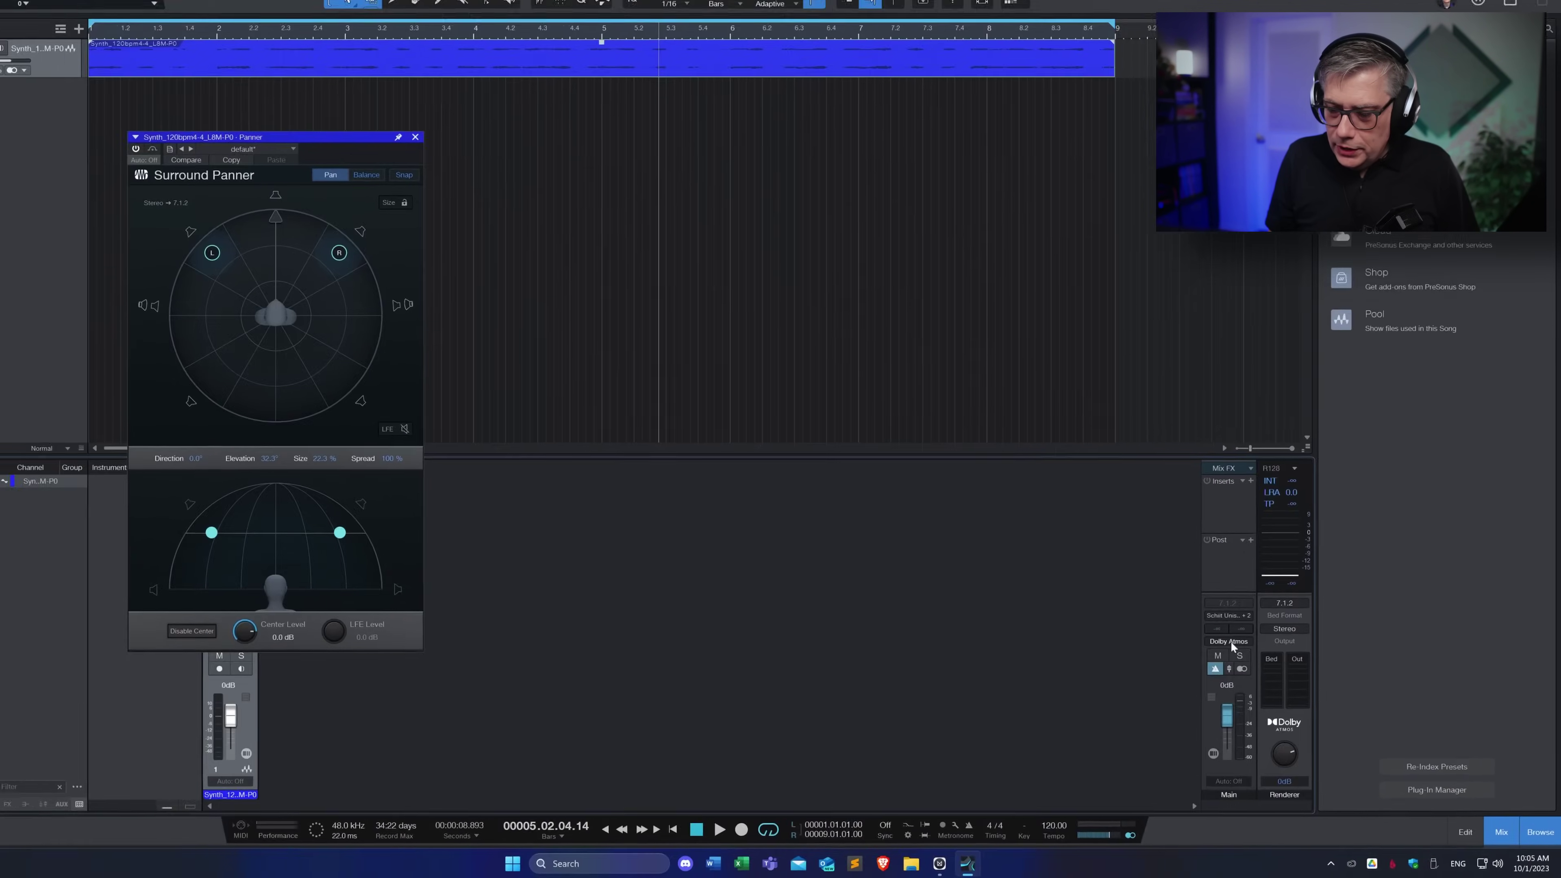
{"action": "left_click", "coordinate": [989, 481]}
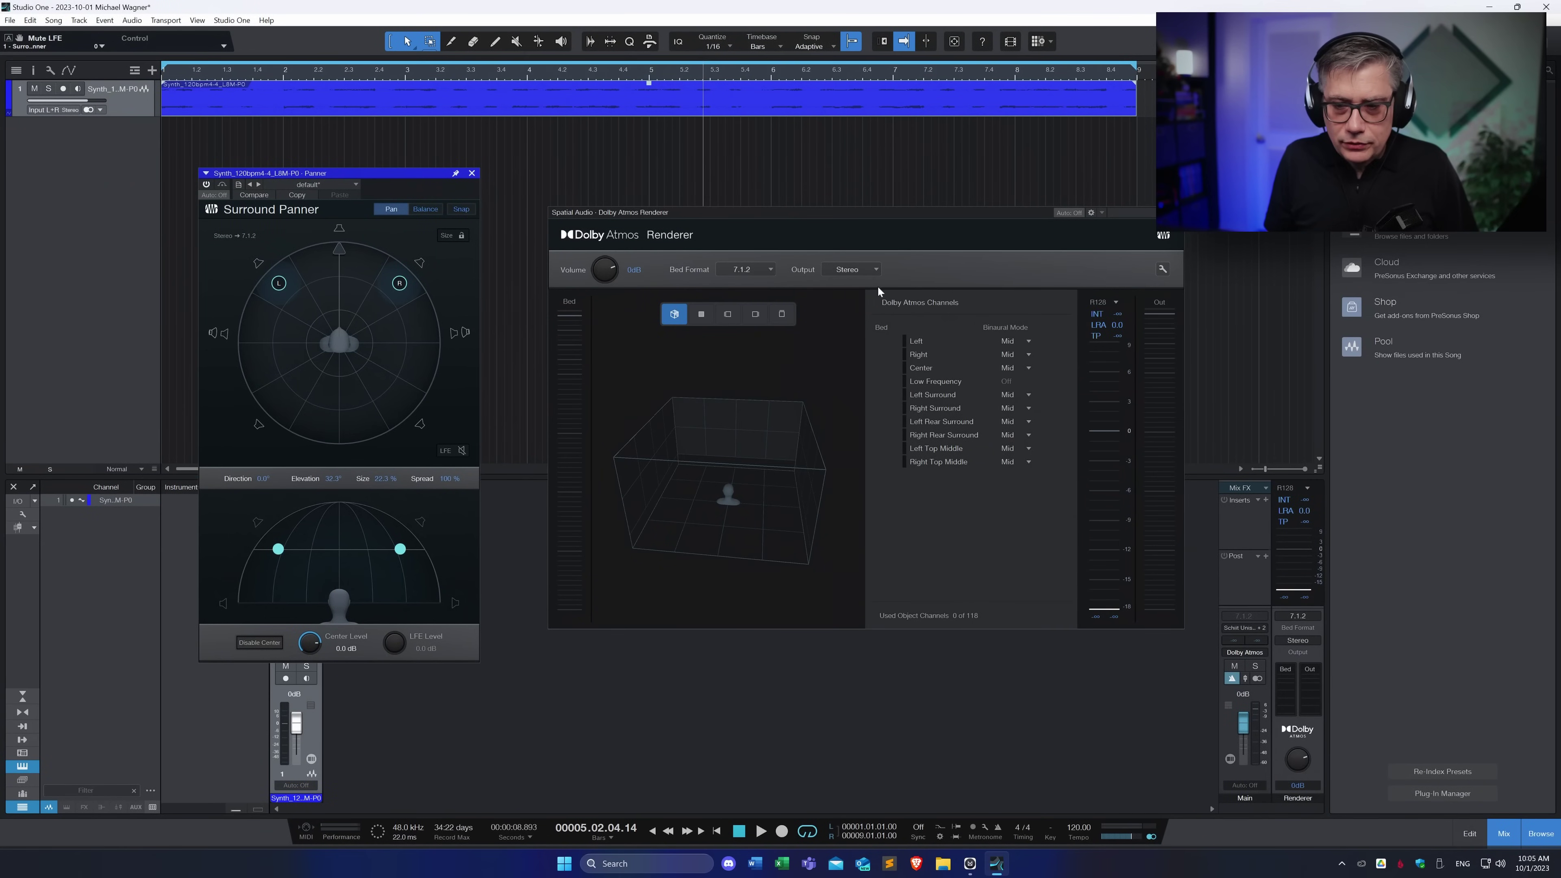
{"action": "left_click", "coordinate": [844, 271]}
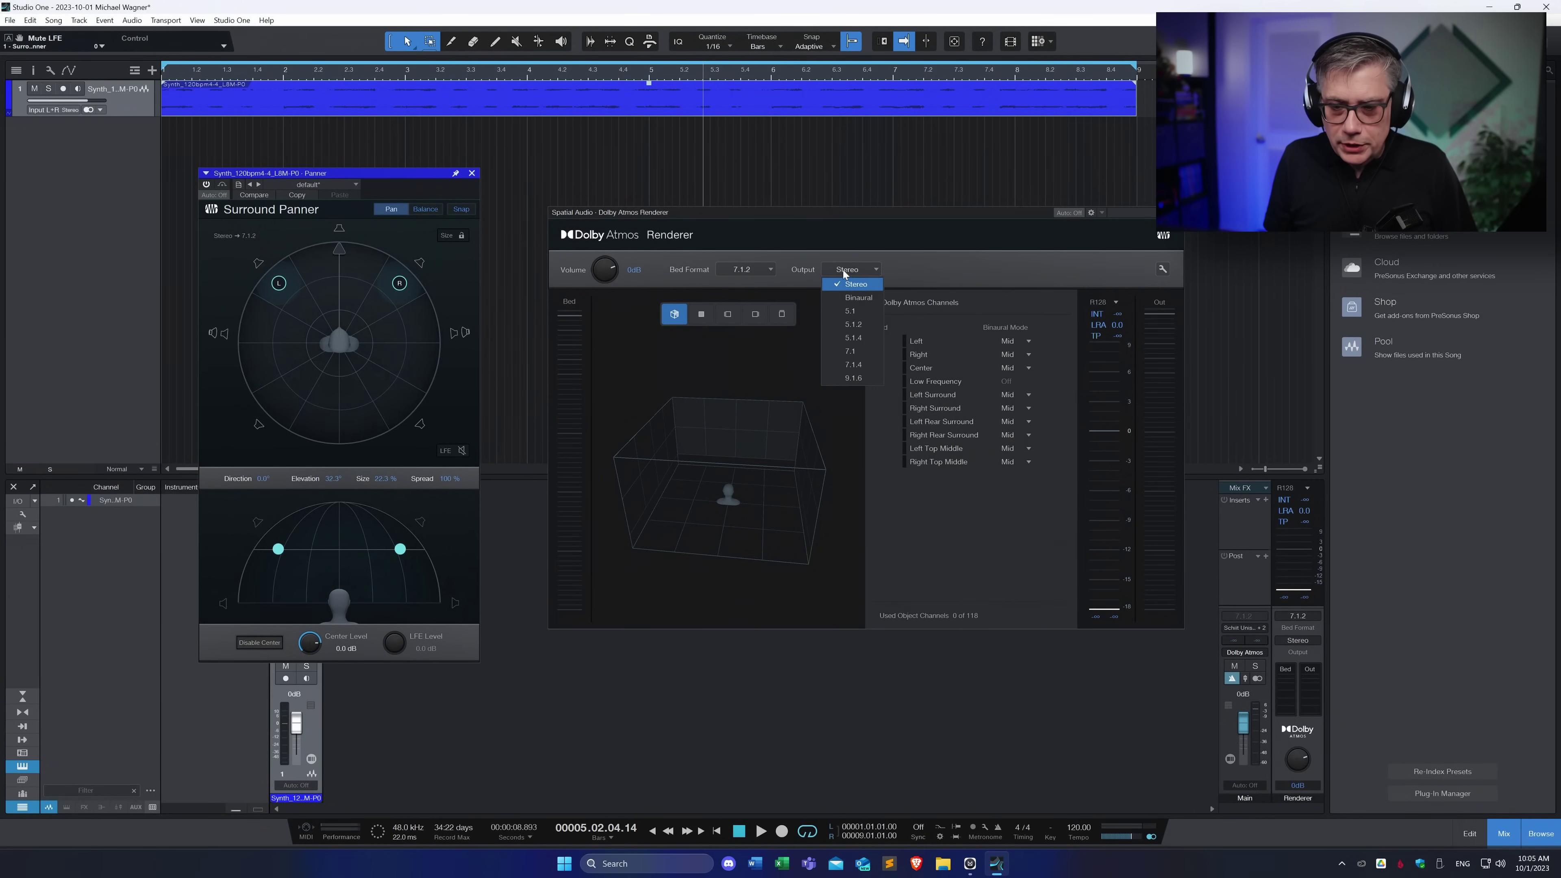
{"action": "left_click", "coordinate": [866, 299]}
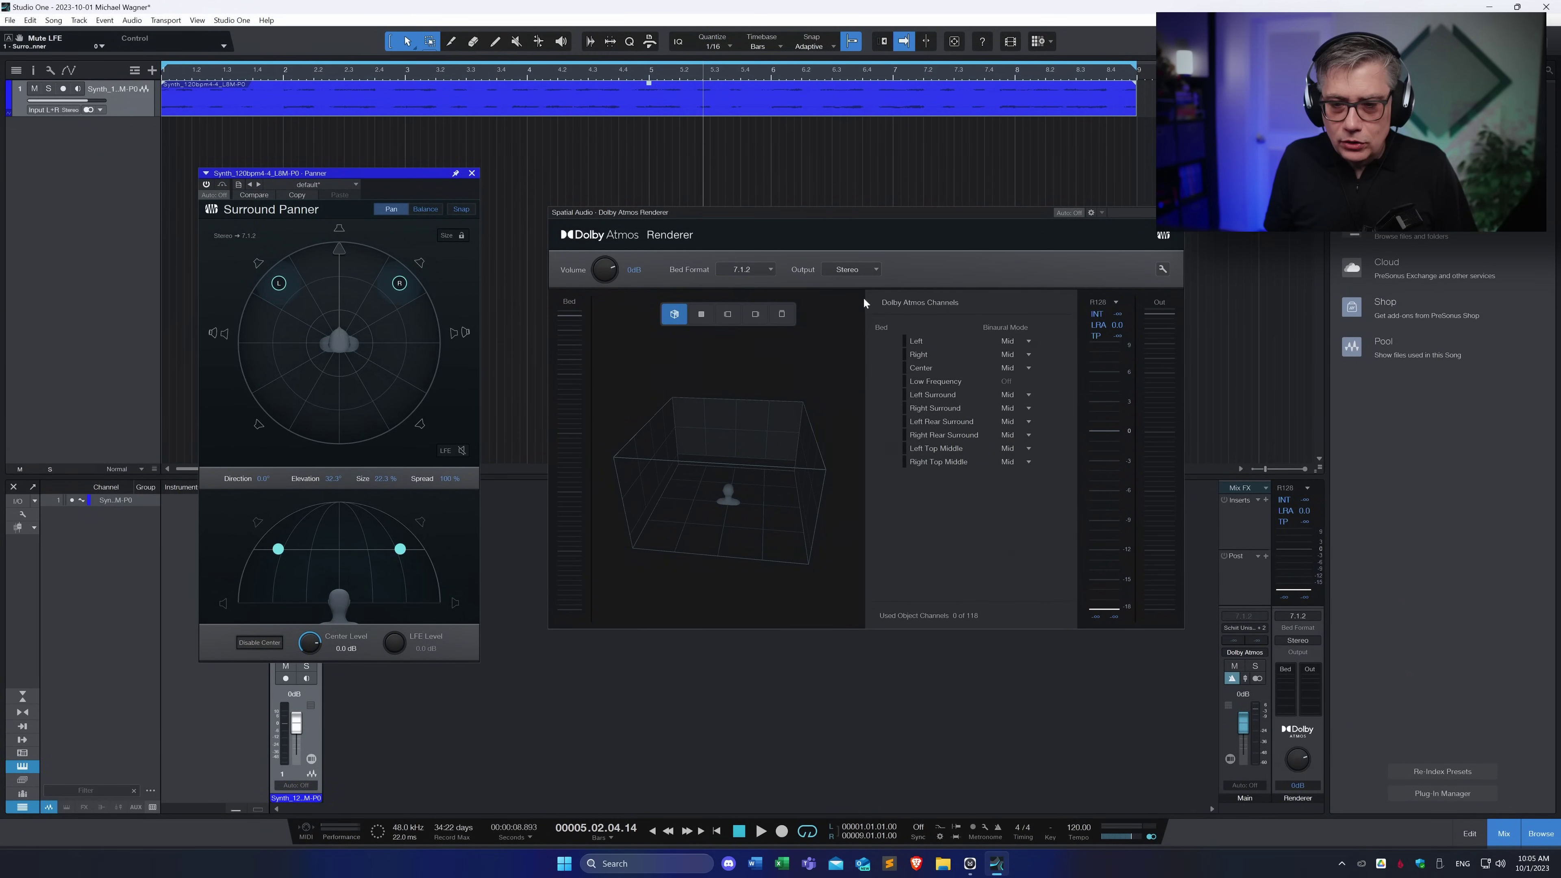
{"action": "key", "text": "space"}
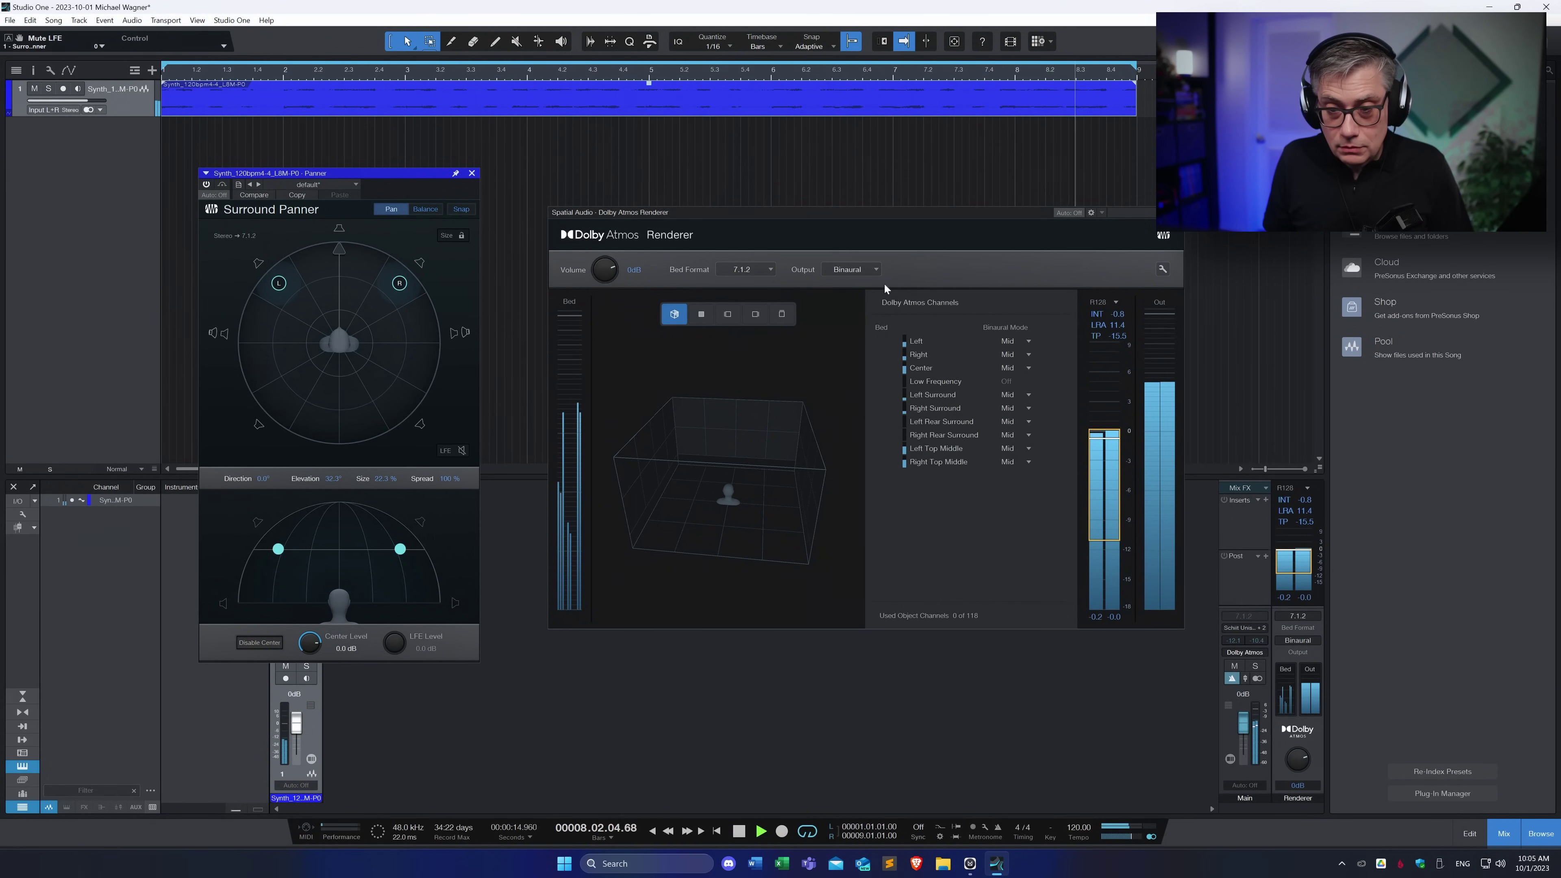
{"action": "key", "text": "space"}
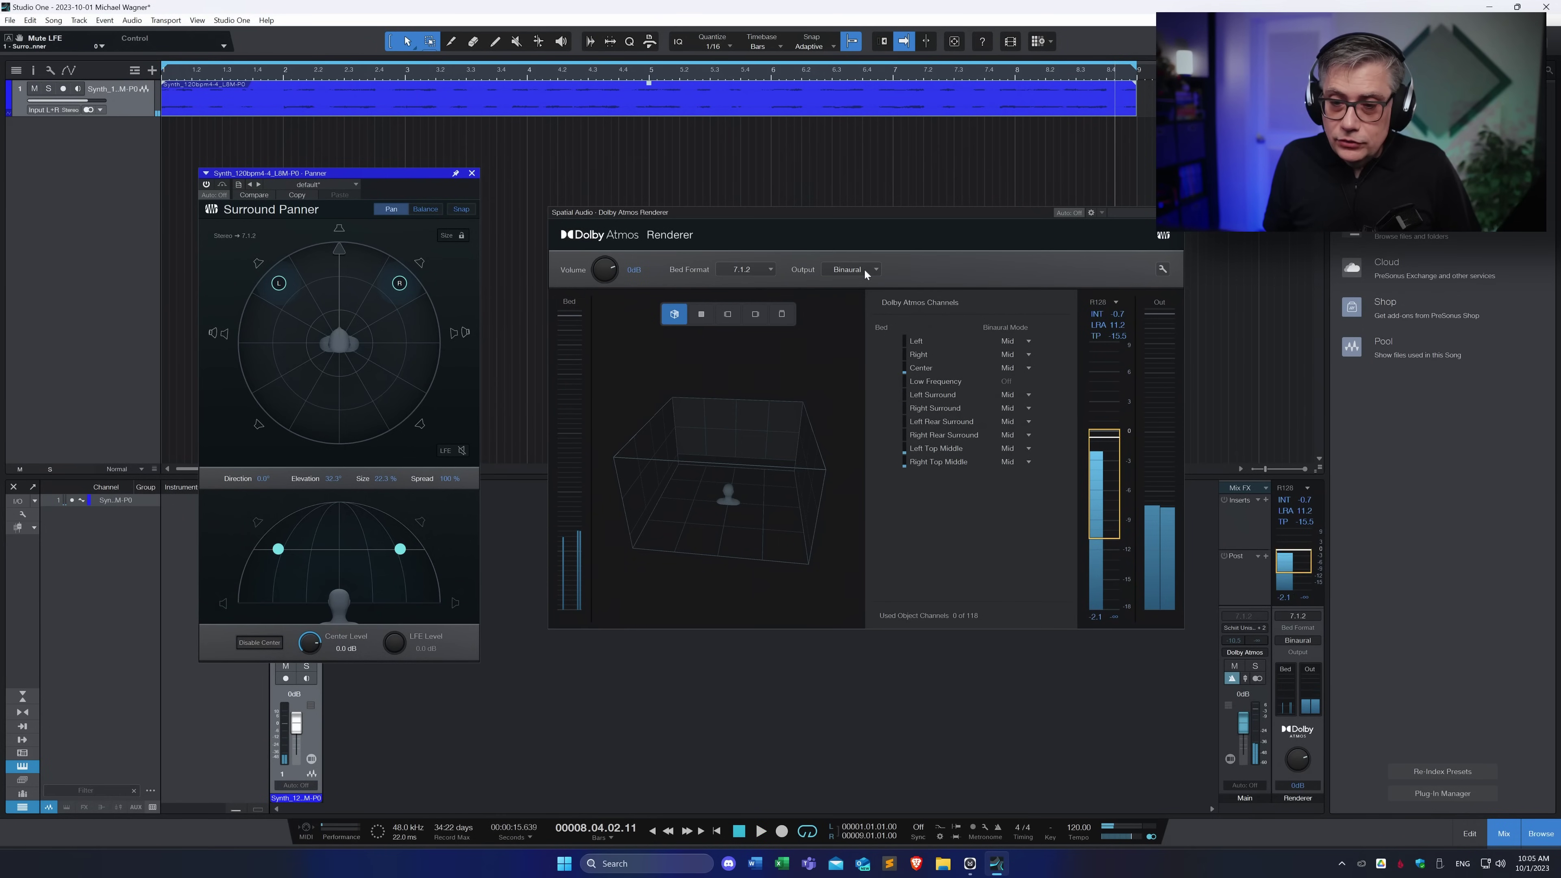
Set the renderer's output to 9.1.6 and examine the Main output's channel routing in Song Setup's audio I/O settings
{"action": "left_click", "coordinate": [865, 268]}
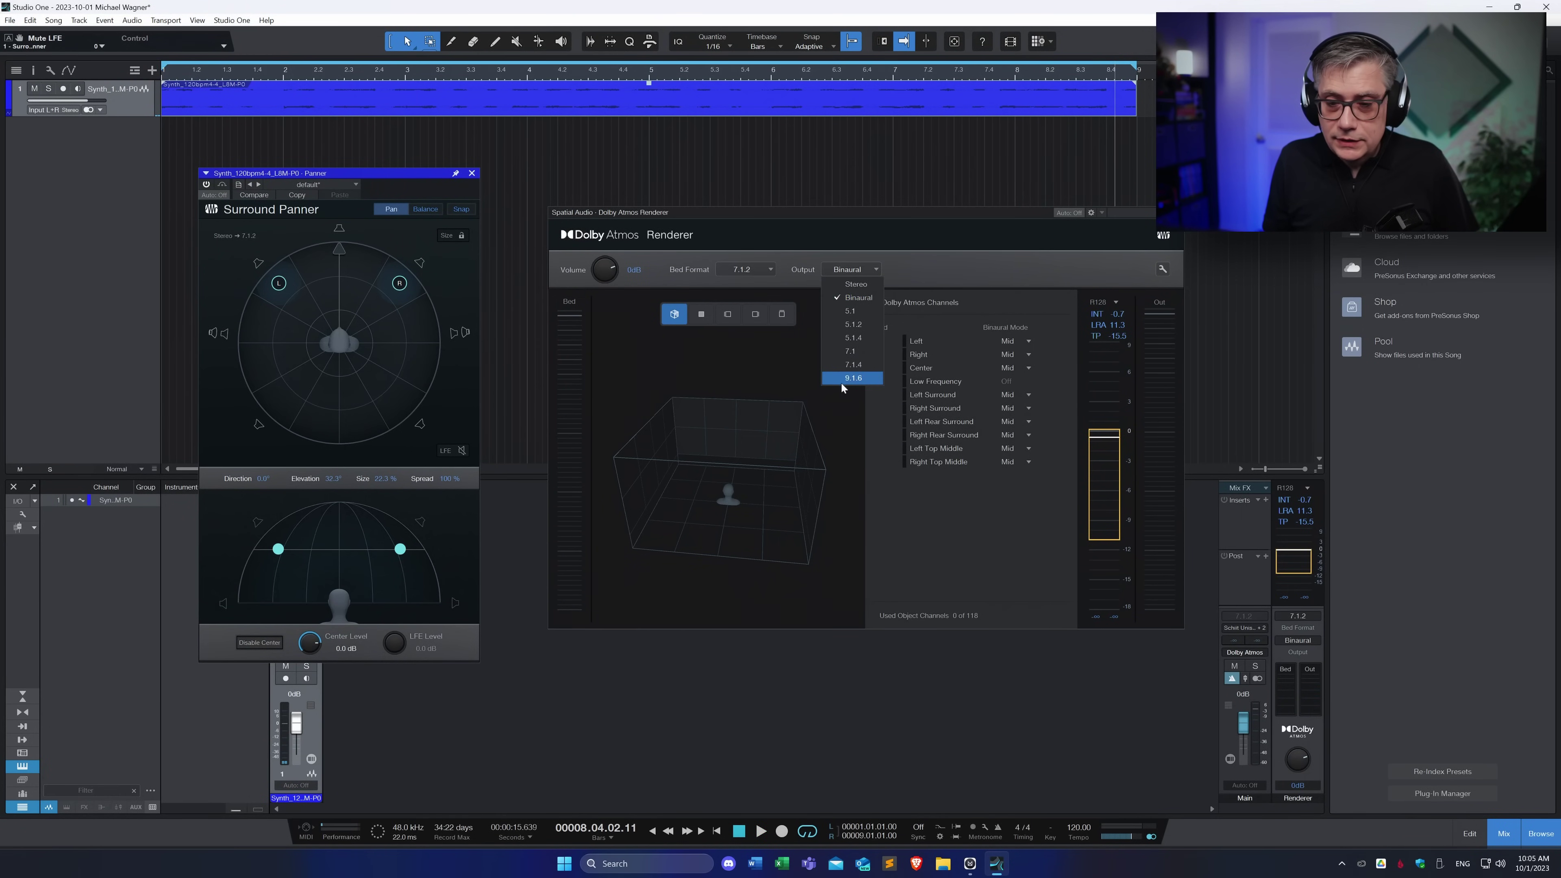
{"action": "left_click", "coordinate": [854, 378]}
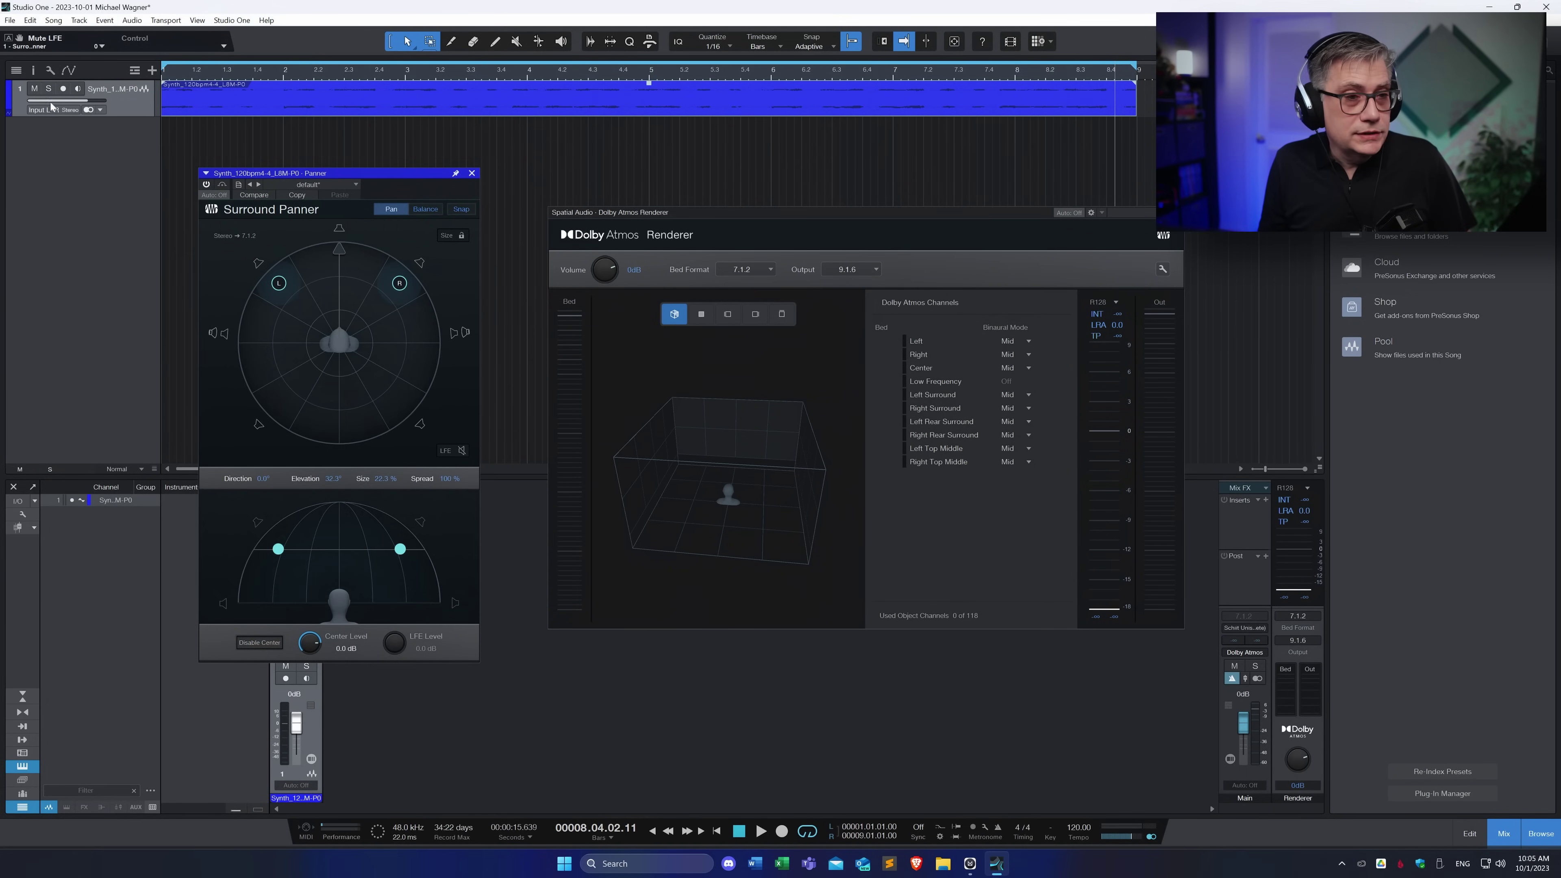
{"action": "left_click", "coordinate": [54, 21]}
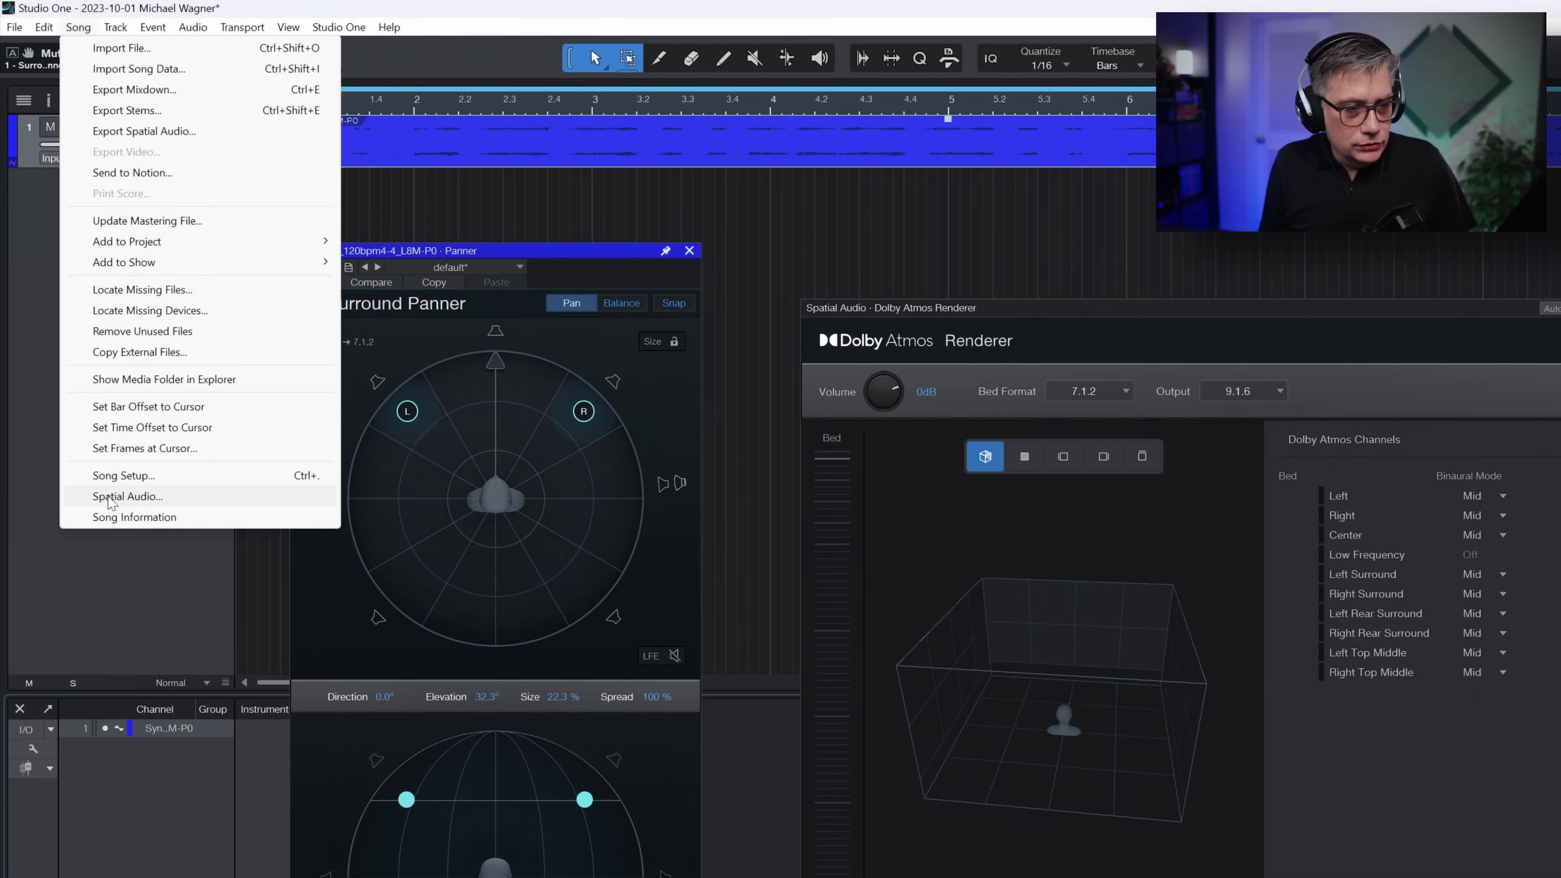
{"action": "left_click", "coordinate": [110, 498]}
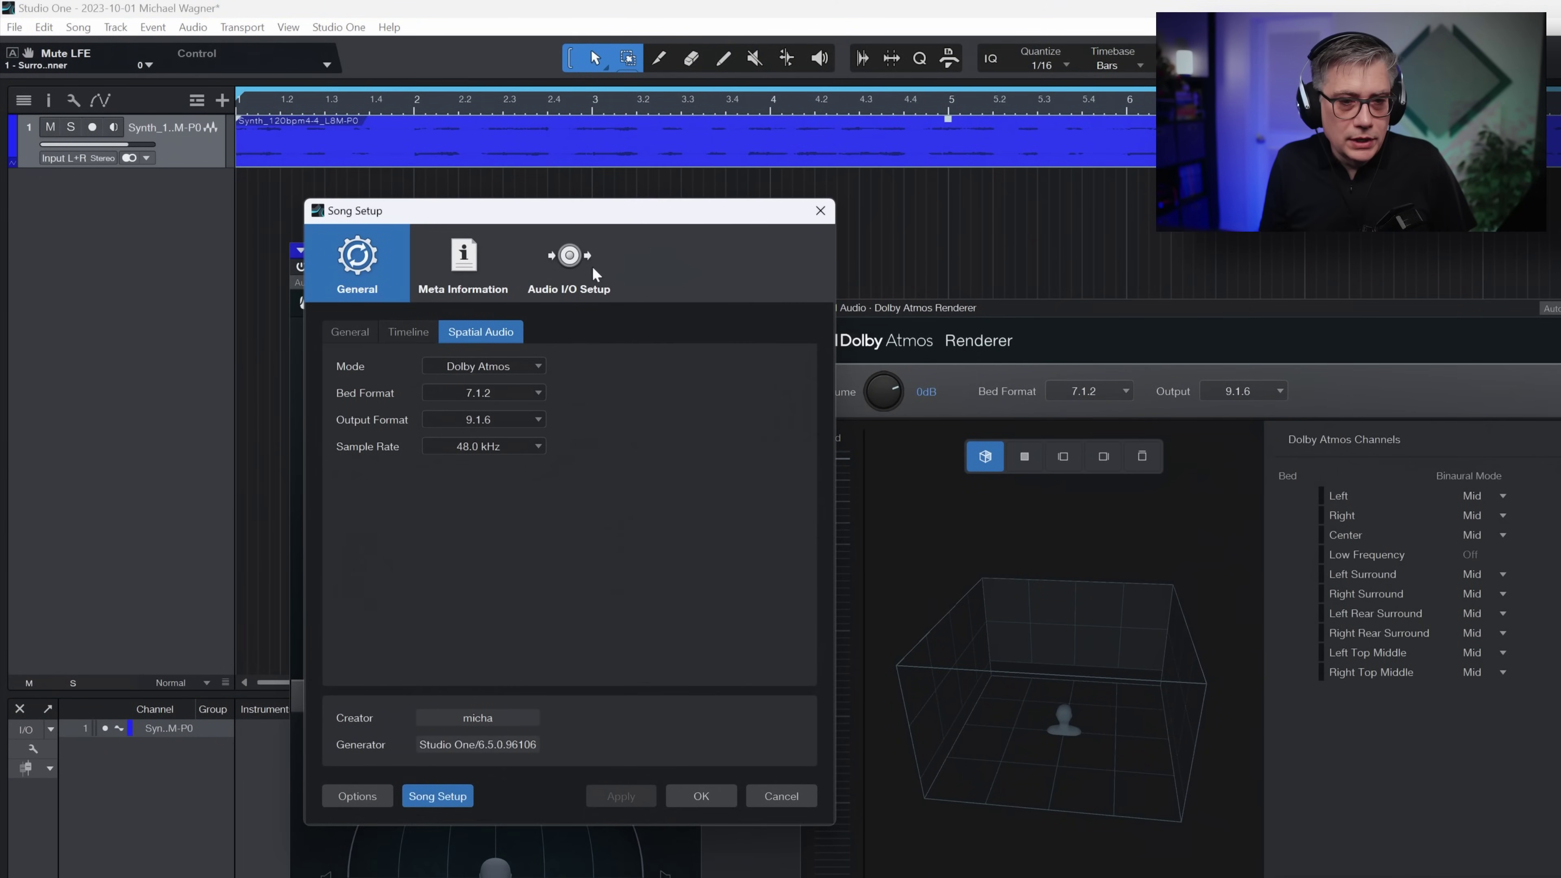
{"action": "left_click", "coordinate": [572, 259]}
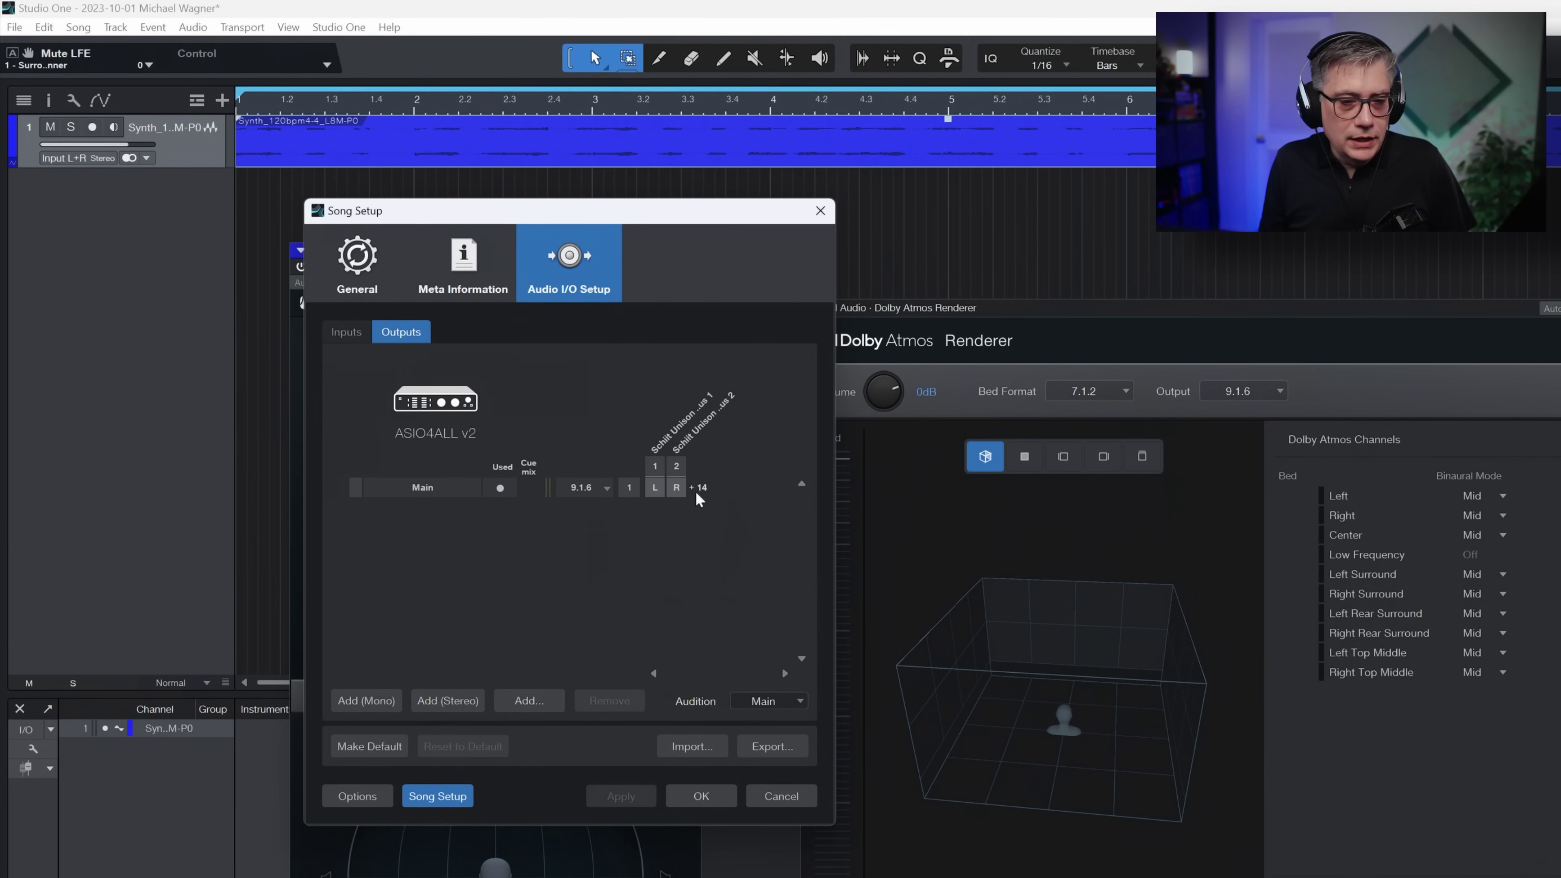
{"action": "mouse_move", "coordinate": [701, 495]}
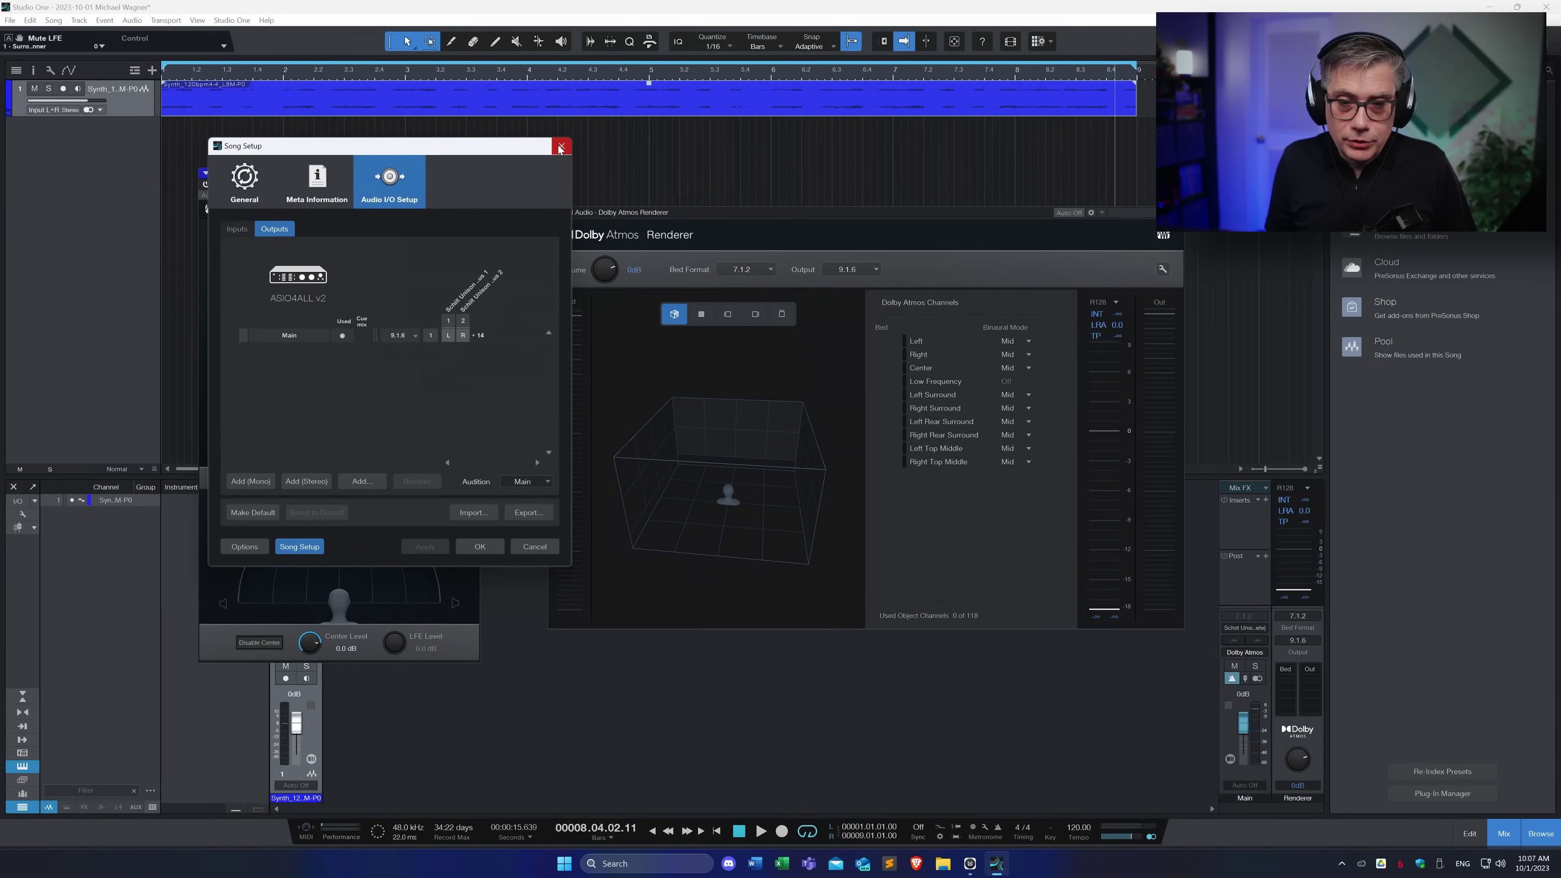
{"action": "left_click", "coordinate": [561, 146]}
Set the renderer's output to Stereo and close the Surround Panner and the renderer window
{"action": "left_click", "coordinate": [862, 269]}
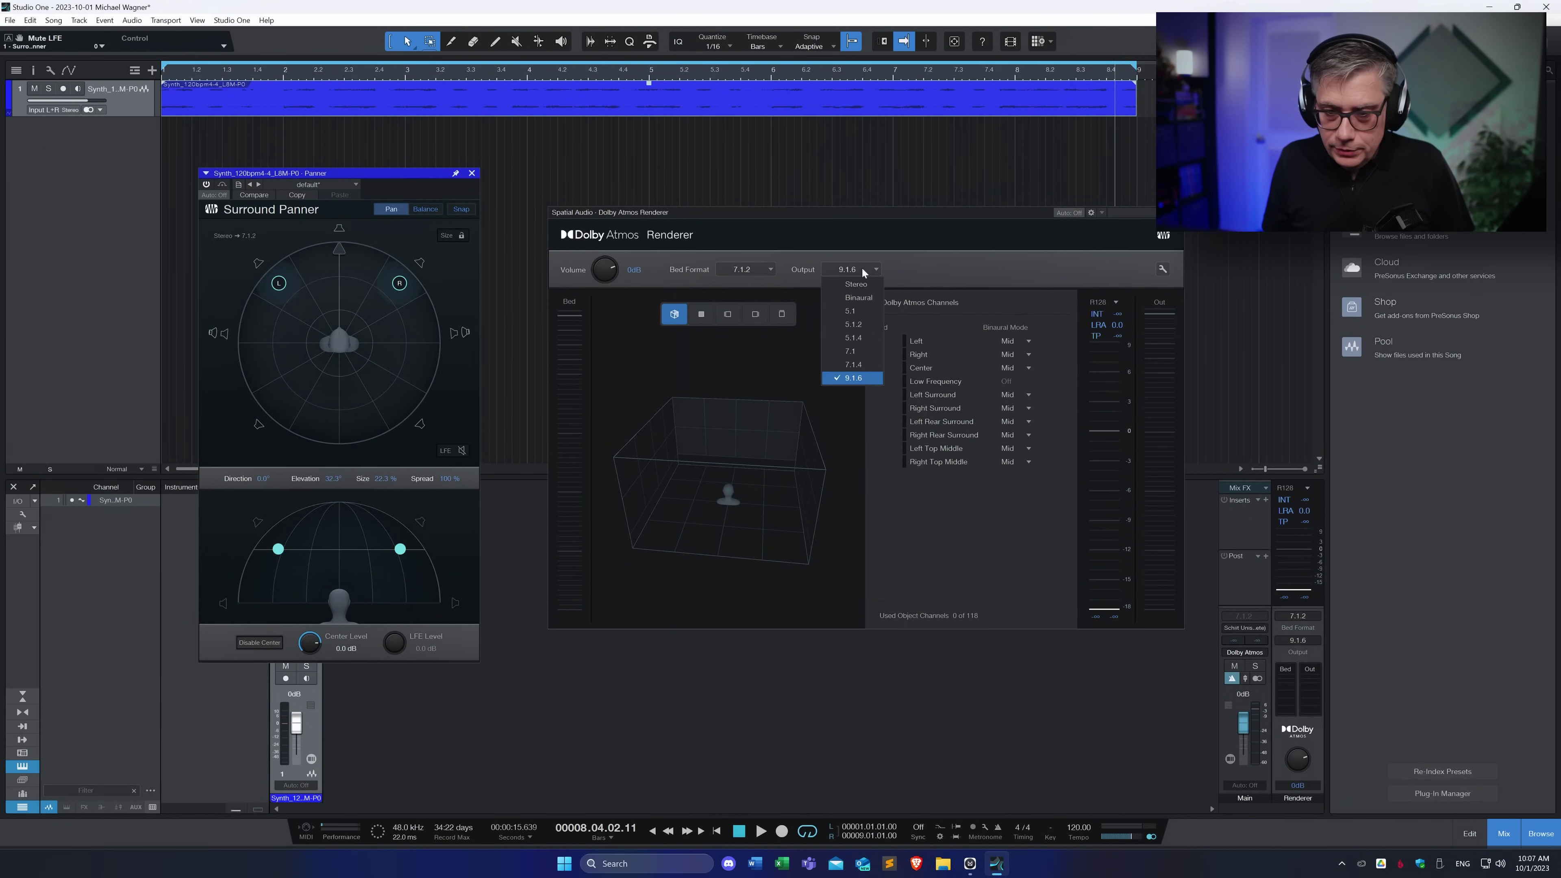
{"action": "left_click", "coordinate": [862, 283]}
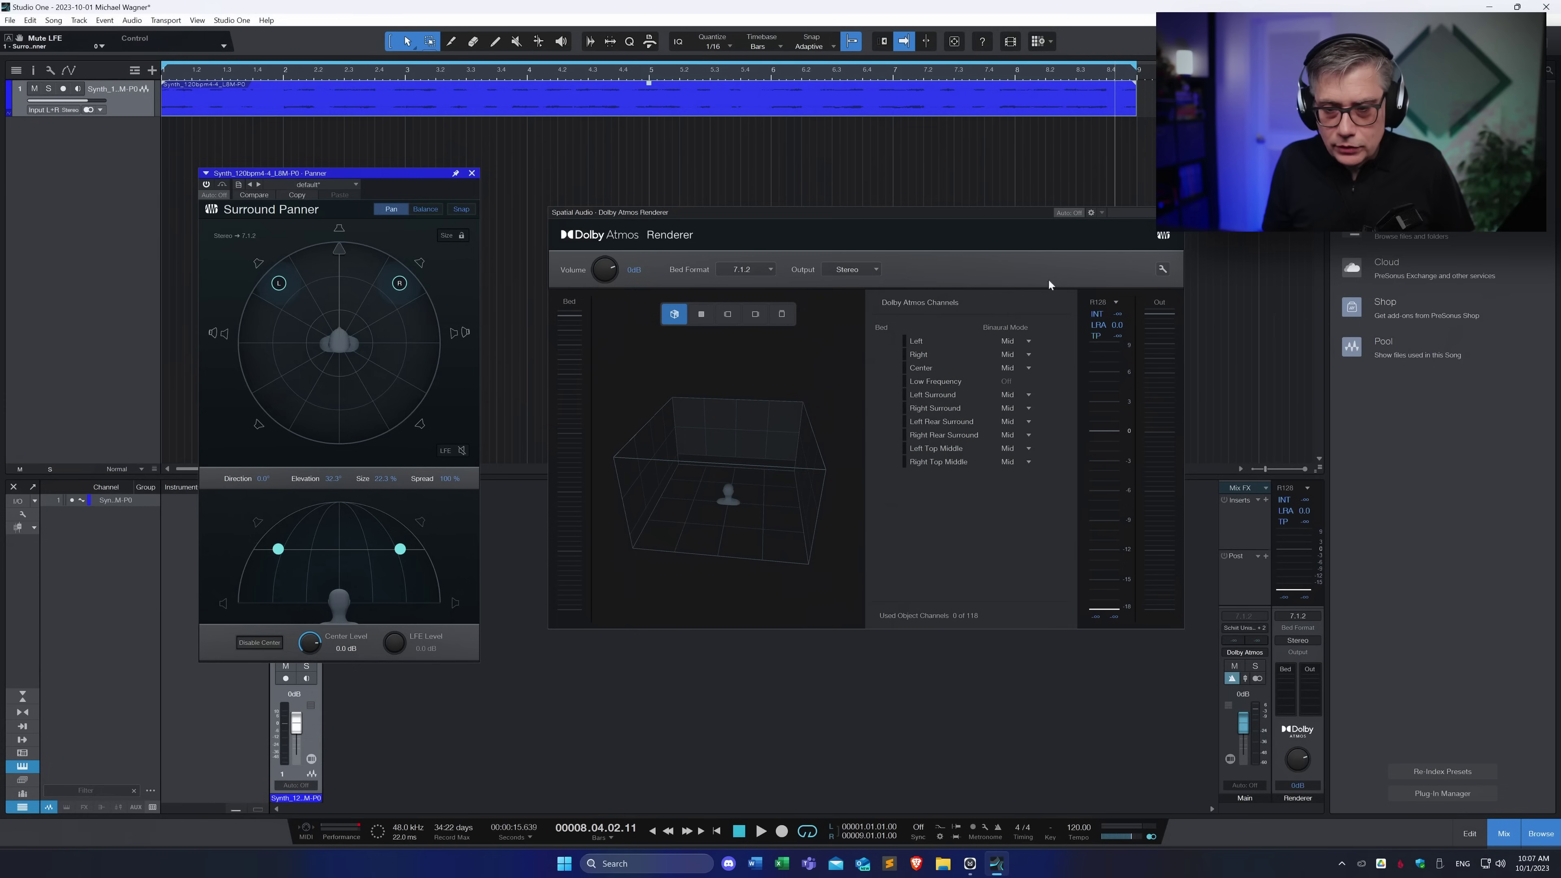
{"action": "left_click", "coordinate": [472, 175]}
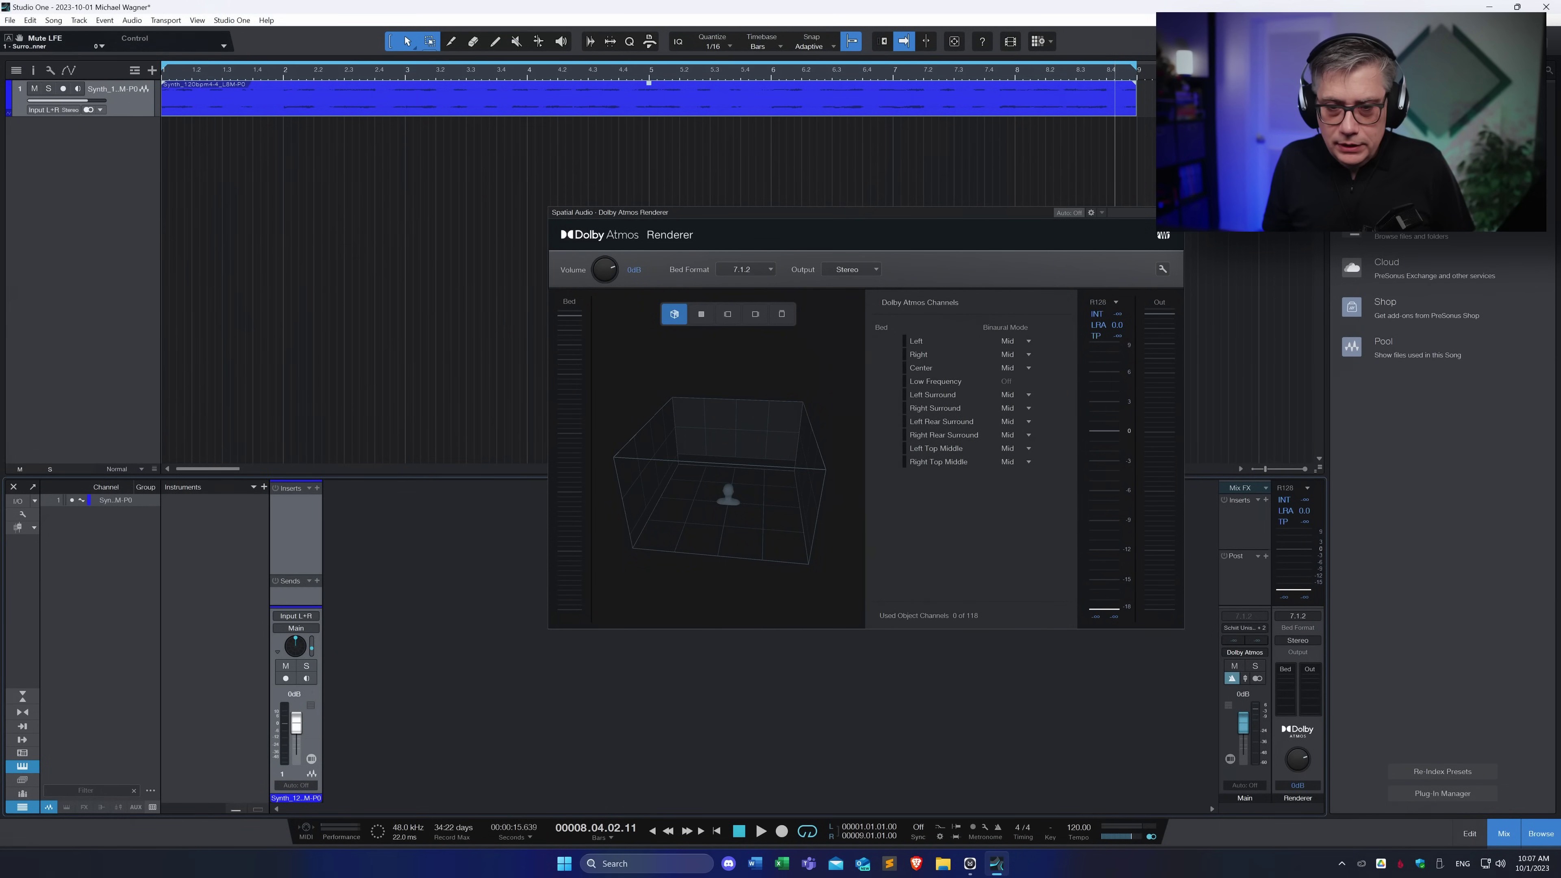
{"action": "left_click", "coordinate": [1175, 213]}
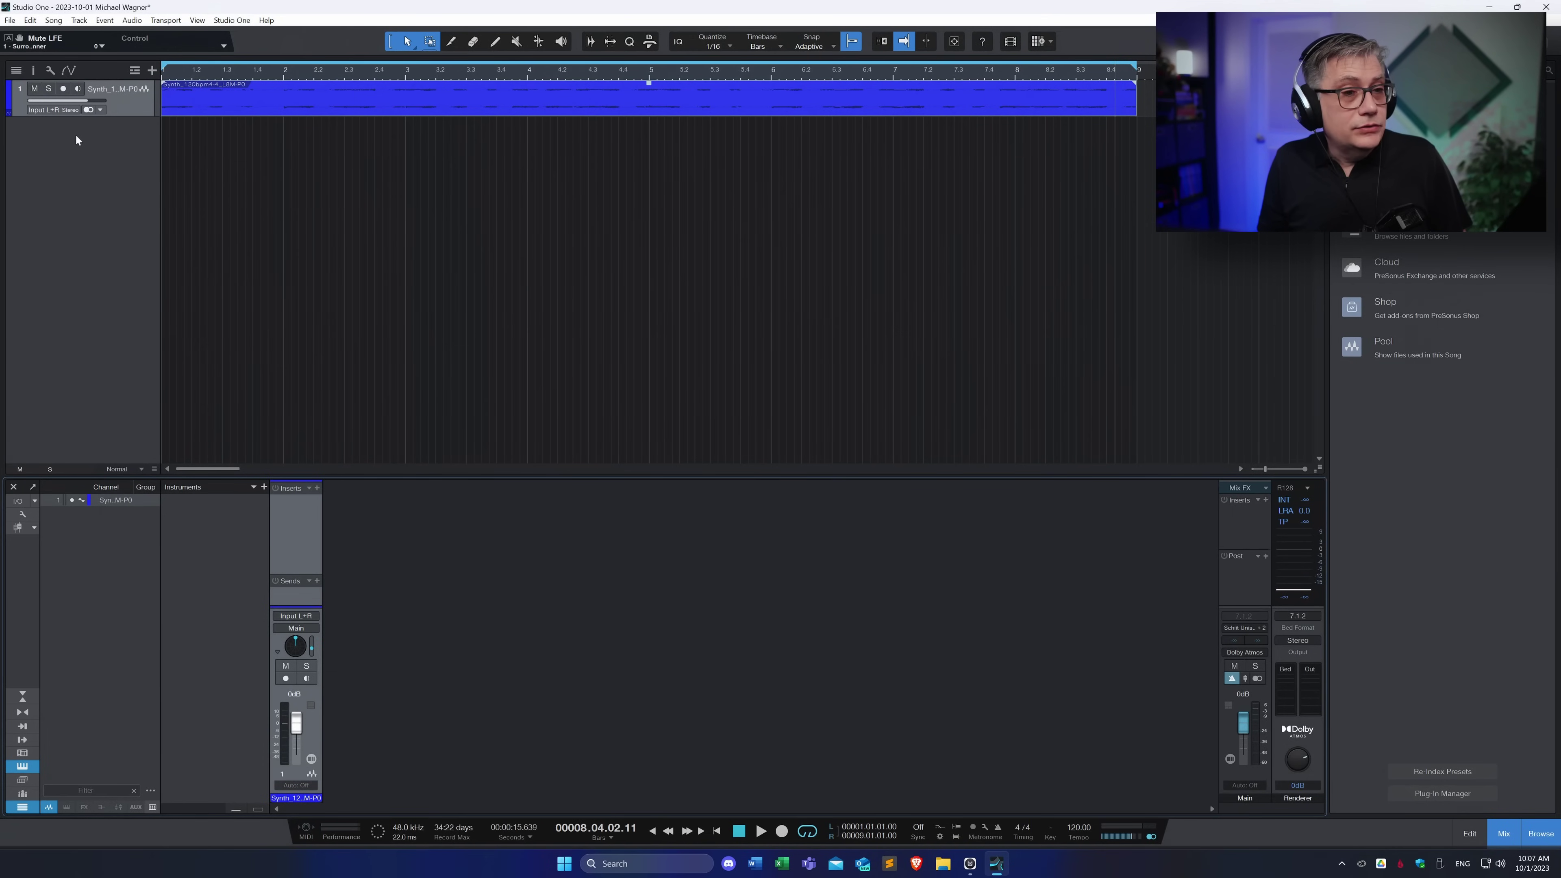
Add one audio track in 9.1.6 format routed to Main and open the new channel's pan mode options
{"action": "right_click", "coordinate": [85, 140]}
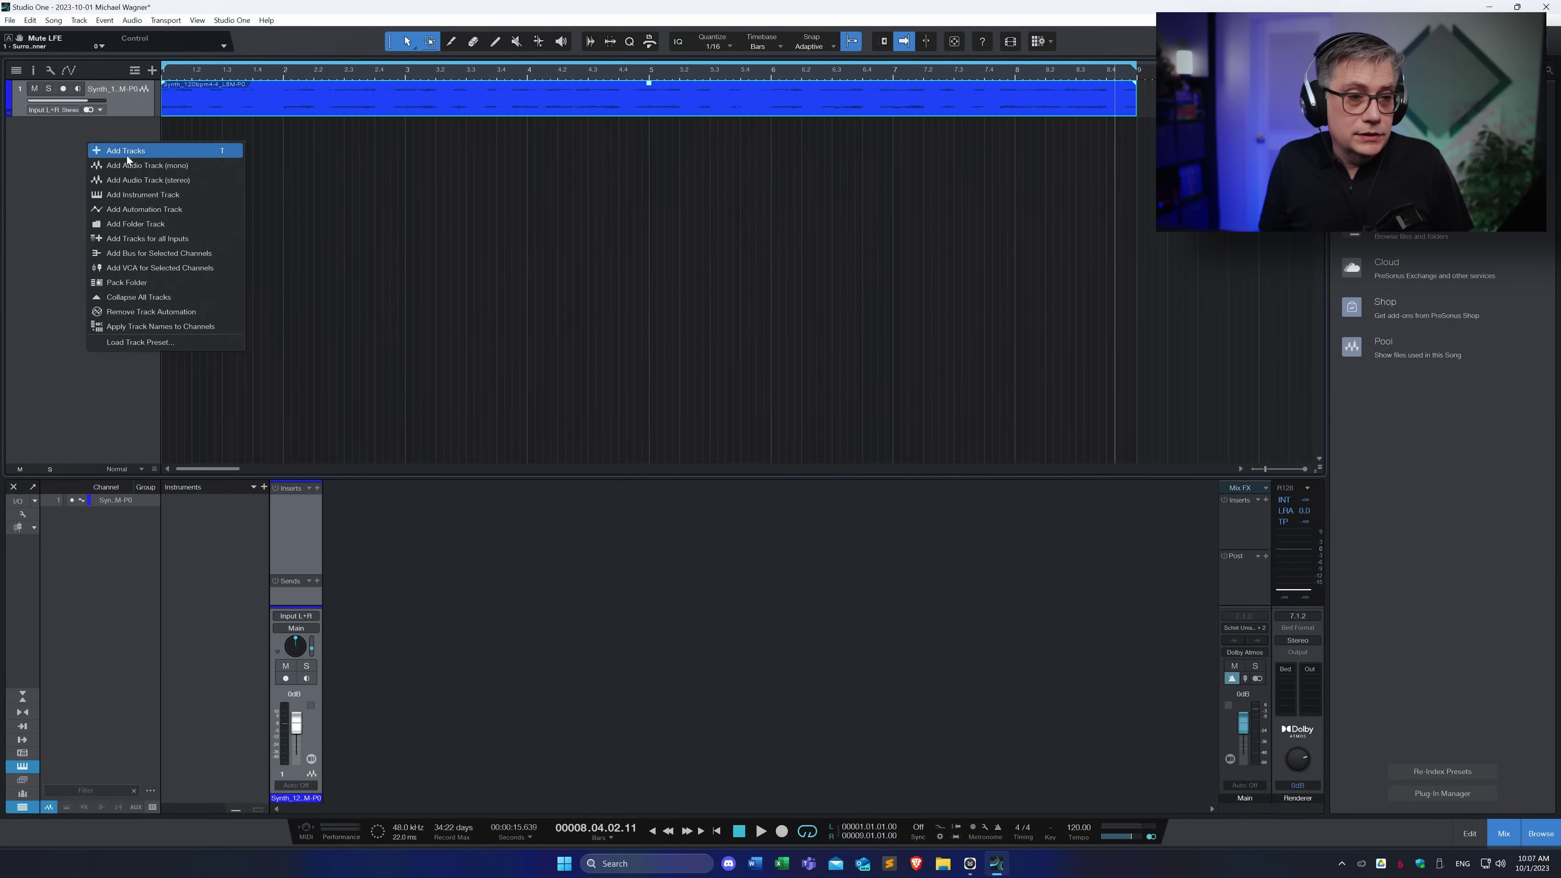
{"action": "left_click", "coordinate": [132, 152]}
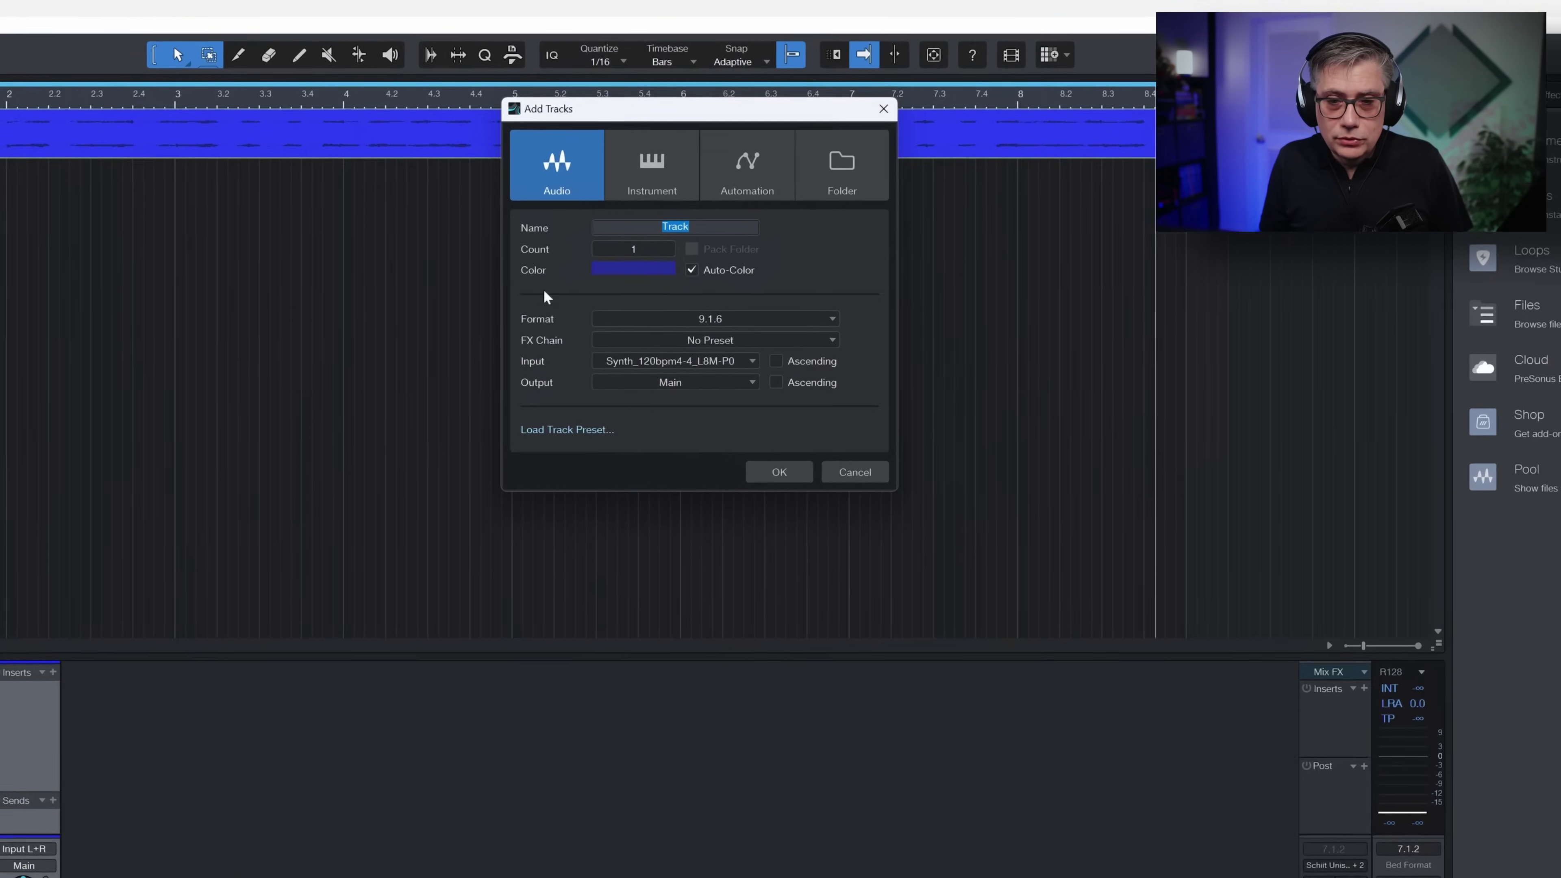
{"action": "left_click", "coordinate": [707, 337]}
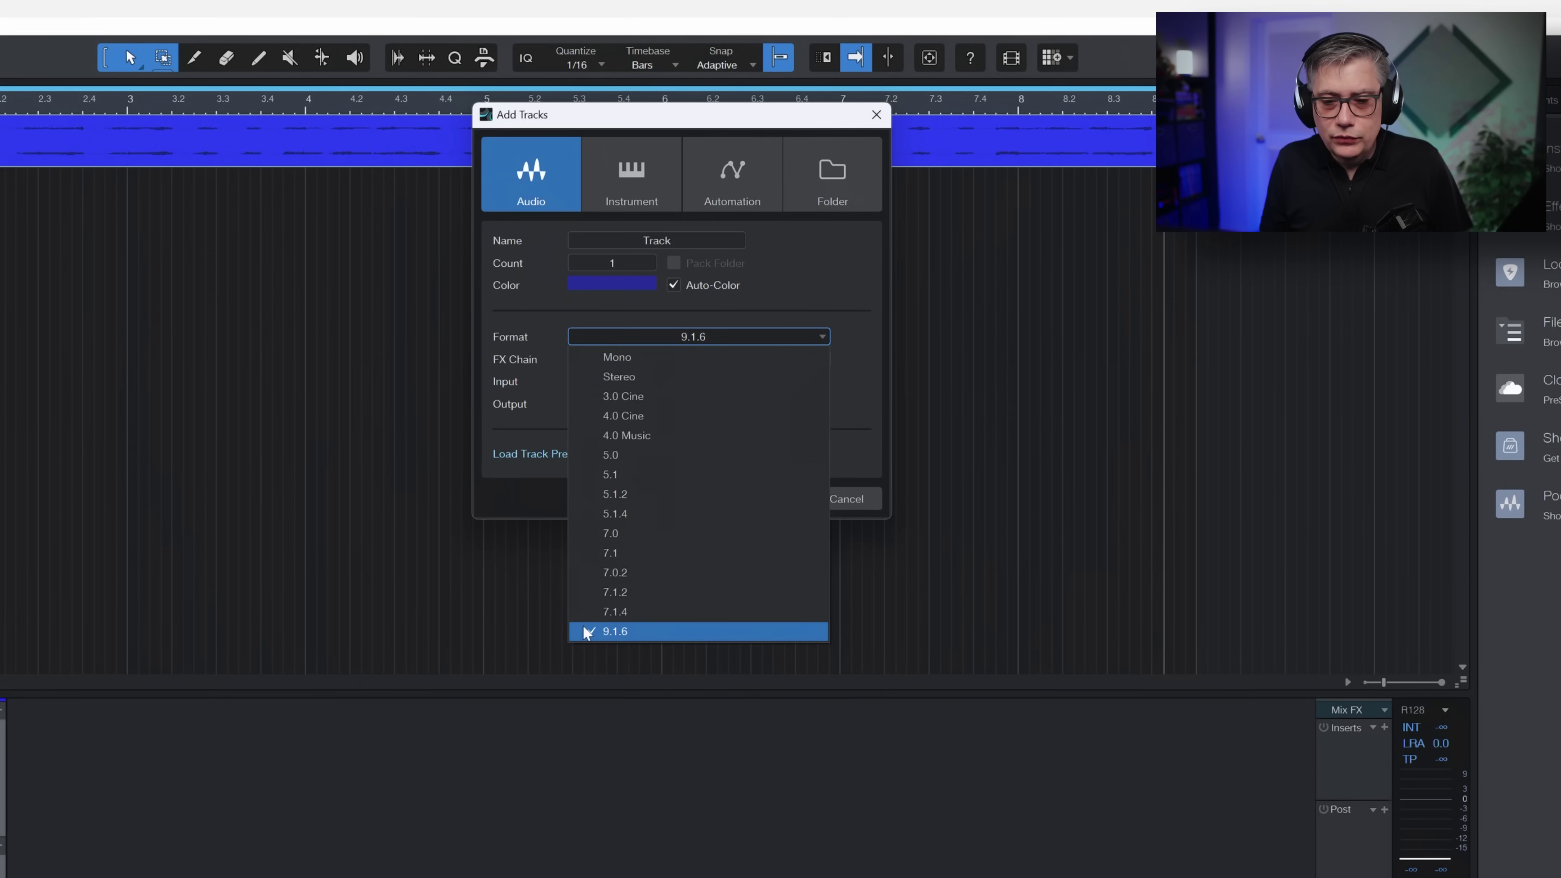
{"action": "left_click", "coordinate": [617, 631]}
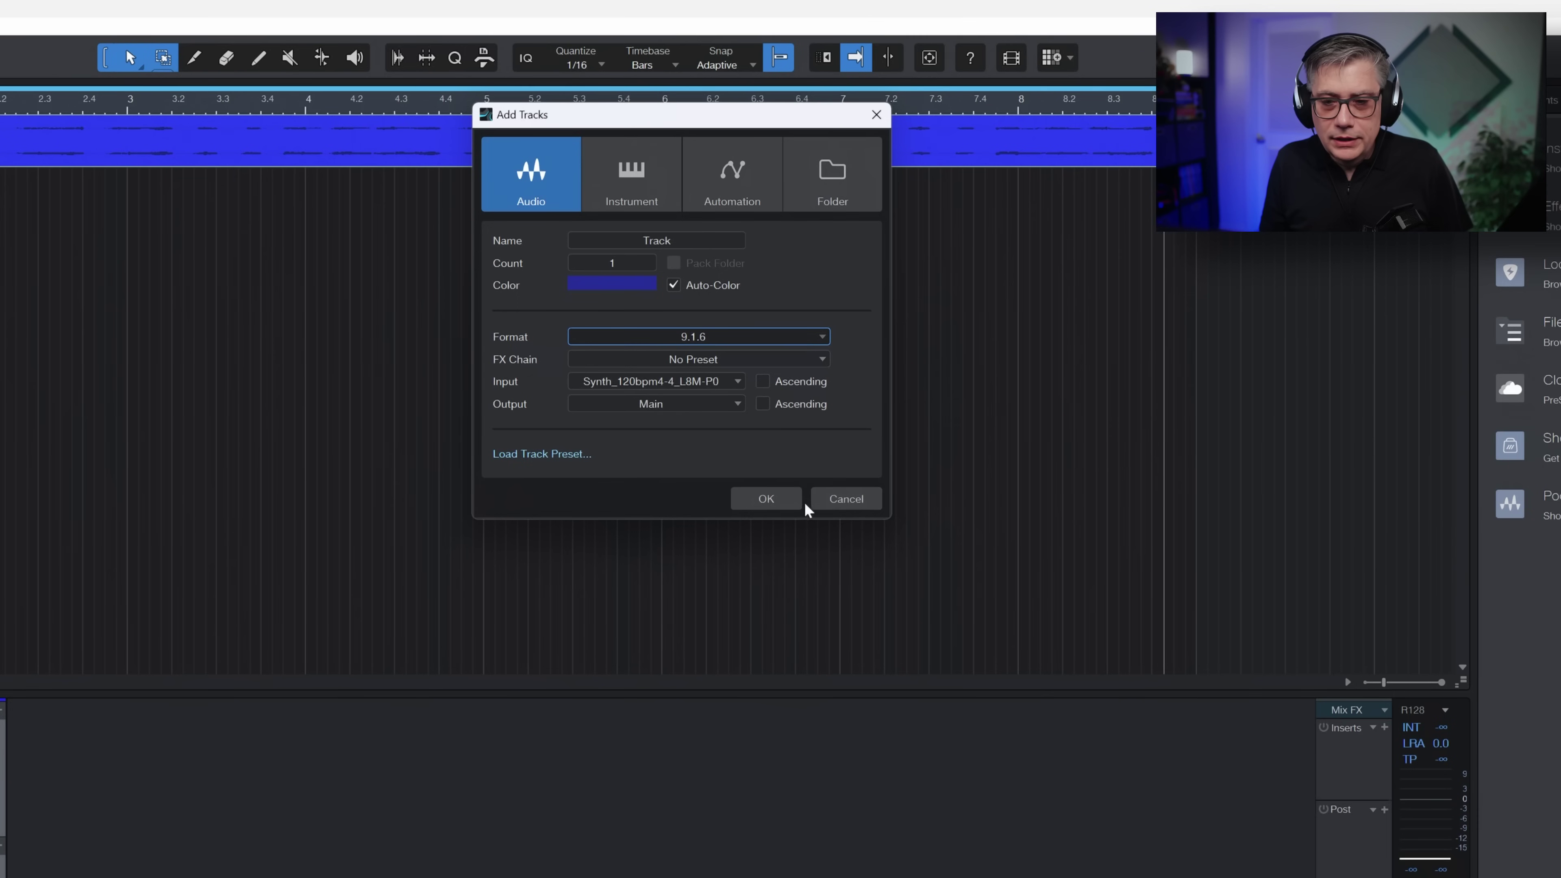
{"action": "left_click", "coordinate": [775, 496]}
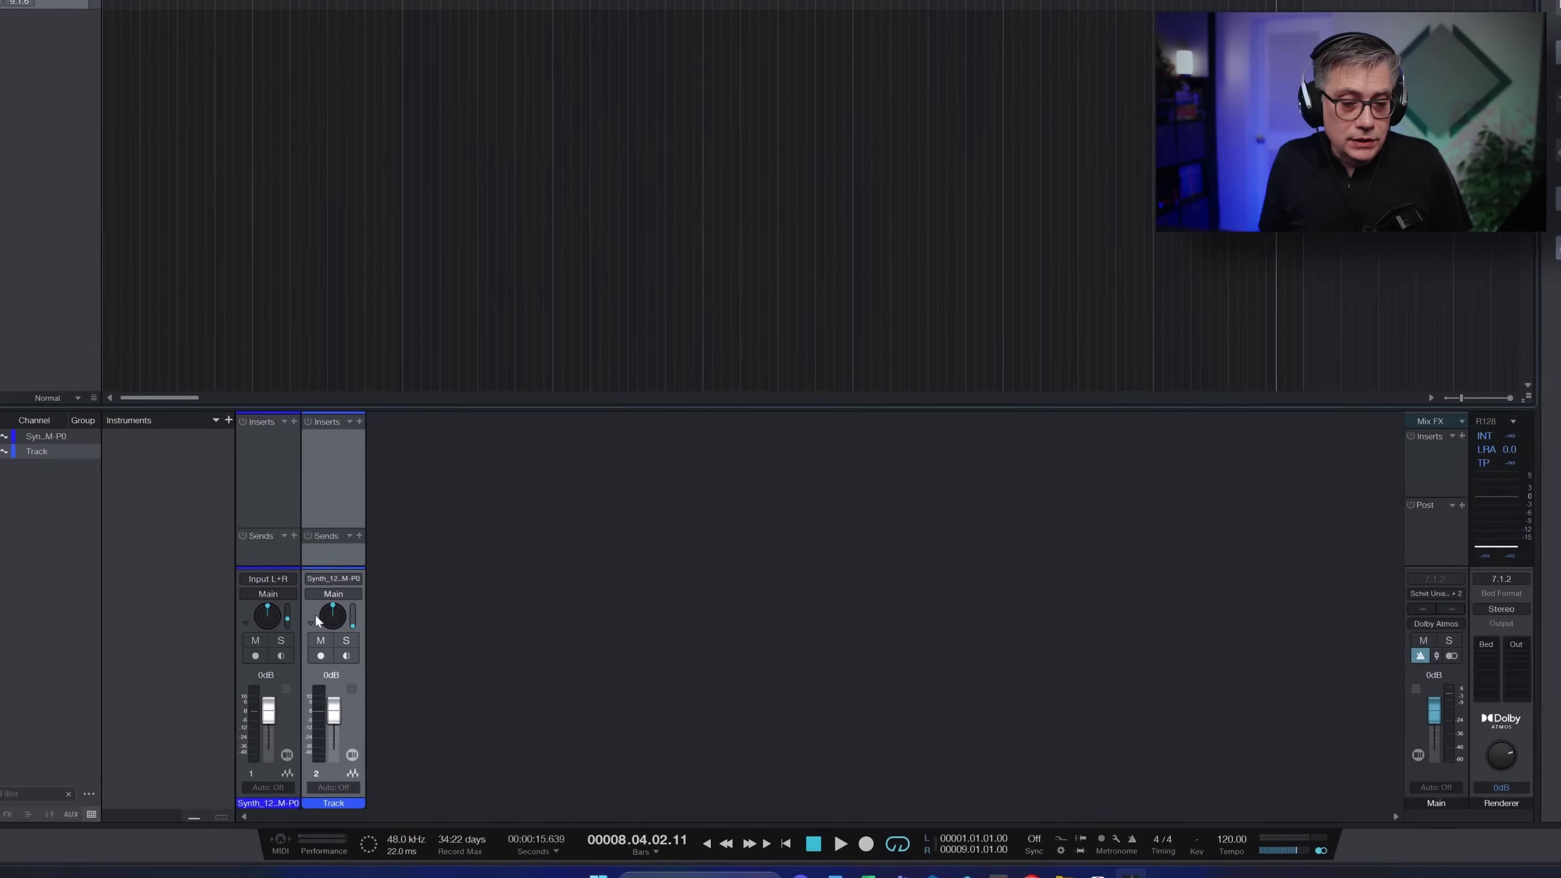
{"action": "left_click", "coordinate": [280, 564]}
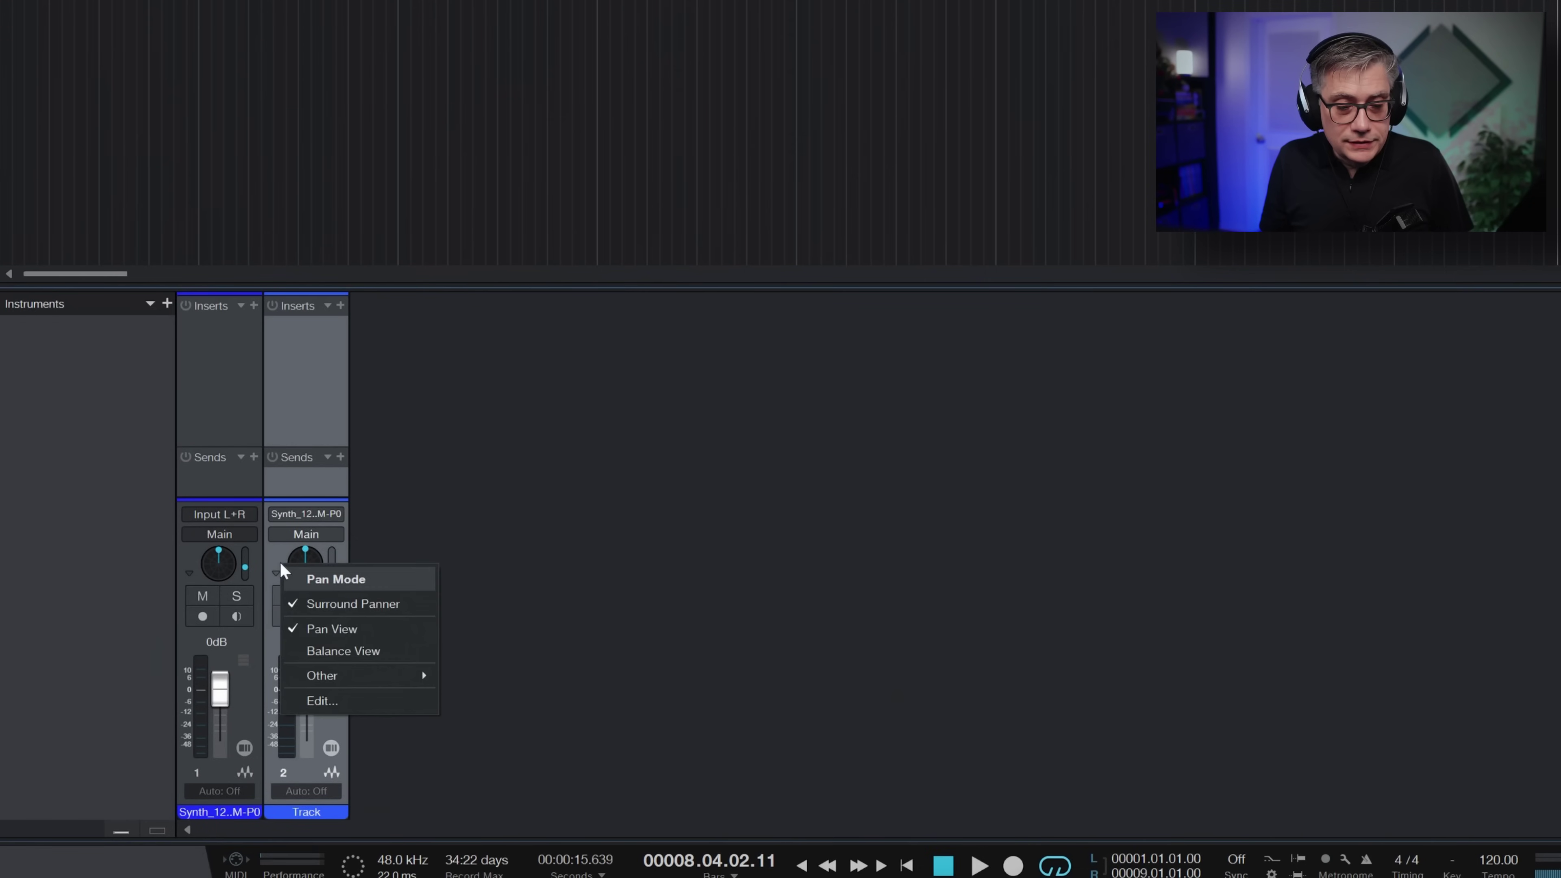
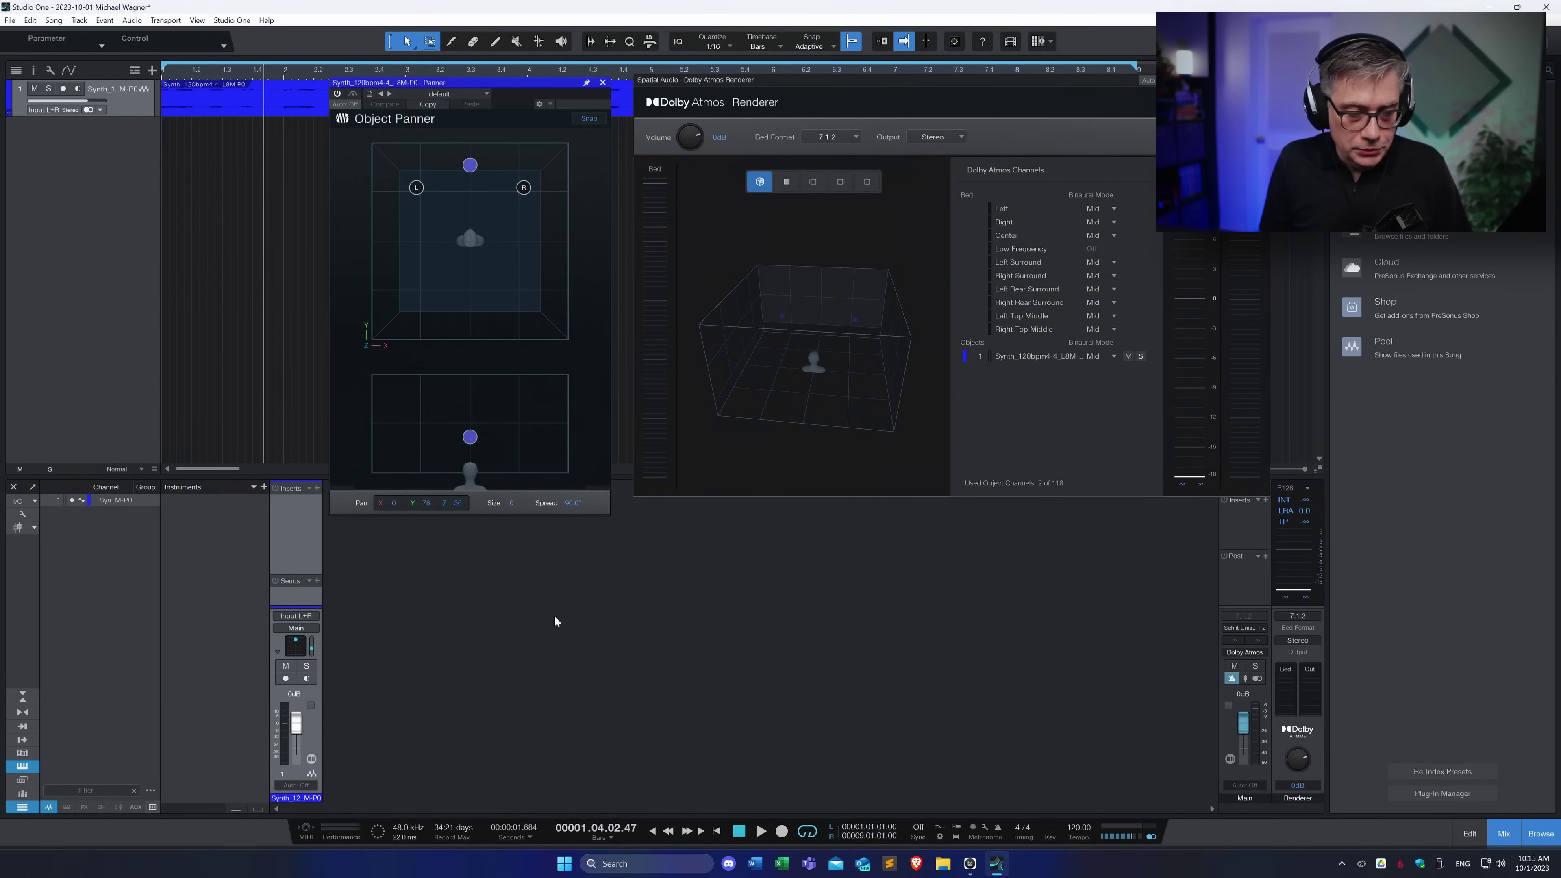
Add a send to Main on the synth channel, rearrange the renderer and Object Panner windows and play the song briefly
{"action": "left_click", "coordinate": [317, 581]}
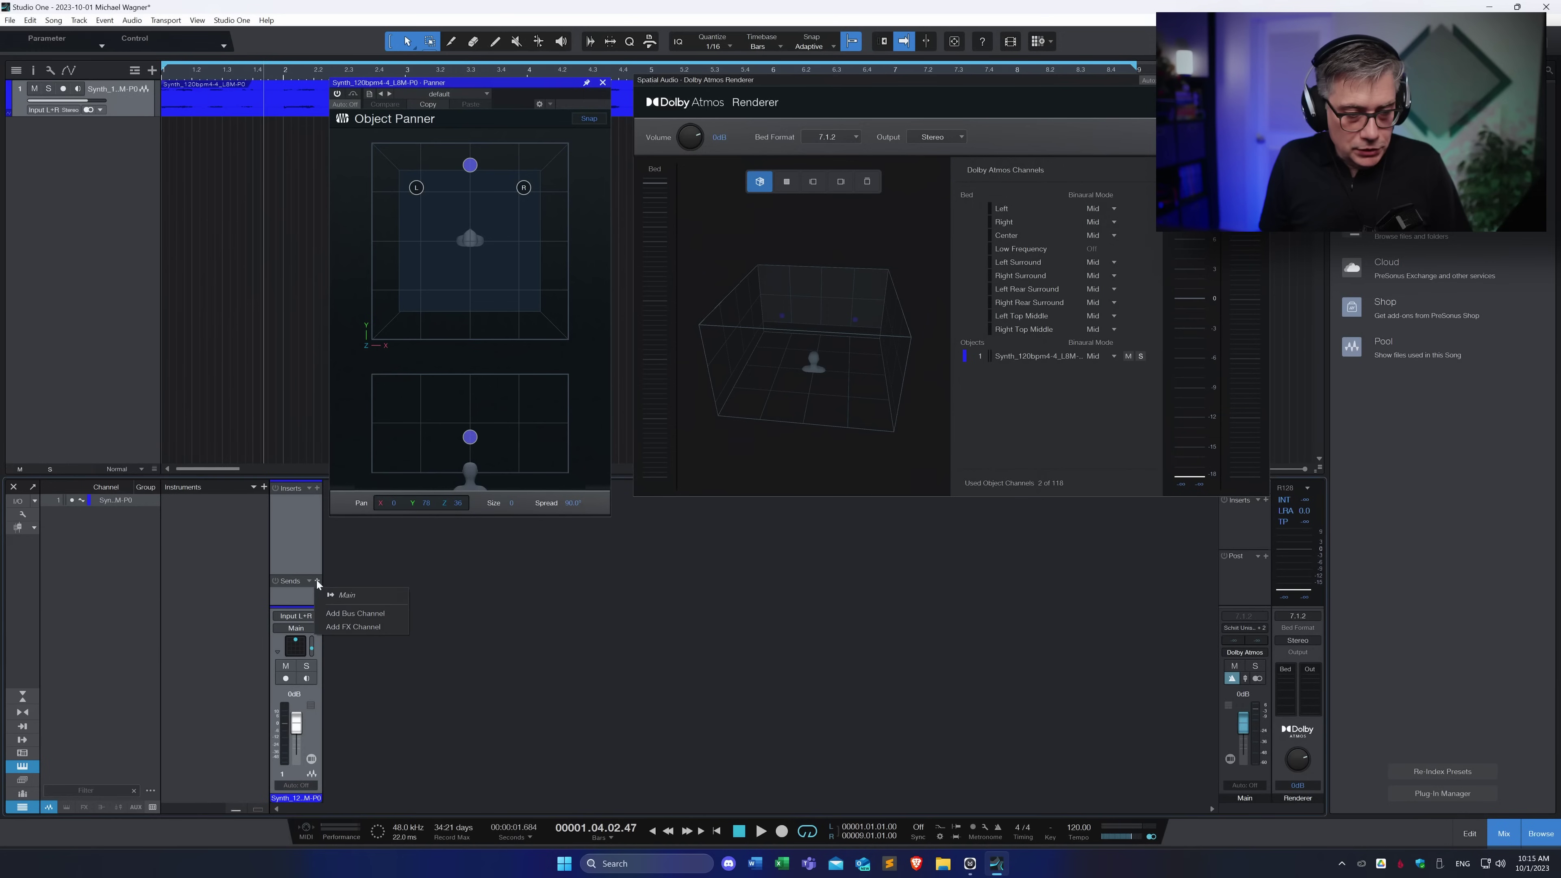
{"action": "left_click", "coordinate": [352, 598]}
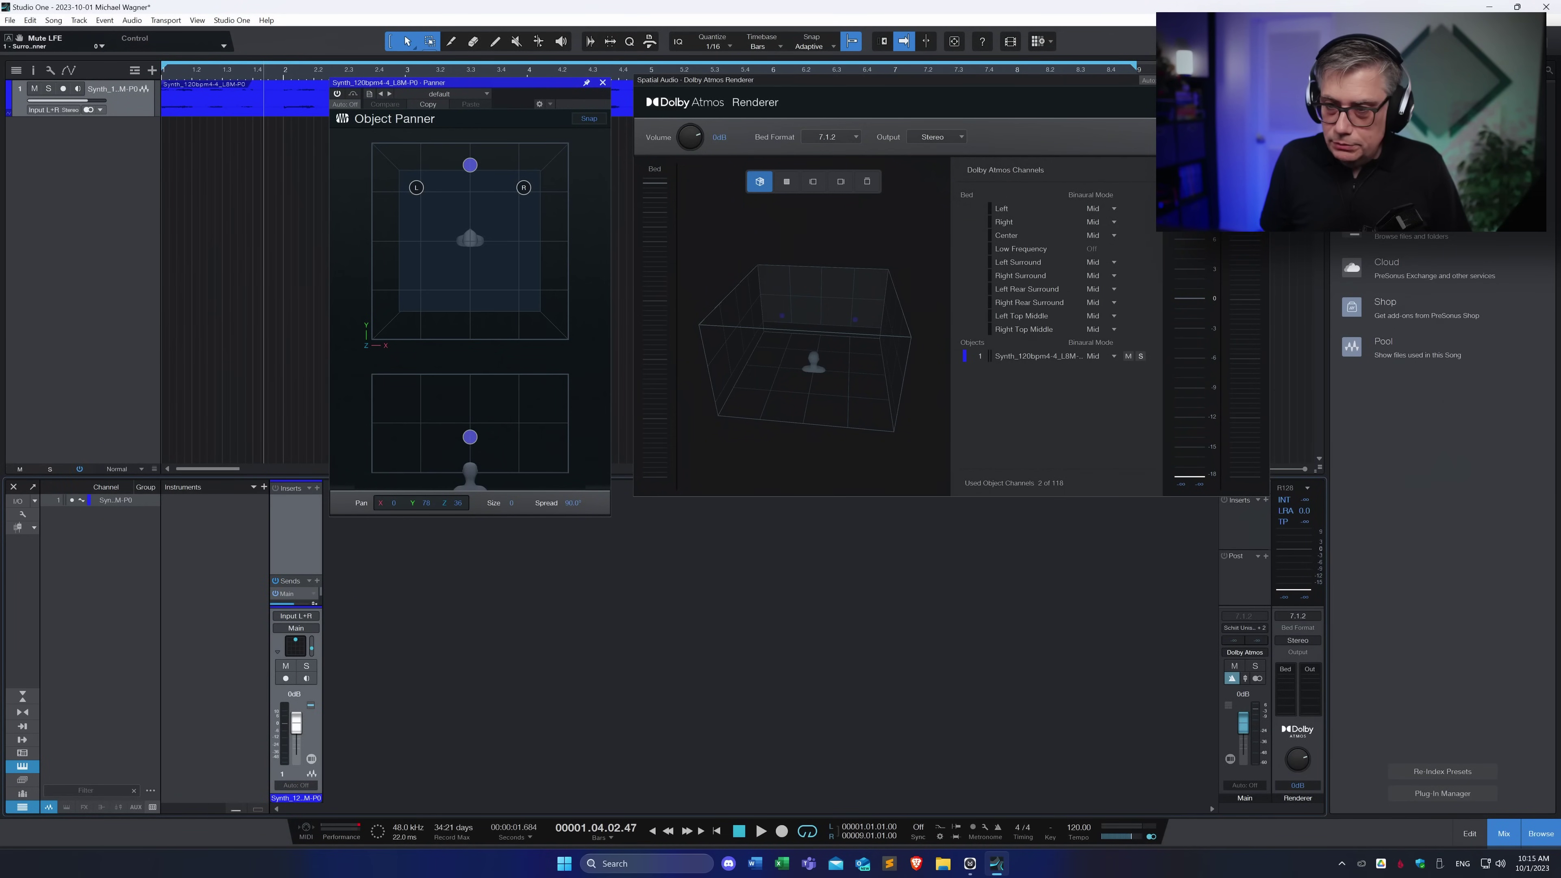
{"action": "left_click_drag", "start_coordinate": [1016, 80], "coordinate": [966, 46]}
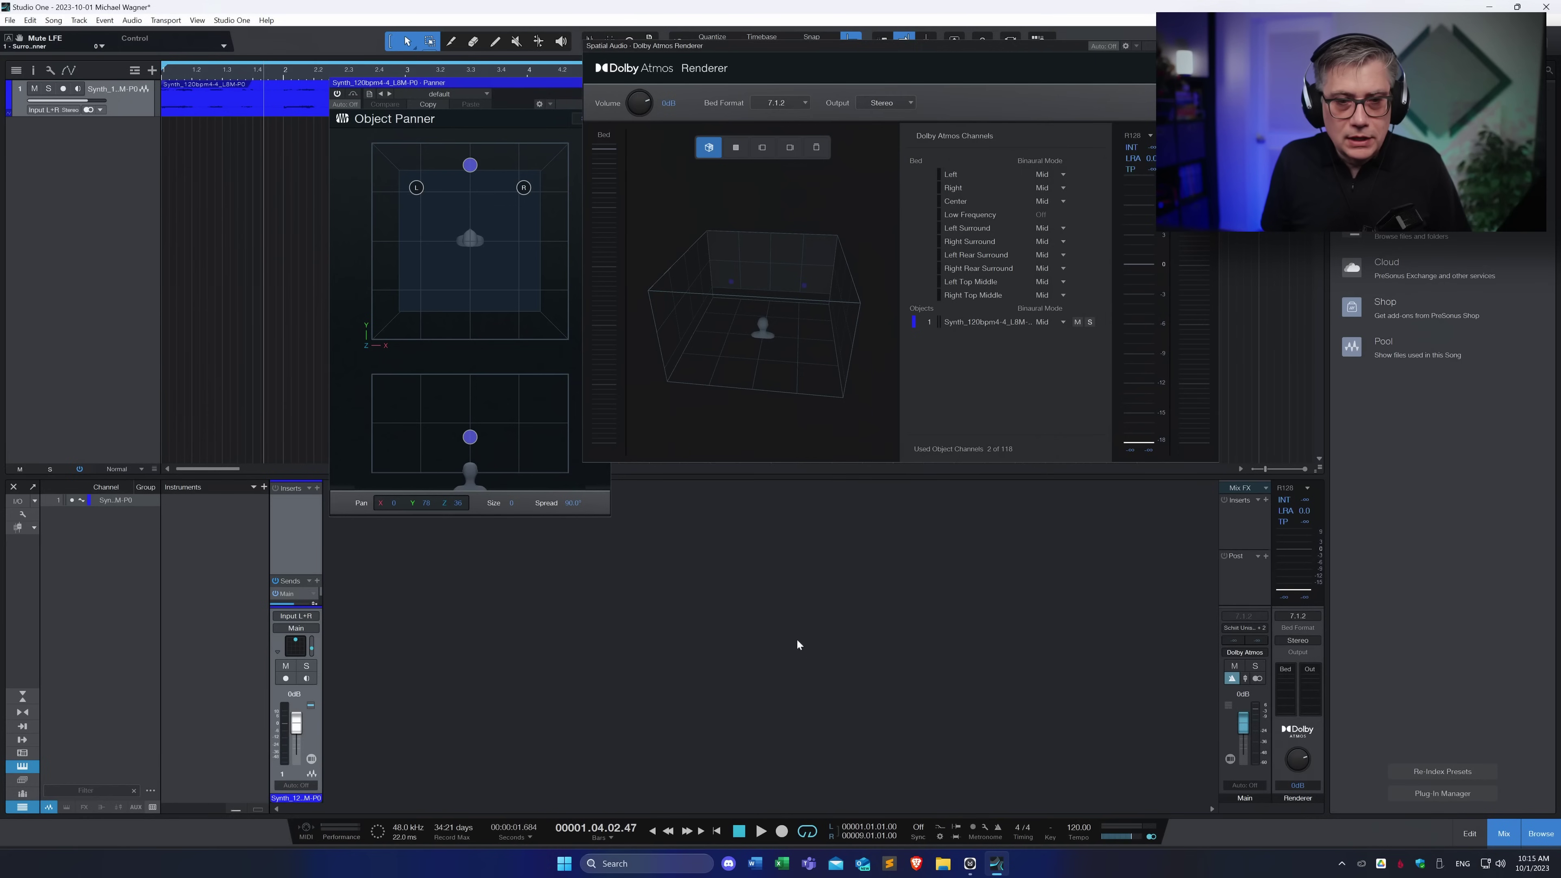
{"action": "left_click_drag", "start_coordinate": [455, 83], "coordinate": [391, 68]}
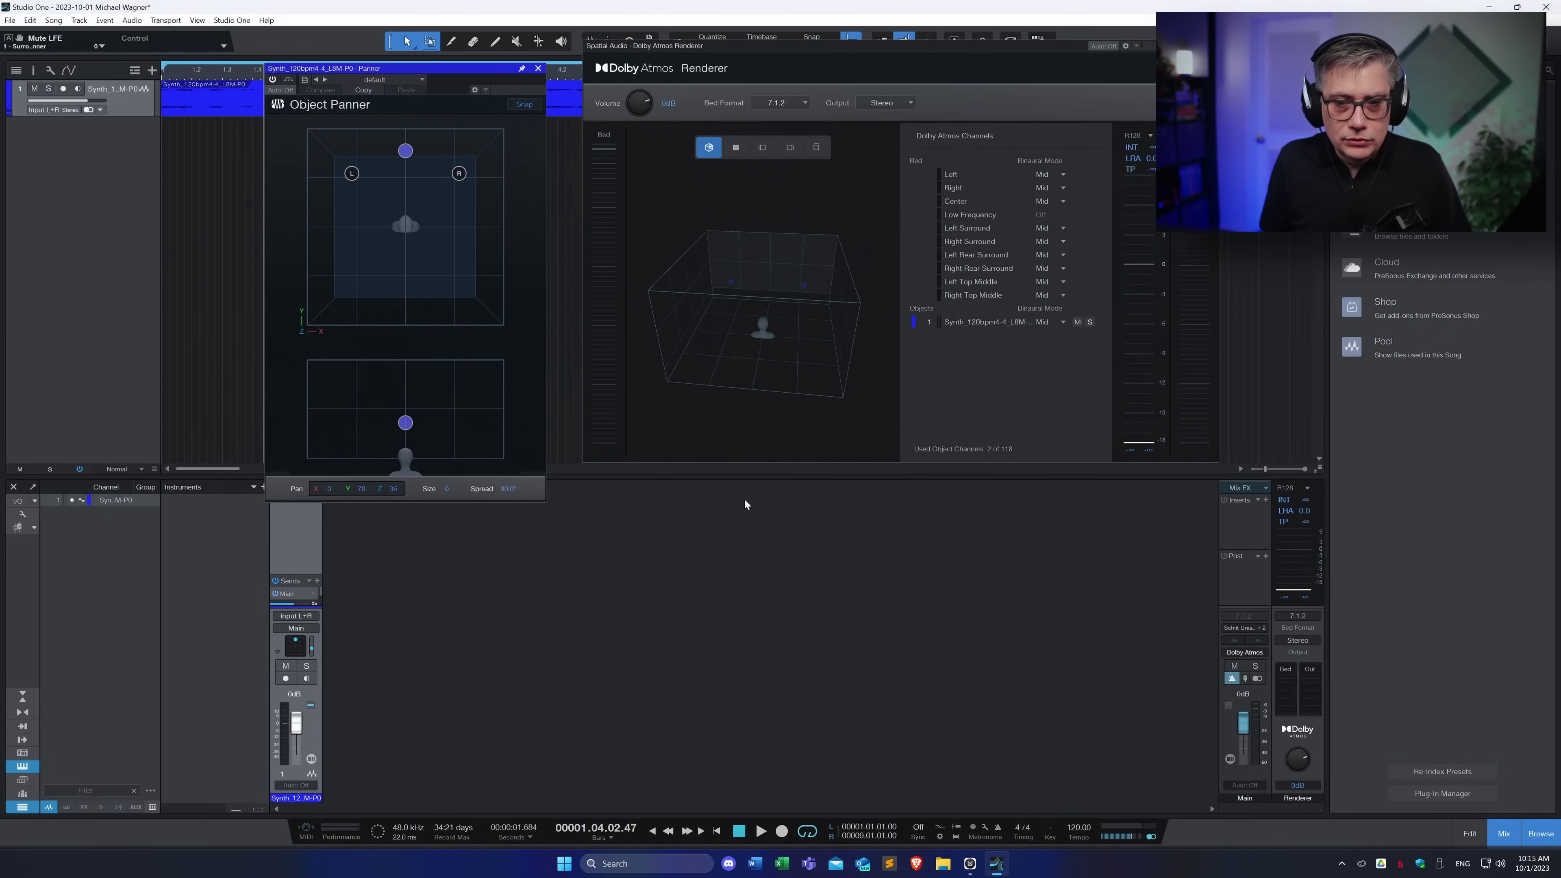
{"action": "key", "text": "space"}
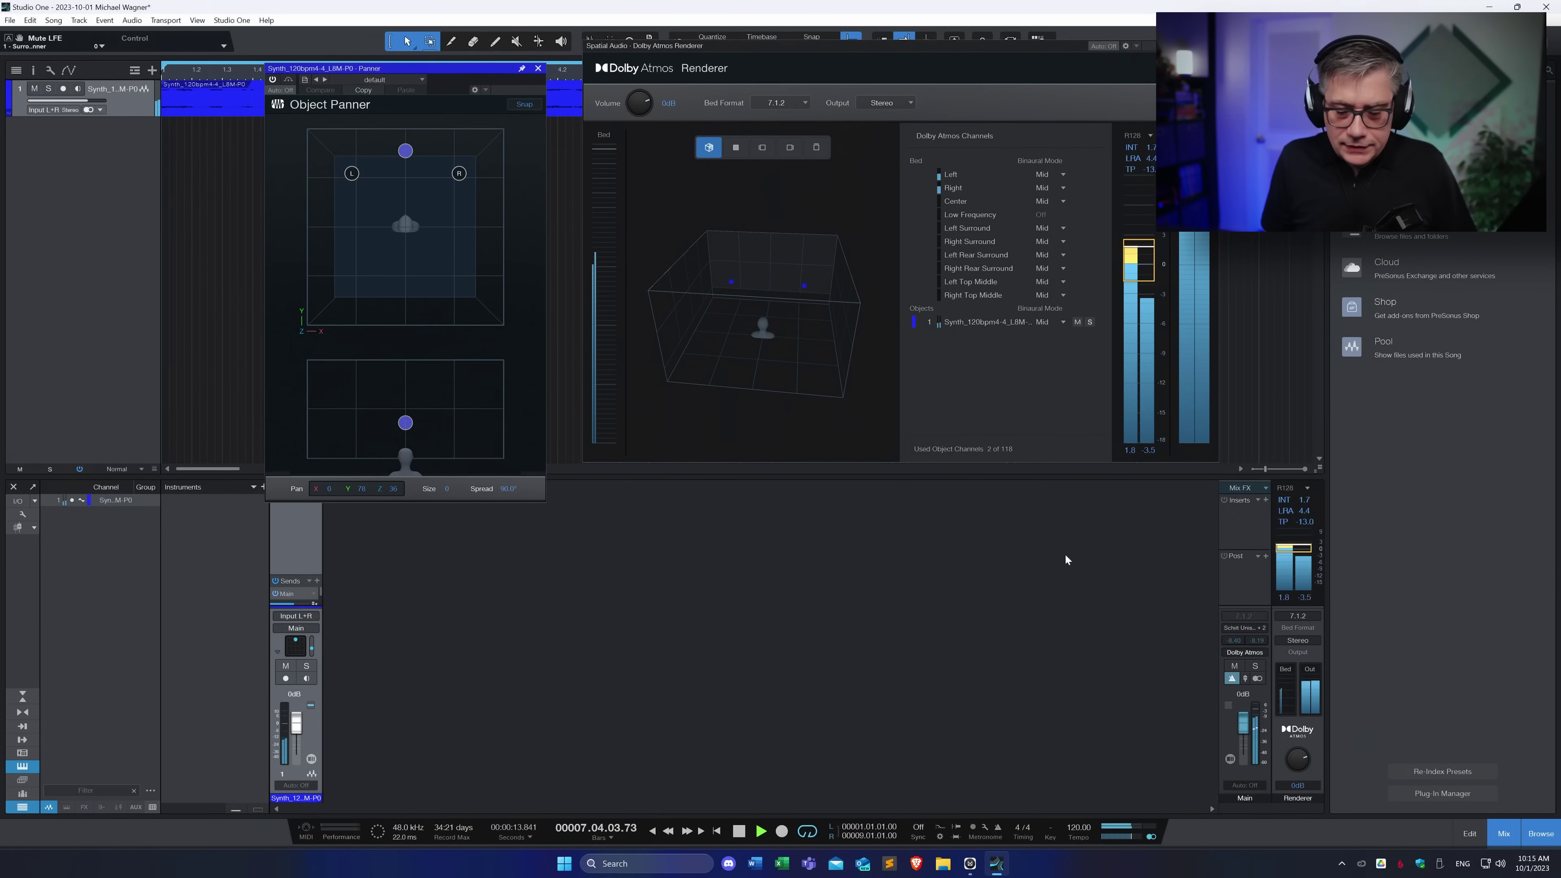
{"action": "key", "text": "space"}
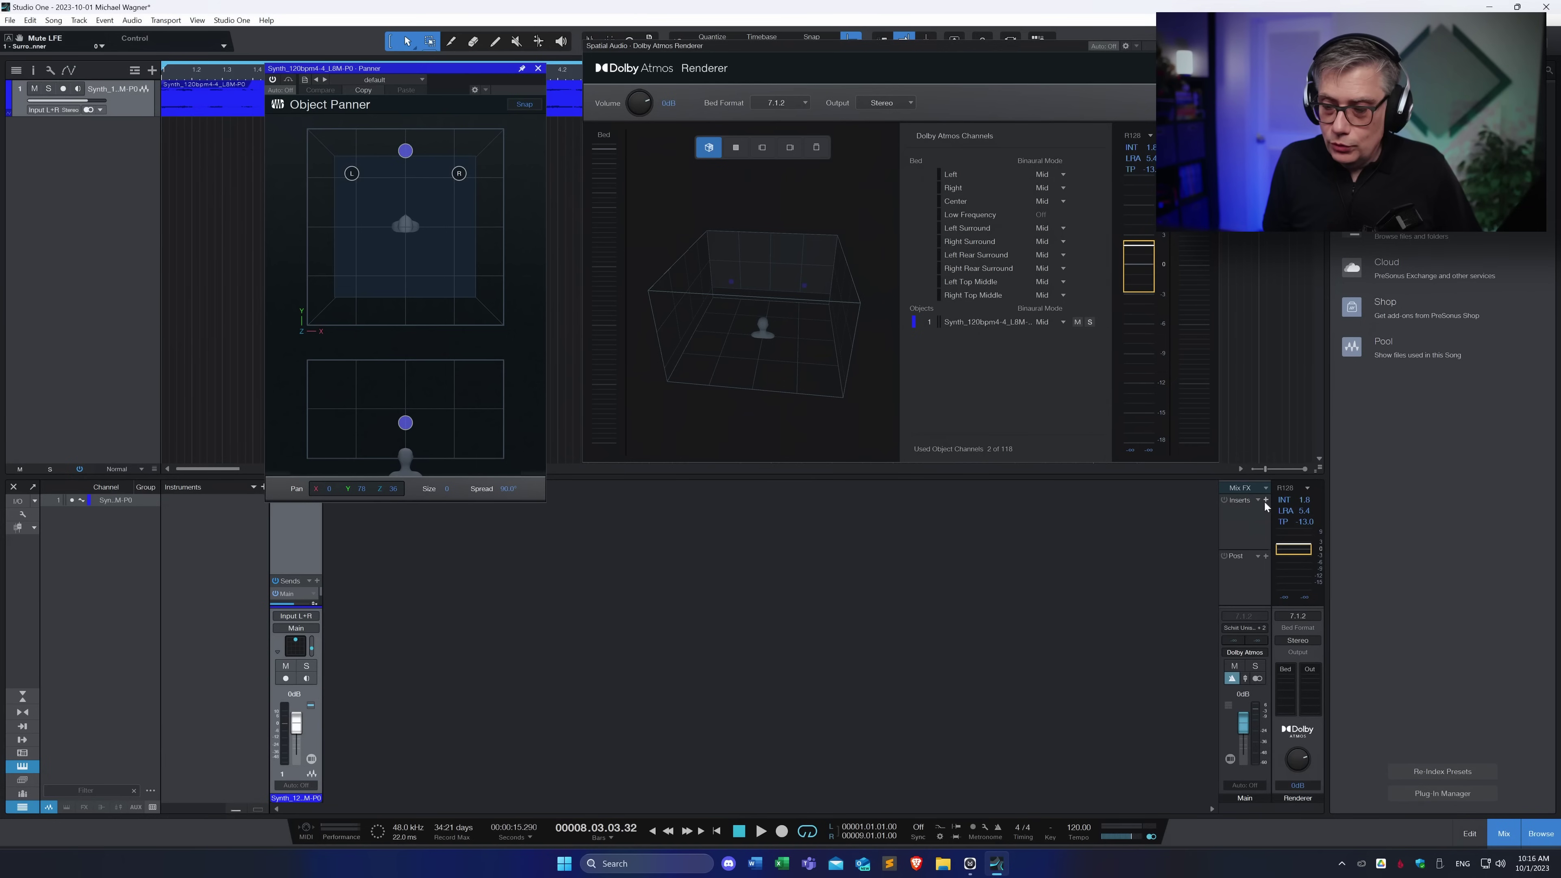
Insert the Cinematic Rooms Professional reverb on the Main channel and reposition its window
{"action": "left_click", "coordinate": [1265, 500]}
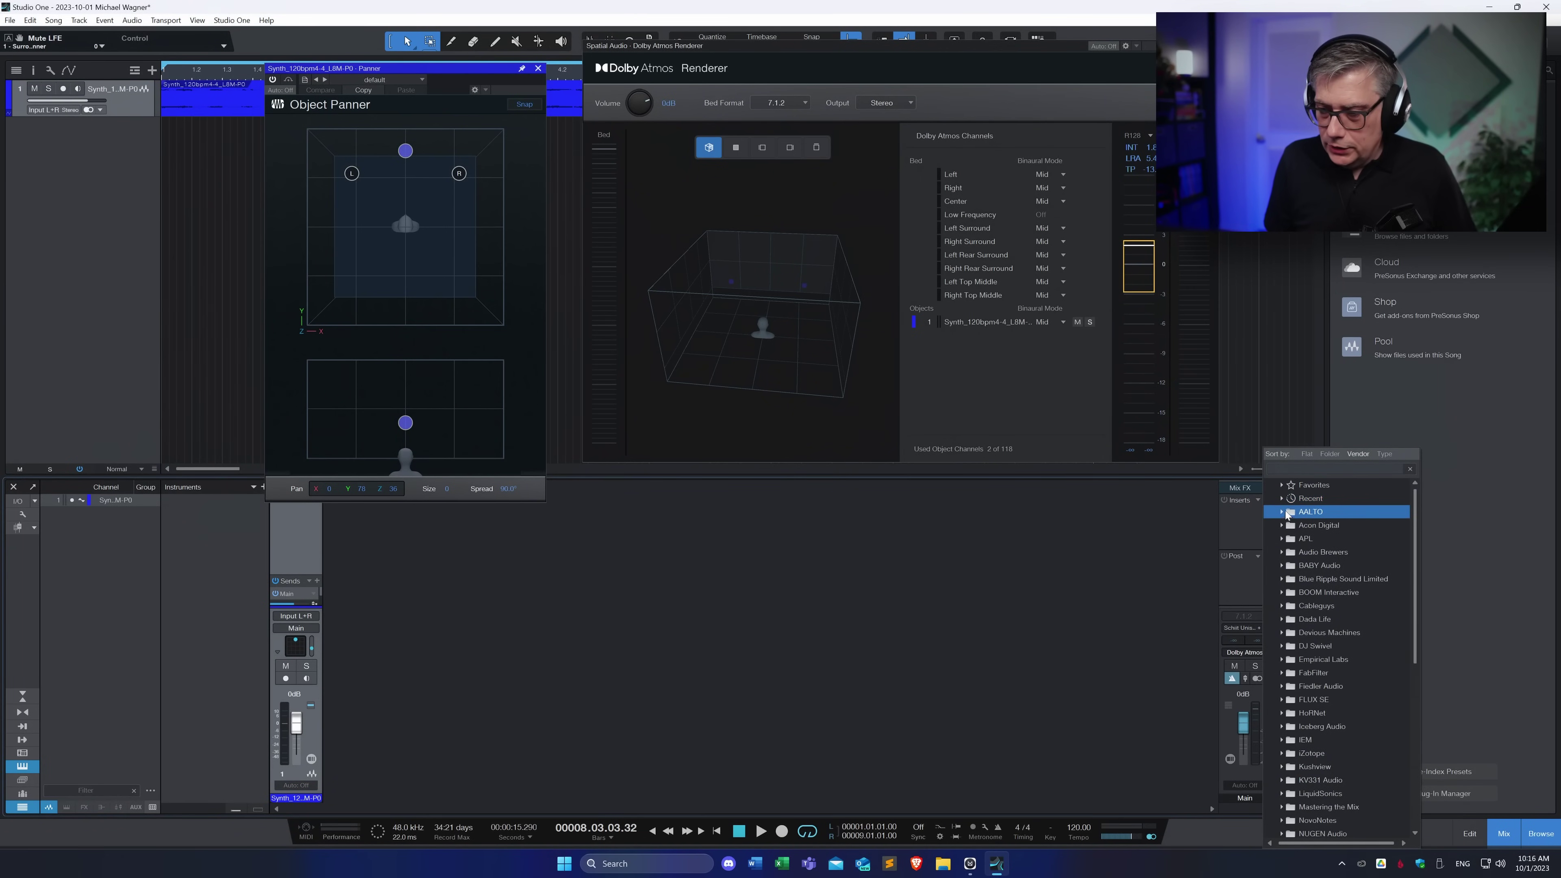
{"action": "type", "text": "cin"}
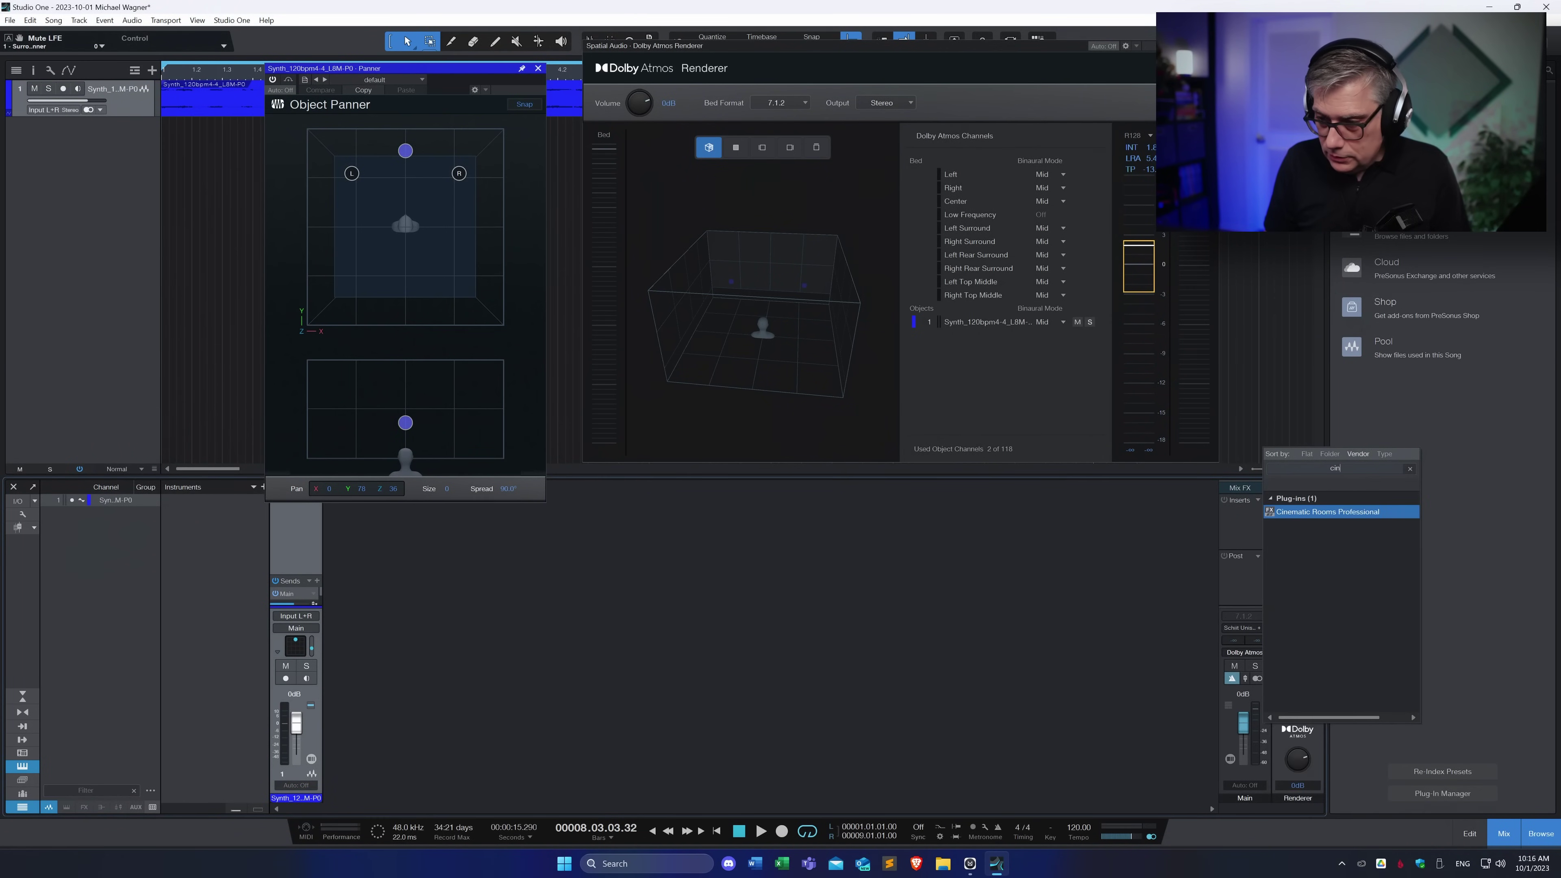
{"action": "double_click", "coordinate": [1327, 511]}
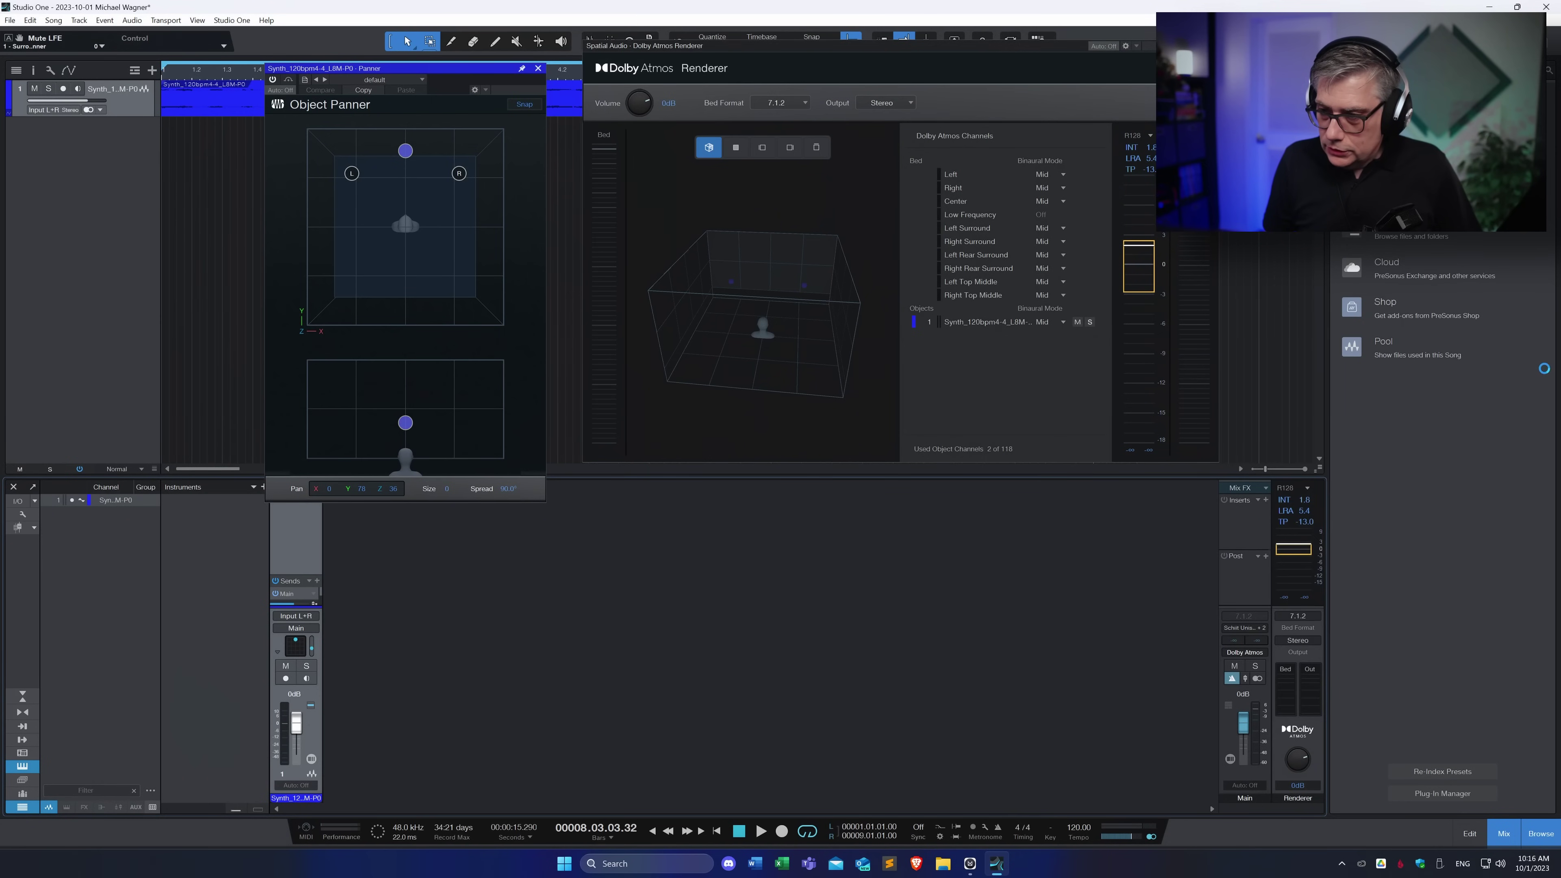
{"action": "left_click_drag", "start_coordinate": [801, 203], "coordinate": [708, 162]}
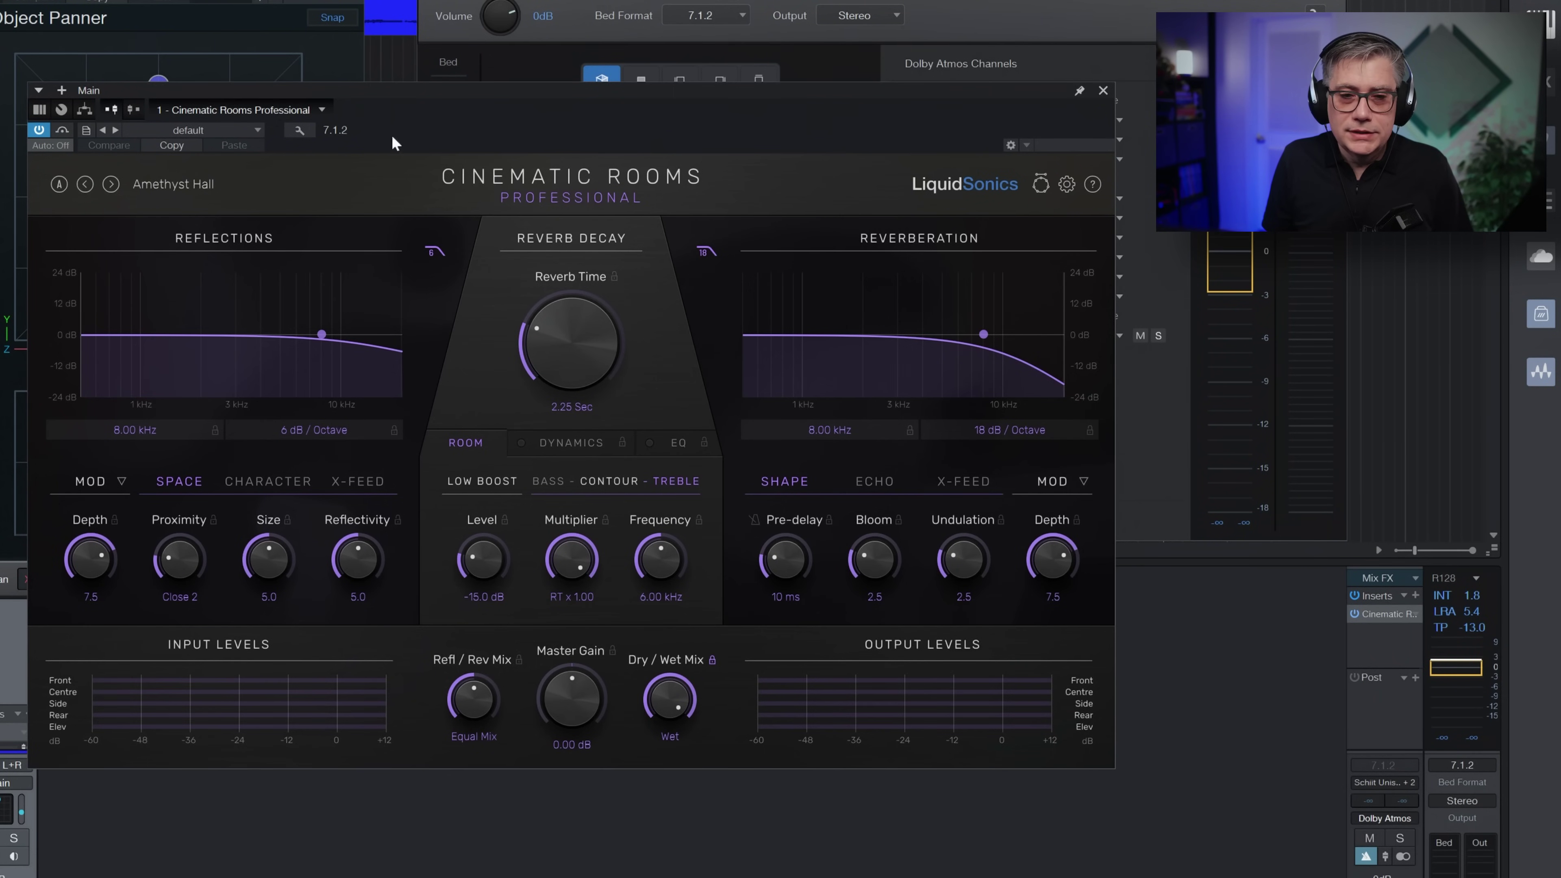
{"action": "left_click_drag", "start_coordinate": [439, 94], "coordinate": [479, 118]}
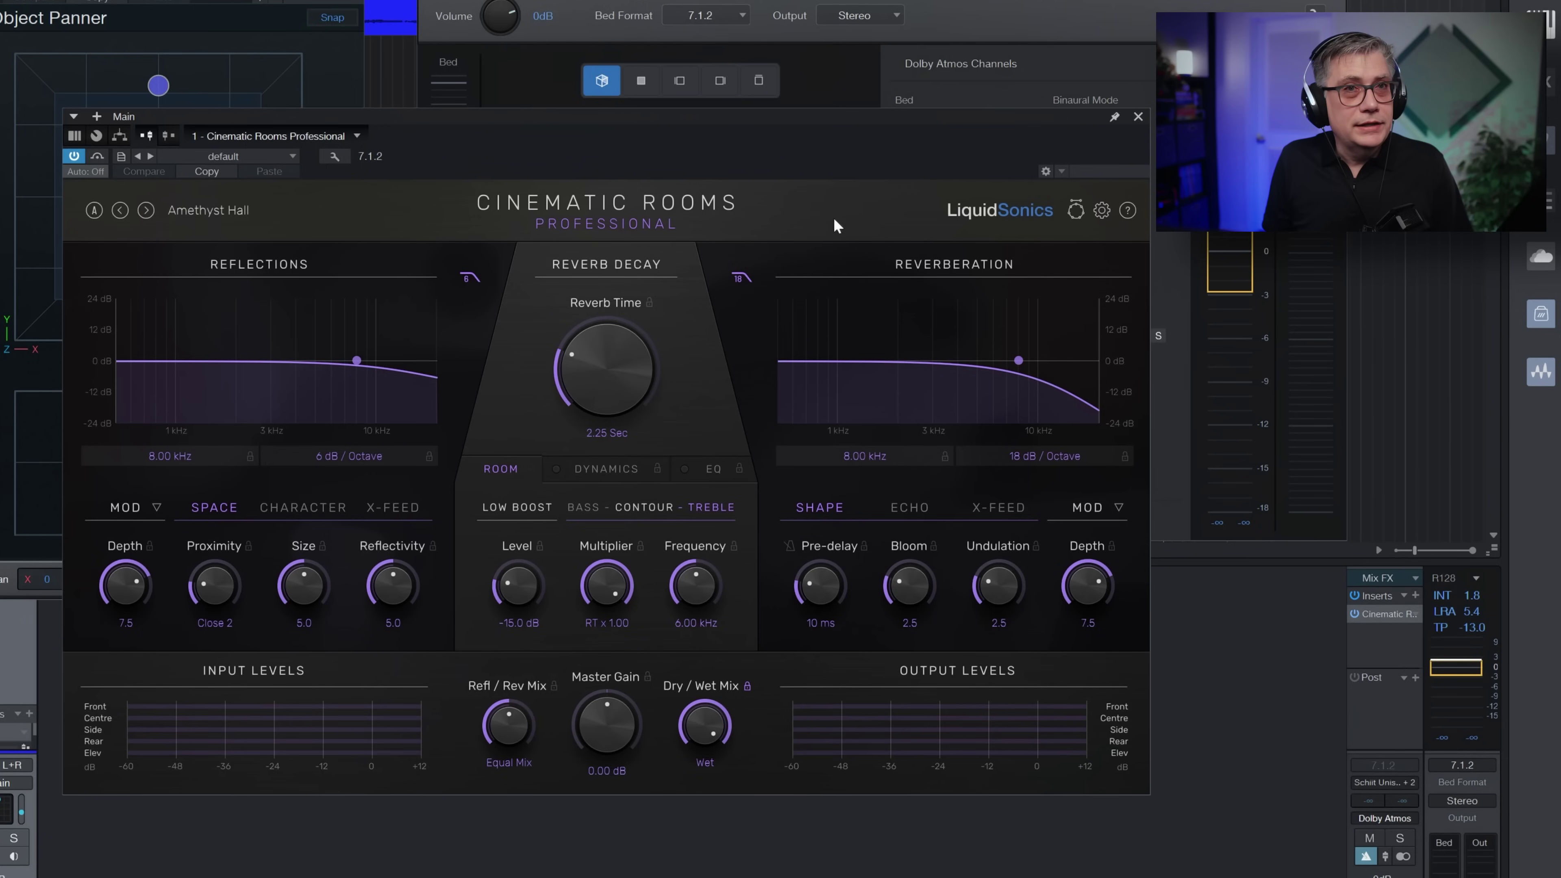
Show Cinematic Rooms' per-plane surround controls and play the song while checking its output levels against the panner and renderer
{"action": "left_click", "coordinate": [1076, 210]}
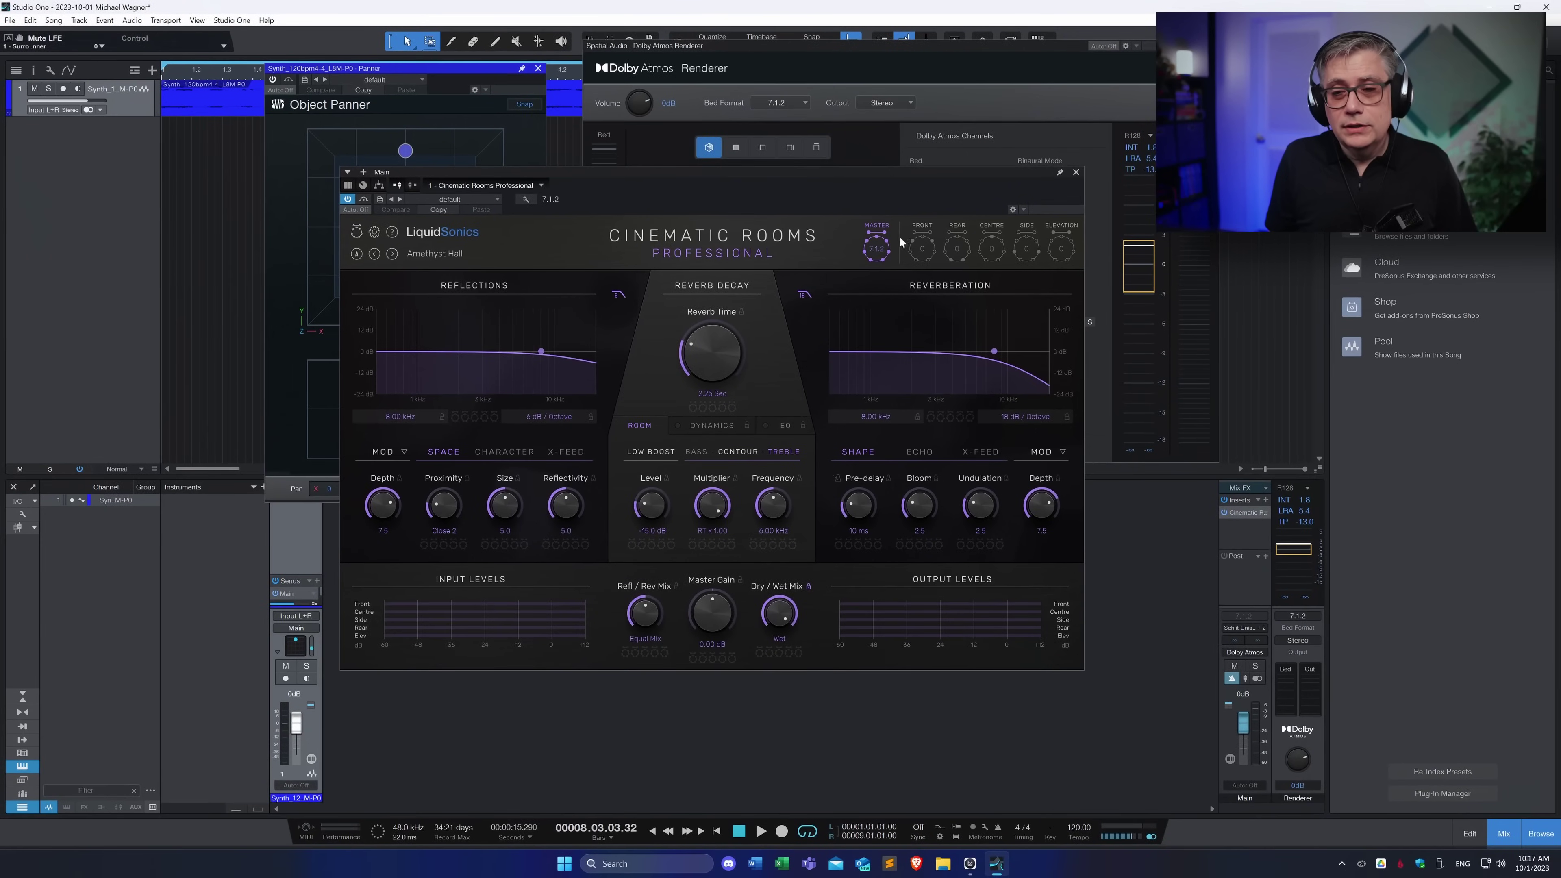
{"action": "left_click_drag", "start_coordinate": [894, 175], "coordinate": [937, 228]}
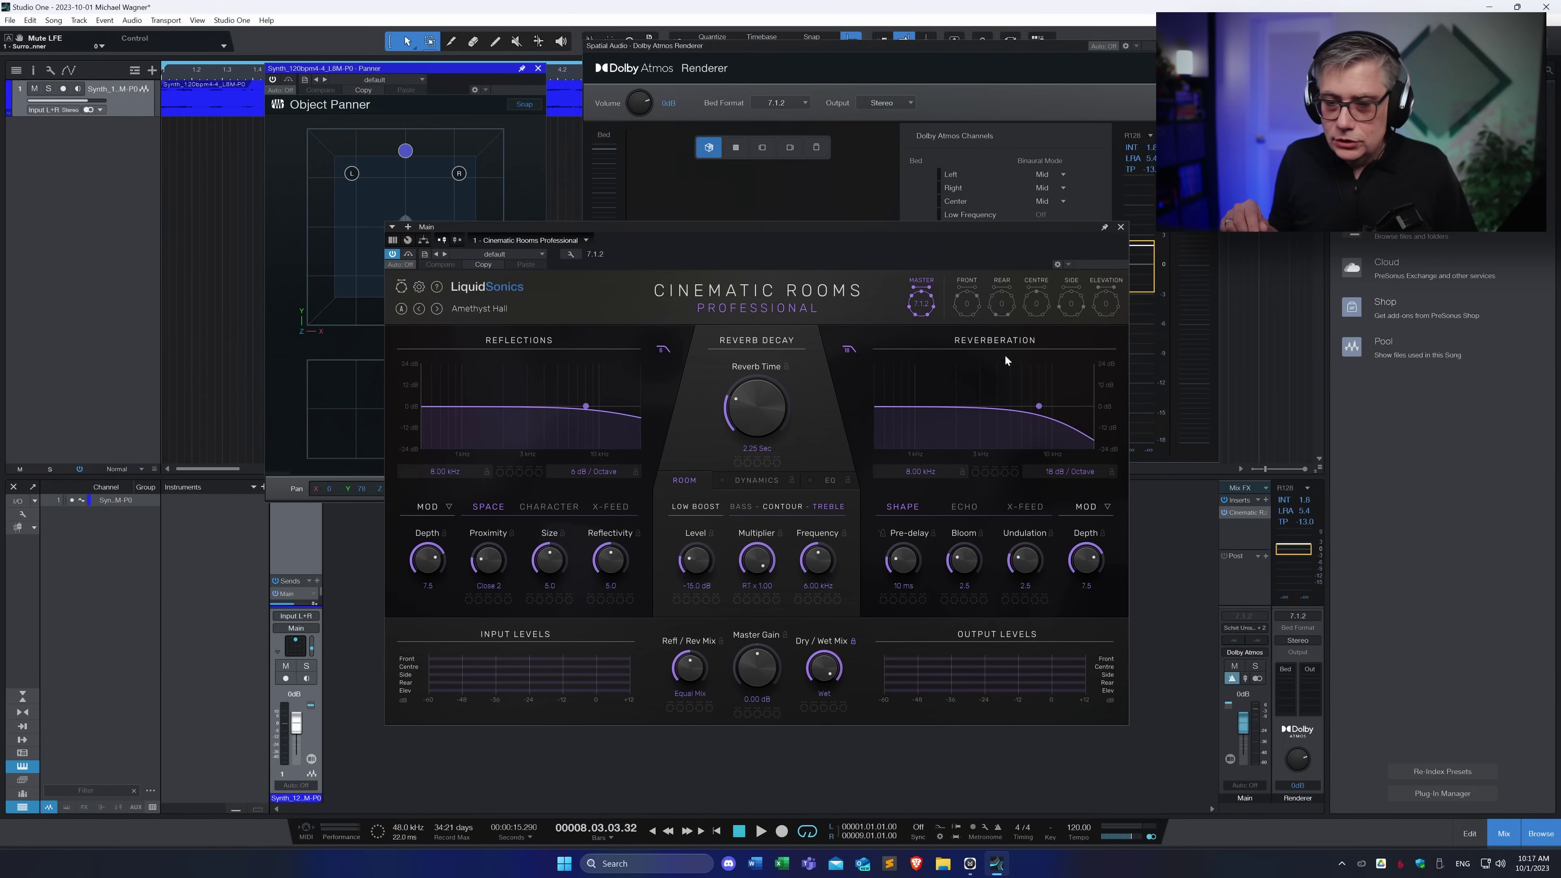
{"action": "key", "text": "space"}
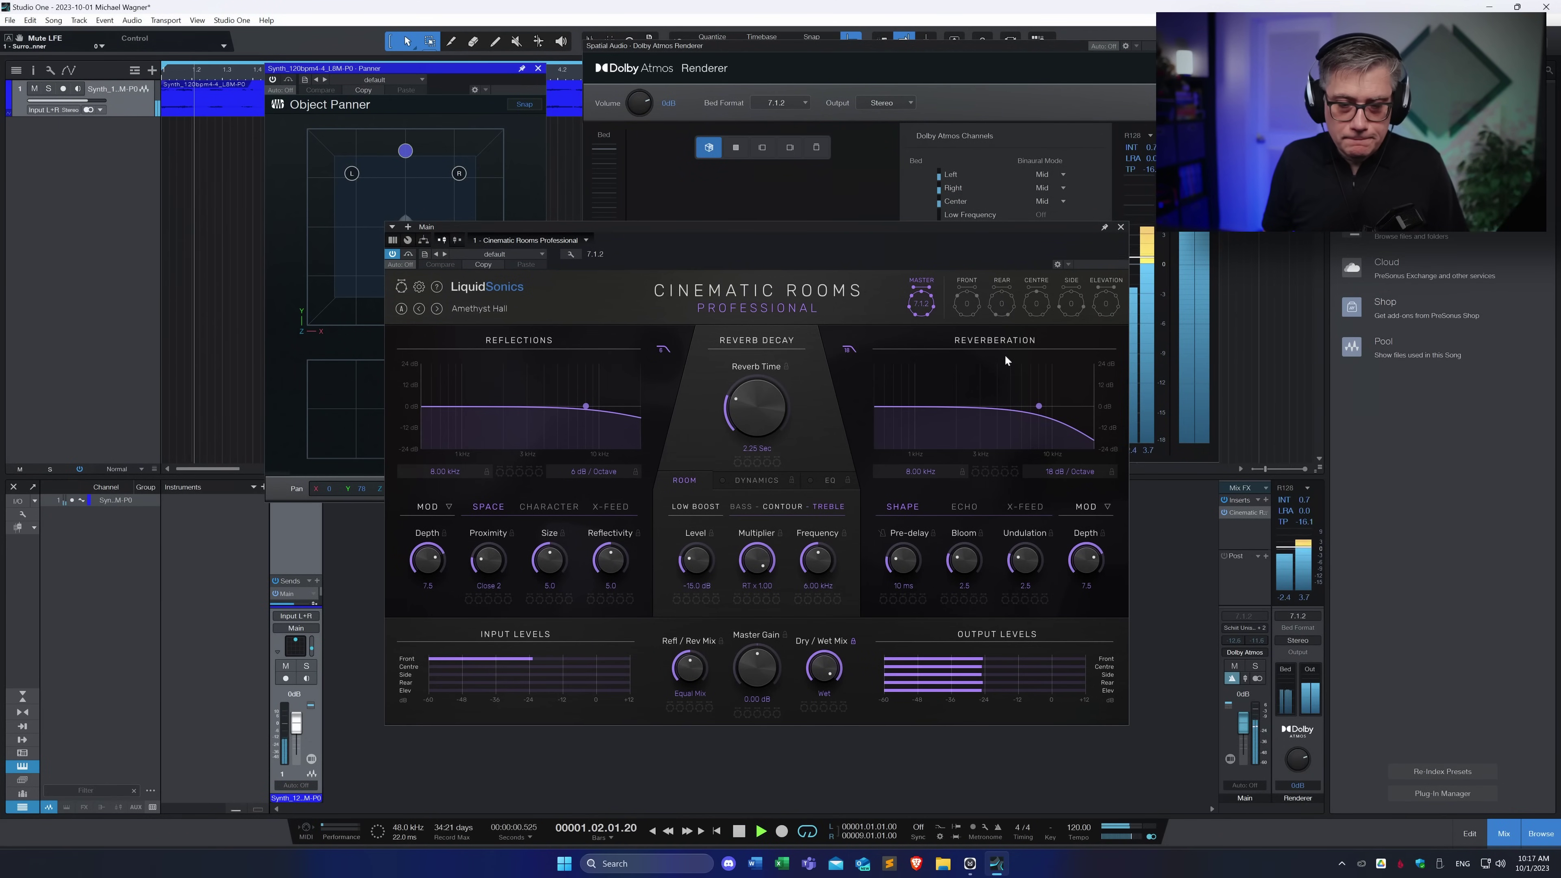
{"action": "left_click_drag", "start_coordinate": [882, 227], "coordinate": [1236, 188]}
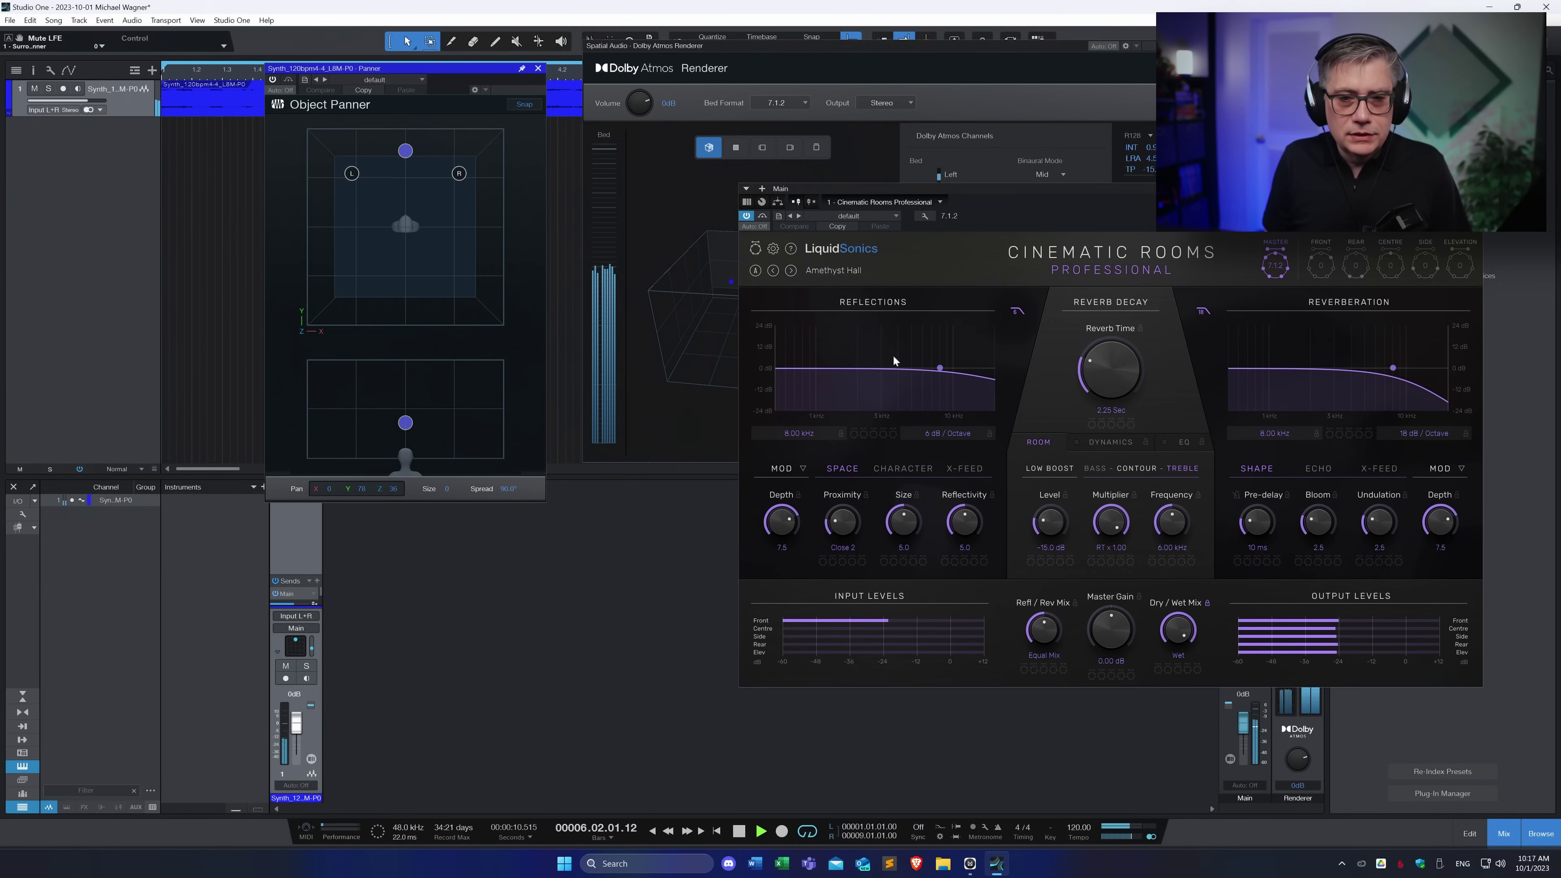
{"action": "left_click_drag", "start_coordinate": [1049, 195], "coordinate": [869, 196]}
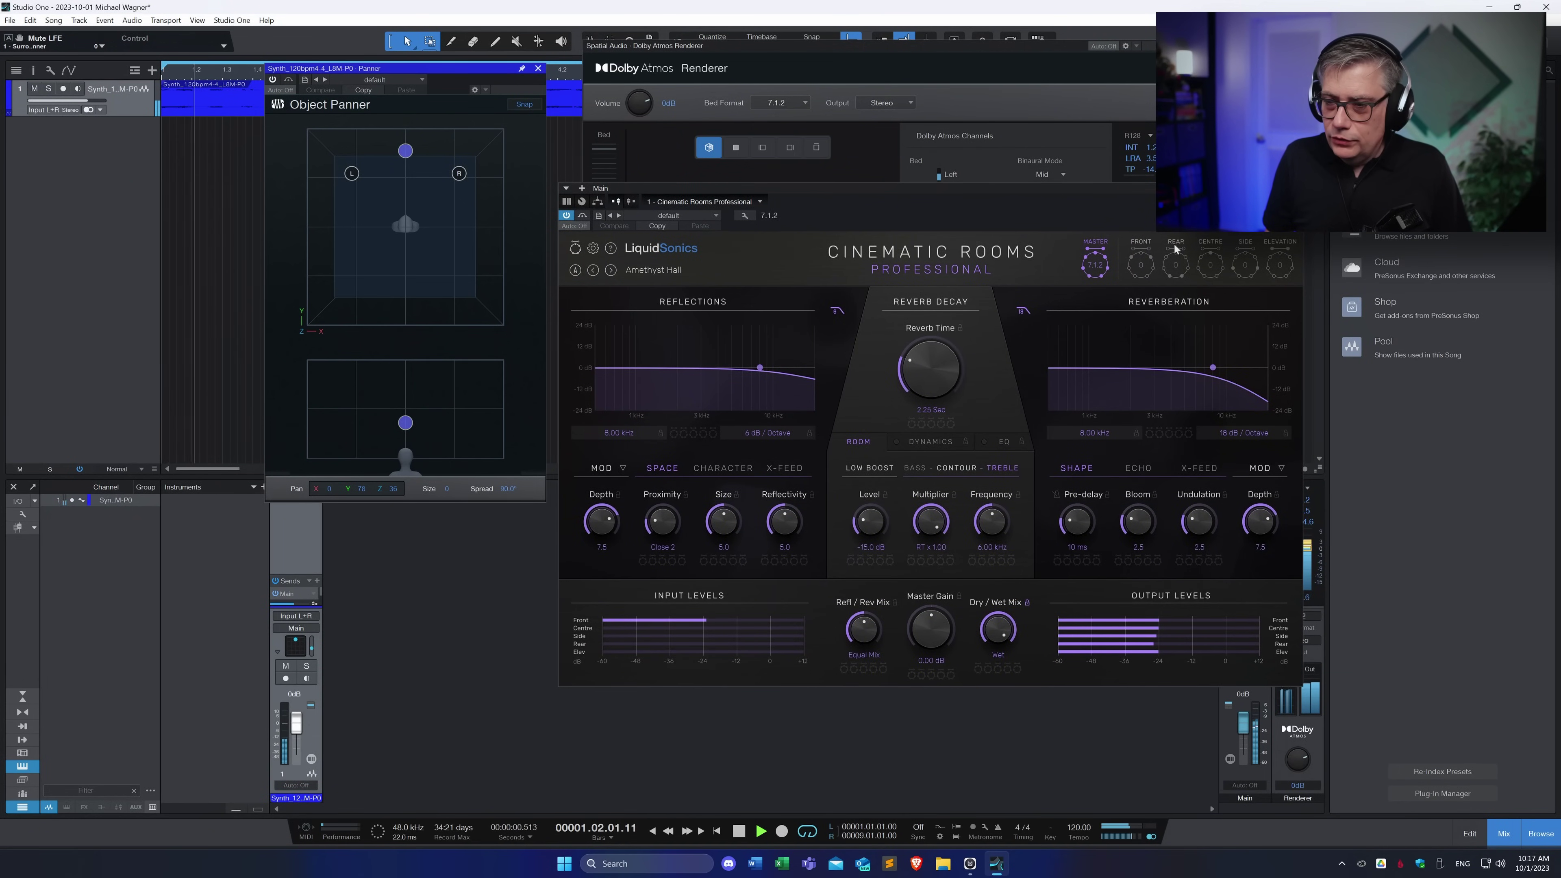
{"action": "left_click_drag", "start_coordinate": [1105, 186], "coordinate": [1205, 258]}
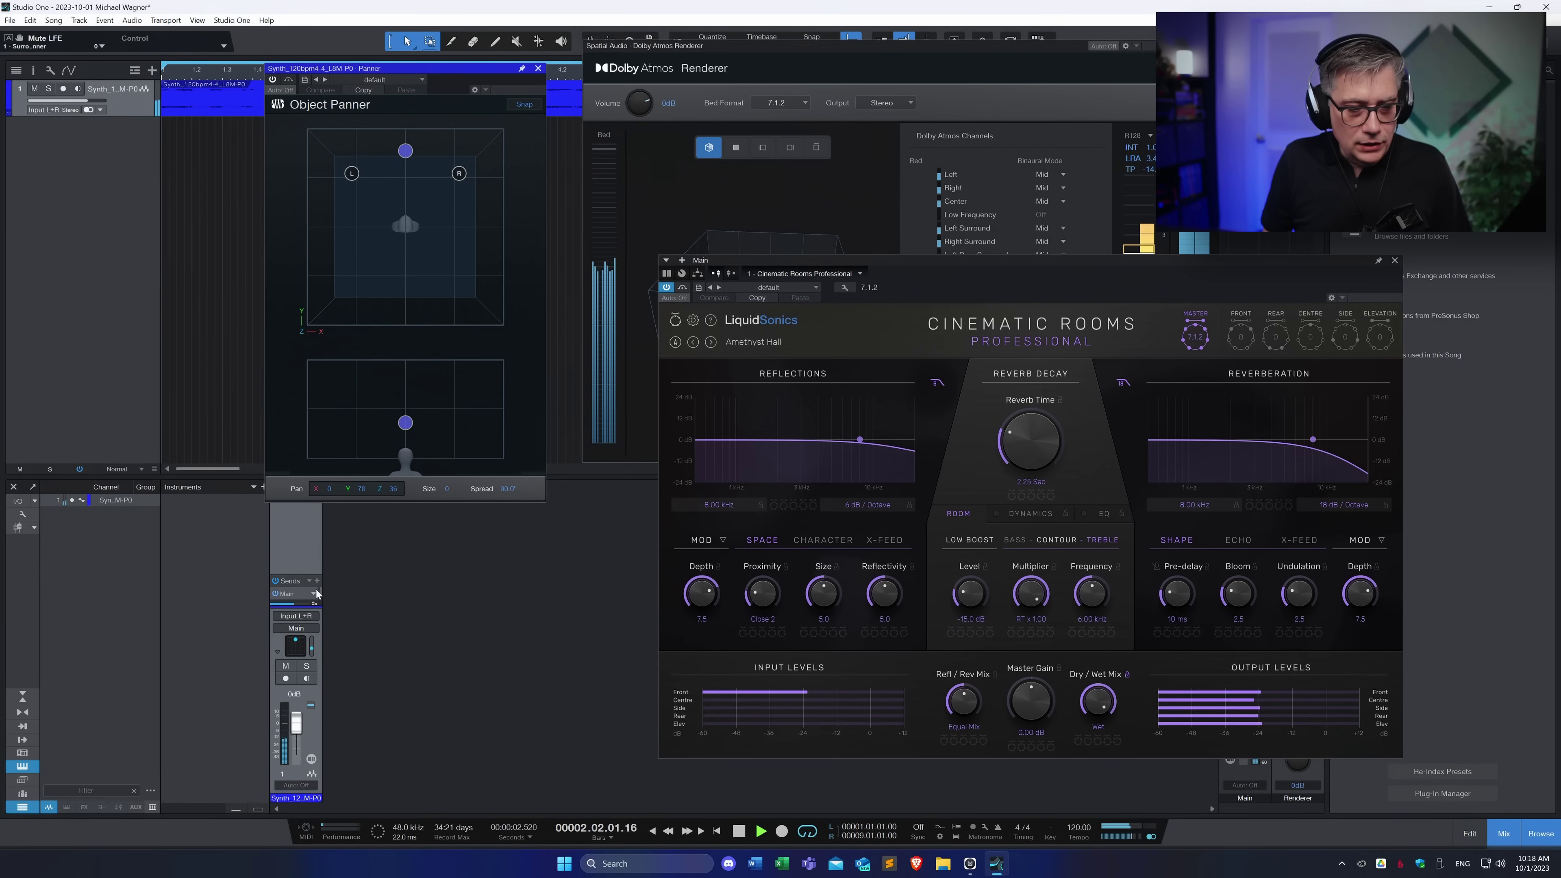
Expand the synth channel's Main send, view its Surround Panner and bring up the channel's own Object Panner
{"action": "left_click_drag", "start_coordinate": [294, 606], "coordinate": [301, 589]}
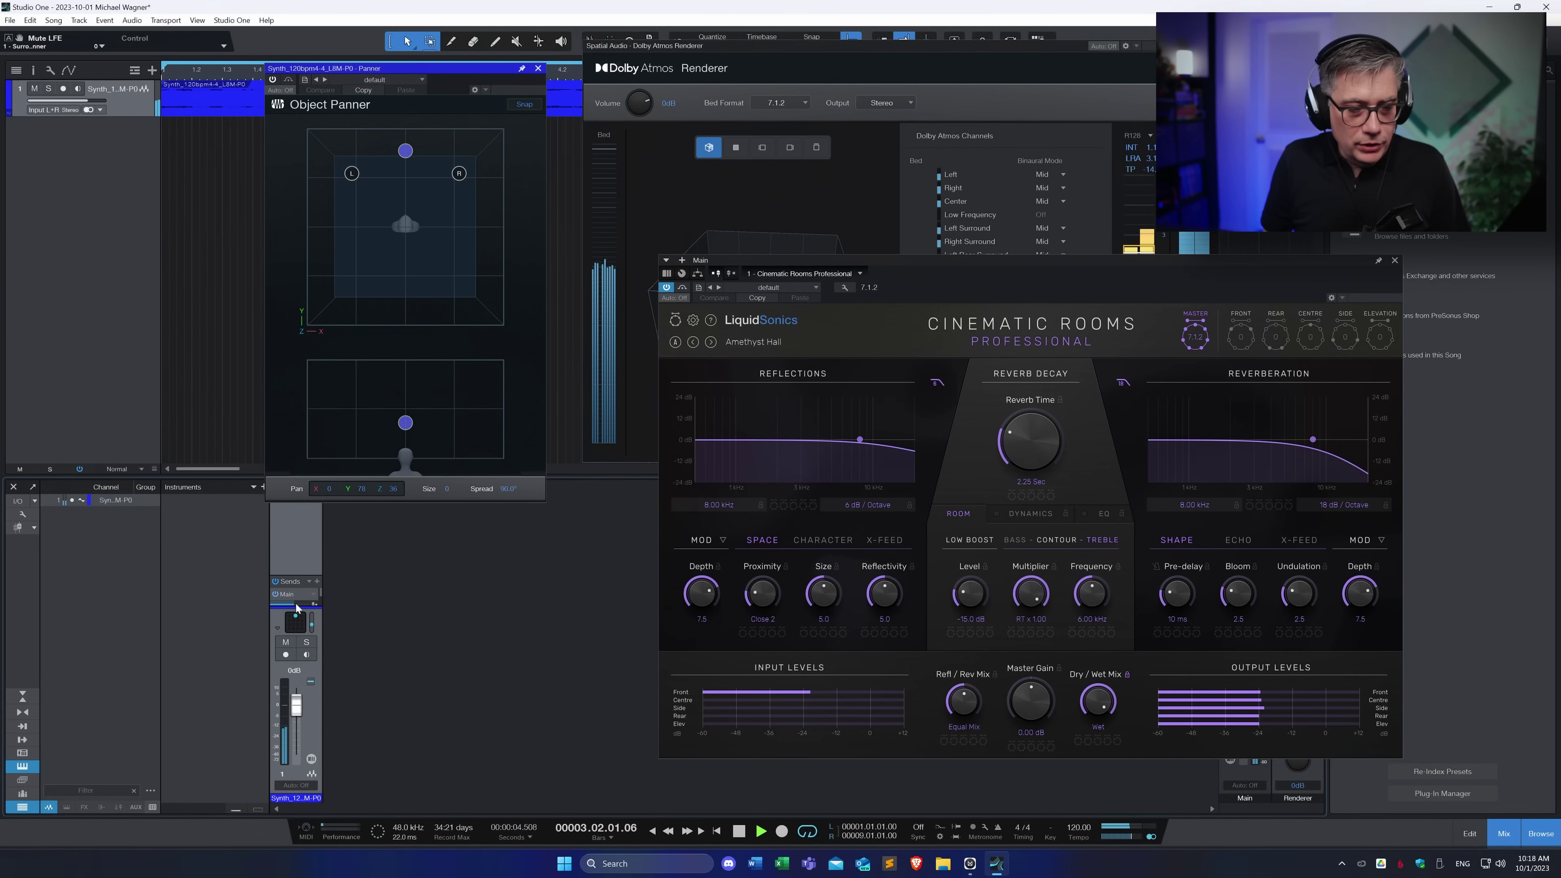
{"action": "left_click", "coordinate": [300, 587]}
{"action": "mouse_move", "coordinate": [301, 562]}
{"action": "left_mouse_down"}
{"action": "mouse_move", "coordinate": [318, 569]}
{"action": "mouse_move", "coordinate": [294, 569]}
{"action": "left_mouse_up"}
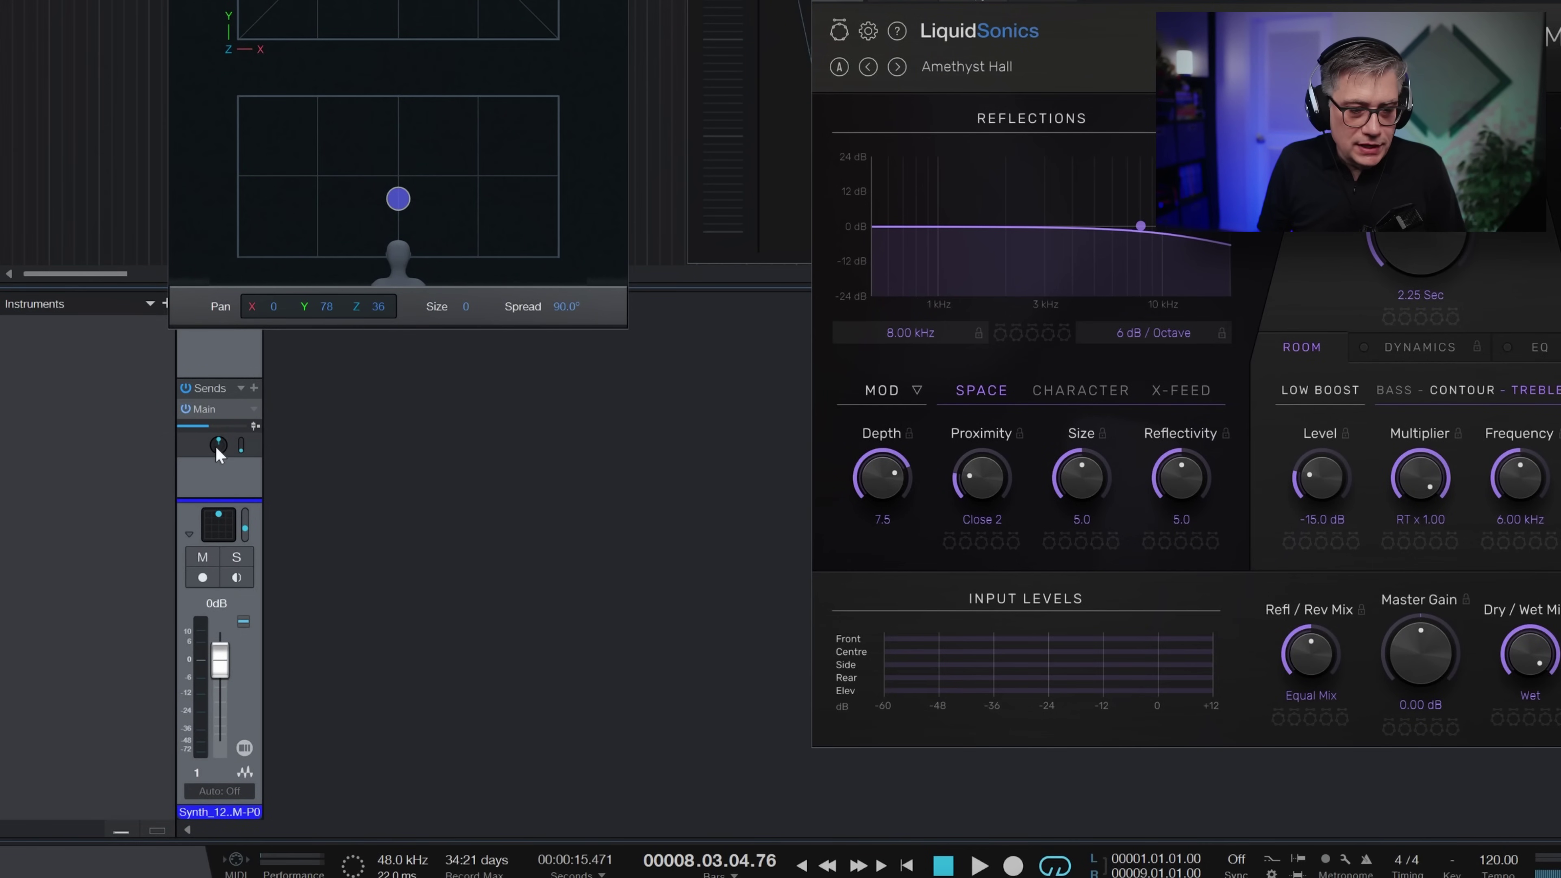
{"action": "left_click", "coordinate": [219, 448]}
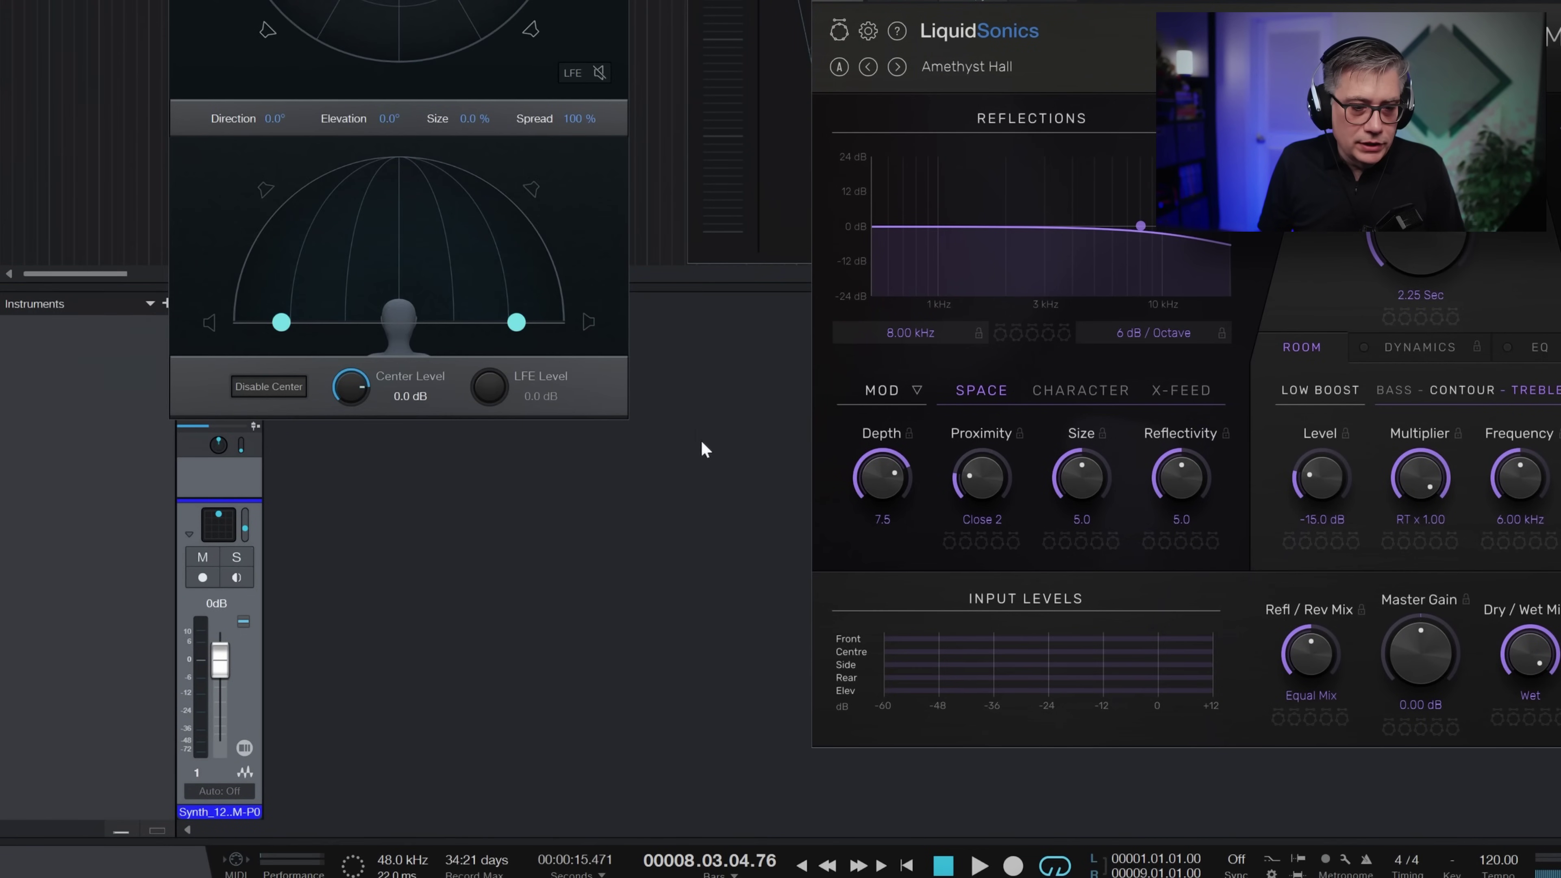
{"action": "left_click_drag", "start_coordinate": [576, 417], "coordinate": [197, 337]}
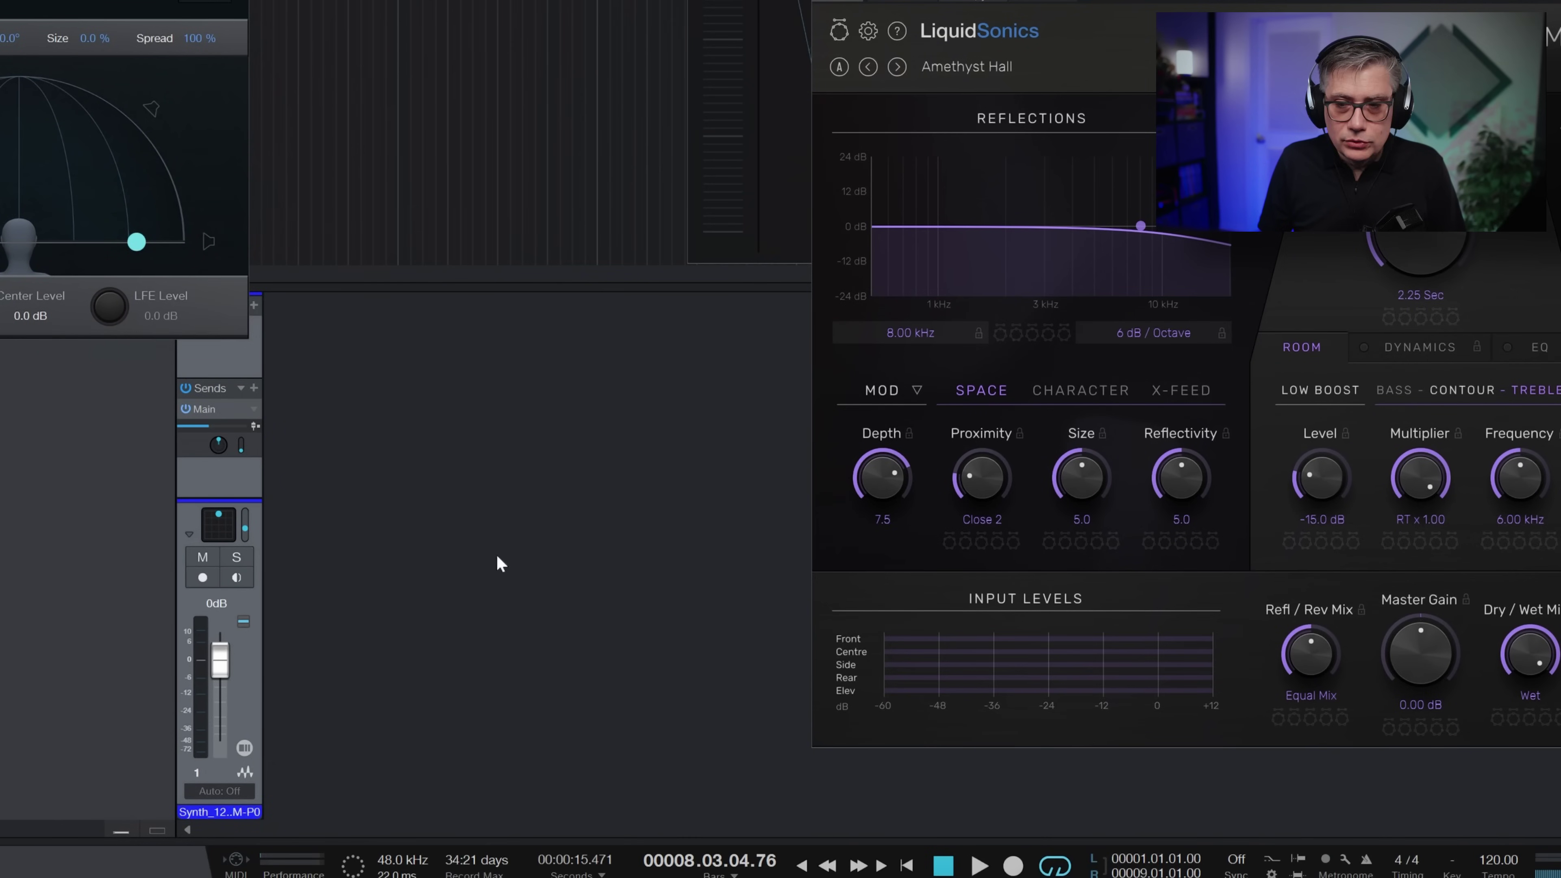
{"action": "left_click", "coordinate": [217, 525]}
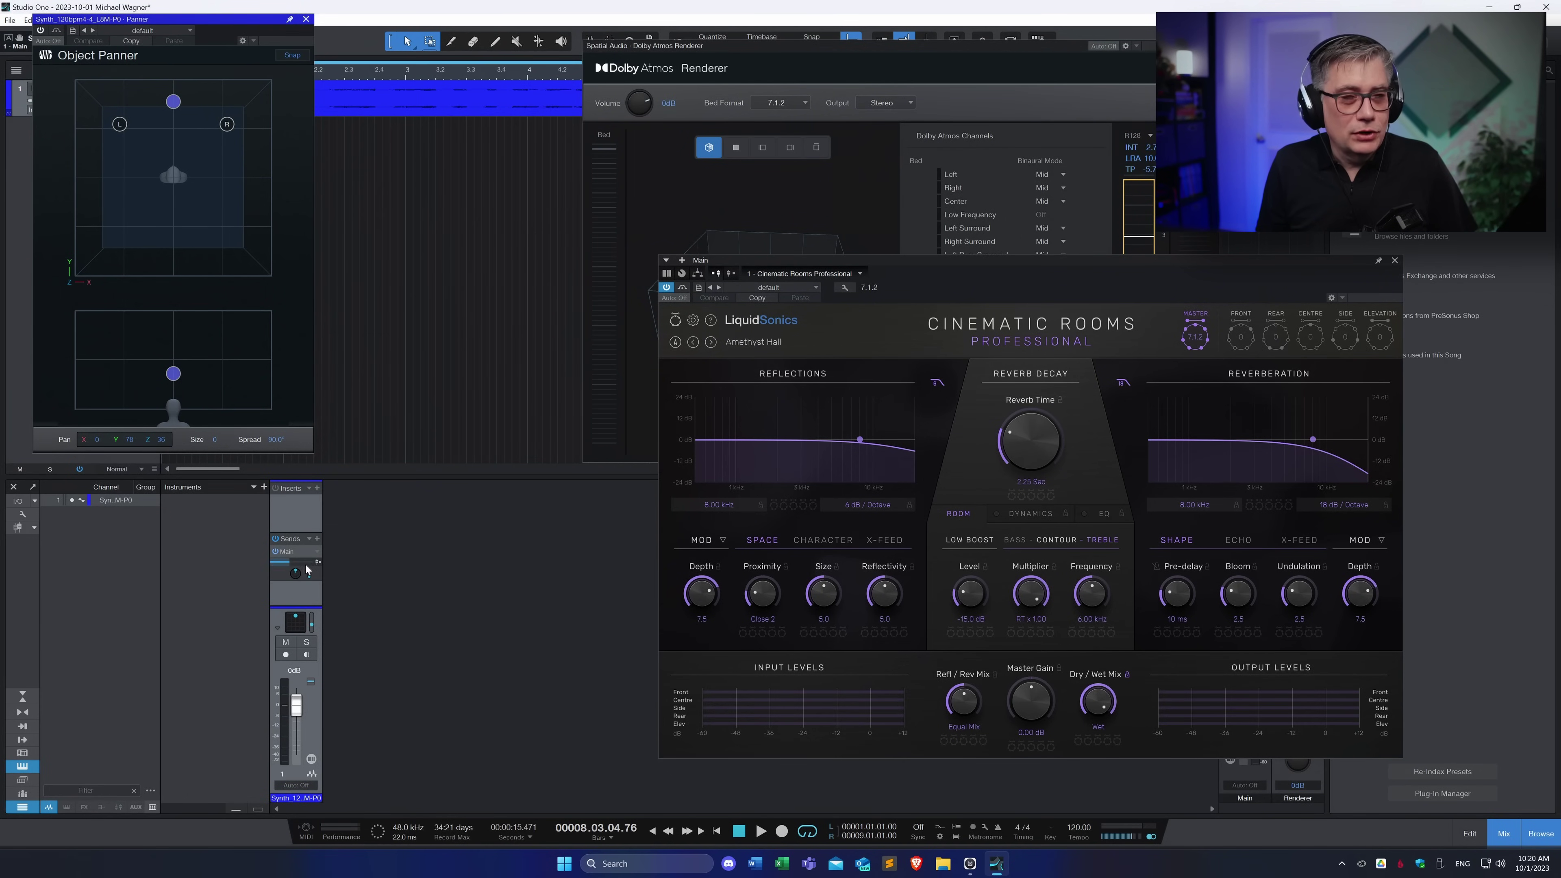
Open the synth track's channel editor, examine the options of its Main send and close the editor
{"action": "left_click", "coordinate": [312, 761]}
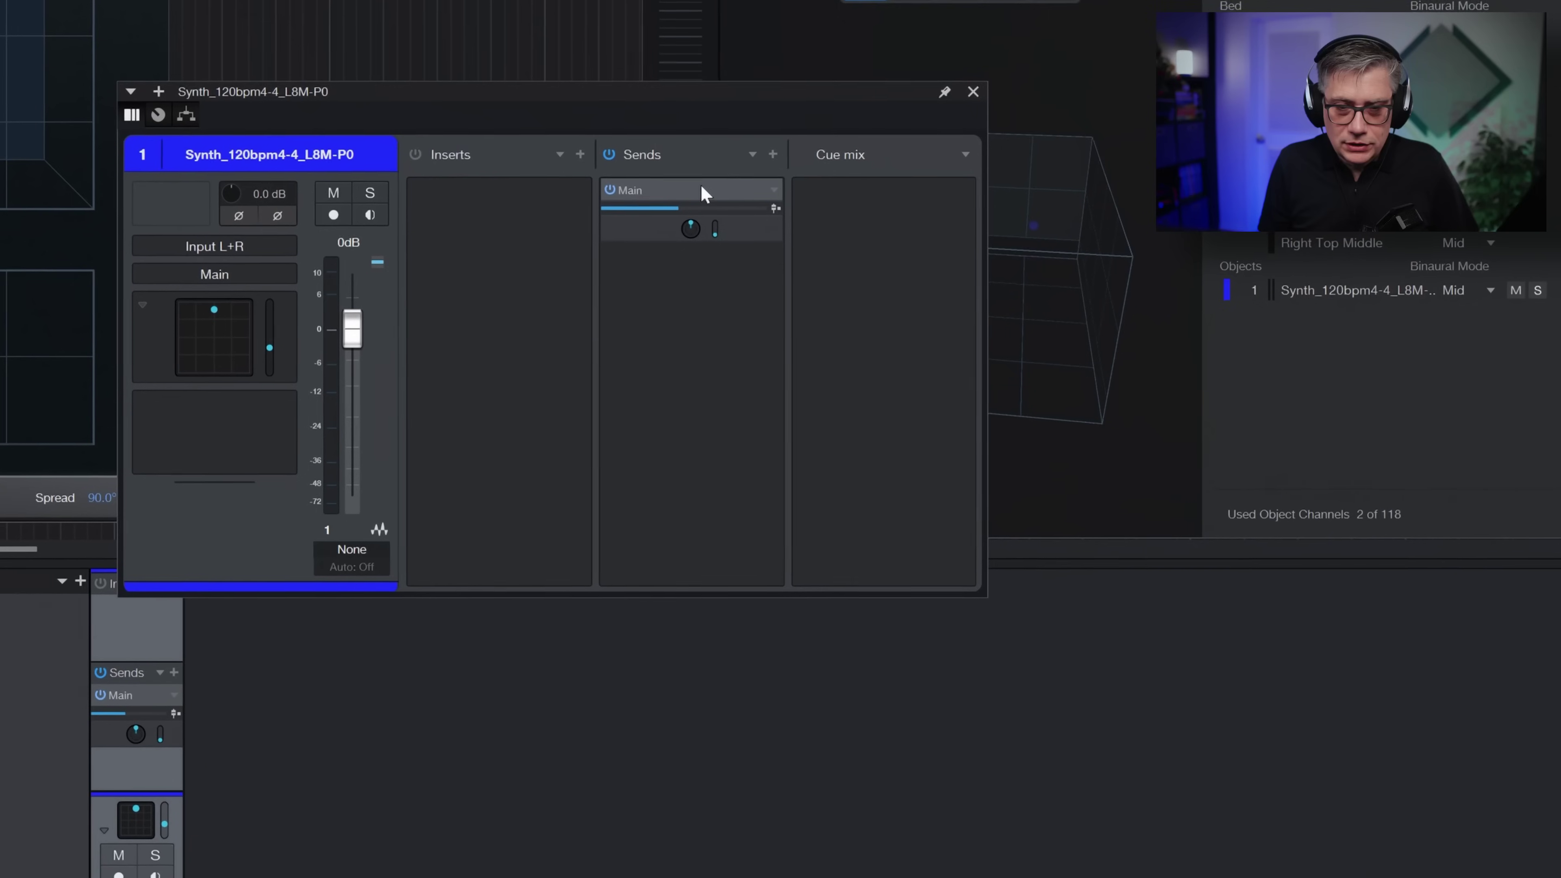
{"action": "right_click", "coordinate": [991, 317]}
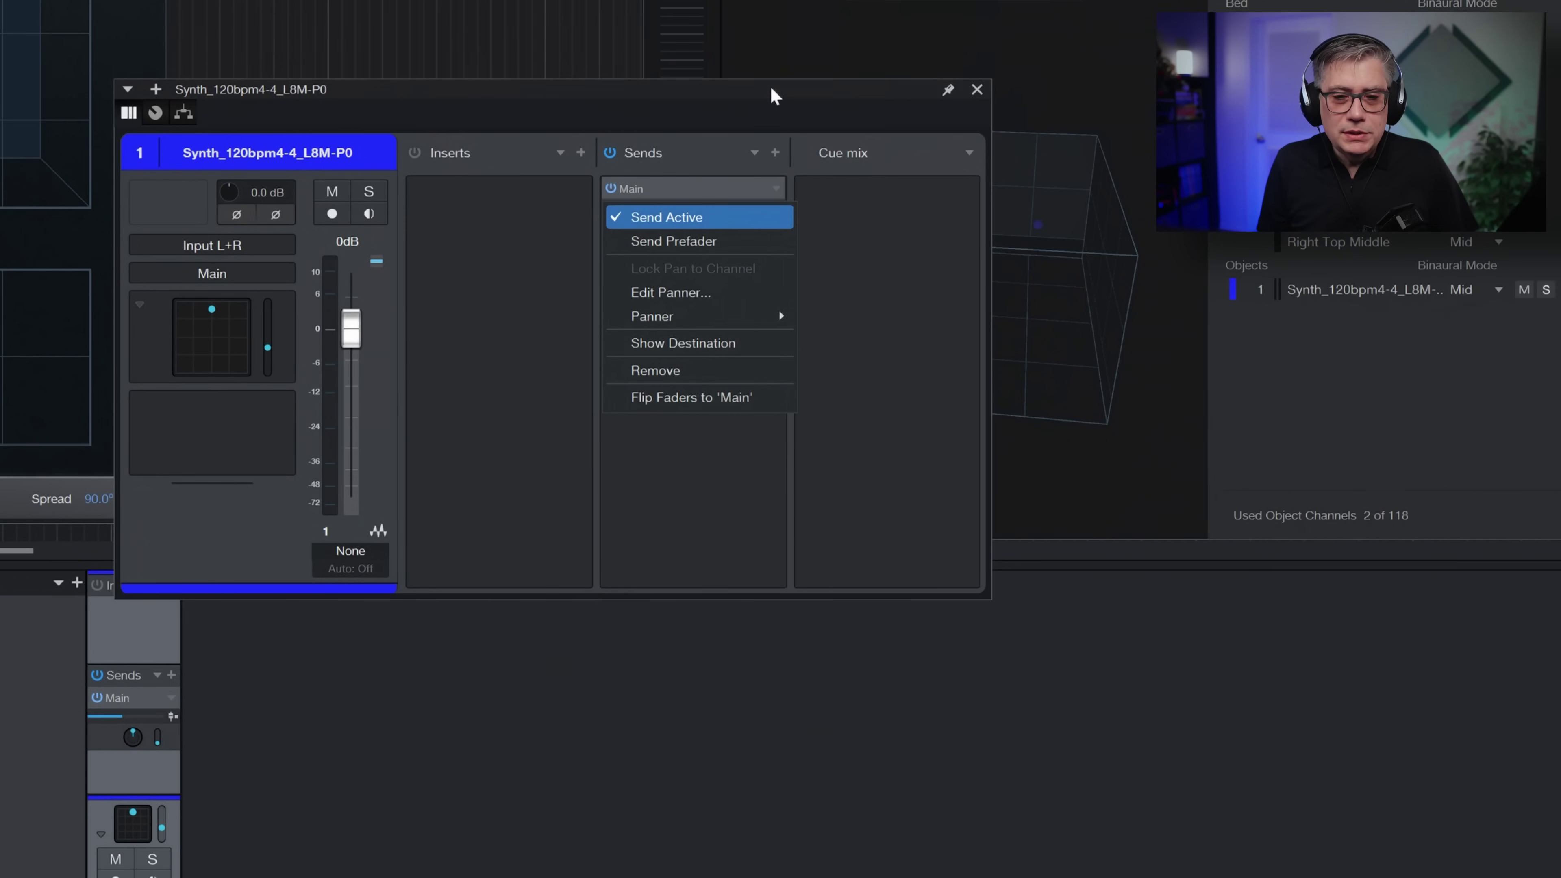
{"action": "left_click", "coordinate": [741, 89]}
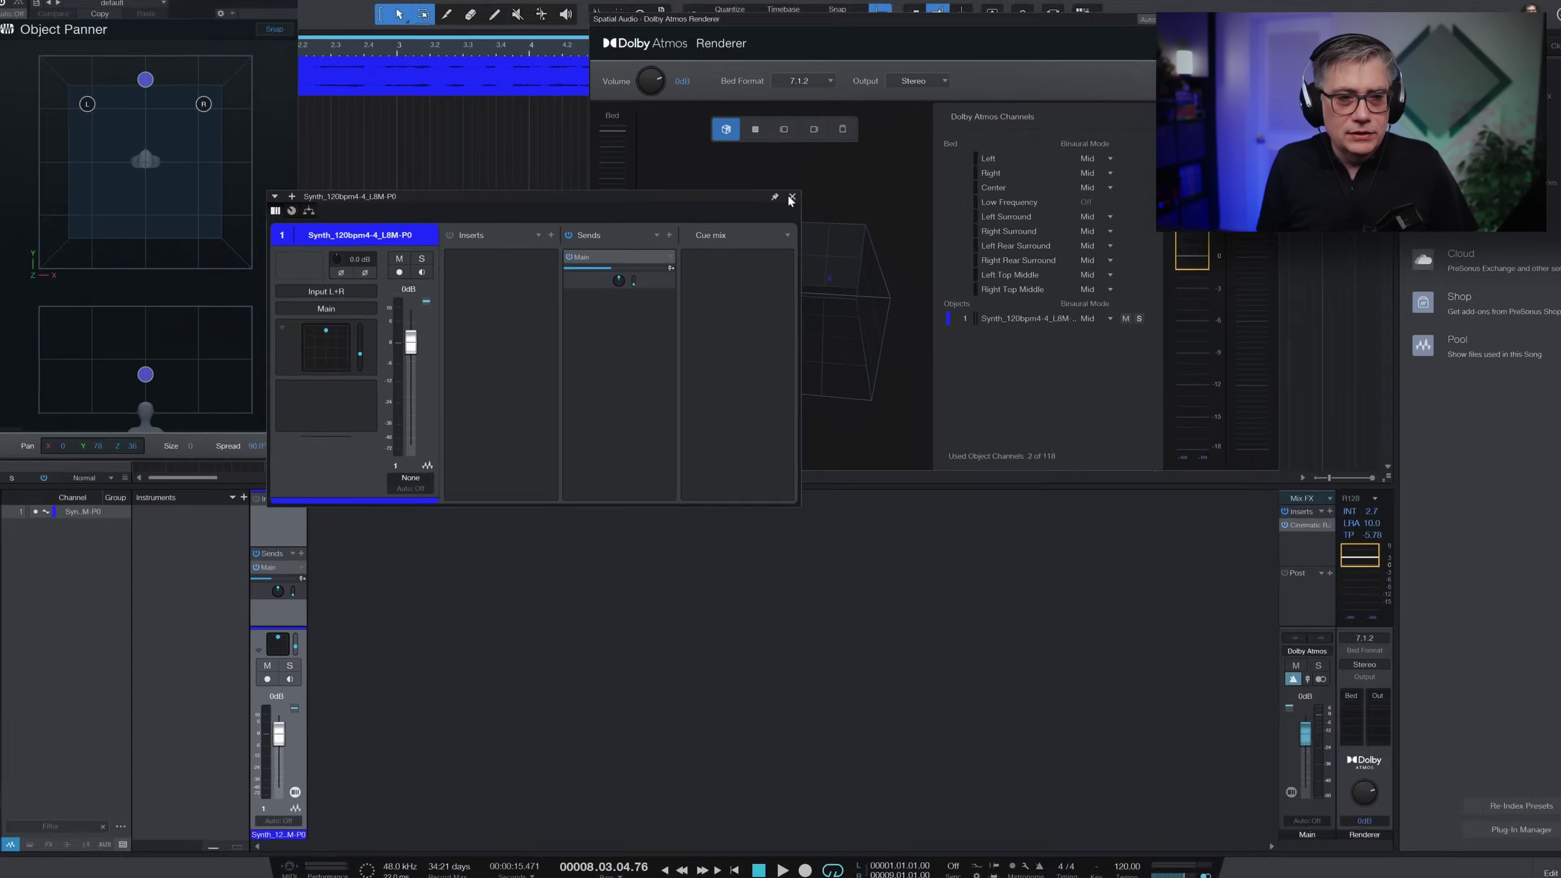
{"action": "left_click", "coordinate": [971, 92]}
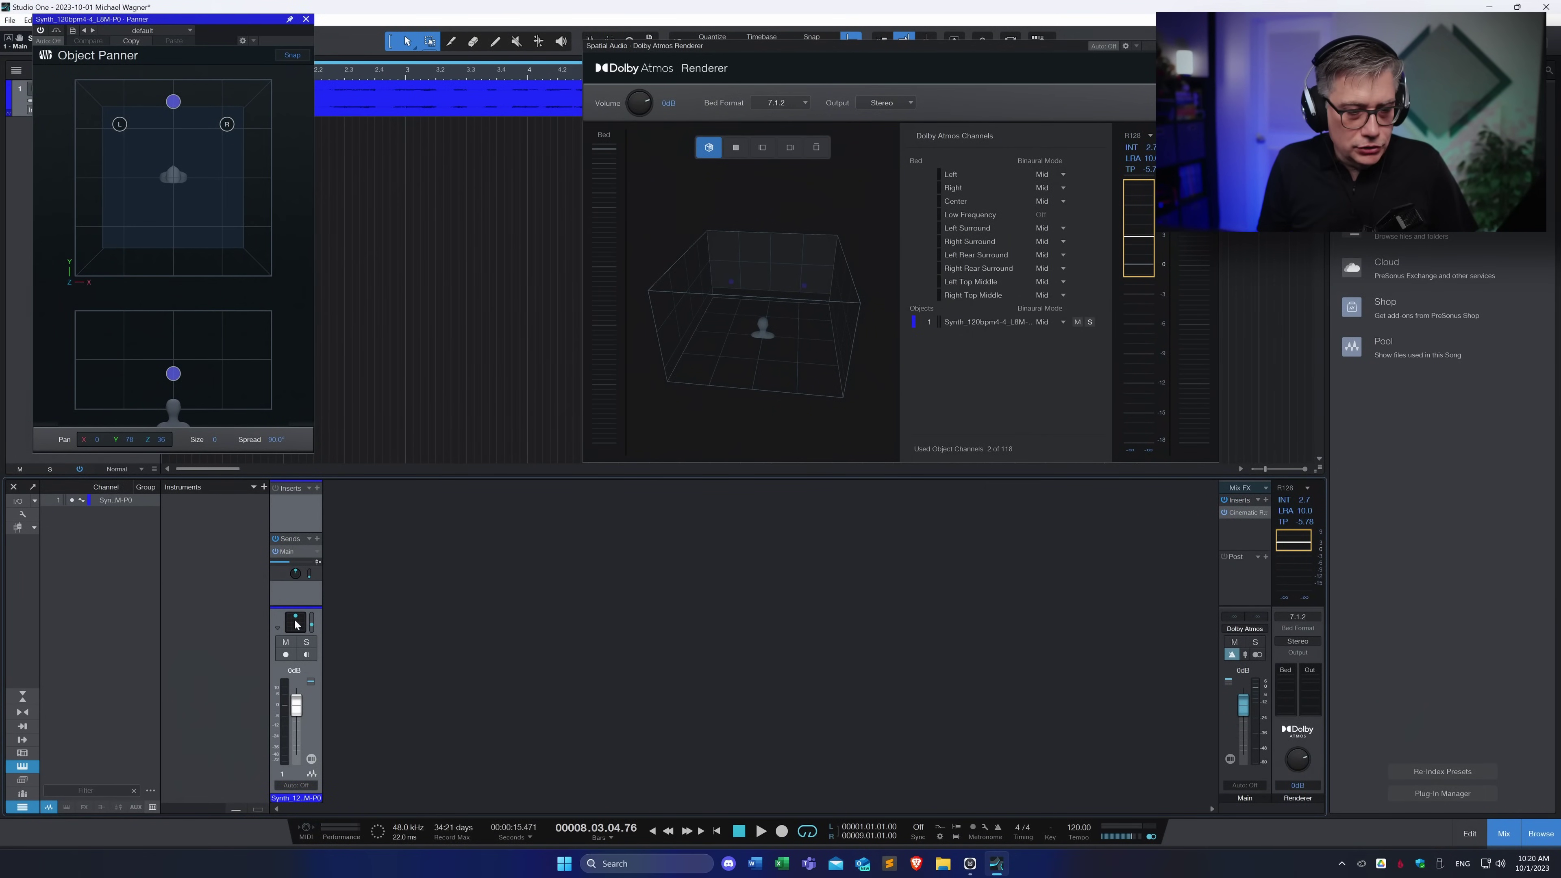
Move the synth object to the front left, set the send's Surround Panner direction to about -43.8° and play the song
{"action": "left_click_drag", "start_coordinate": [170, 109], "coordinate": [113, 128]}
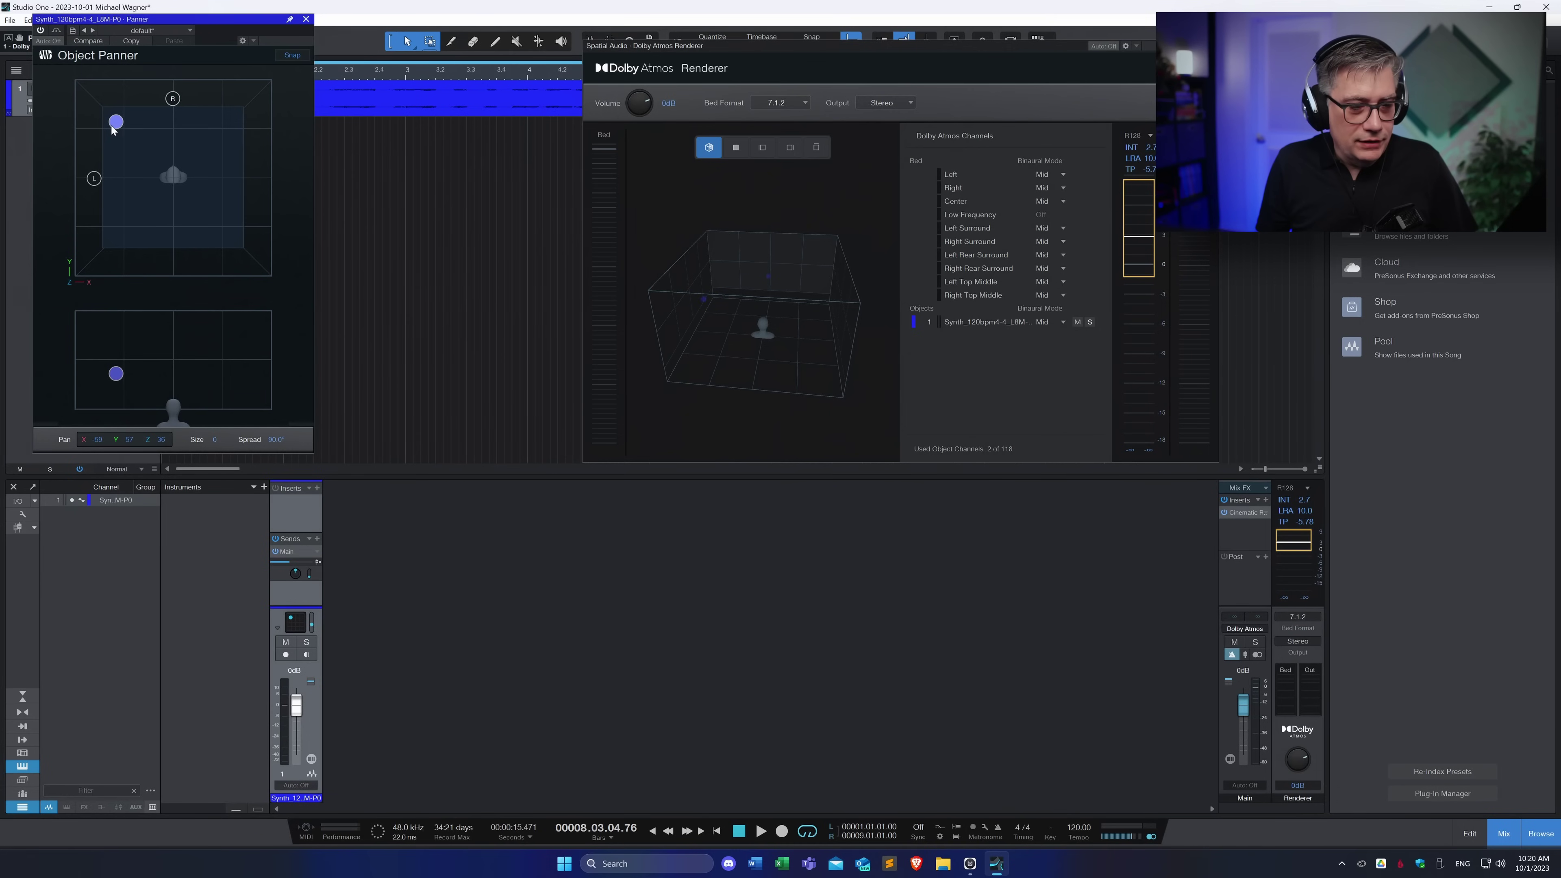
{"action": "left_click", "coordinate": [295, 576]}
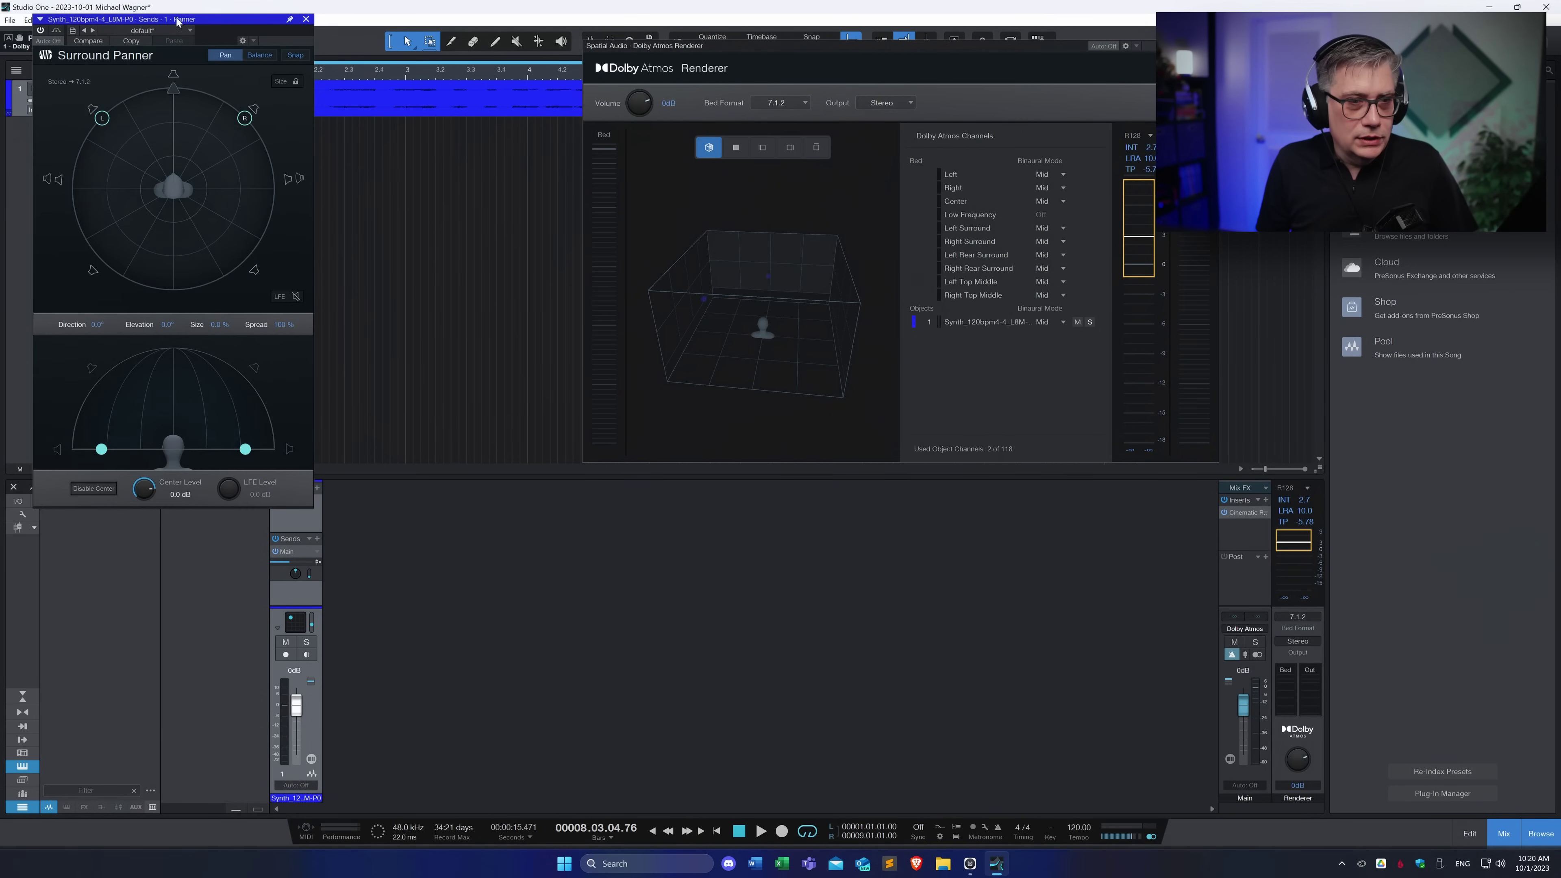
{"action": "left_click_drag", "start_coordinate": [175, 21], "coordinate": [451, 37]}
{"action": "left_click_drag", "start_coordinate": [451, 105], "coordinate": [366, 114]}
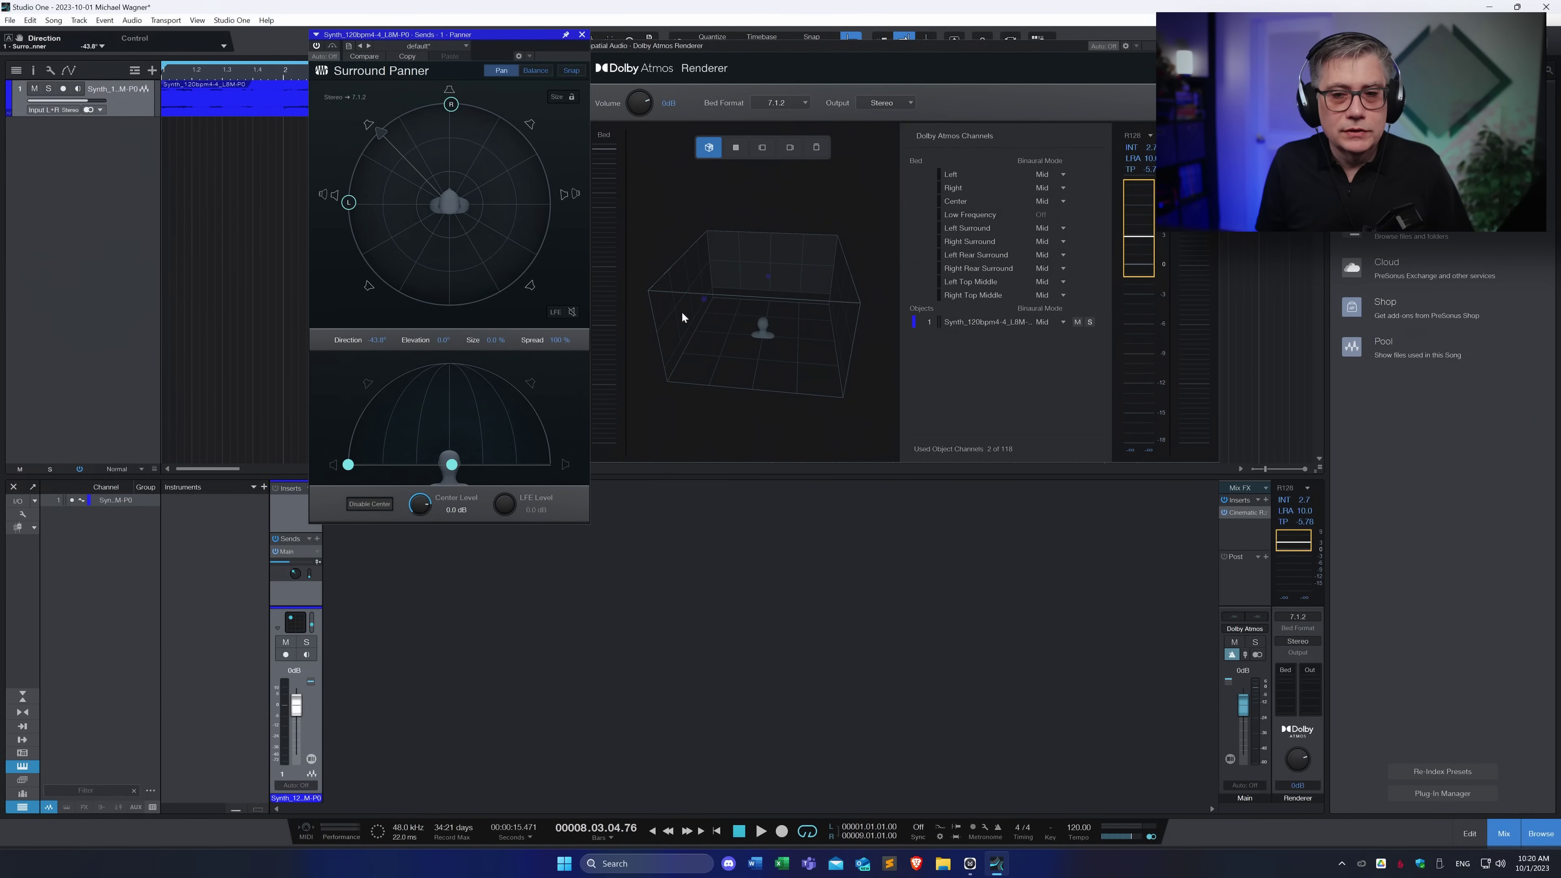
{"action": "key", "text": "space"}
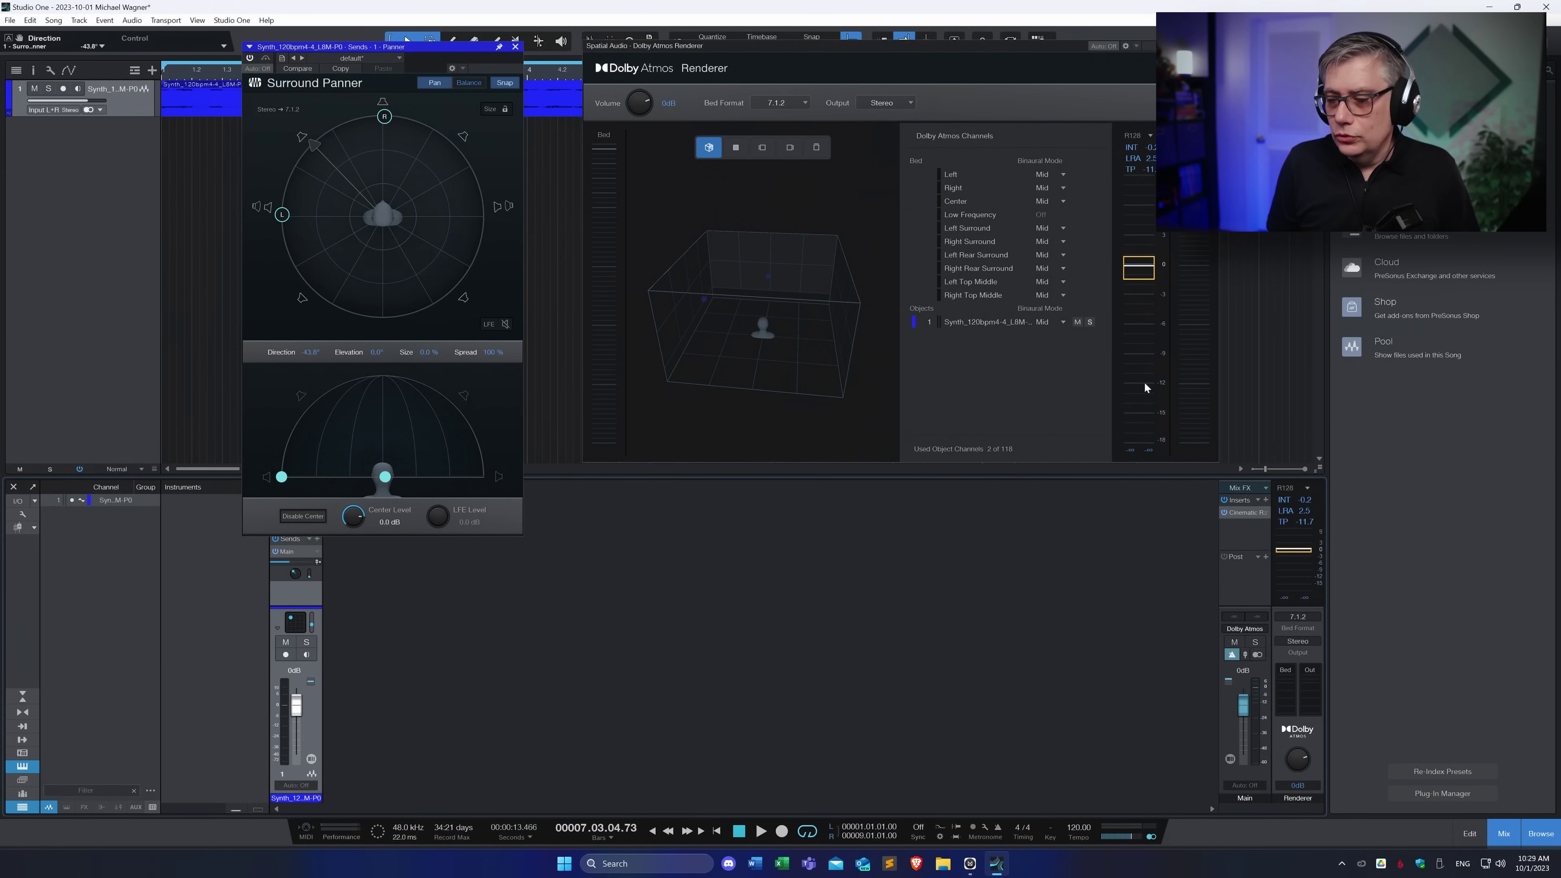
Insert the Bidule plug-in after Cinematic Rooms on the Main channel and delete its Mixer_0 node
{"action": "left_click", "coordinate": [1266, 499]}
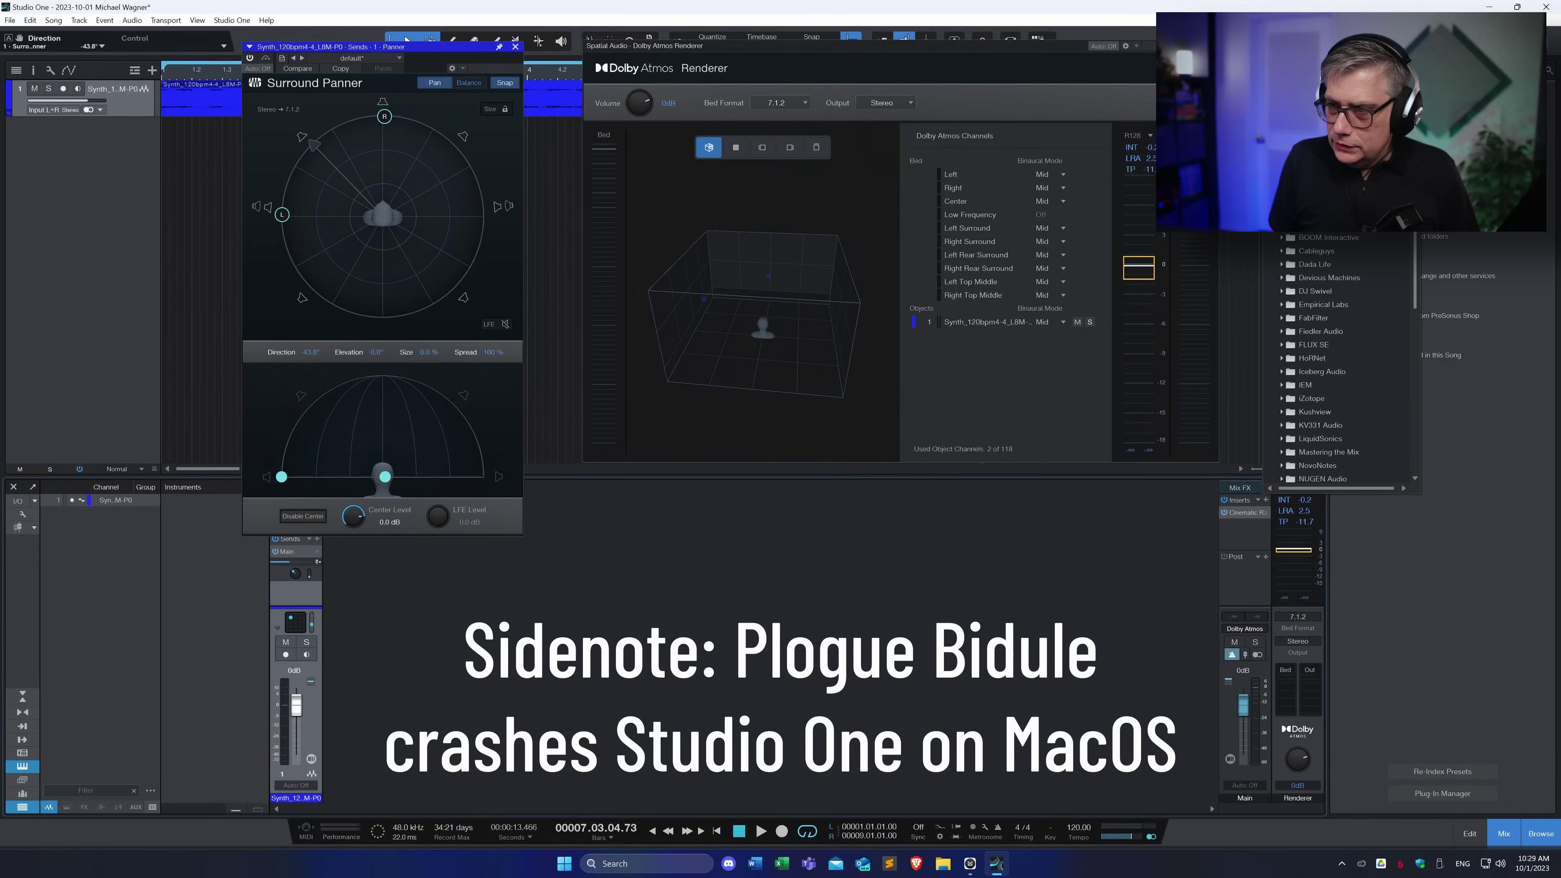
{"action": "key", "text": "Escape"}
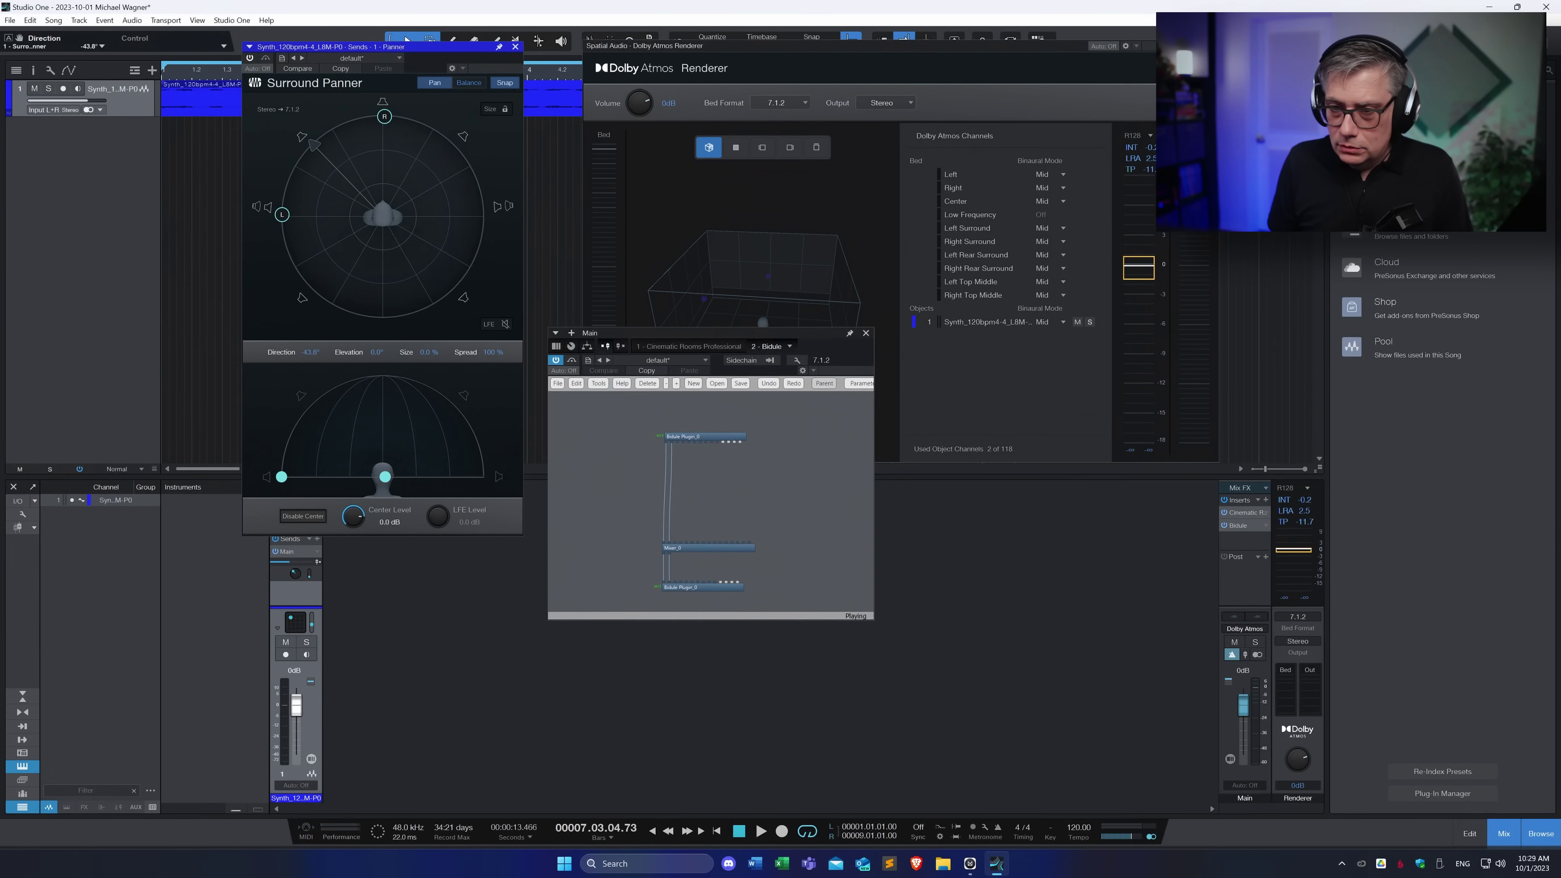
{"action": "left_click", "coordinate": [701, 547]}
{"action": "right_click", "coordinate": [702, 545]}
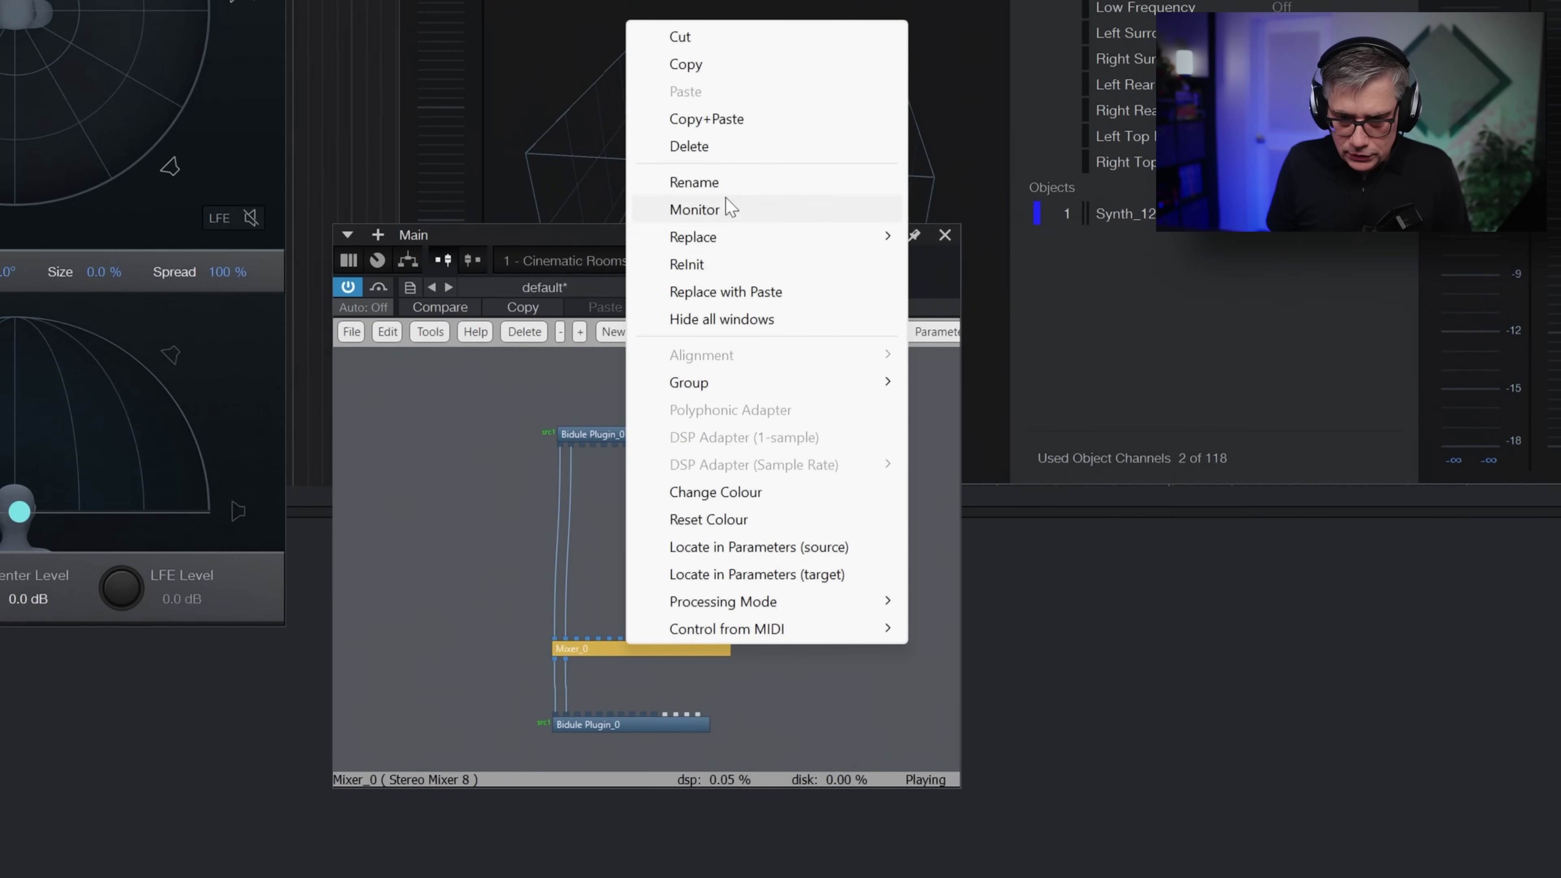
{"action": "left_click", "coordinate": [731, 148]}
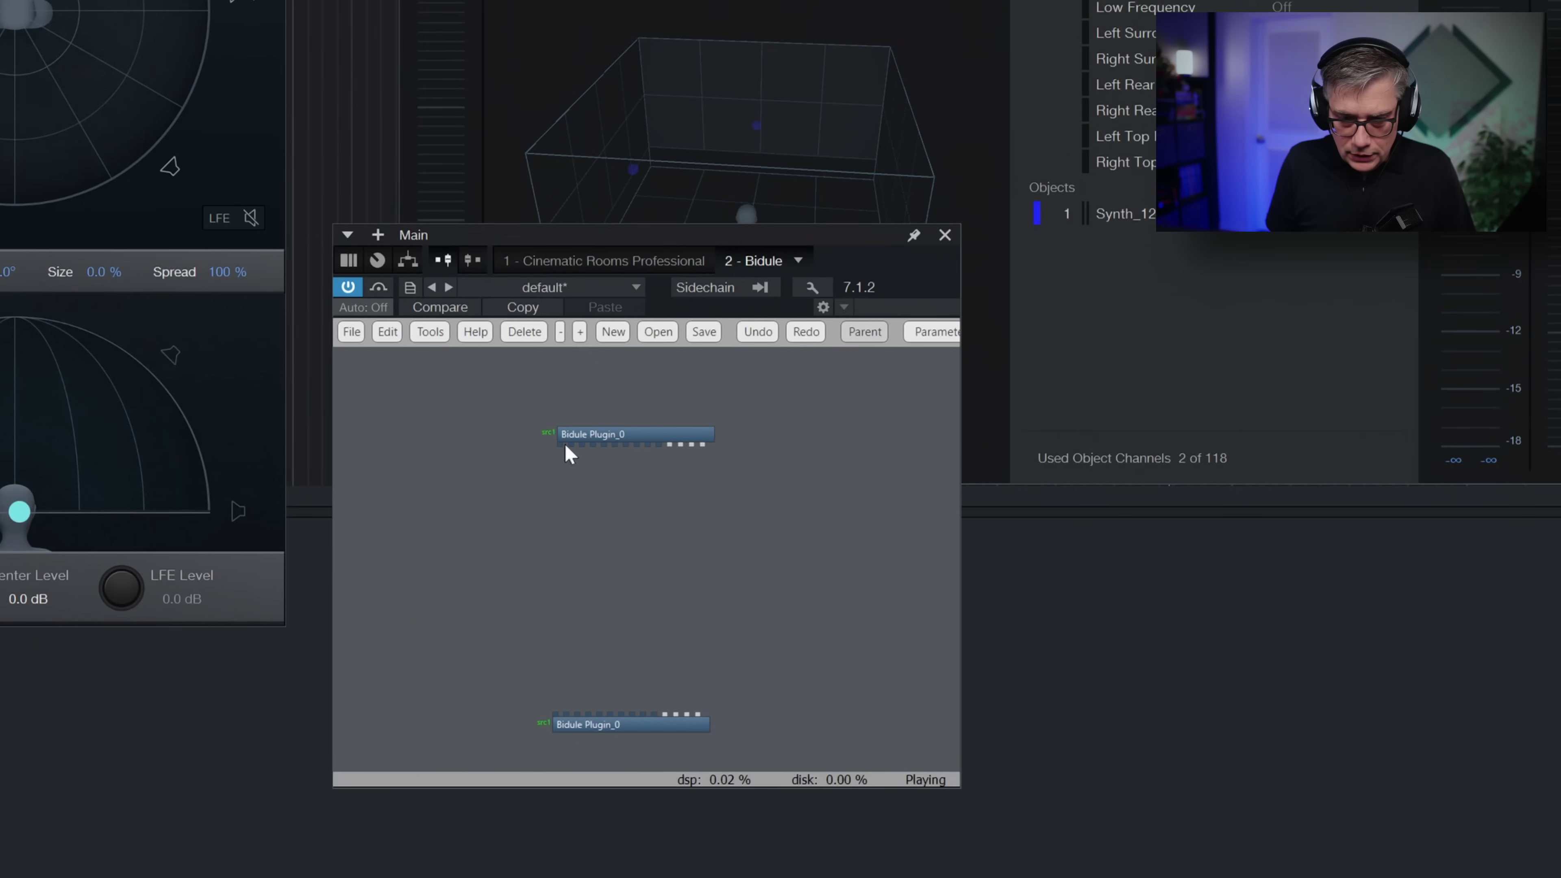
Wire the upper Bidule Plugin_0 node's channels straight to the lower node and open the upper node's channel monitor
{"action": "left_click_drag", "start_coordinate": [560, 446], "coordinate": [561, 478]}
{"action": "left_click_drag", "start_coordinate": [566, 536], "coordinate": [557, 721]}
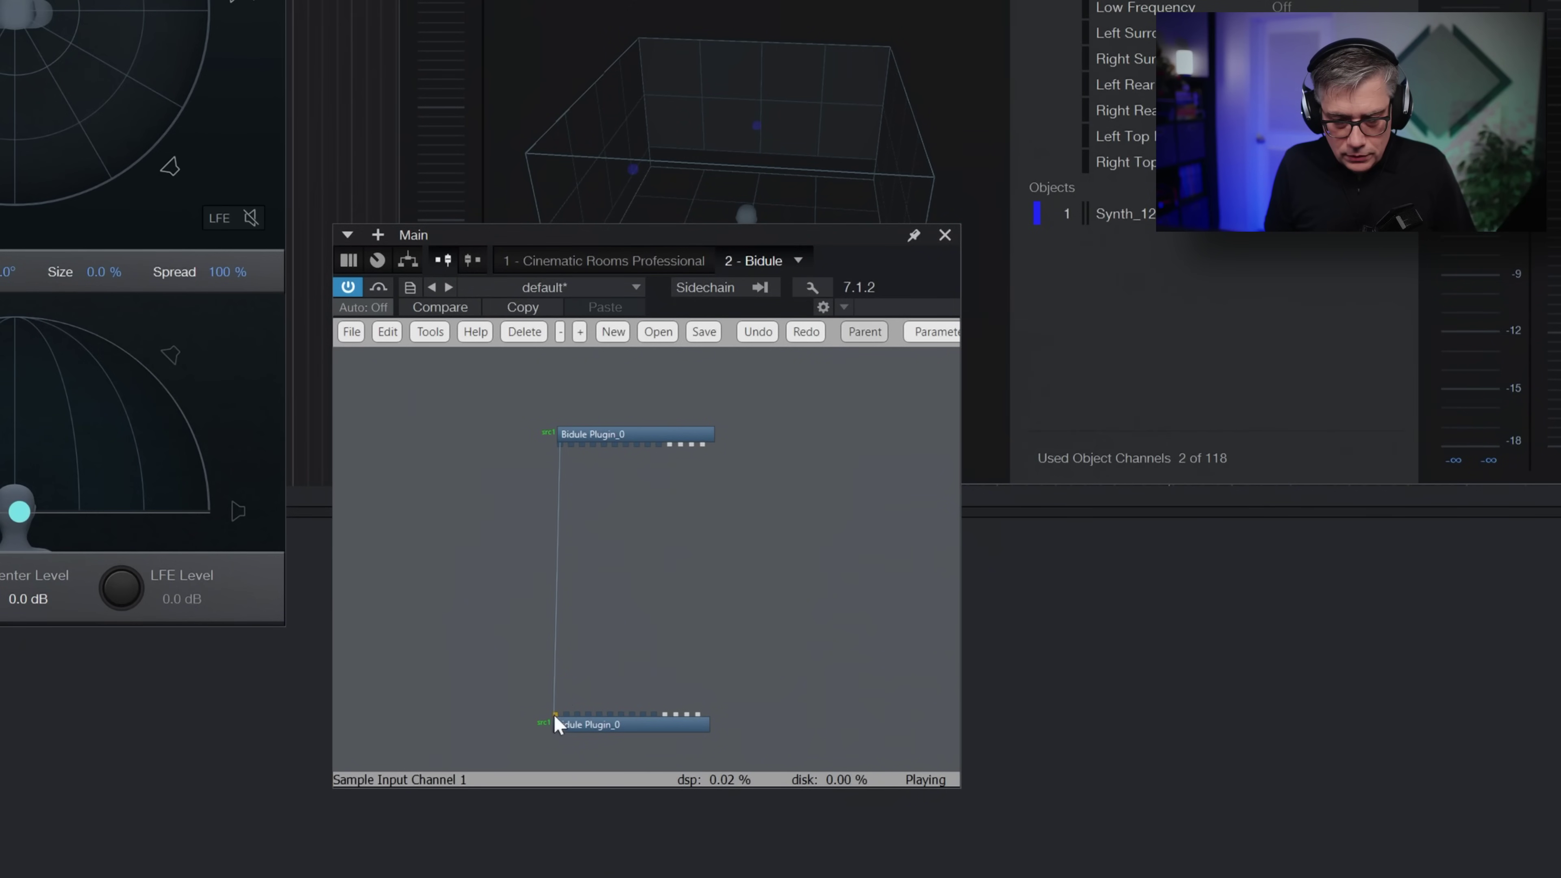
{"action": "right_click", "coordinate": [649, 435]}
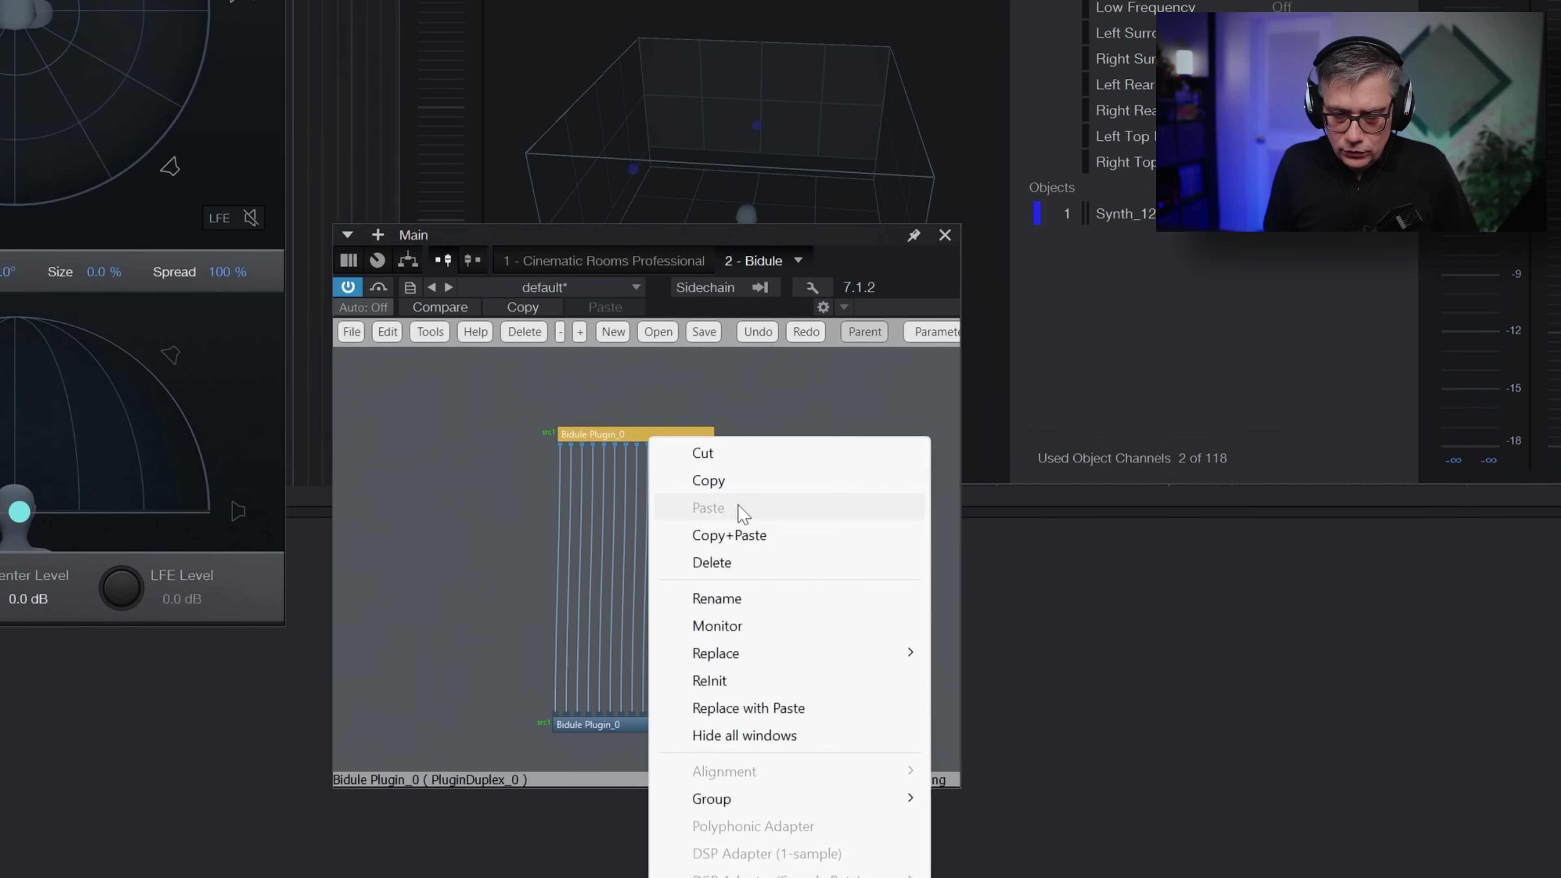
{"action": "left_click", "coordinate": [773, 626]}
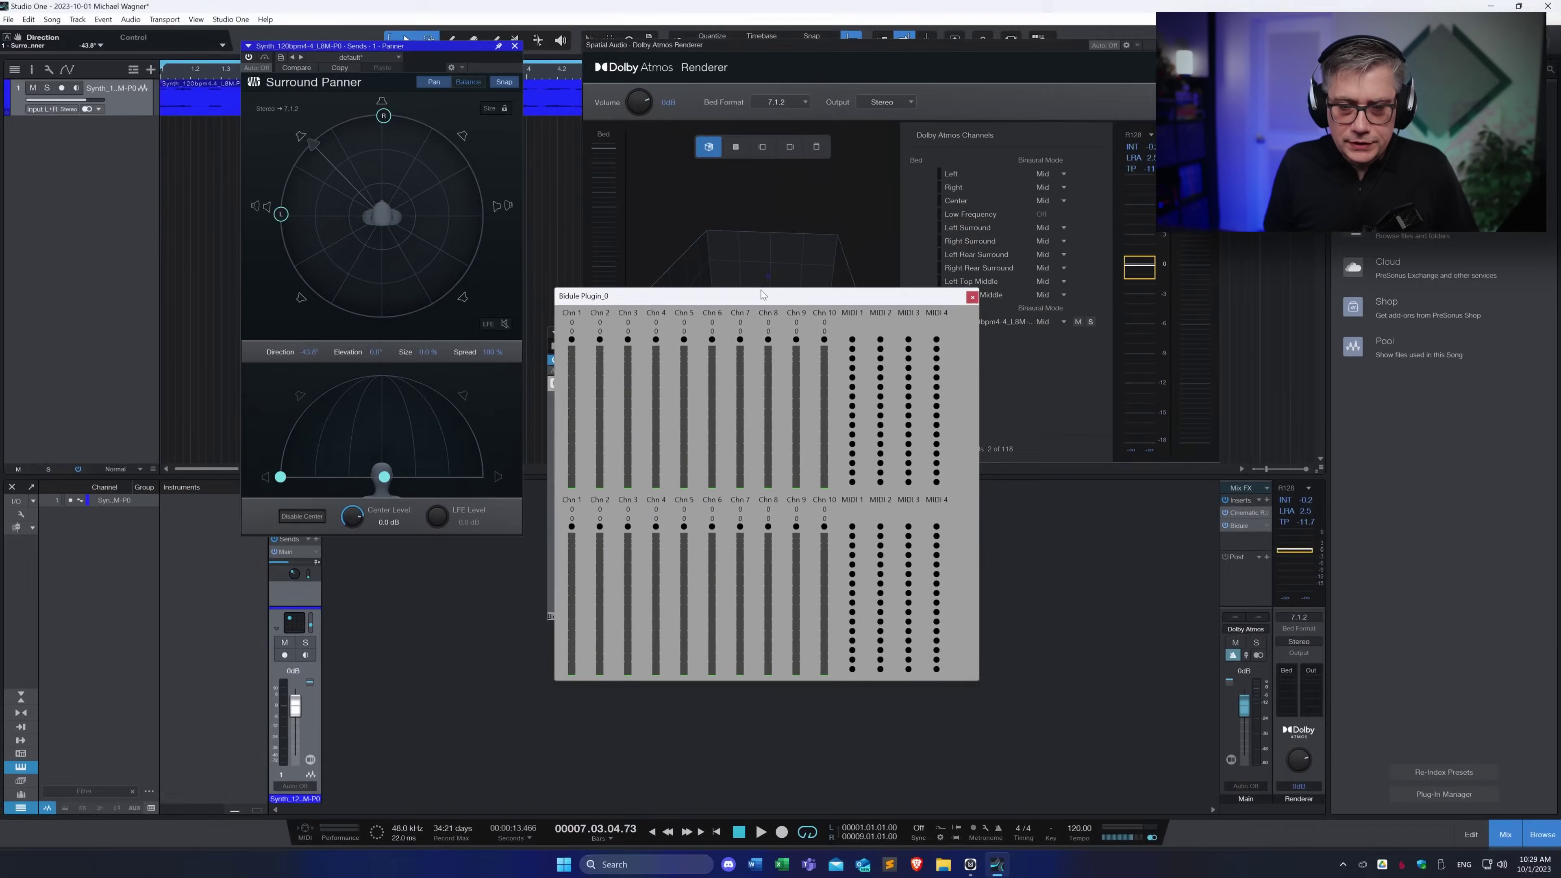
Arrange the Bidule windows, place Bidule ahead of Cinematic Rooms in the Main inserts and play the song
{"action": "left_click_drag", "start_coordinate": [770, 297], "coordinate": [707, 465]}
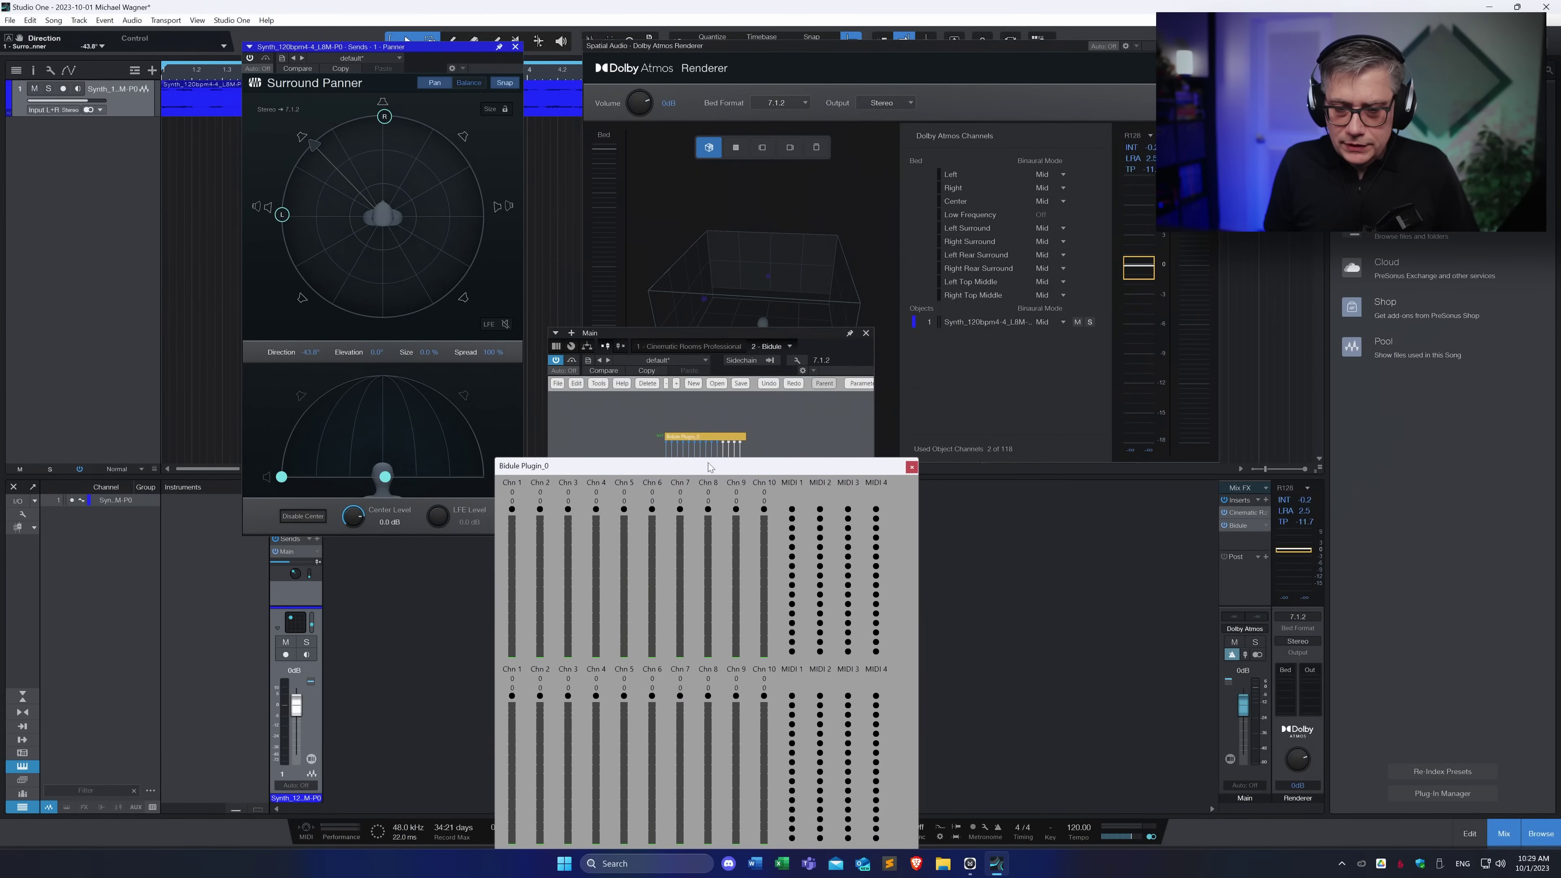
{"action": "left_click_drag", "start_coordinate": [723, 336], "coordinate": [1029, 509]}
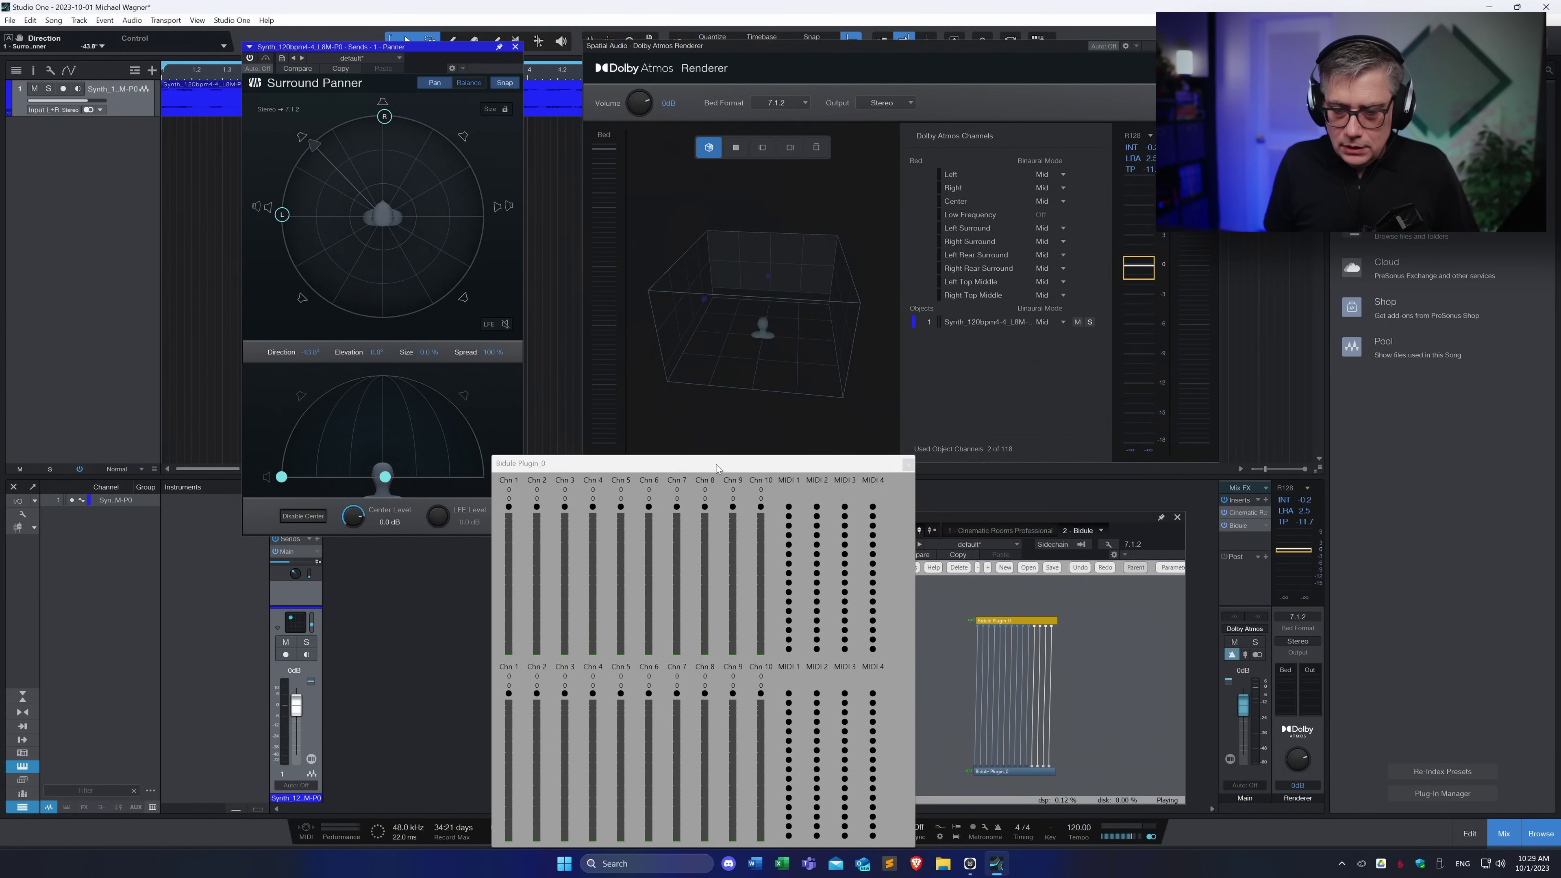
{"action": "left_click_drag", "start_coordinate": [717, 469], "coordinate": [681, 402]}
{"action": "left_click_drag", "start_coordinate": [1239, 527], "coordinate": [1240, 508]}
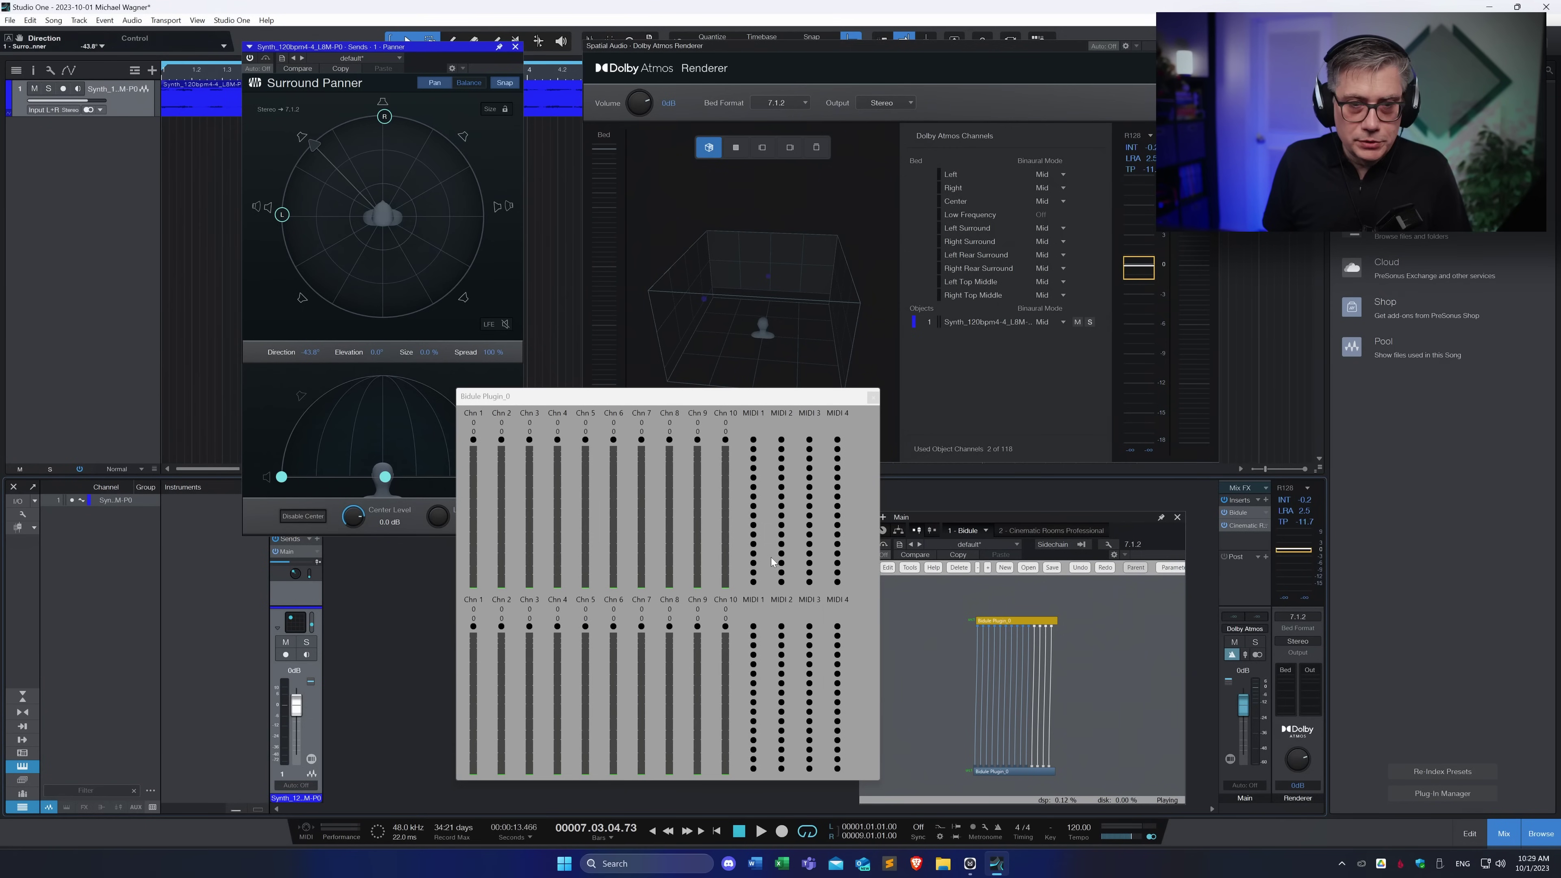
{"action": "key", "text": "space"}
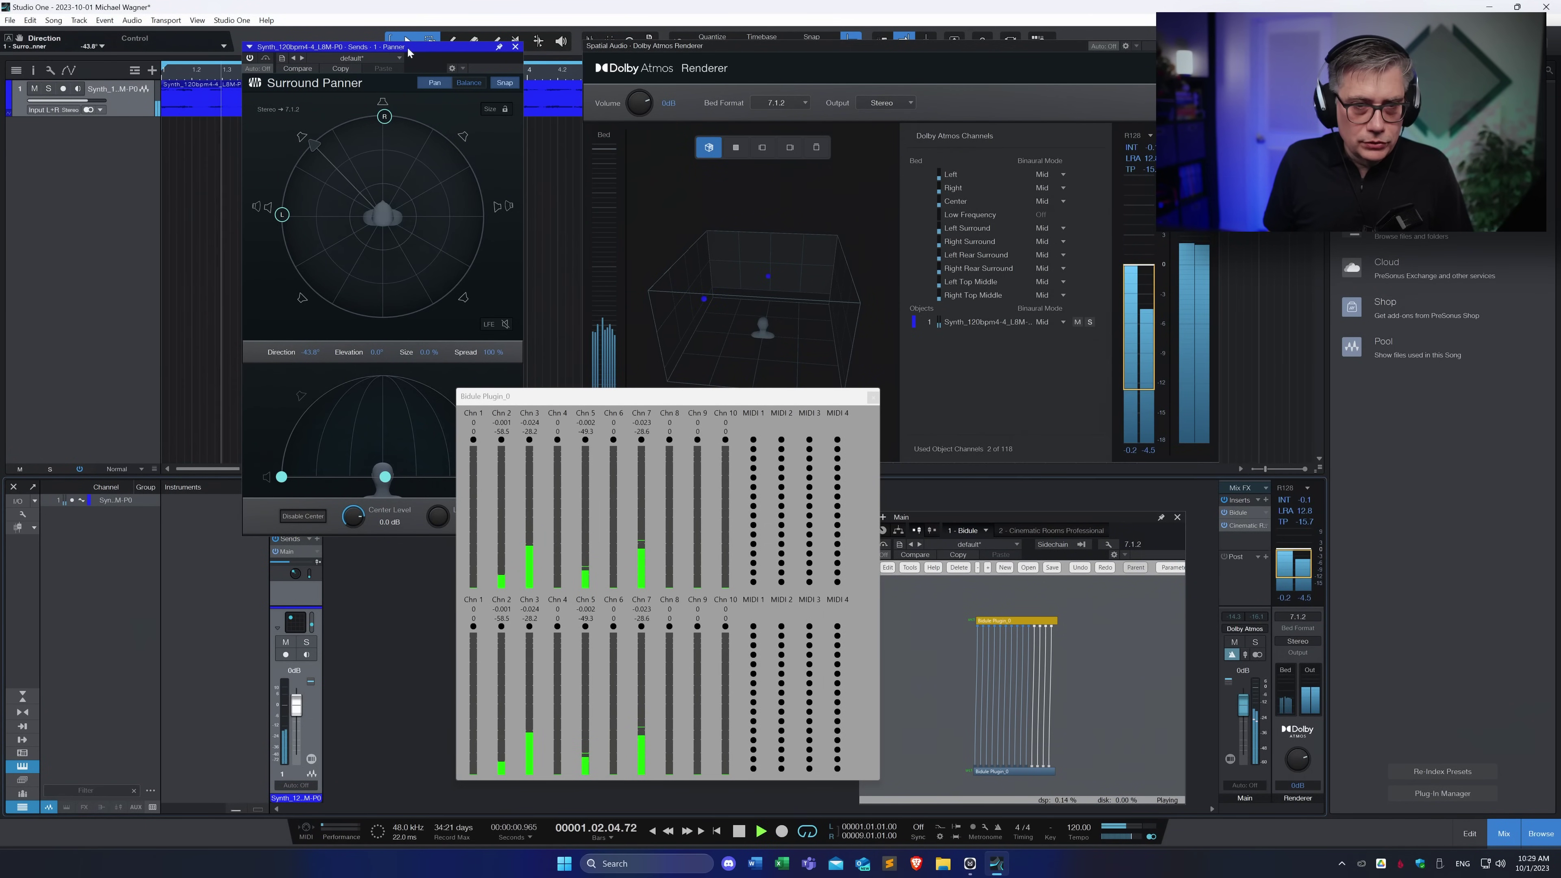
Set the spread in the synth send's Surround Panner to 0 %, keeping the channel monitor in view
{"action": "left_click_drag", "start_coordinate": [408, 46], "coordinate": [312, 42]}
{"action": "left_click", "coordinate": [398, 348]}
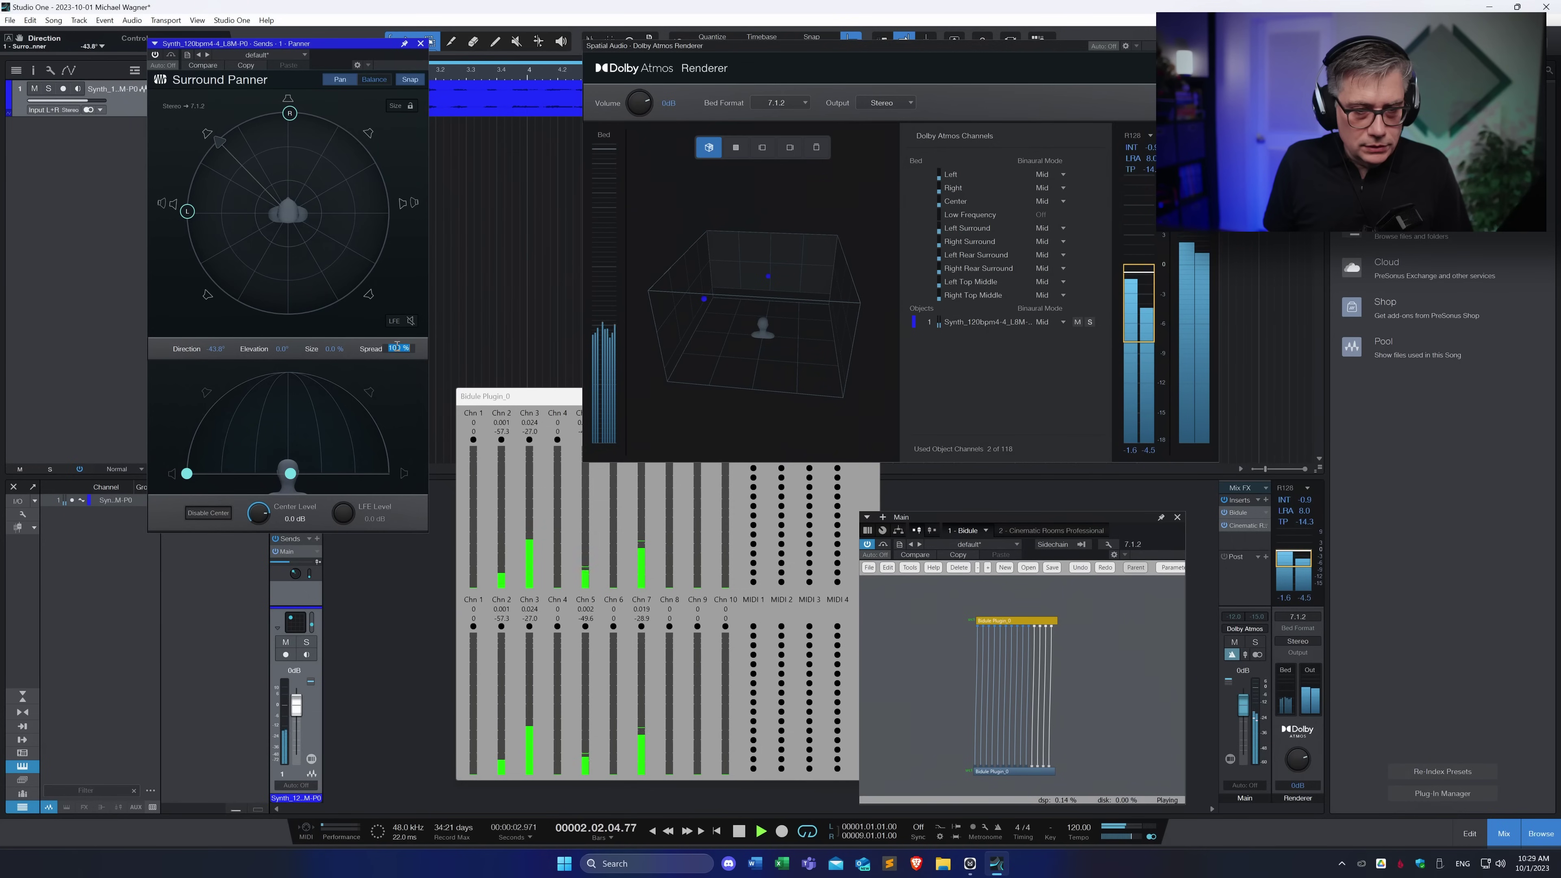
{"action": "type", "text": "0"}
{"action": "key", "text": "Return"}
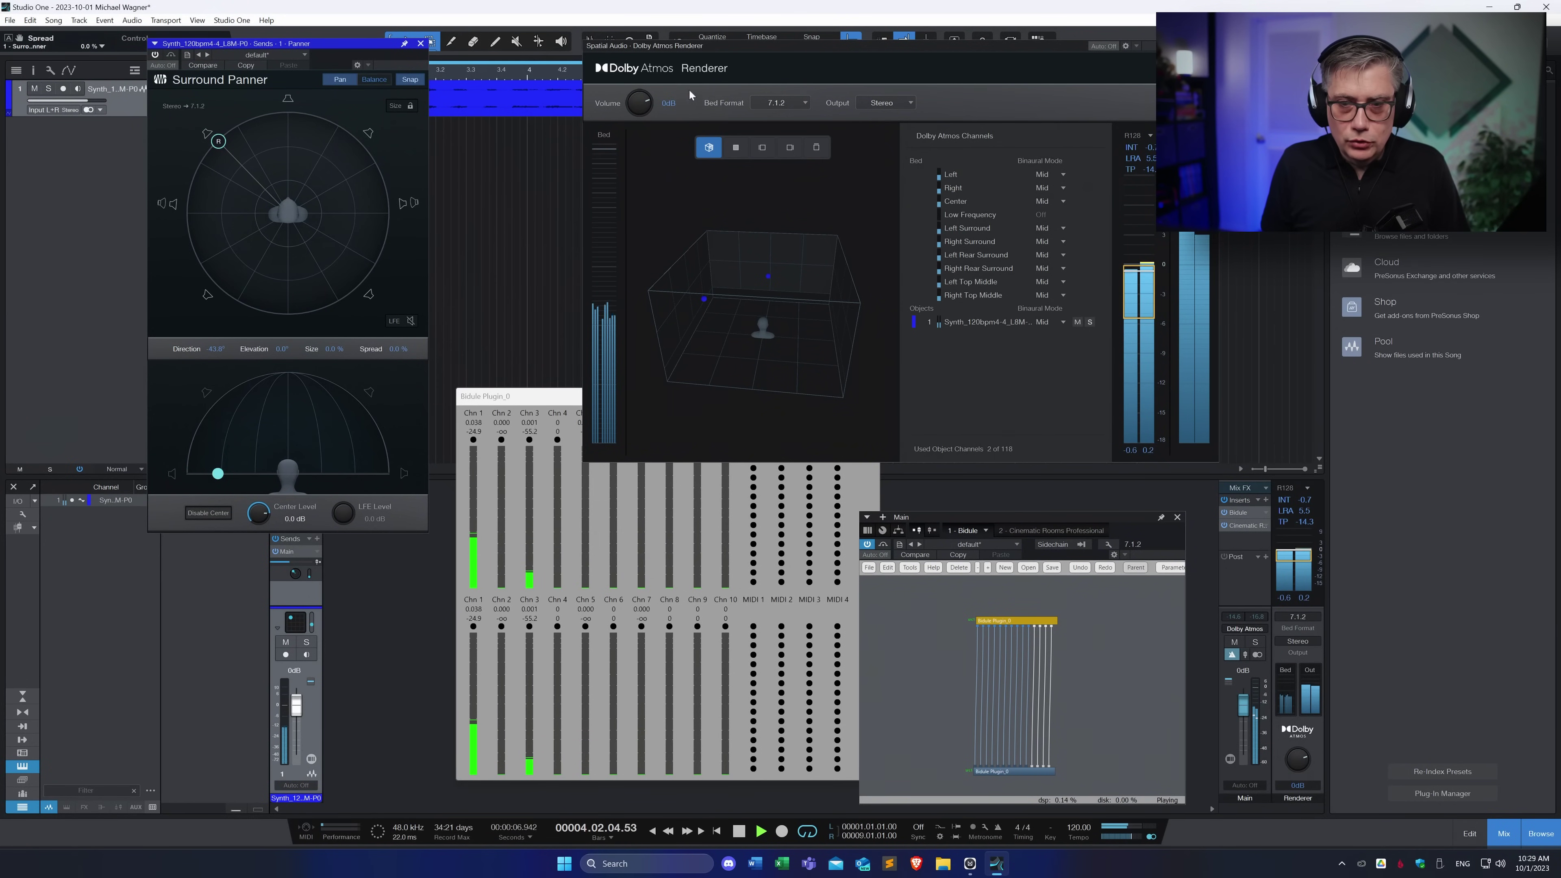
{"action": "left_click_drag", "start_coordinate": [568, 396], "coordinate": [504, 398]}
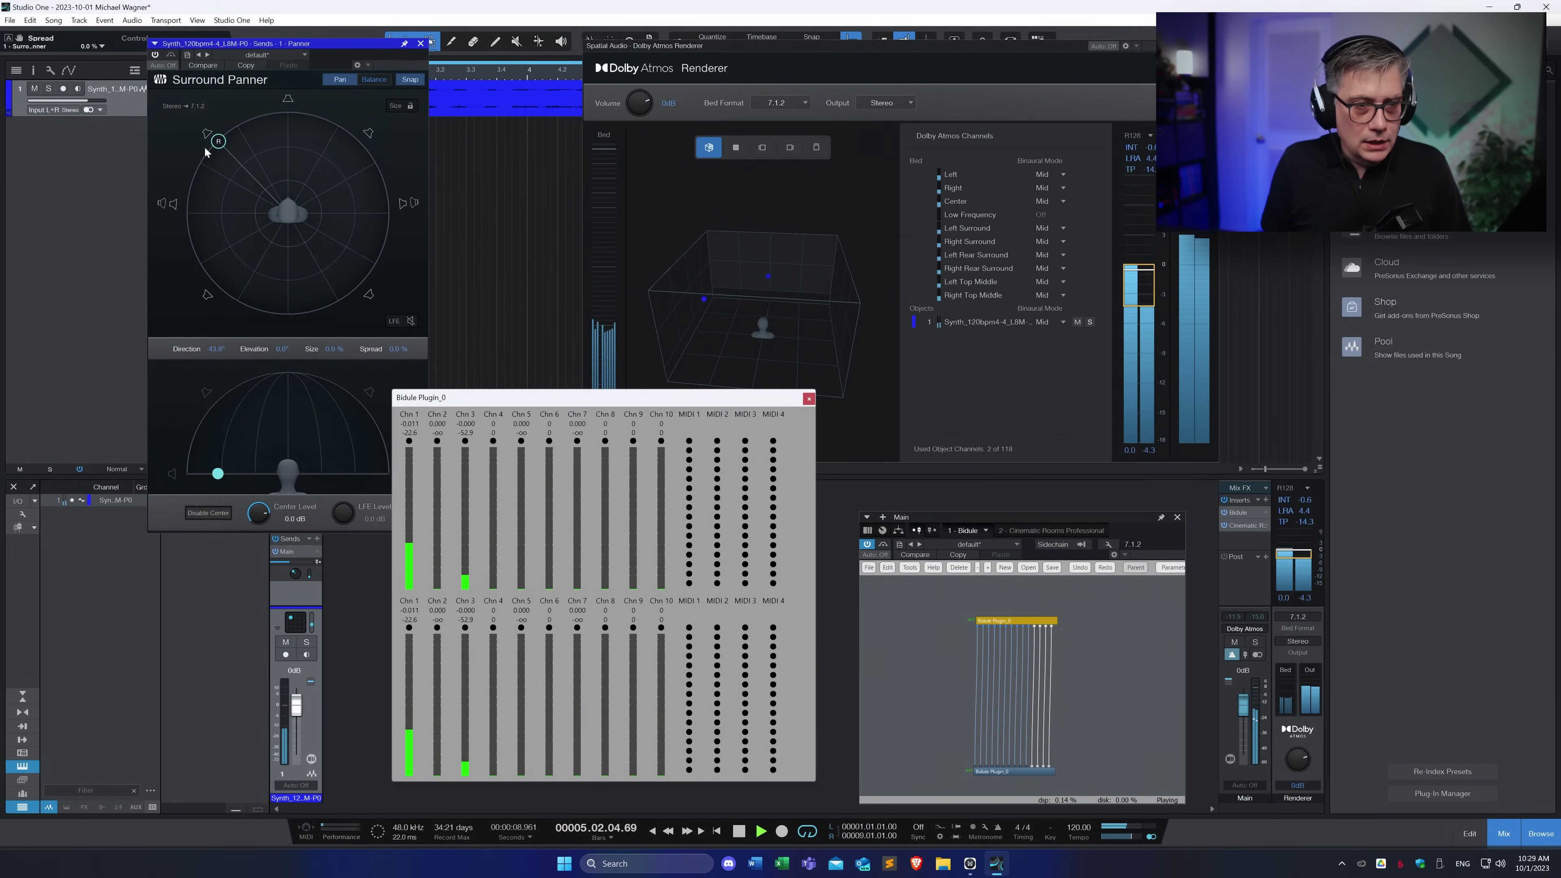
{"action": "left_click_drag", "start_coordinate": [226, 154], "coordinate": [288, 59]}
{"action": "left_click_drag", "start_coordinate": [538, 398], "coordinate": [557, 324]}
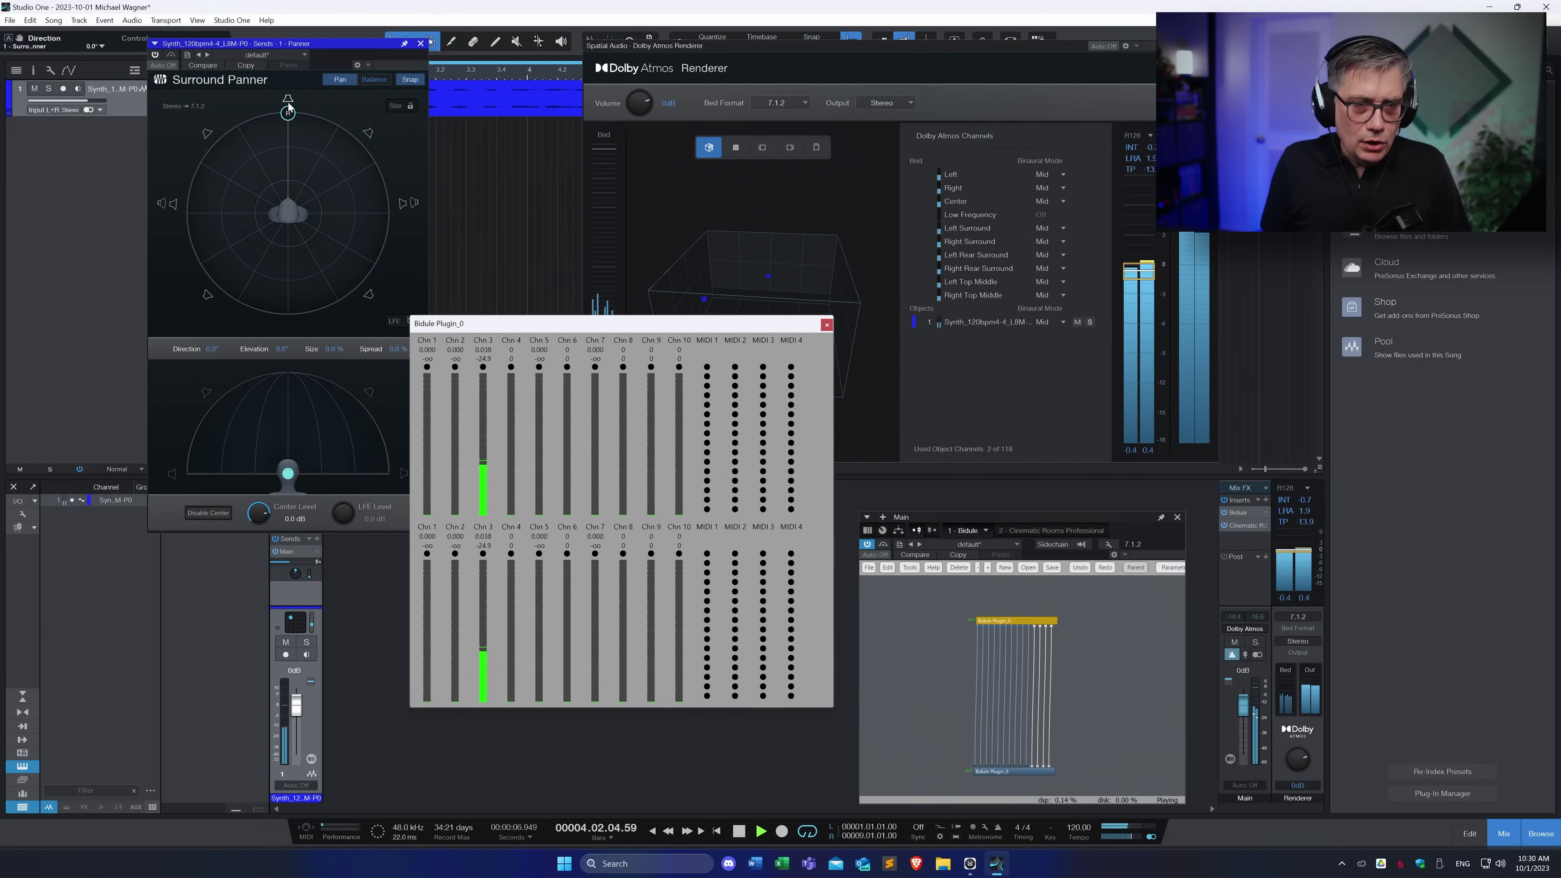
{"action": "left_click_drag", "start_coordinate": [287, 130], "coordinate": [384, 112]}
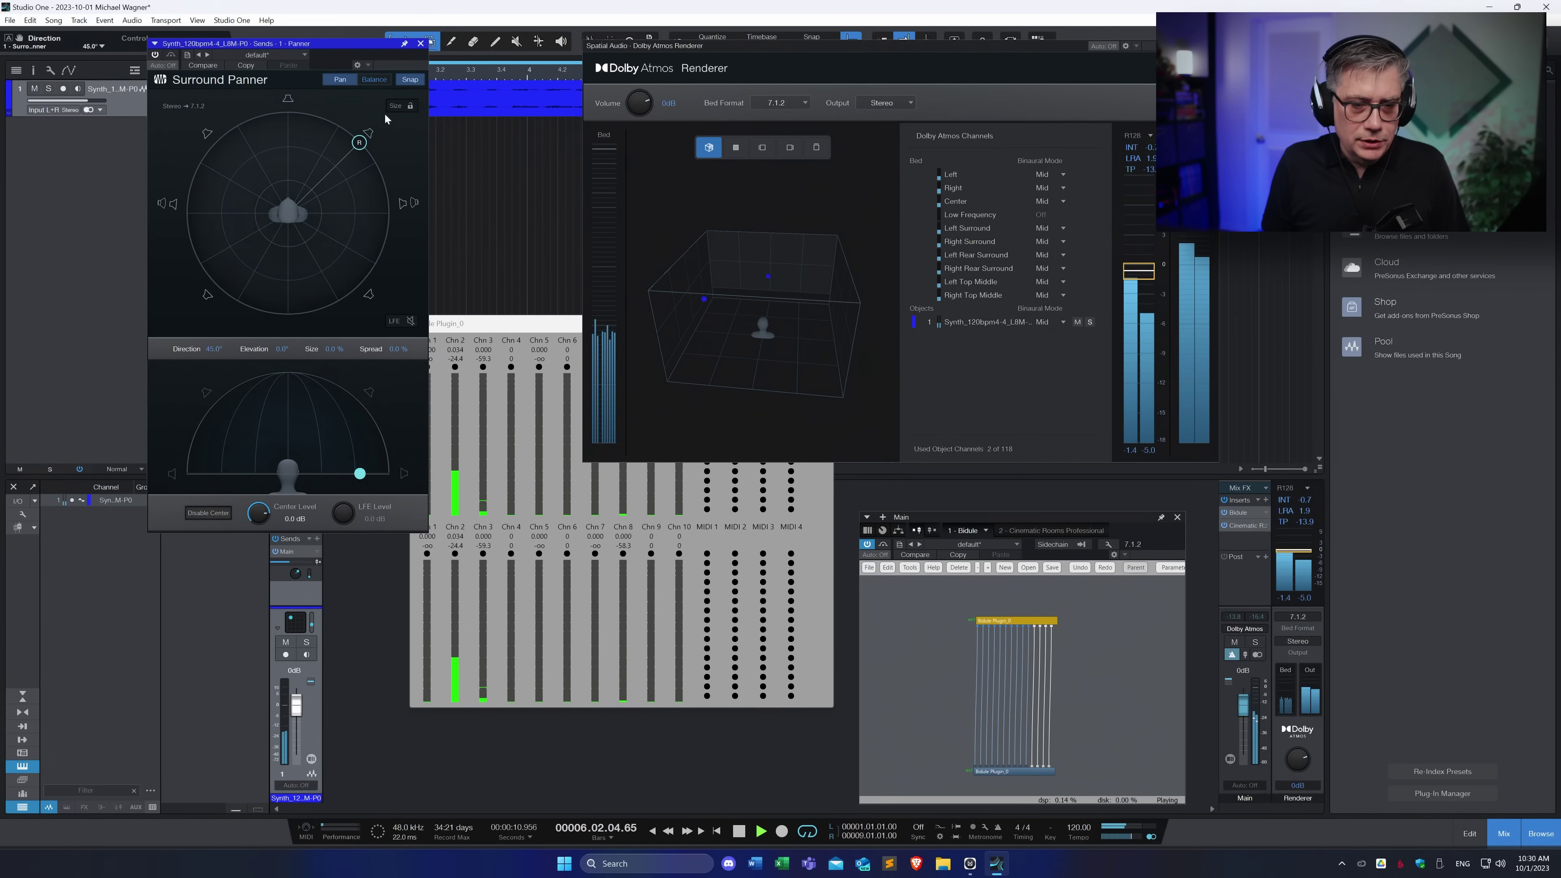
{"action": "left_click", "coordinate": [532, 331]}
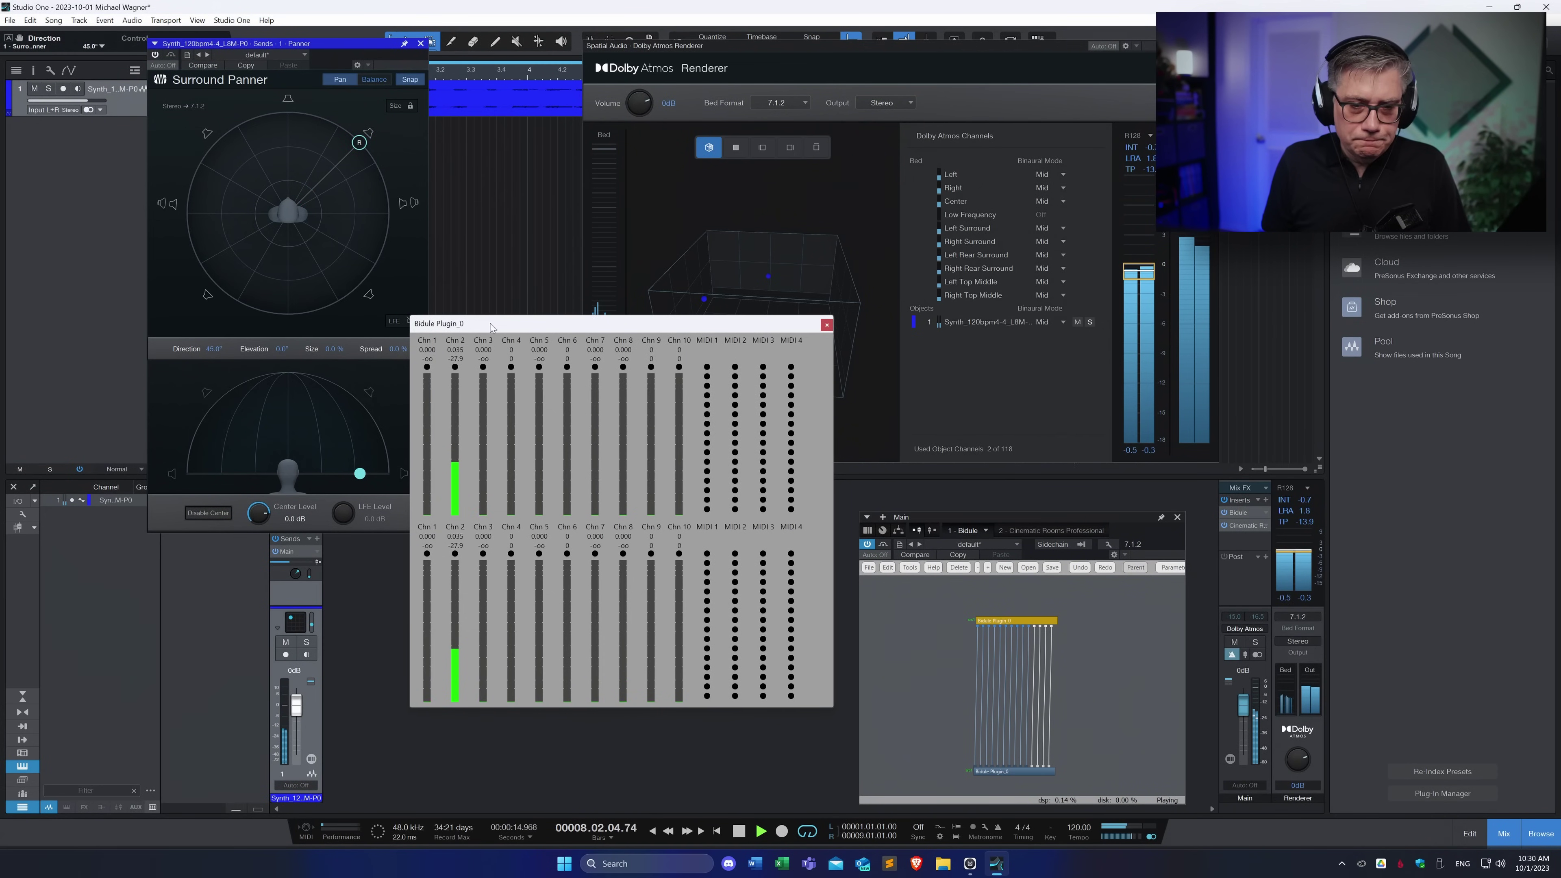
{"action": "left_click_drag", "start_coordinate": [344, 157], "coordinate": [447, 208]}
{"action": "left_click_drag", "start_coordinate": [507, 325], "coordinate": [570, 232]}
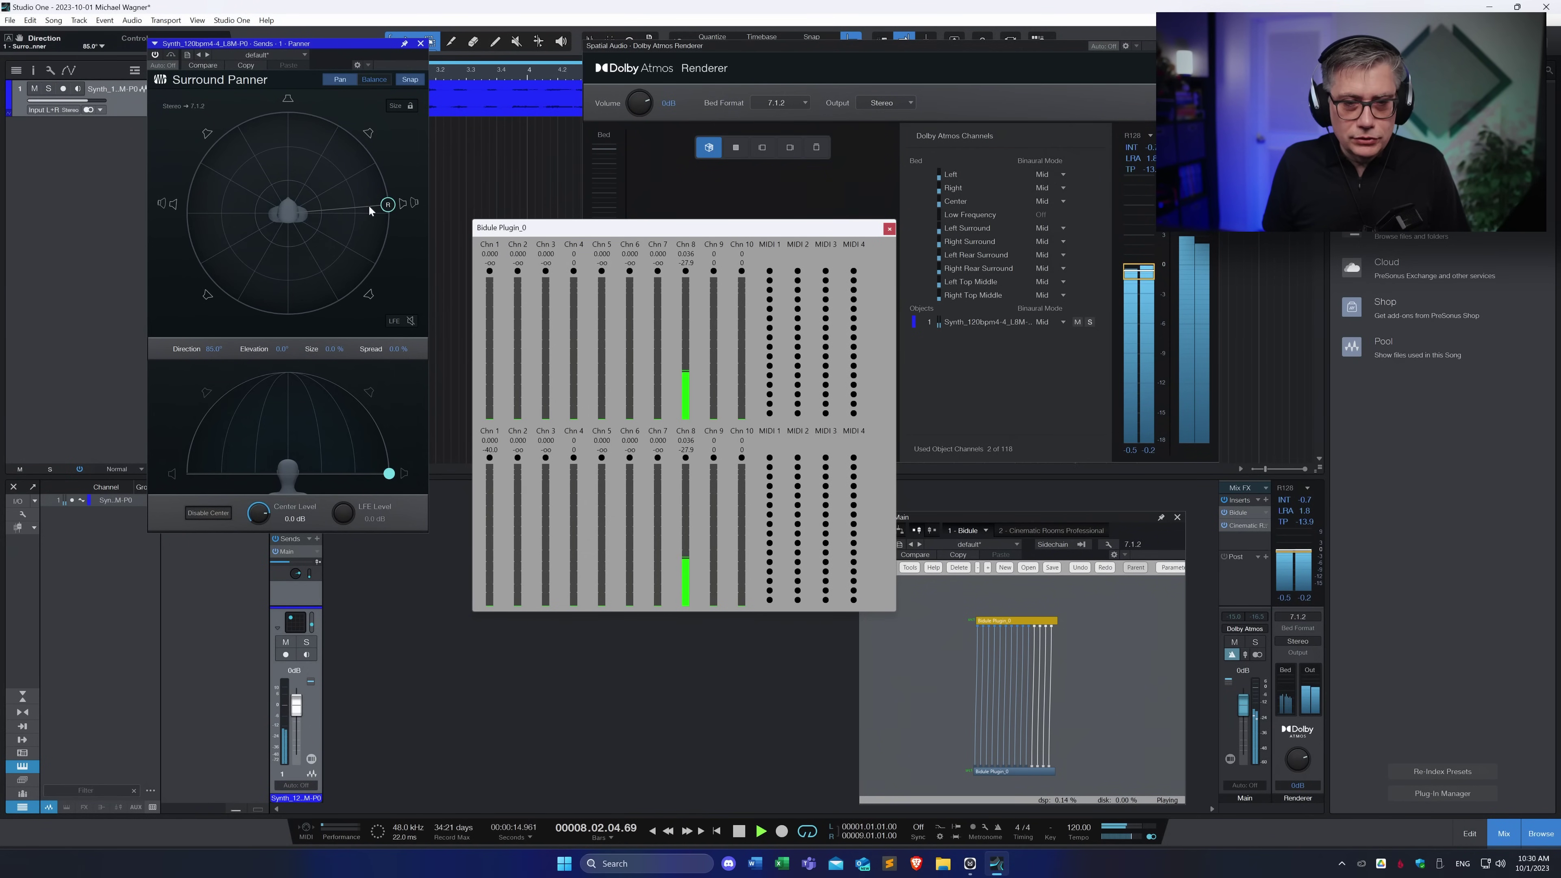
{"action": "left_click_drag", "start_coordinate": [367, 204], "coordinate": [430, 350]}
{"action": "left_click", "coordinate": [559, 230]}
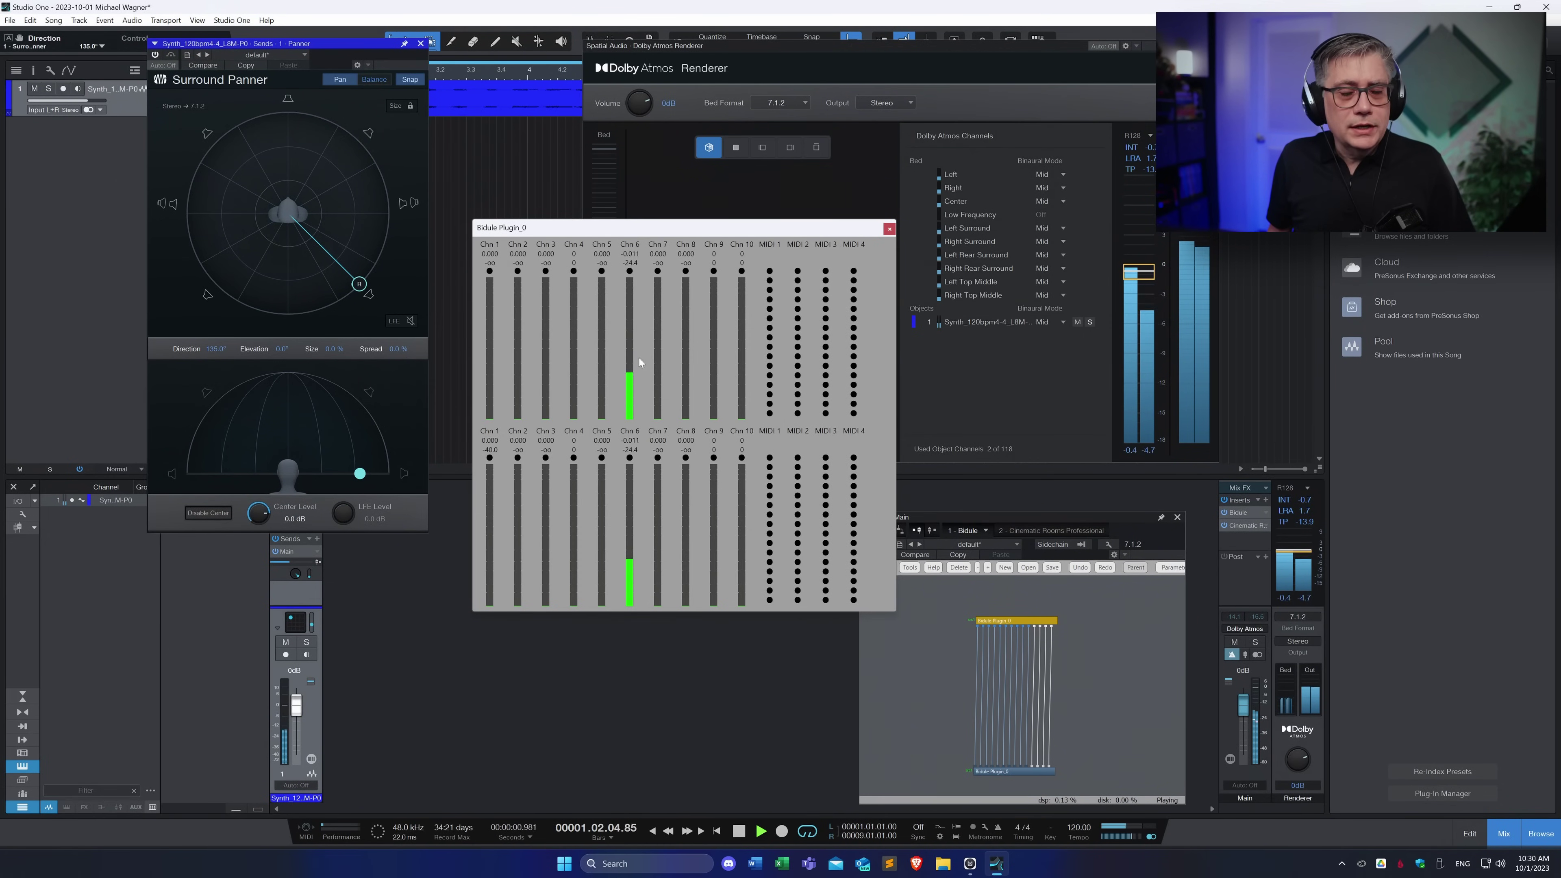
Stop playback, close the Bidule windows and remove Bidule from the Main channel's inserts
{"action": "left_click", "coordinate": [461, 530]}
{"action": "key", "text": "space"}
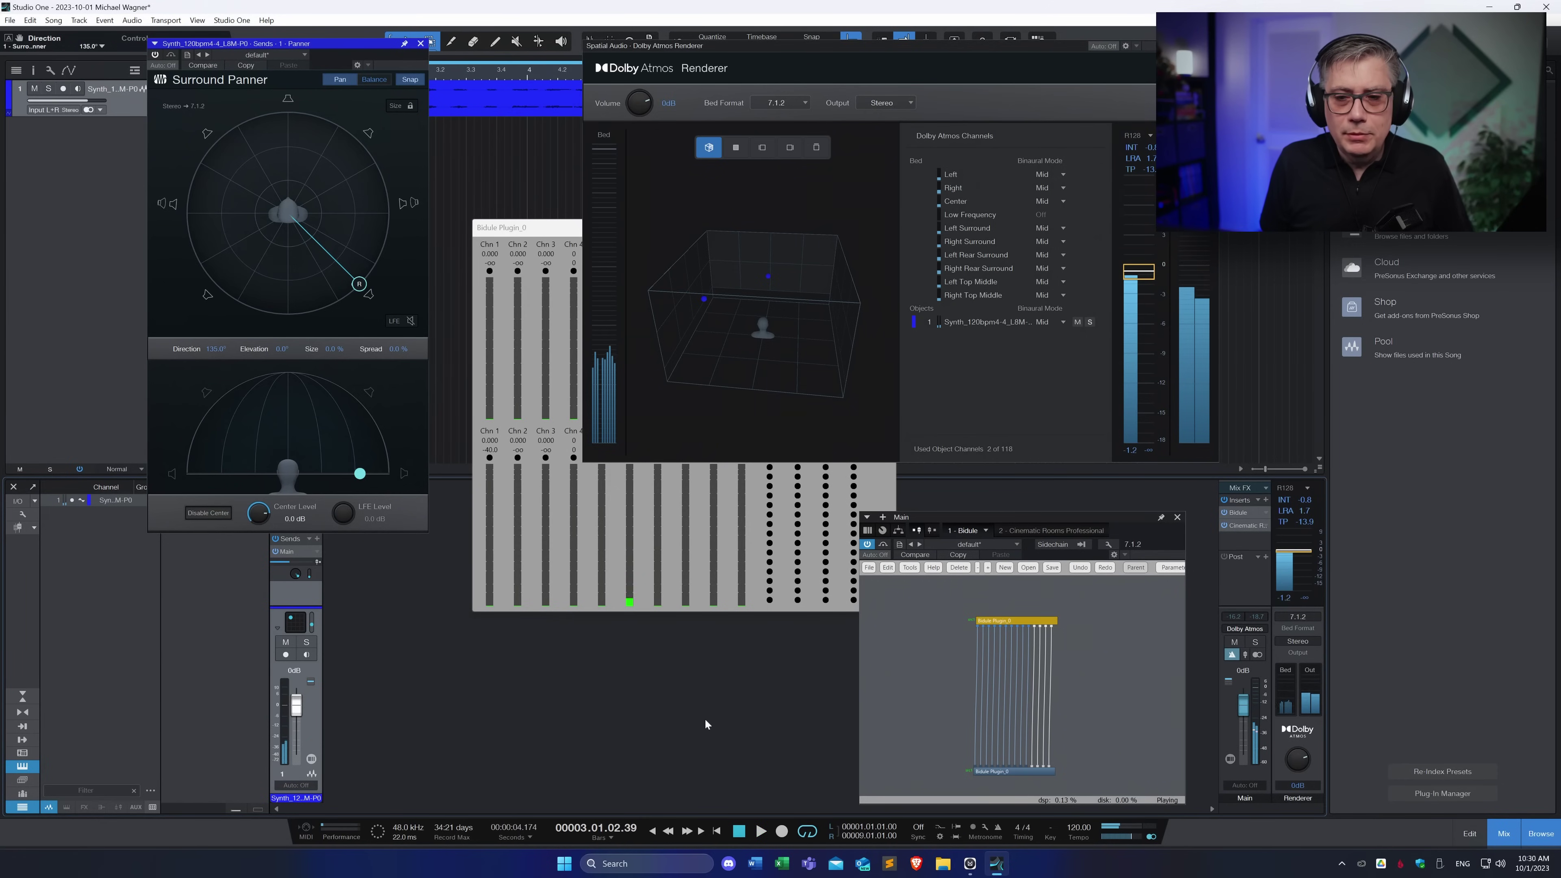
{"action": "left_click_drag", "start_coordinate": [549, 229], "coordinate": [426, 257]}
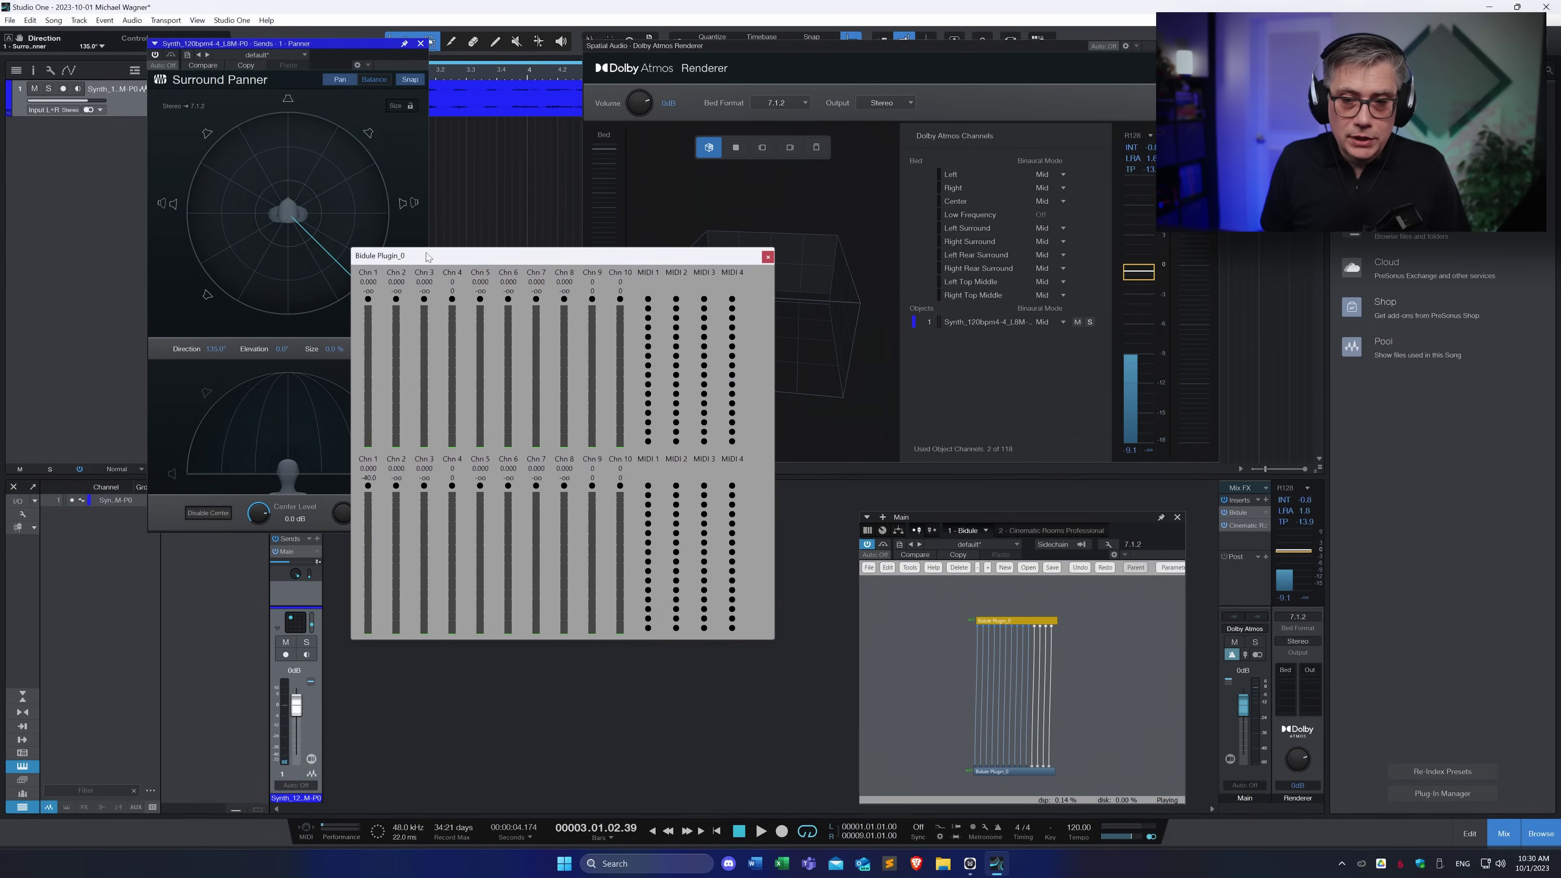
{"action": "left_click", "coordinate": [767, 257]}
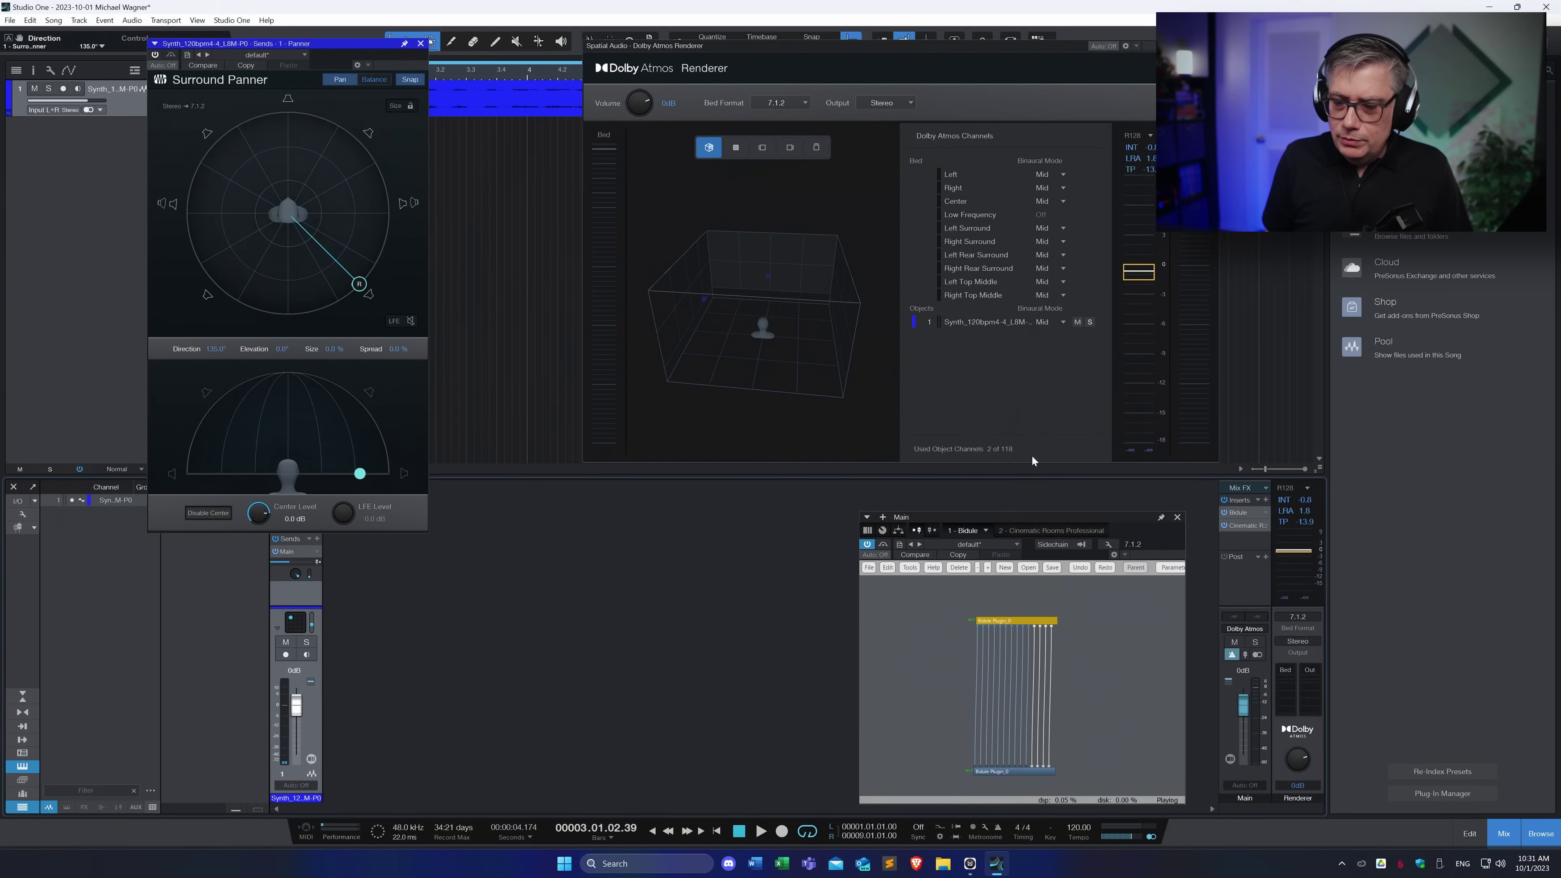
{"action": "left_click", "coordinate": [1178, 518]}
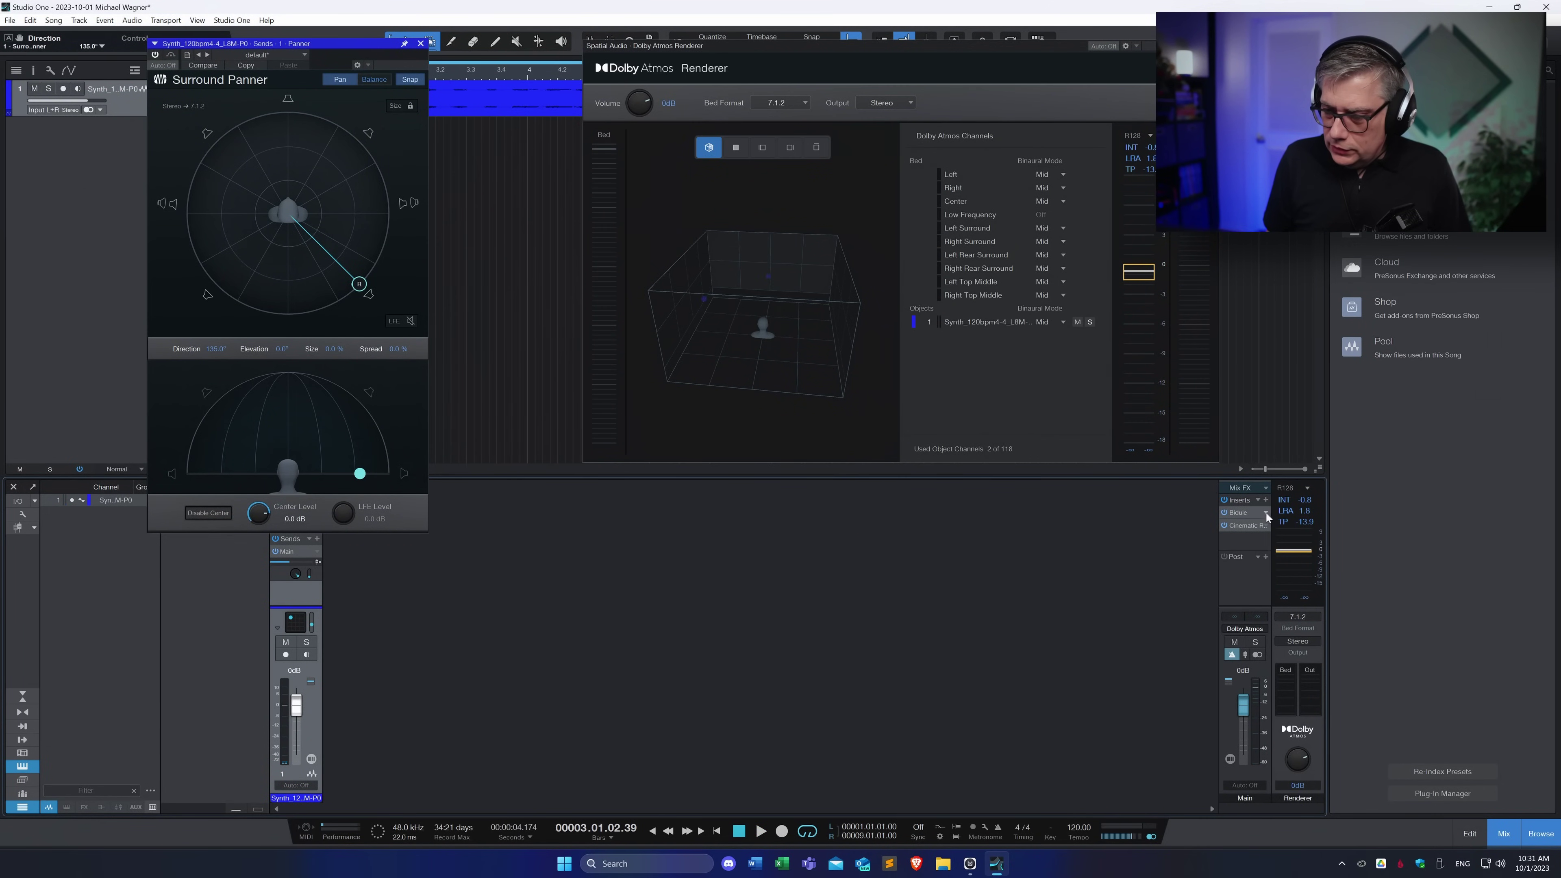
{"action": "left_click", "coordinate": [1266, 513]}
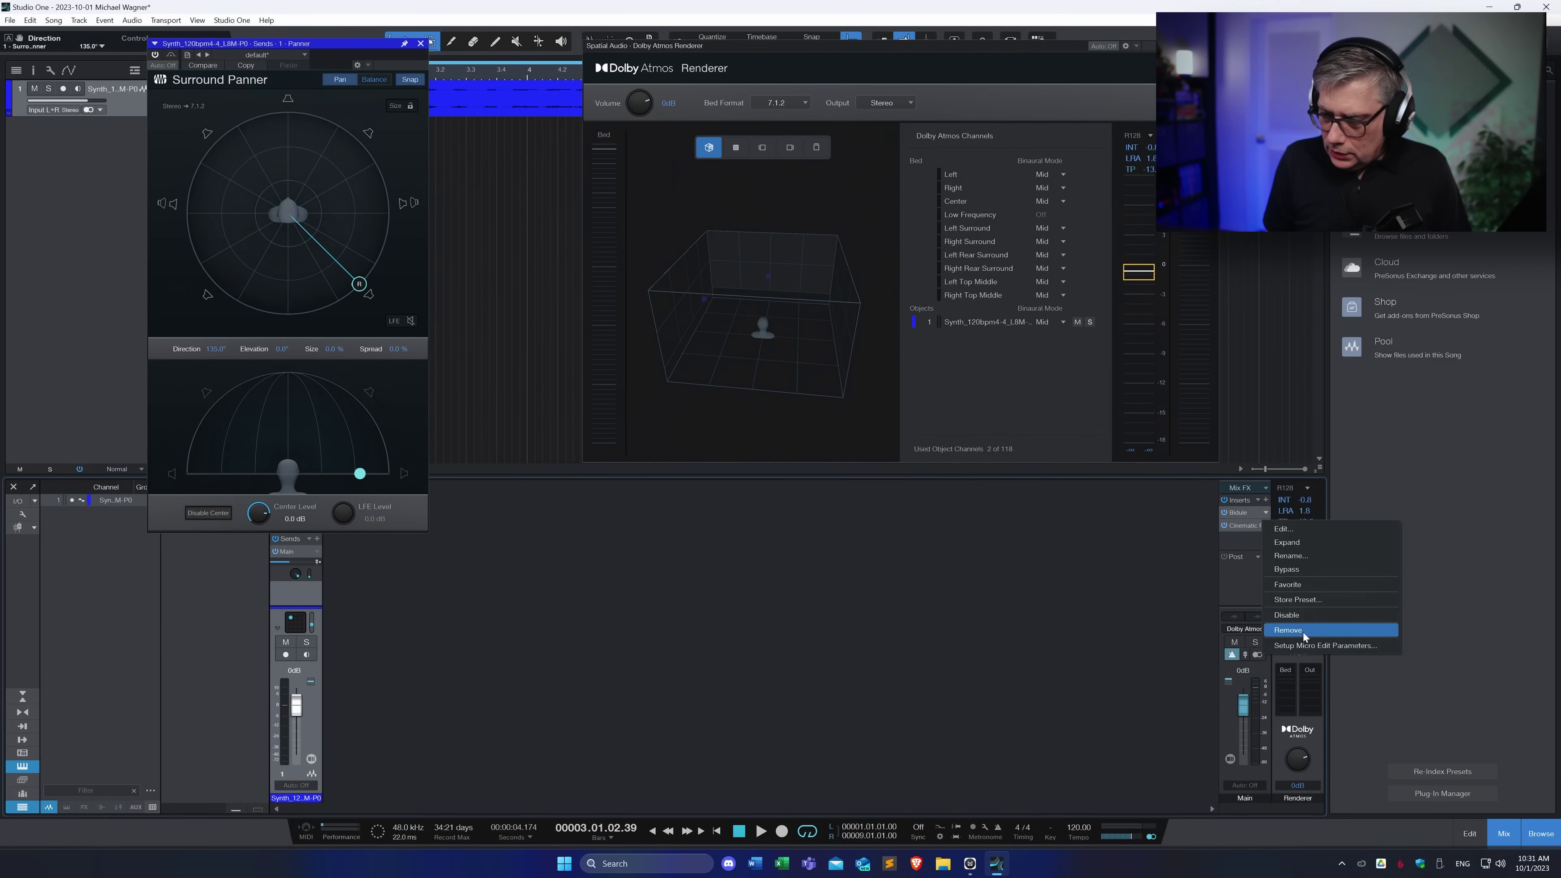
{"action": "left_click", "coordinate": [1303, 631]}
Open Cinematic Rooms on the Main channel, examine its collapsed layout and surround configuration settings, and close it
{"action": "left_click", "coordinate": [1244, 513]}
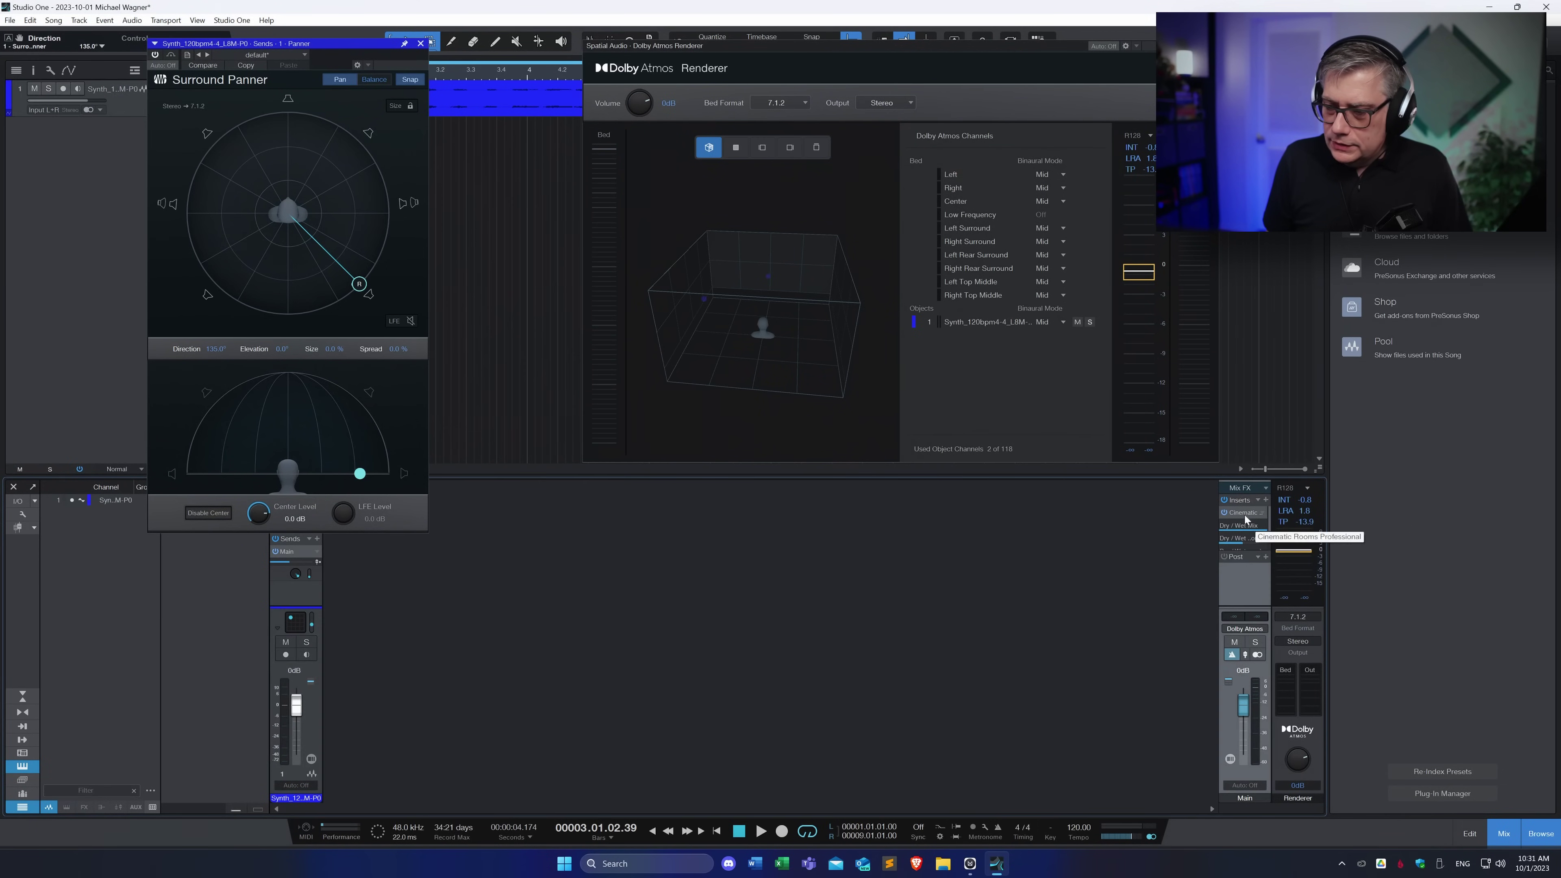
{"action": "left_click", "coordinate": [1244, 515]}
{"action": "left_click_drag", "start_coordinate": [1065, 269], "coordinate": [663, 214]}
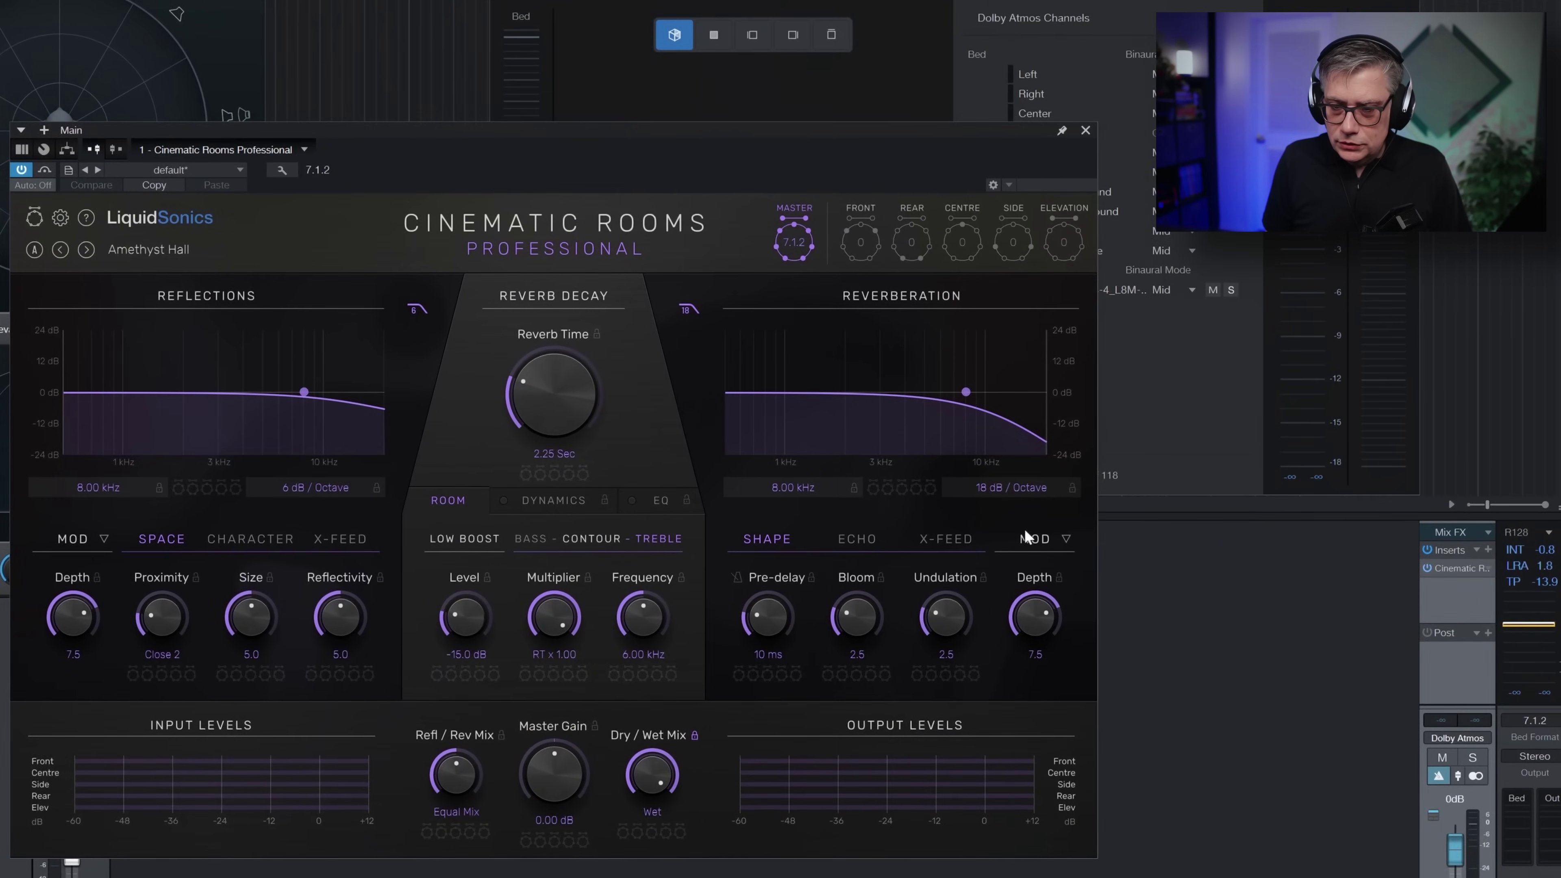
{"action": "left_click", "coordinate": [31, 219]}
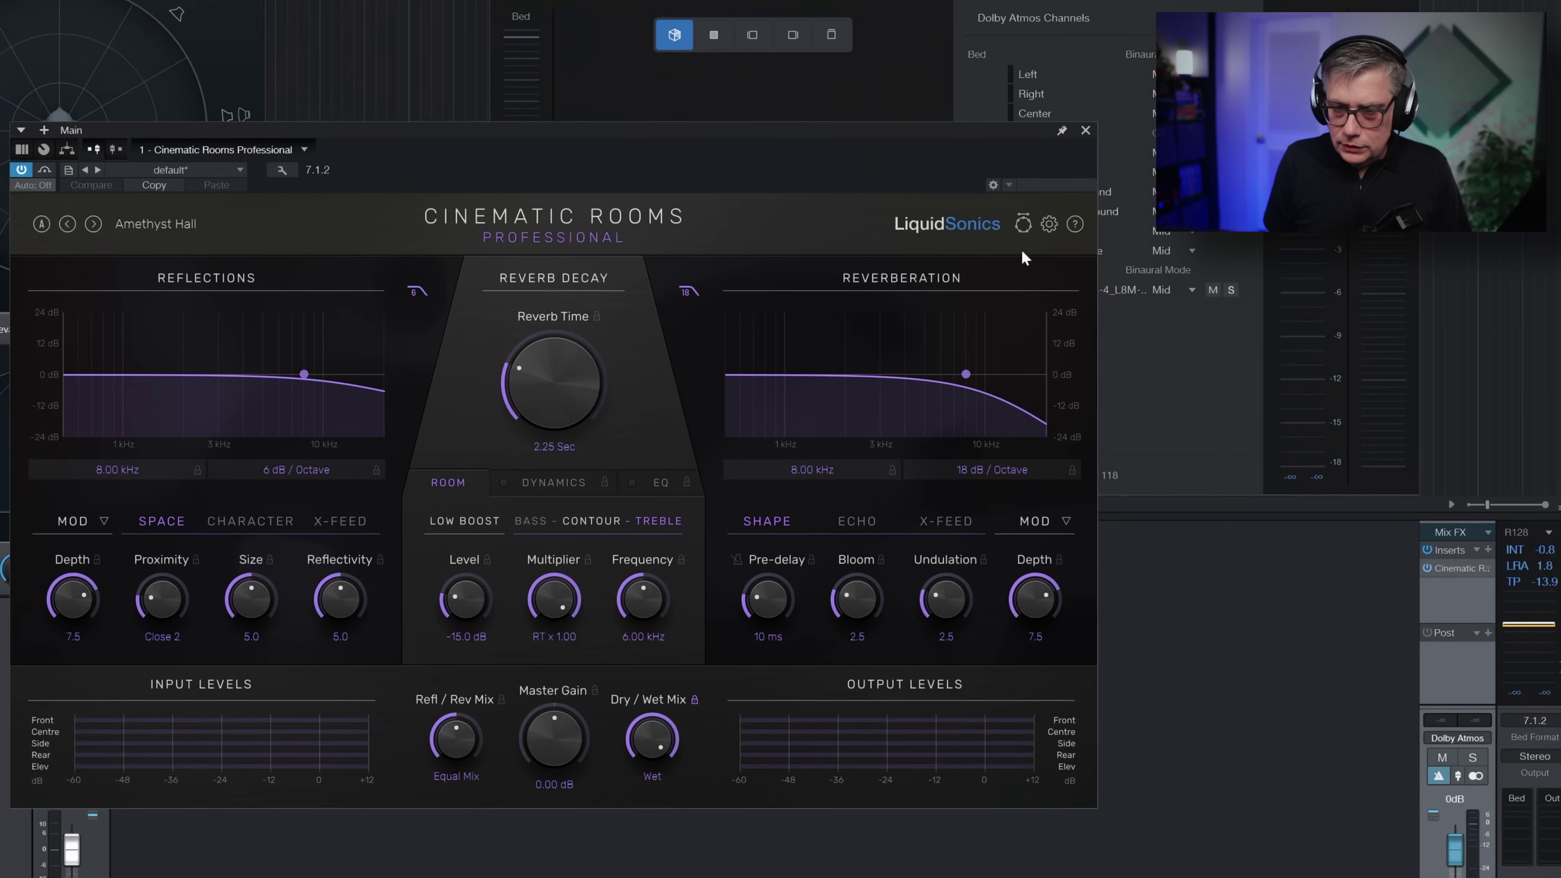
{"action": "left_click", "coordinate": [1050, 225]}
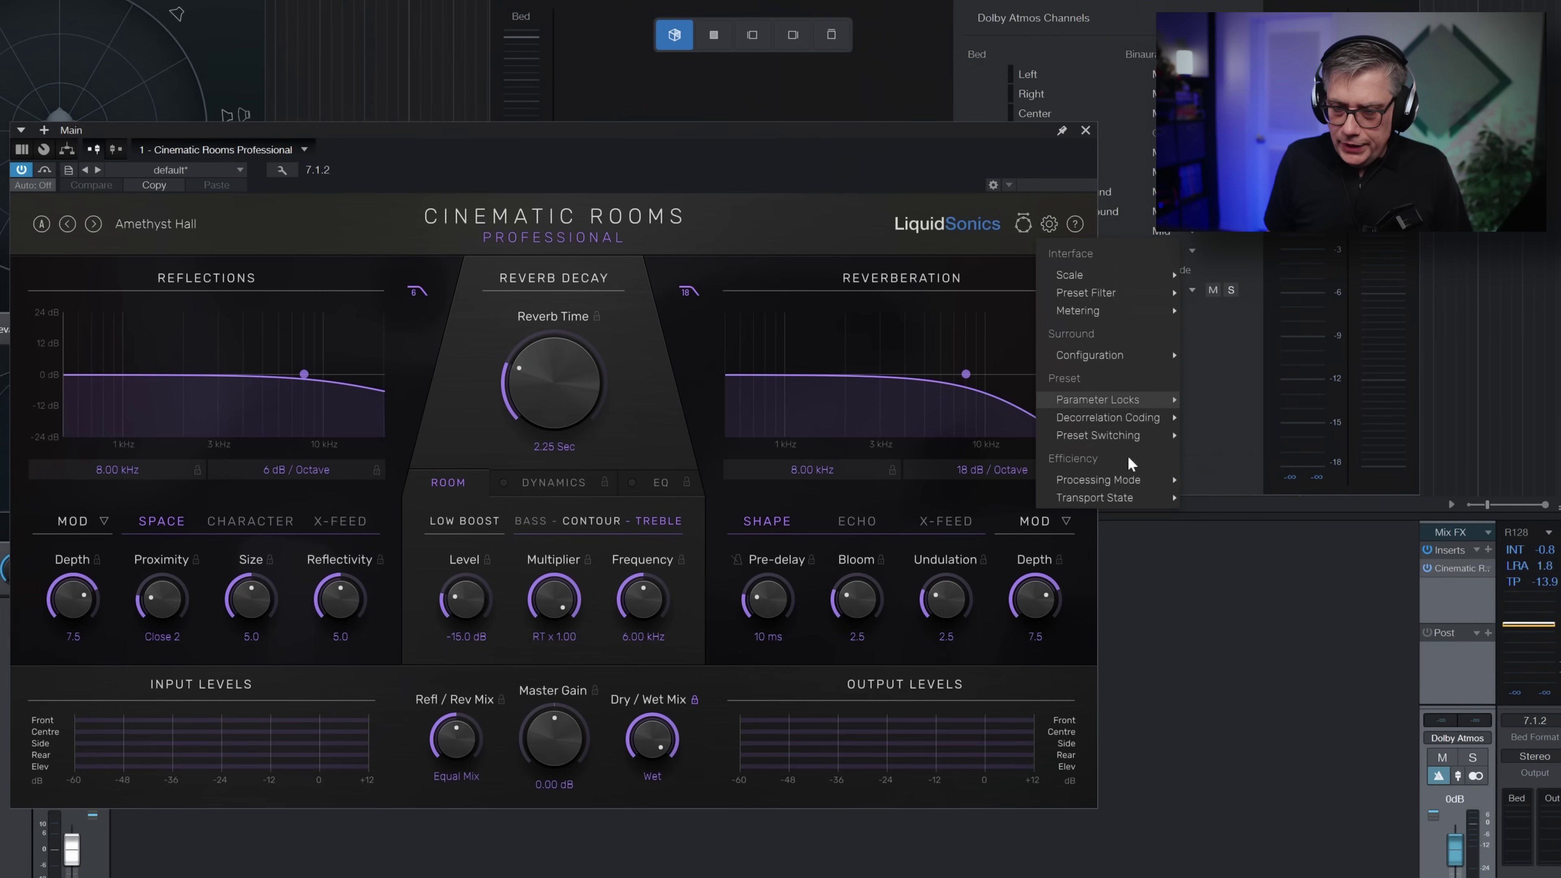
{"action": "mouse_move", "coordinate": [1092, 354]}
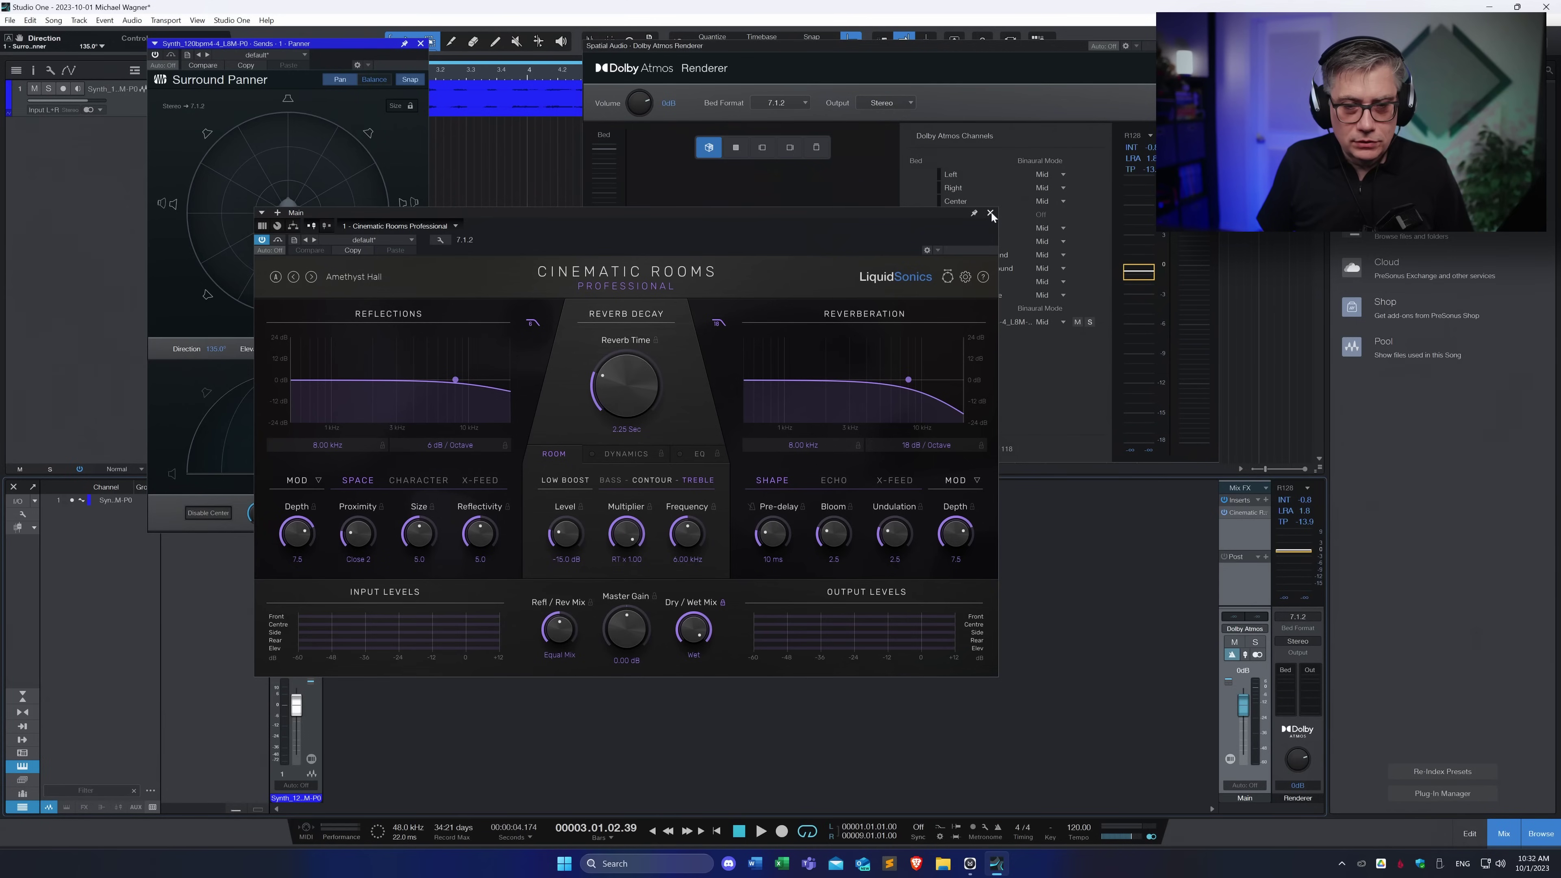
{"action": "left_click", "coordinate": [991, 213]}
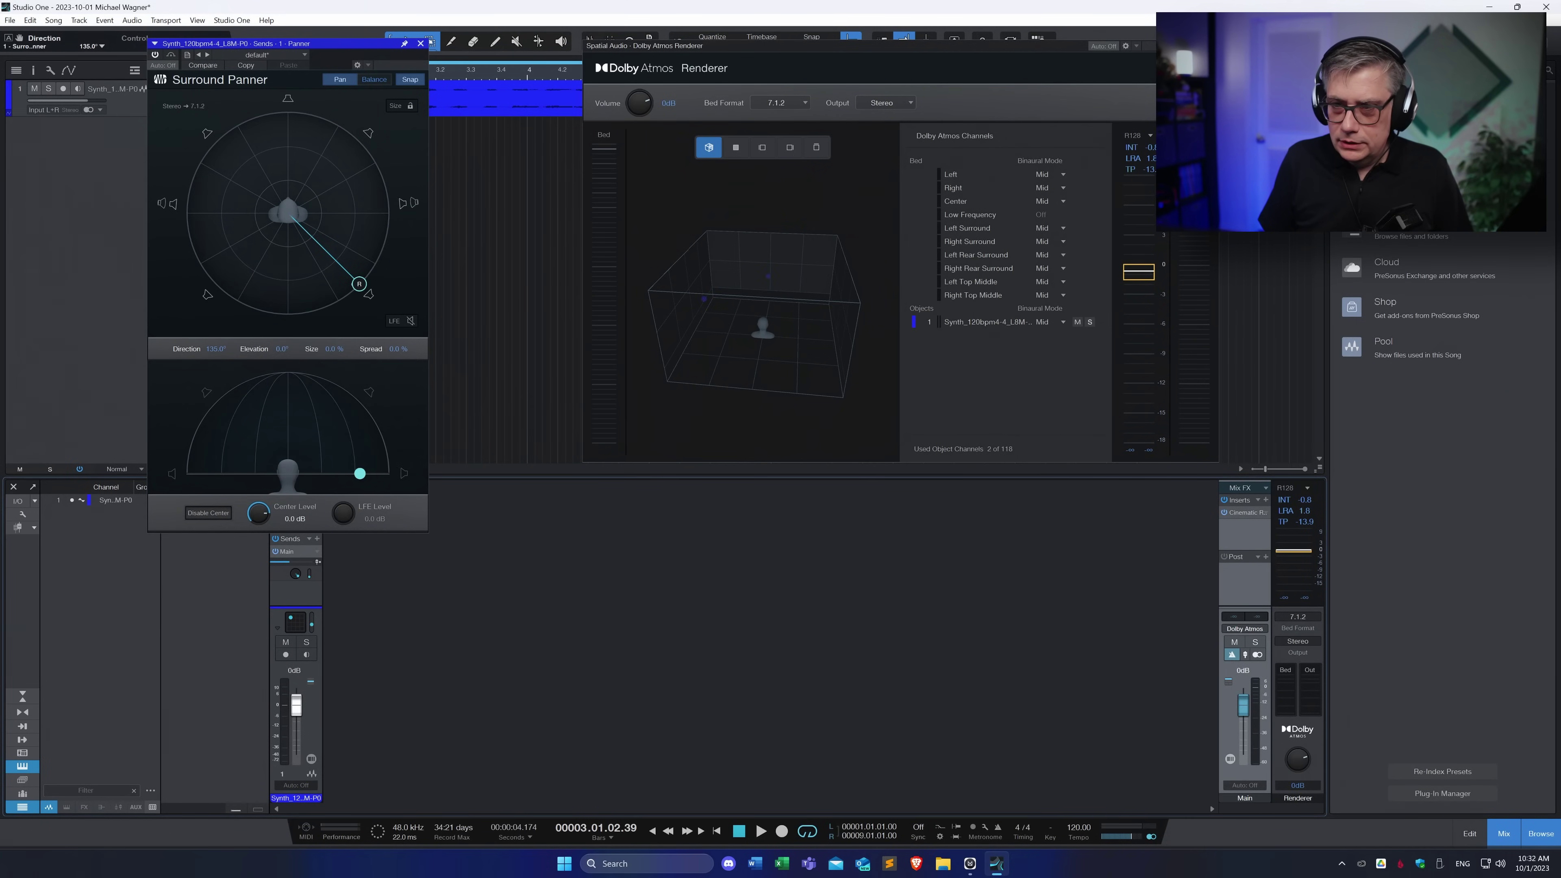
Close the Dolby Atmos Renderer and set the synth send's Surround Panner to 100 % spread and -45° direction
{"action": "left_click", "coordinate": [1208, 45]}
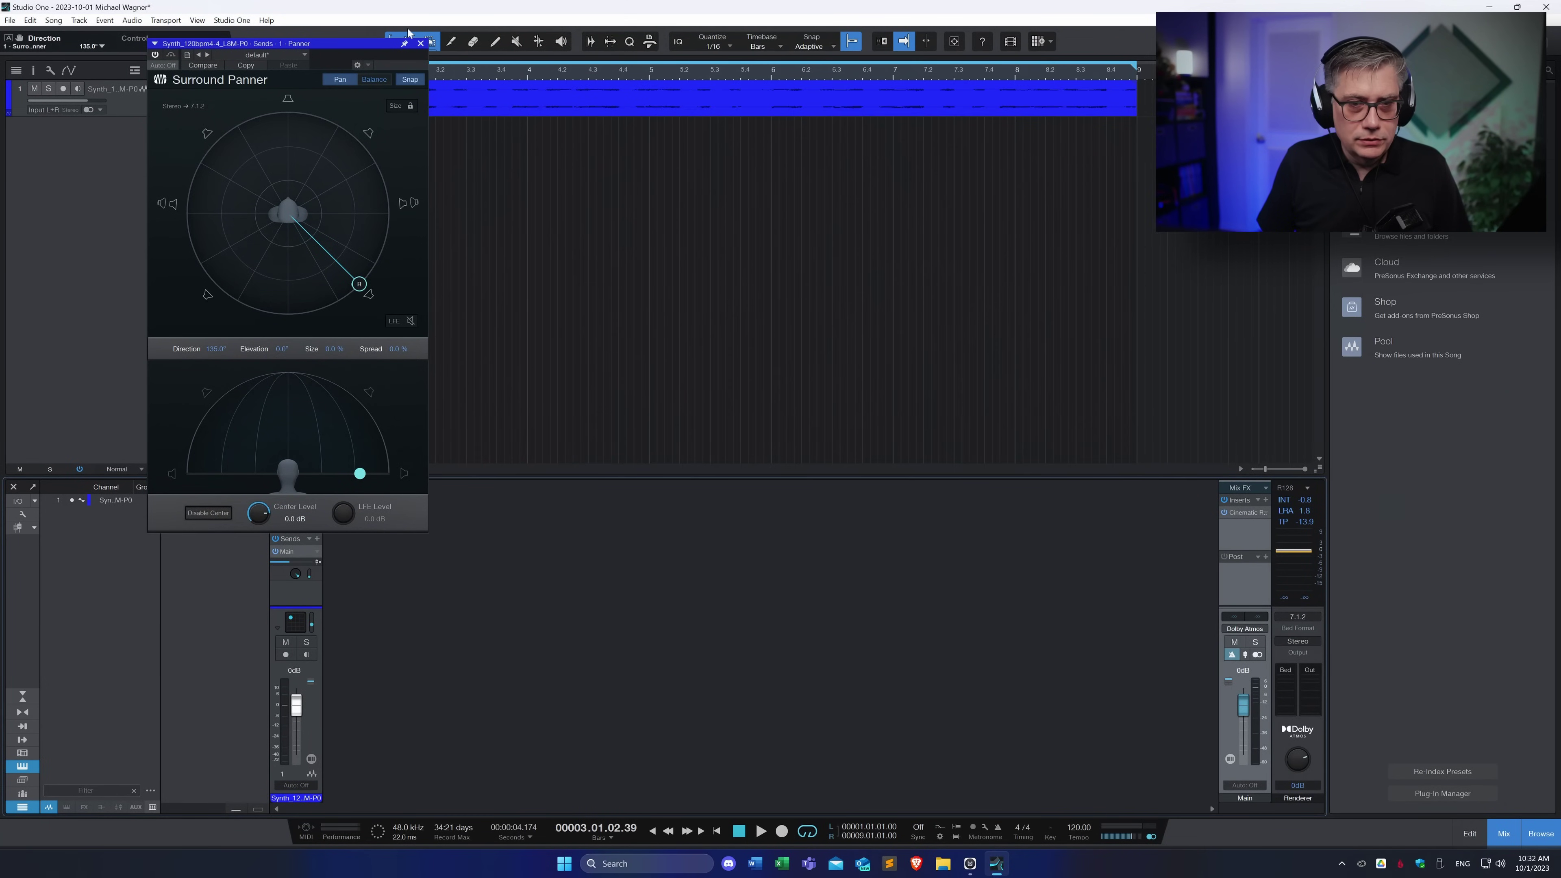
{"action": "left_click", "coordinate": [422, 43]}
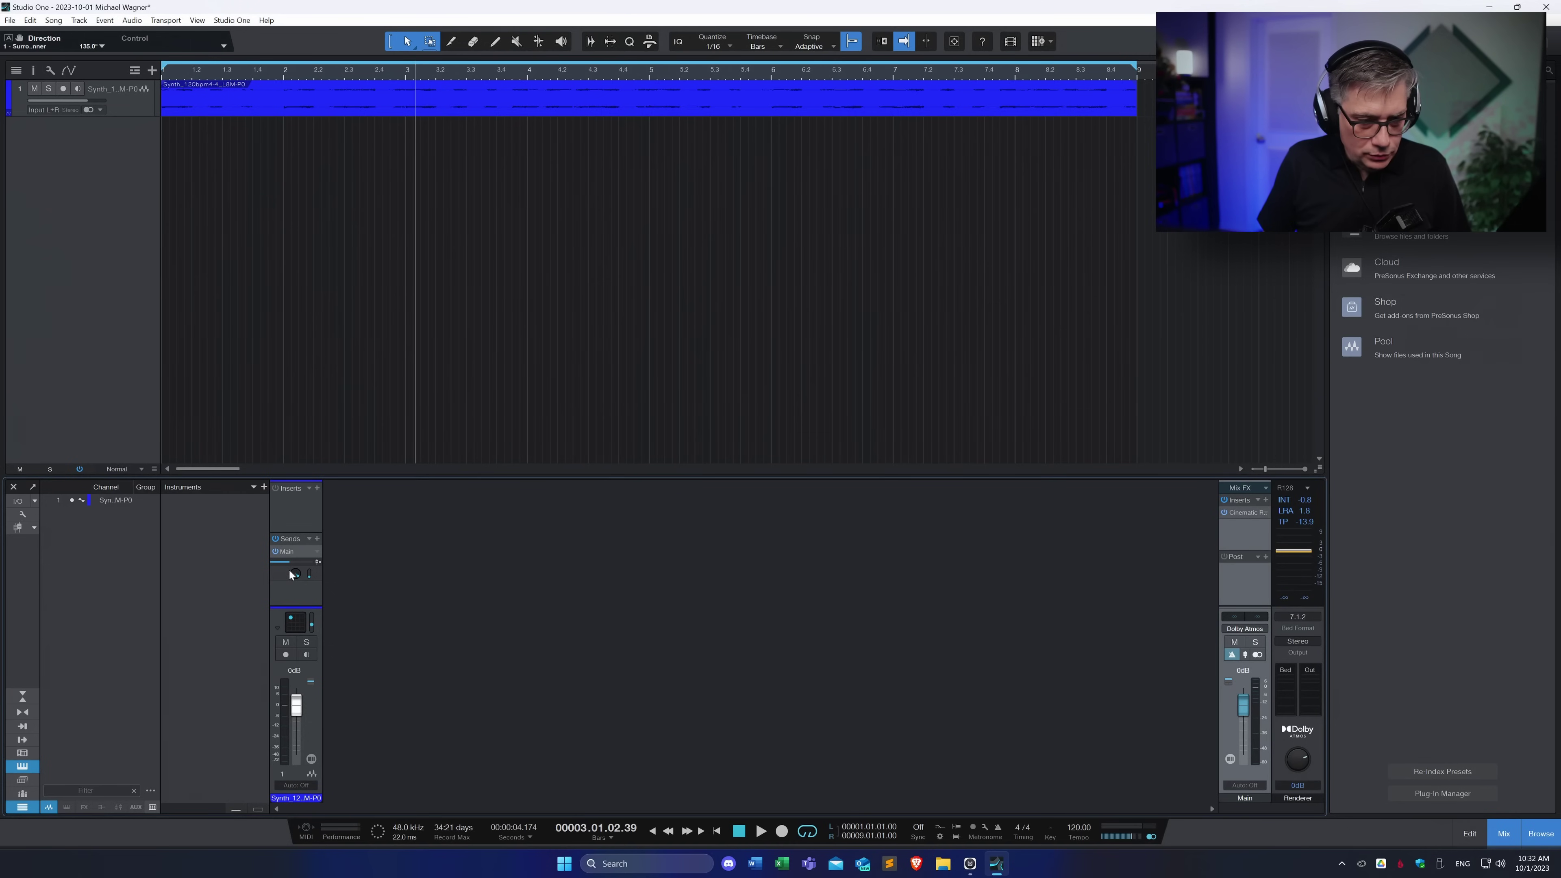
{"action": "left_click", "coordinate": [295, 576]}
{"action": "left_click_drag", "start_coordinate": [397, 349], "coordinate": [386, 357]}
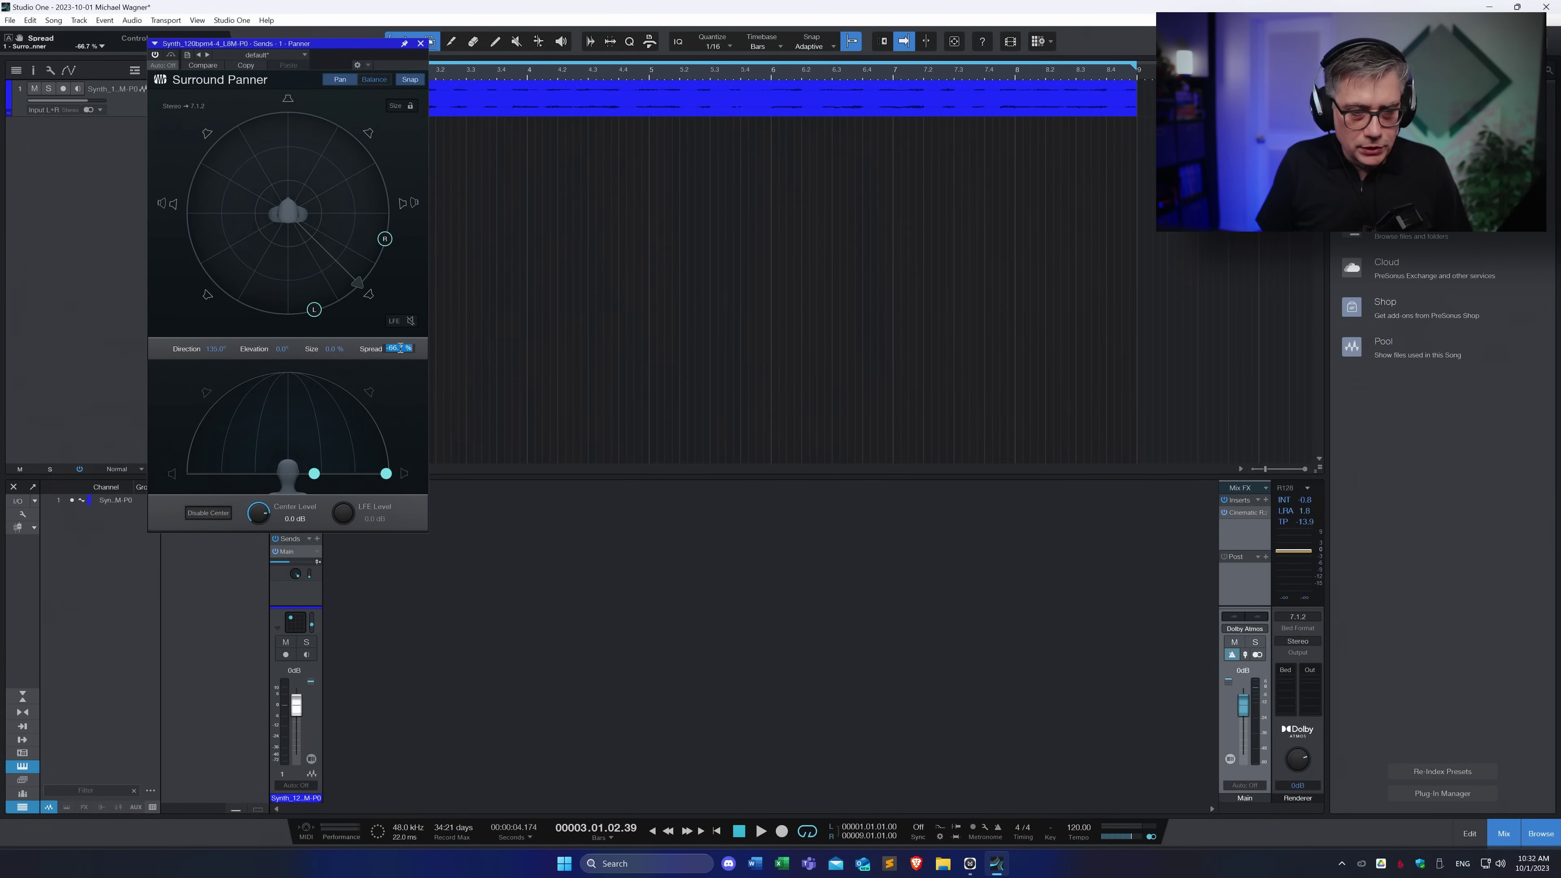
{"action": "type", "text": "100"}
{"action": "key", "text": "Return"}
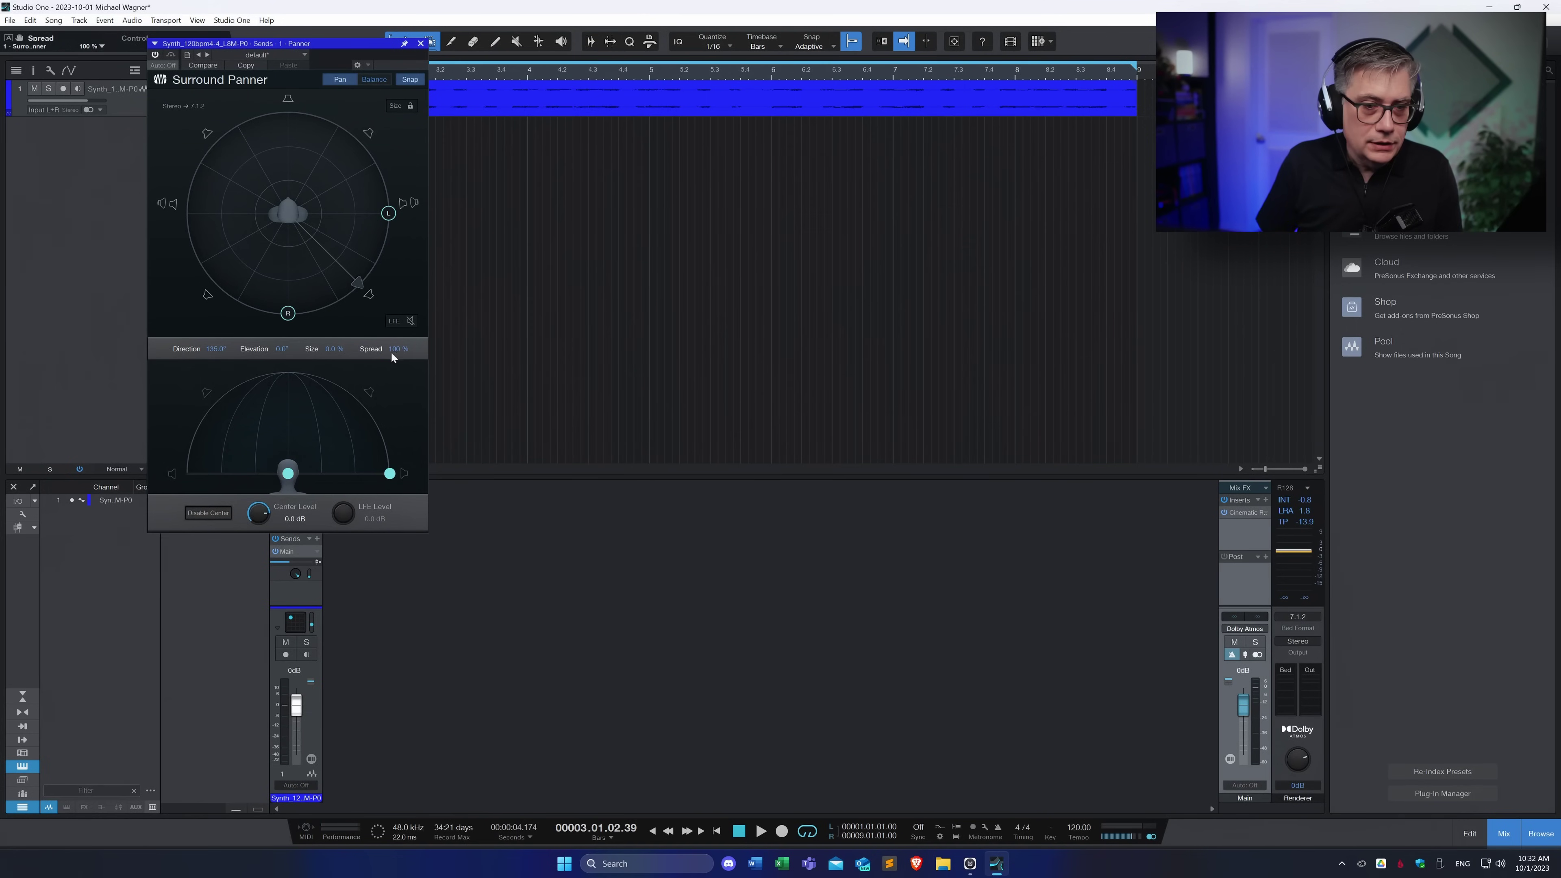
{"action": "left_click_drag", "start_coordinate": [359, 285], "coordinate": [186, 105]}
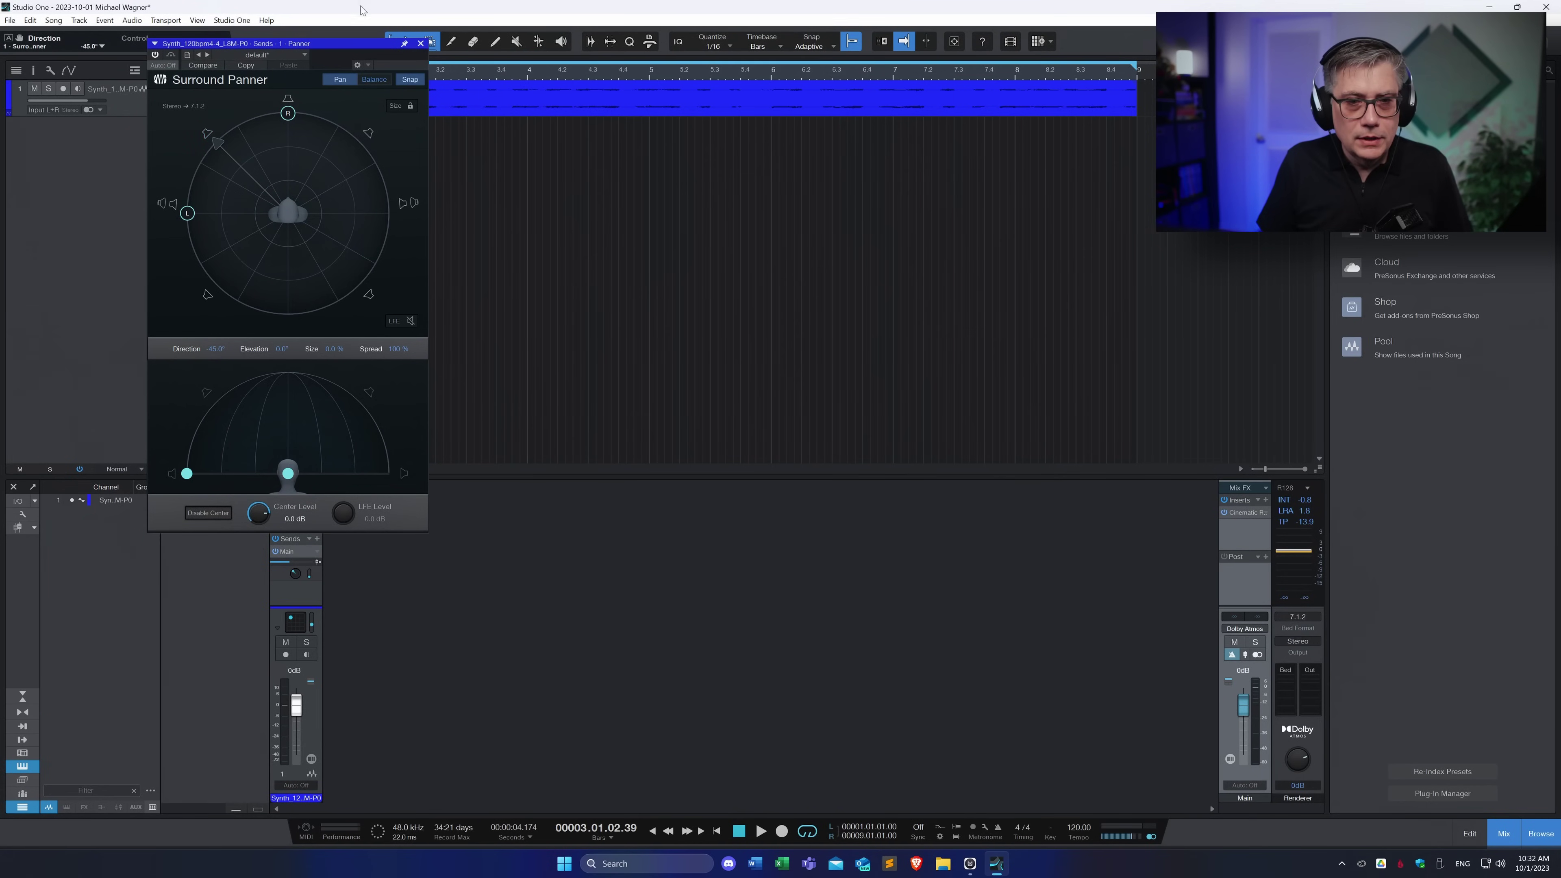
{"action": "left_click", "coordinate": [420, 43]}
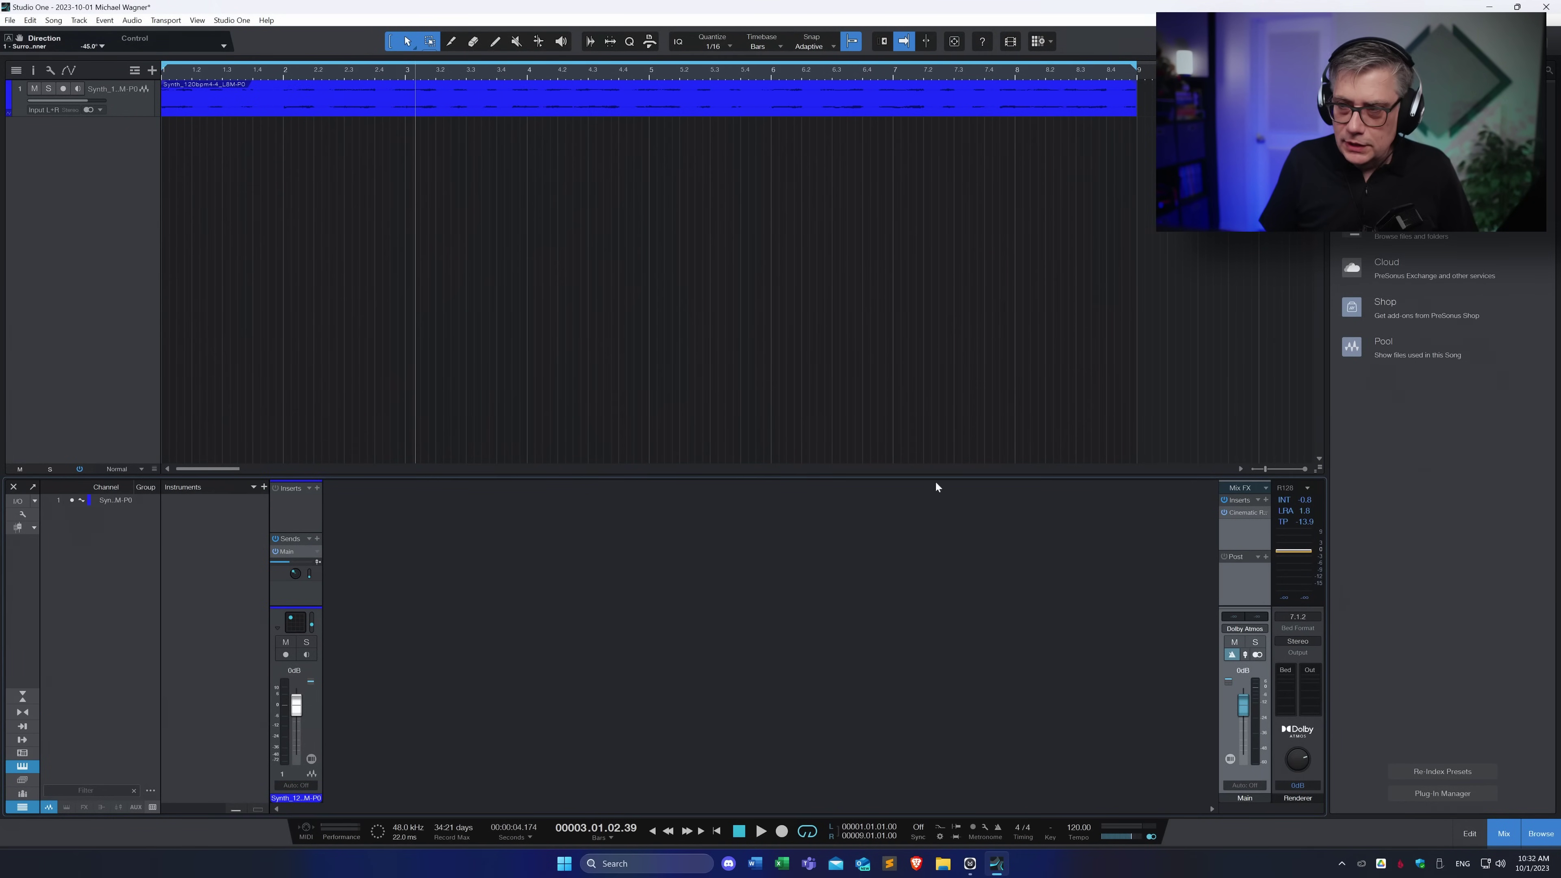
Import a bass loop at bar 1 and a keys loop at bar 5, each on its own new track
{"action": "left_click", "coordinate": [1518, 7]}
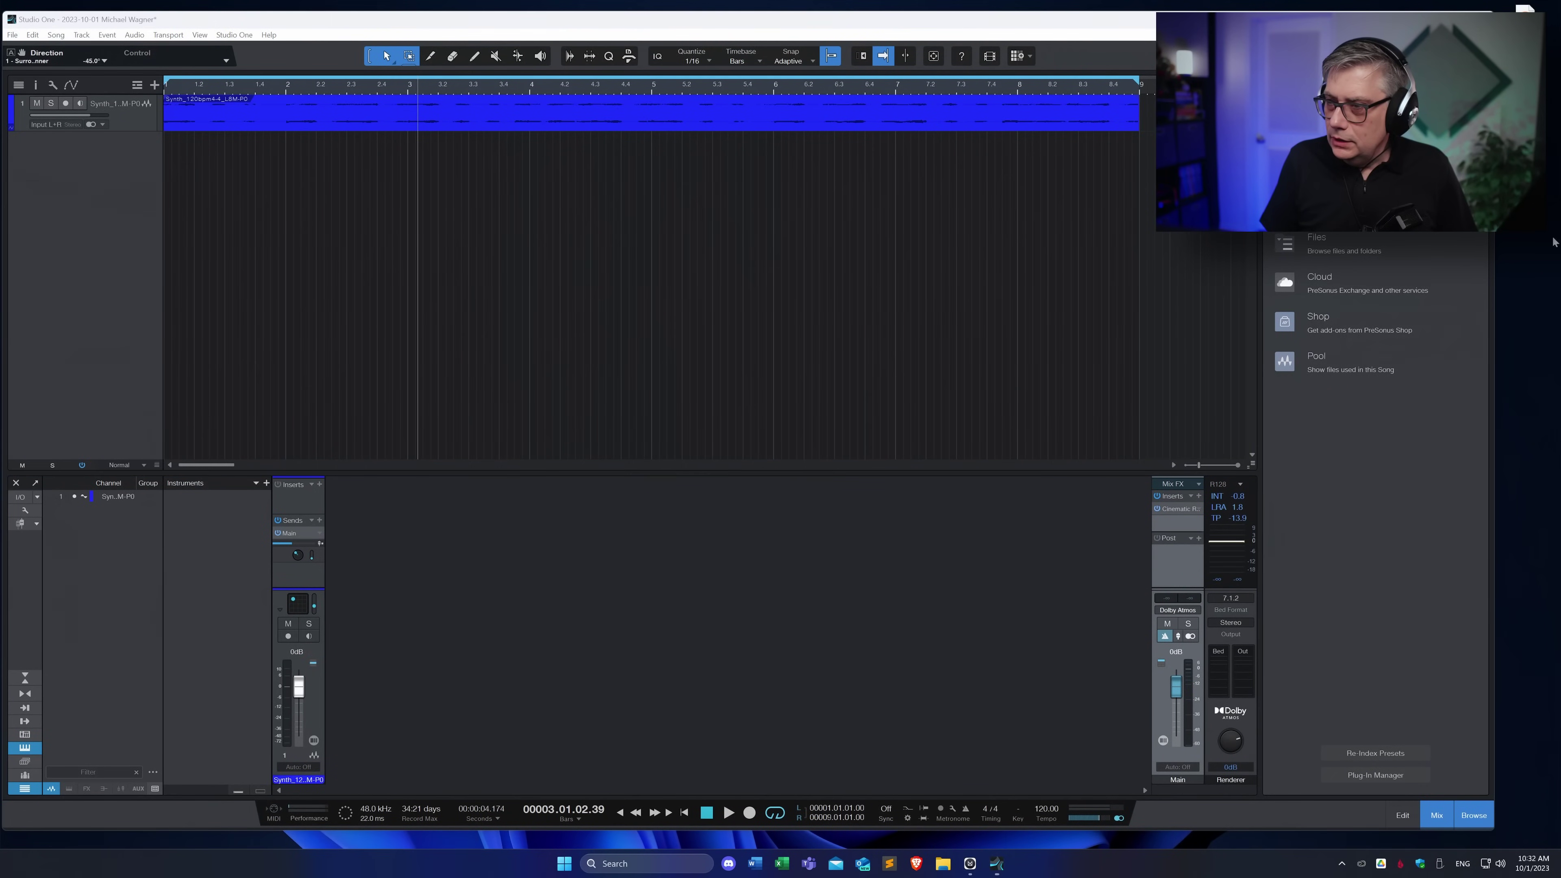
{"action": "left_click_drag", "start_coordinate": [1558, 254], "coordinate": [174, 245]}
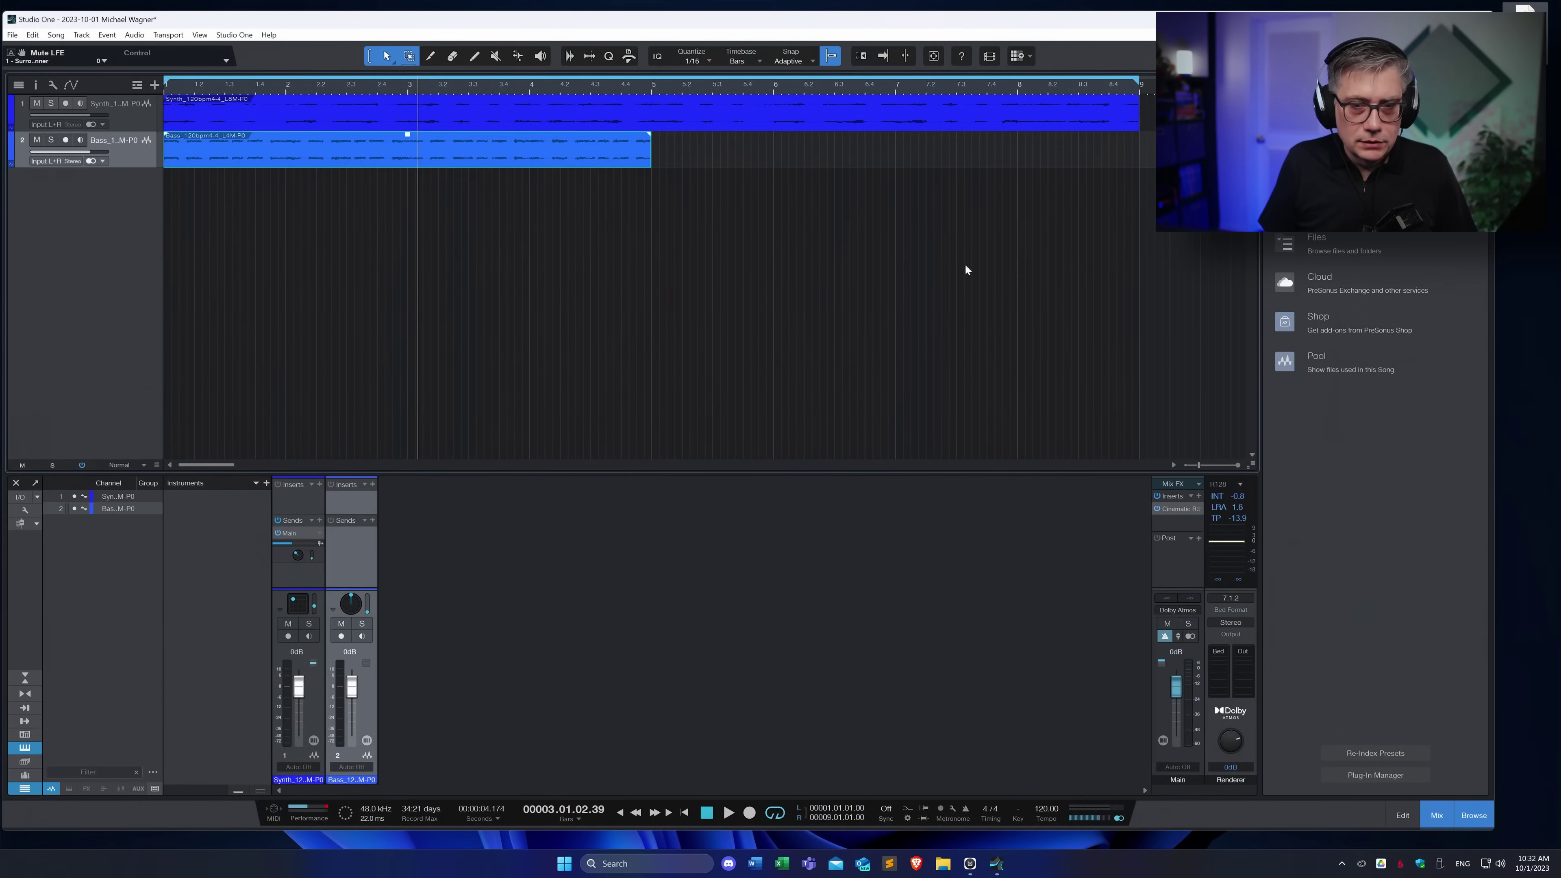
{"action": "left_click_drag", "start_coordinate": [1557, 338], "coordinate": [676, 307]}
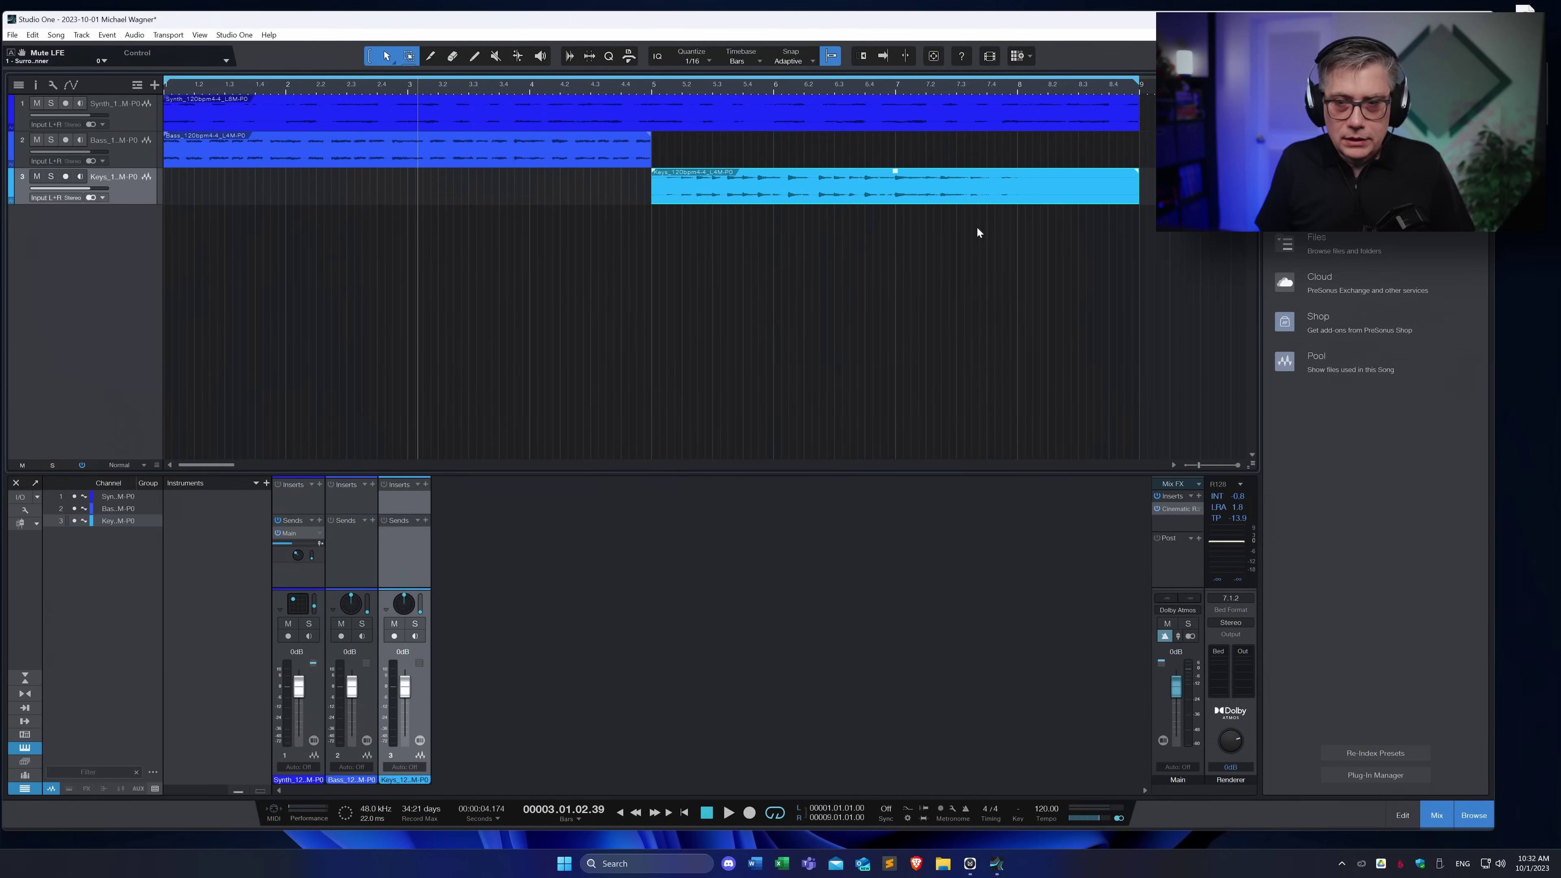
Maximize the song window and switch the bass and keys channels to the Spatial Object Panner, closing each panner window
{"action": "key", "text": "super+Up"}
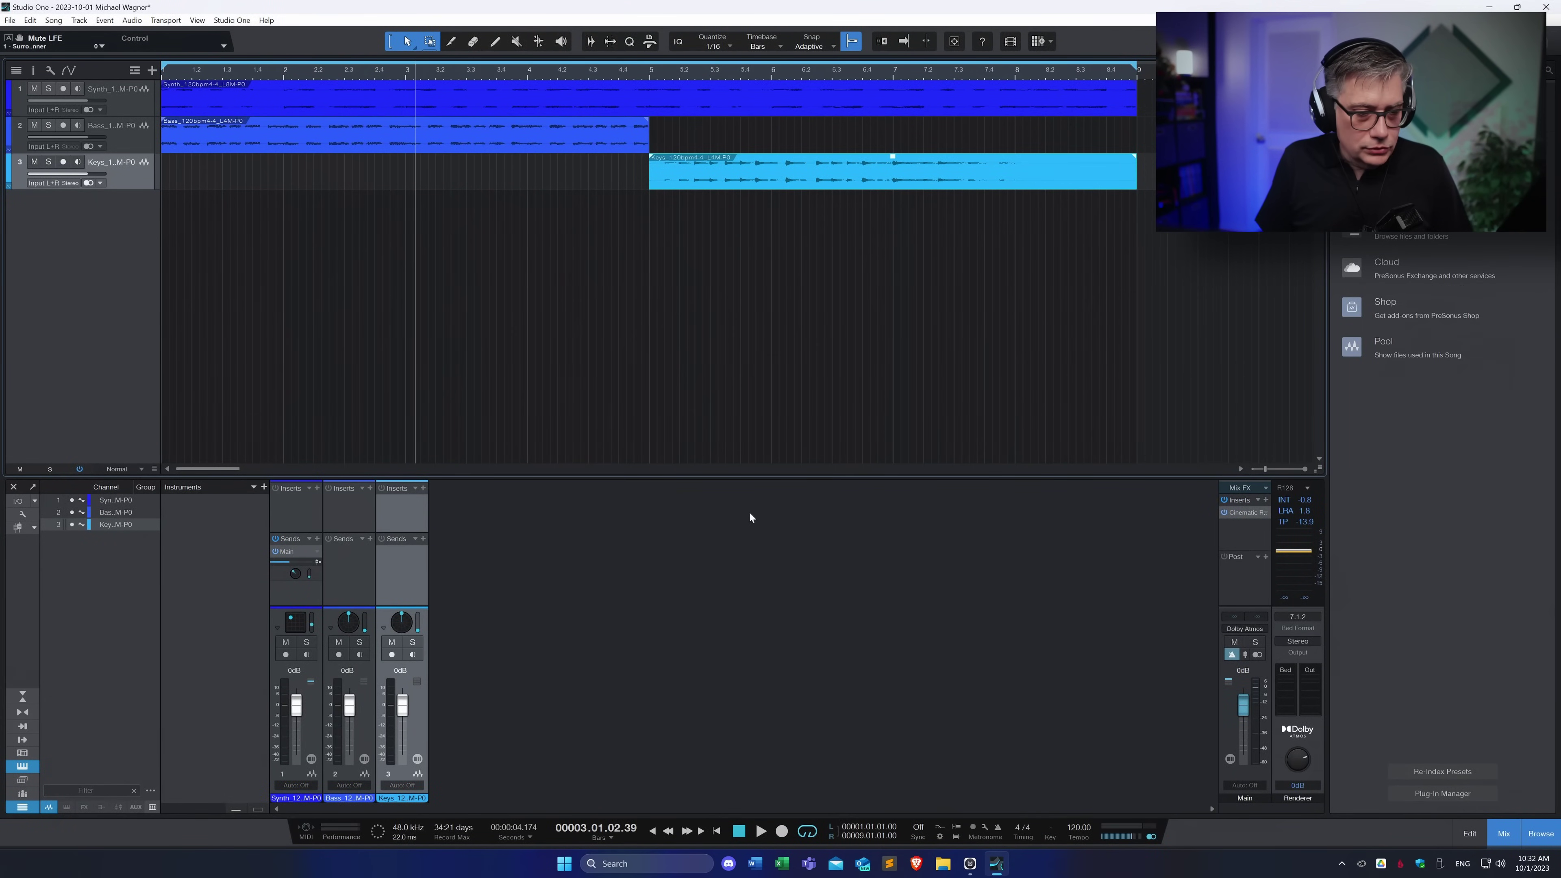
{"action": "right_click", "coordinate": [332, 626]}
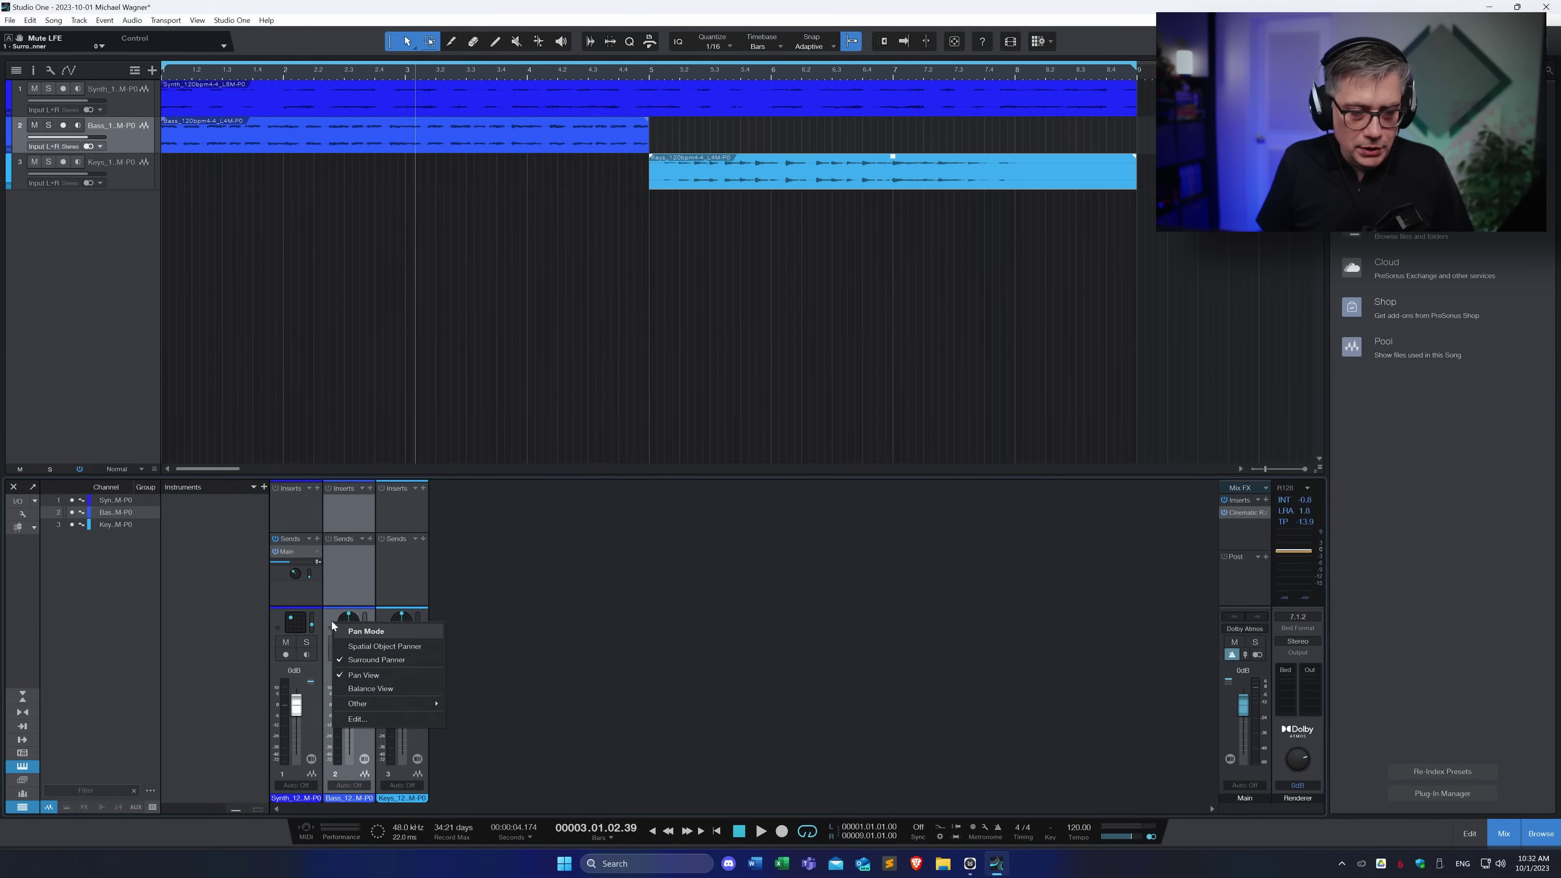
{"action": "left_click", "coordinate": [348, 647]}
{"action": "left_click", "coordinate": [420, 43]}
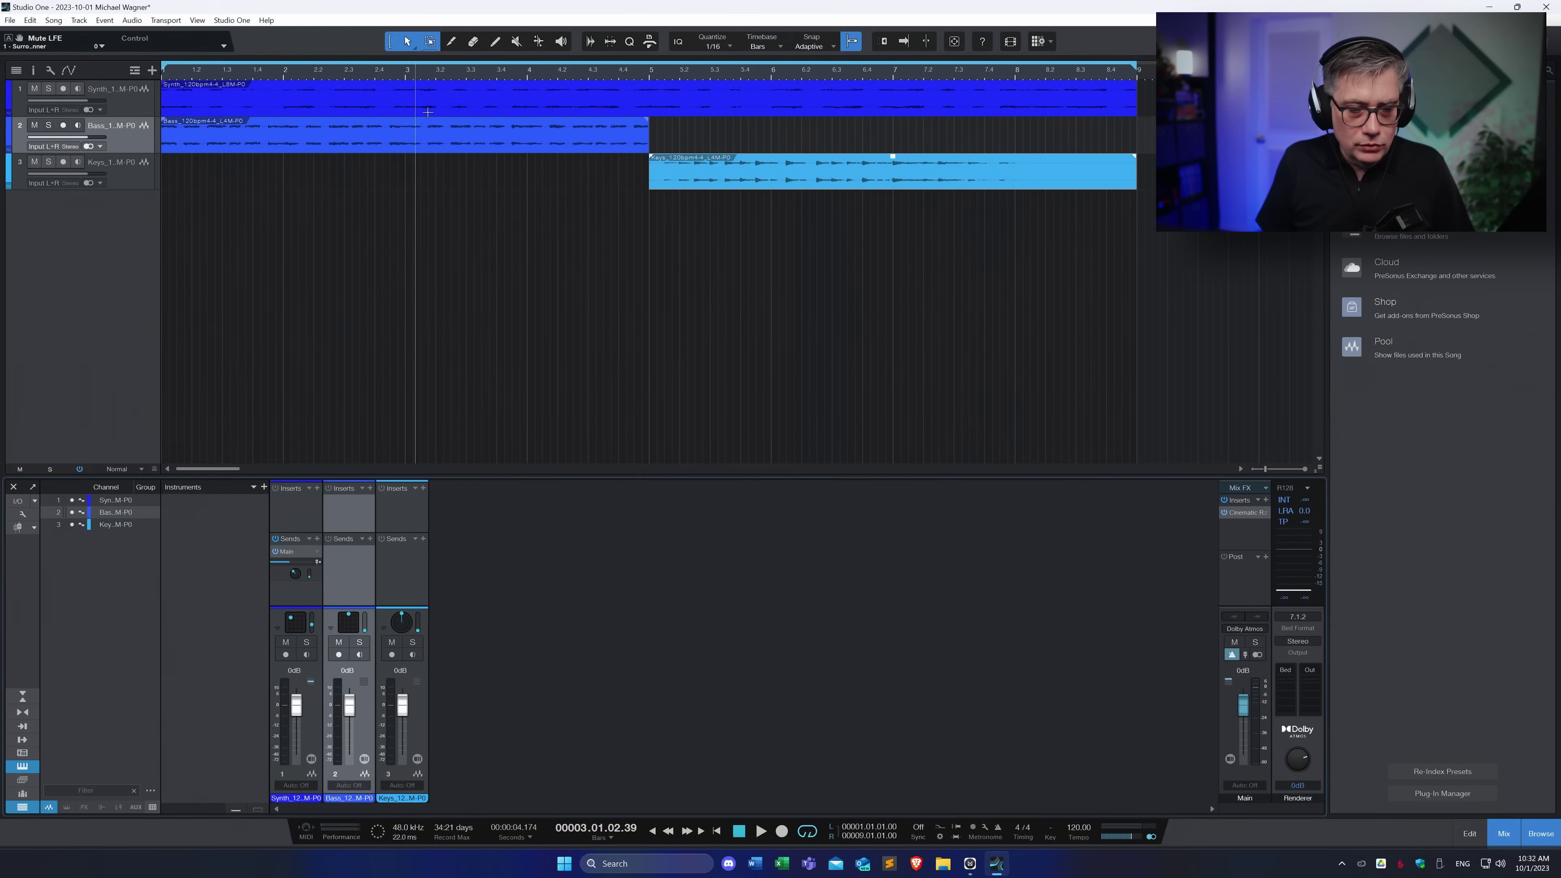
{"action": "left_click", "coordinate": [384, 627]}
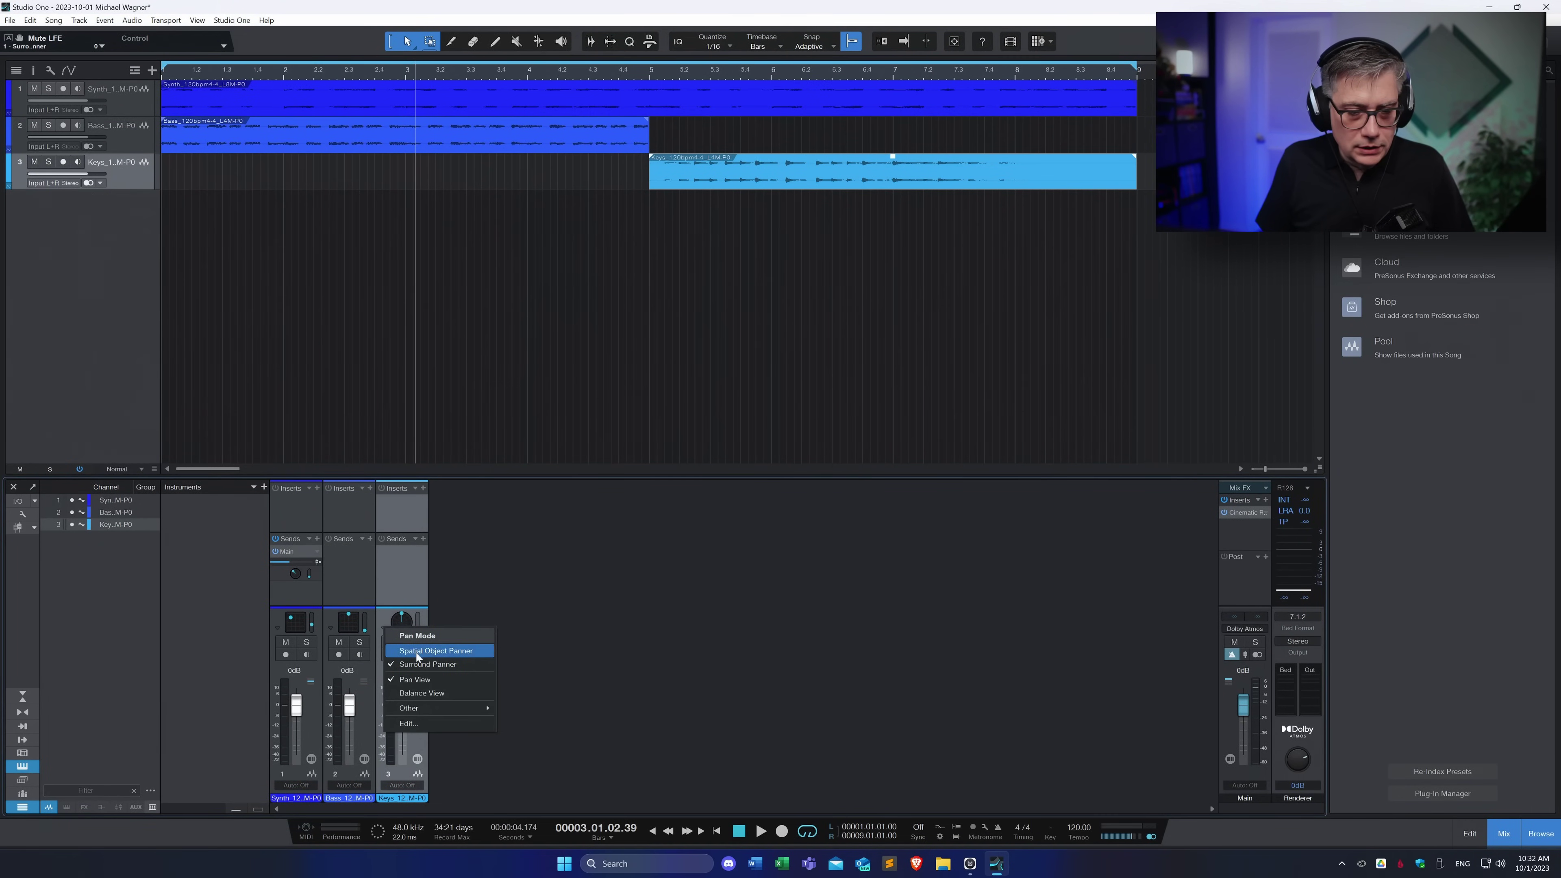
{"action": "left_click", "coordinate": [416, 652]}
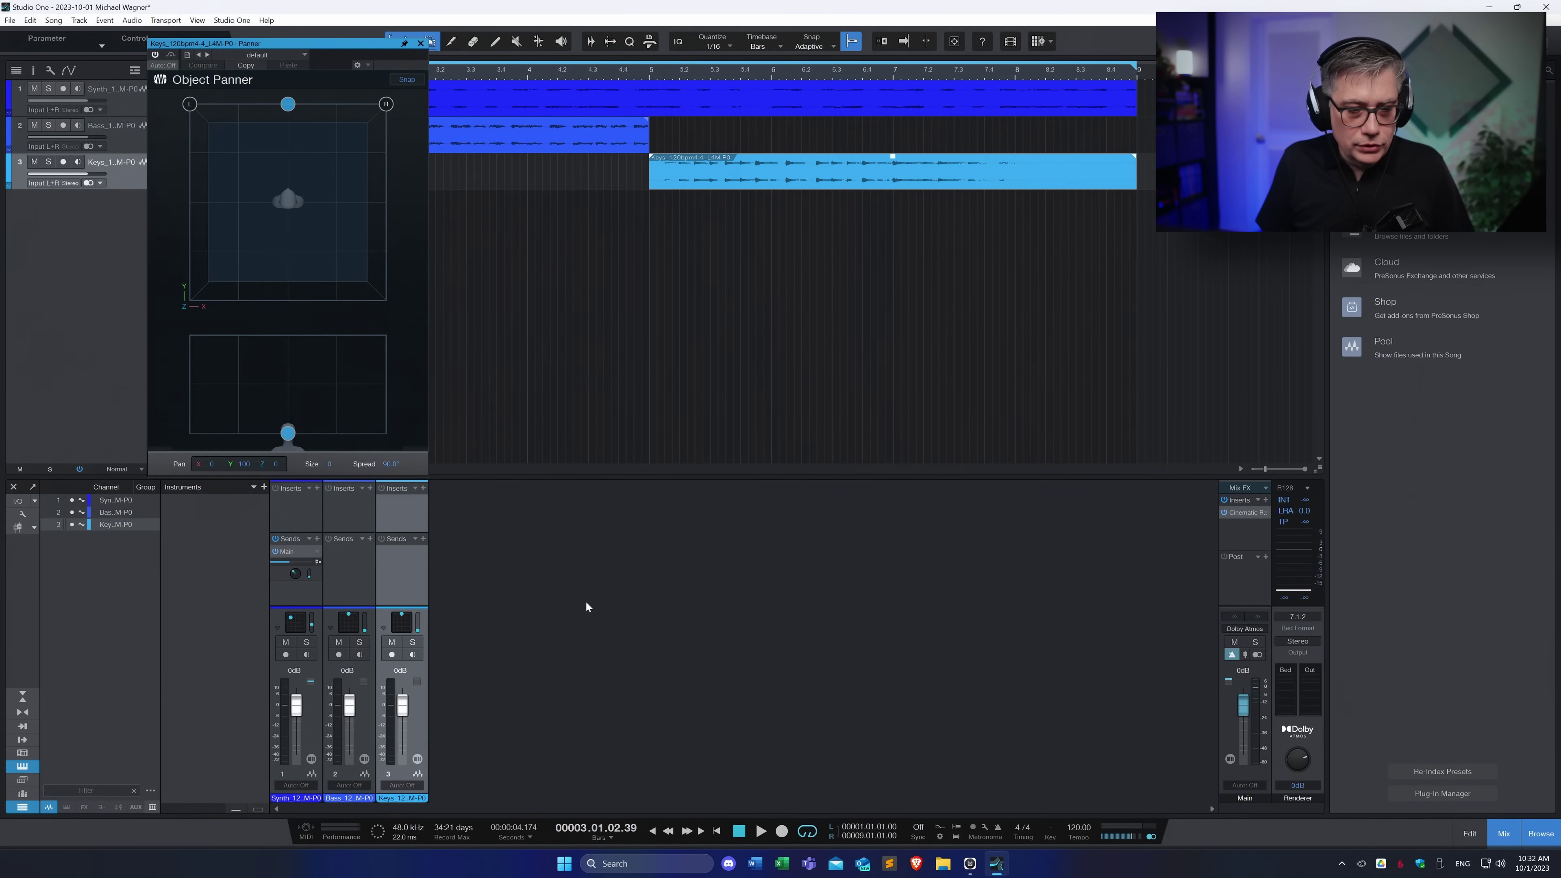
{"action": "left_click", "coordinate": [420, 44]}
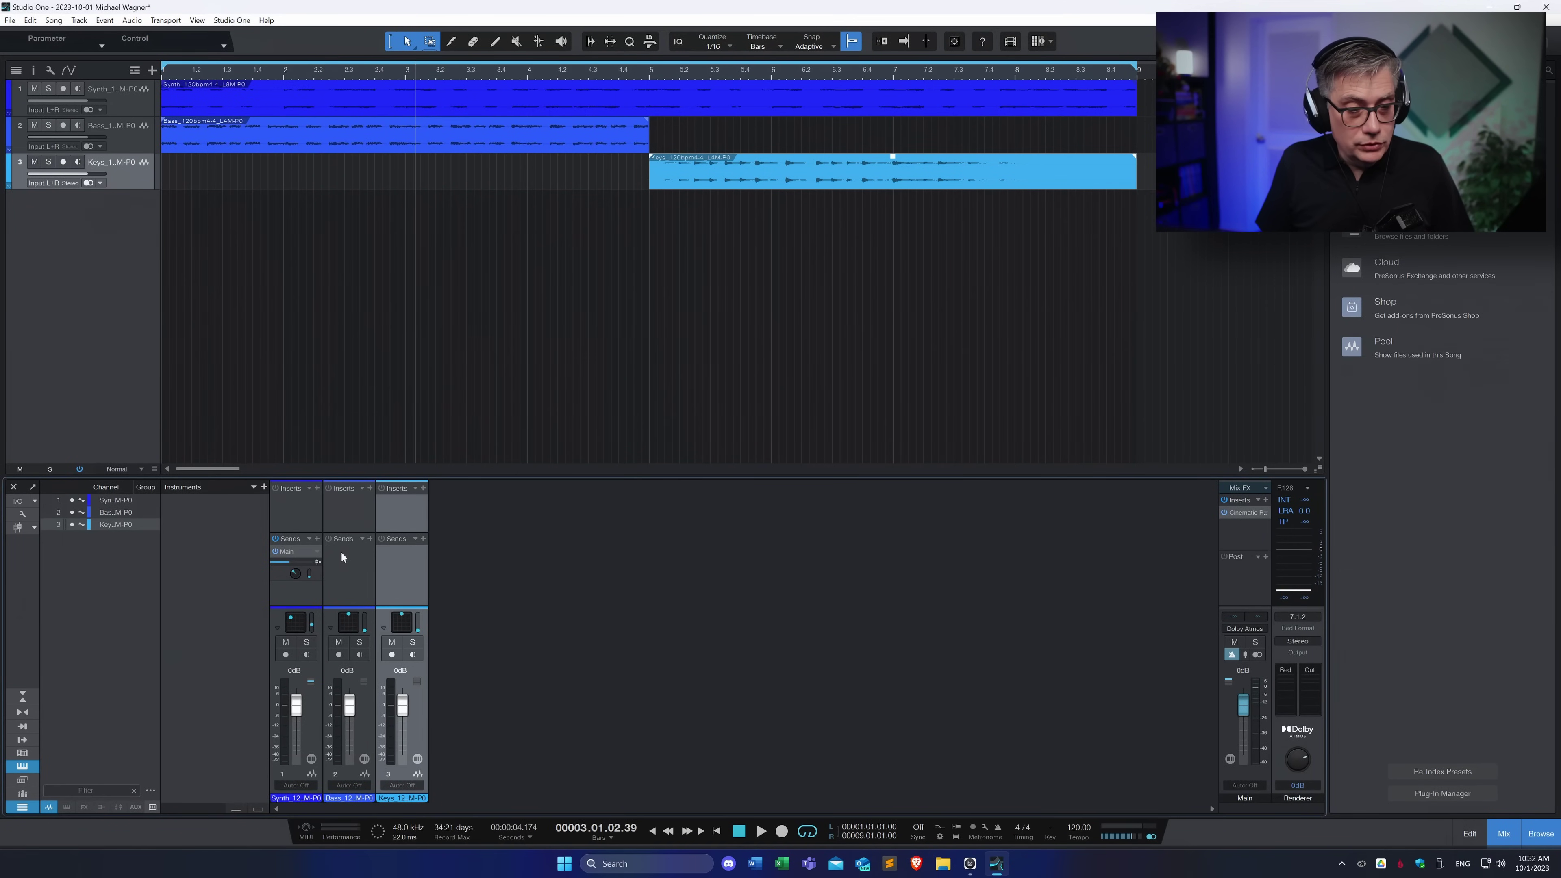
Add a send to Main on both the bass and keys channels
{"action": "left_click", "coordinate": [369, 535]}
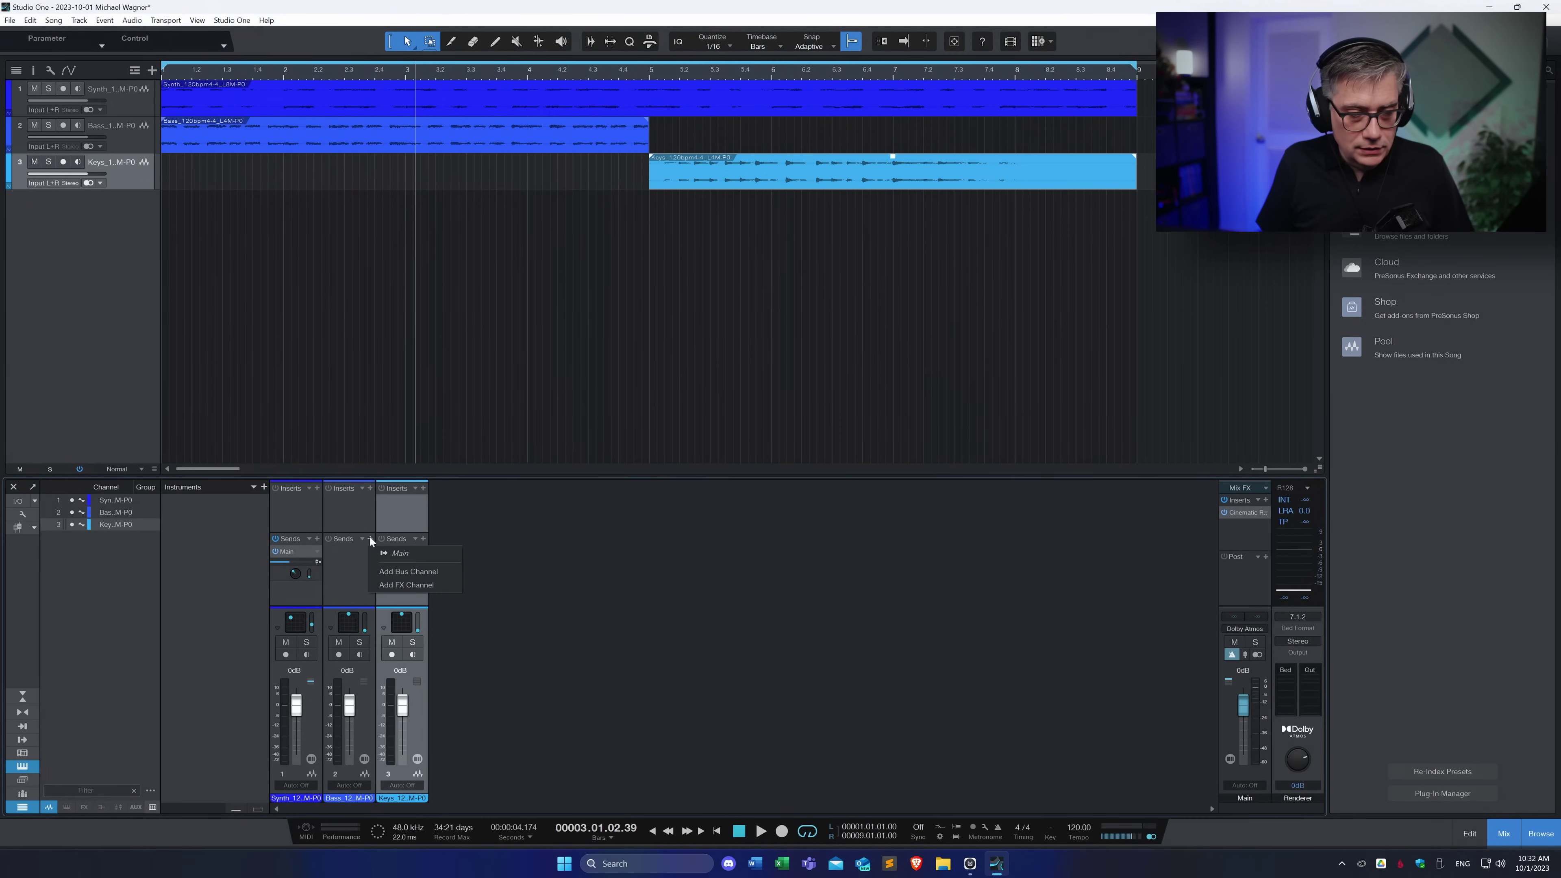
{"action": "left_click", "coordinate": [399, 557]}
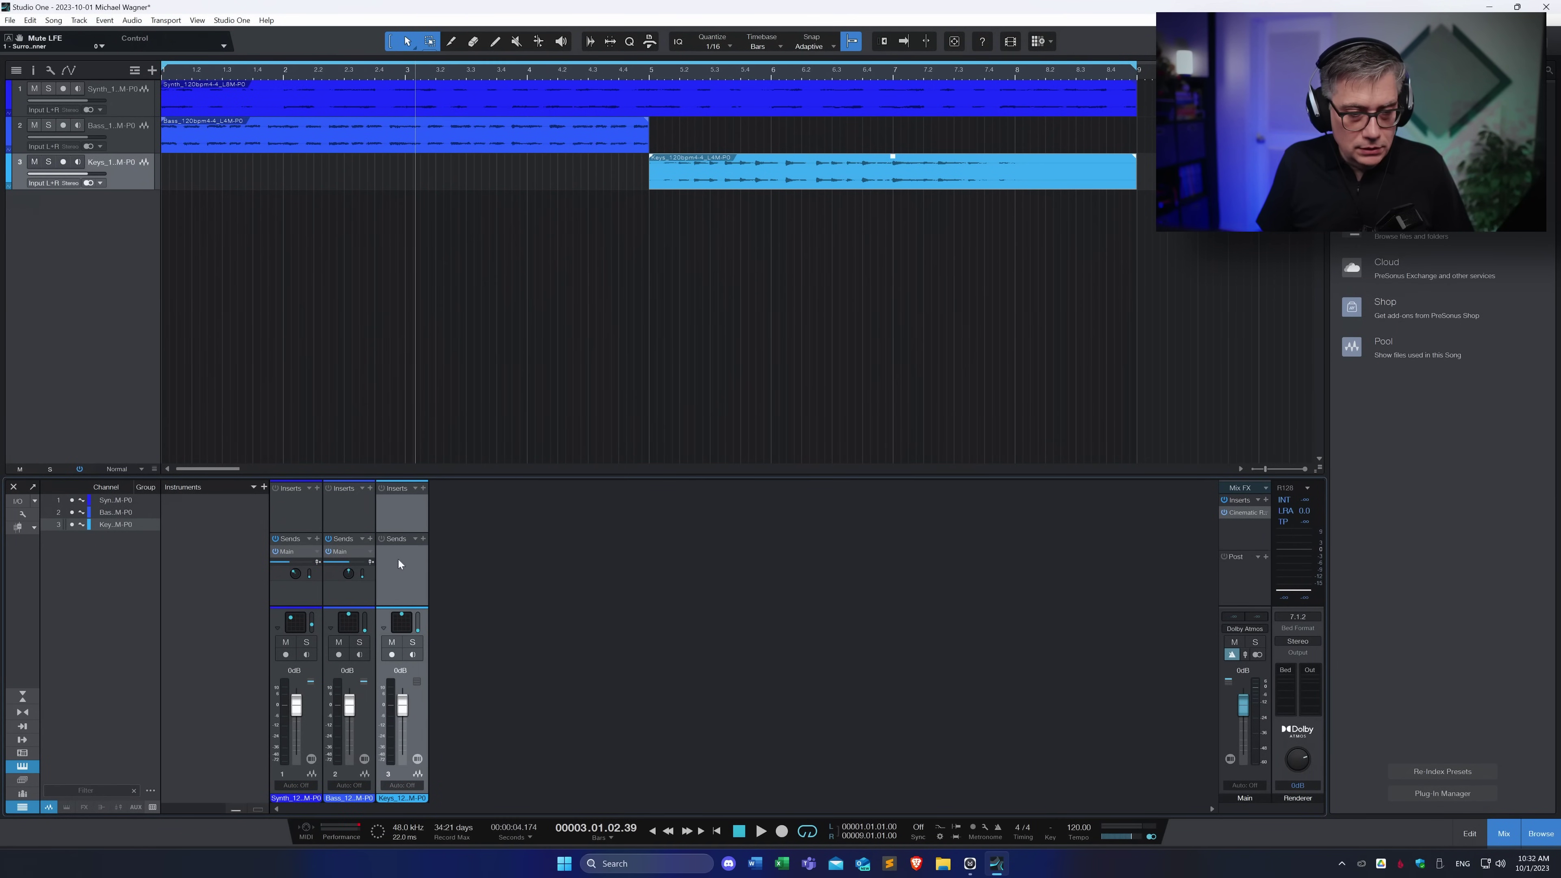
{"action": "left_click", "coordinate": [424, 539]}
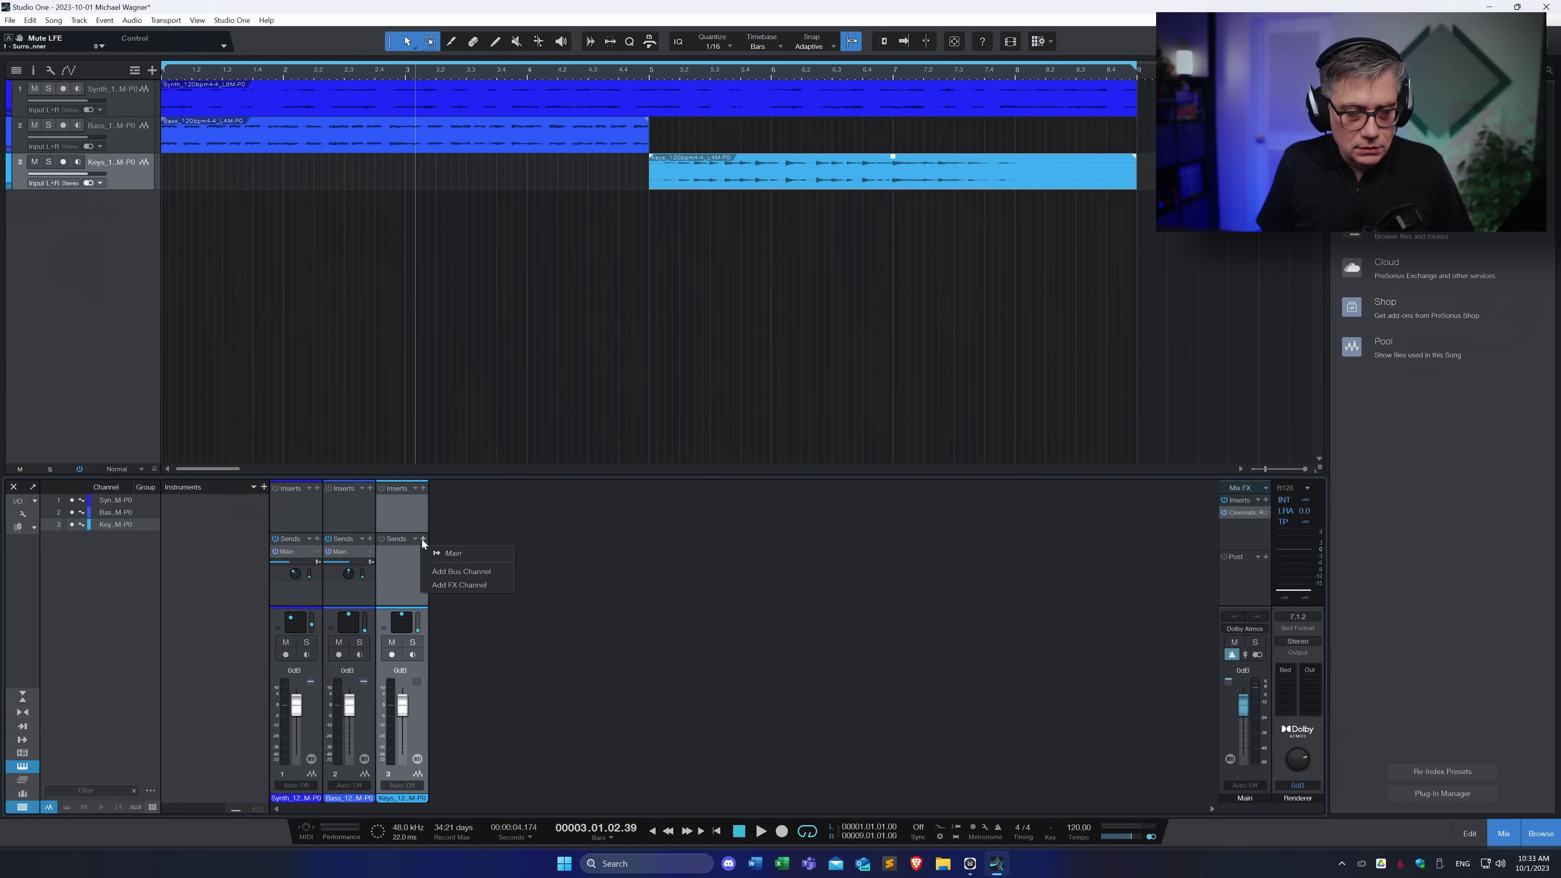
{"action": "left_click", "coordinate": [440, 554]}
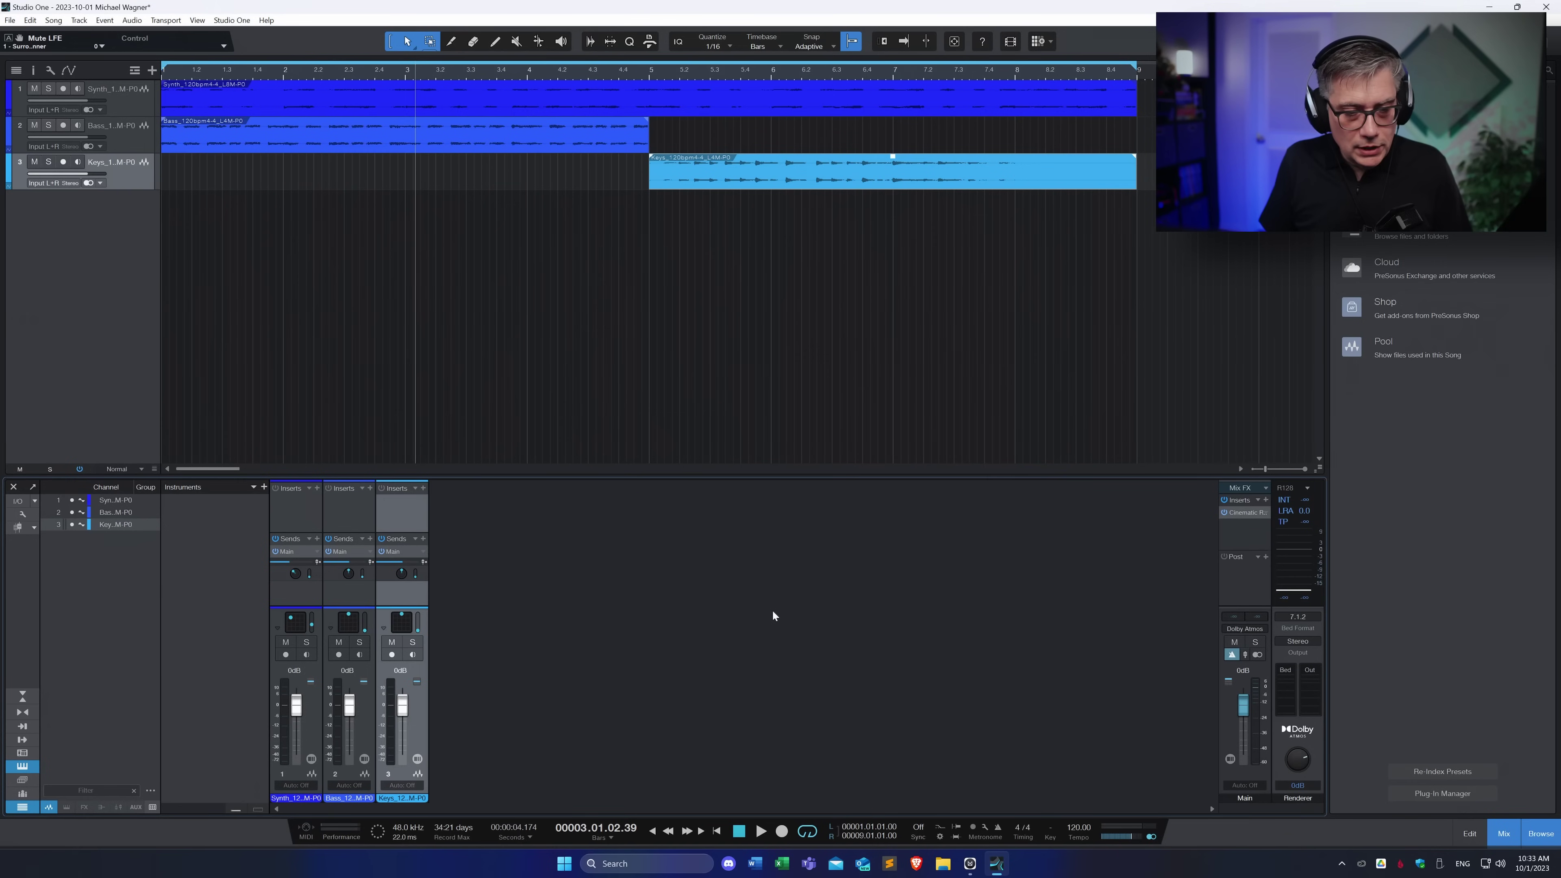
Start playback and set the bass channel's Main send level to about -30.2 dB
{"action": "key", "text": "space"}
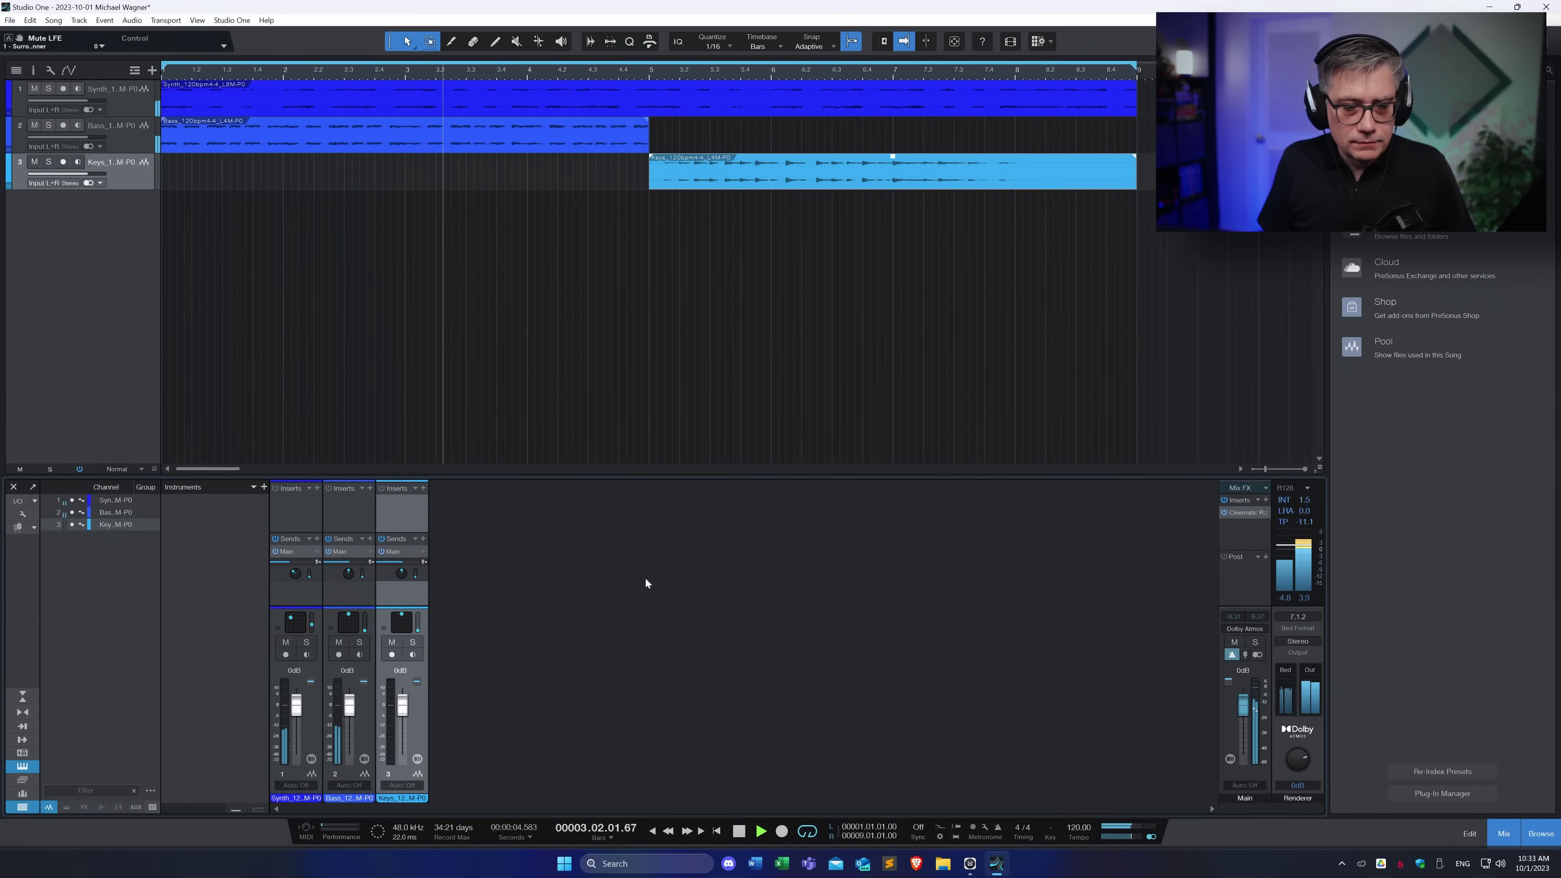
{"action": "left_click_drag", "start_coordinate": [348, 562], "coordinate": [337, 577]}
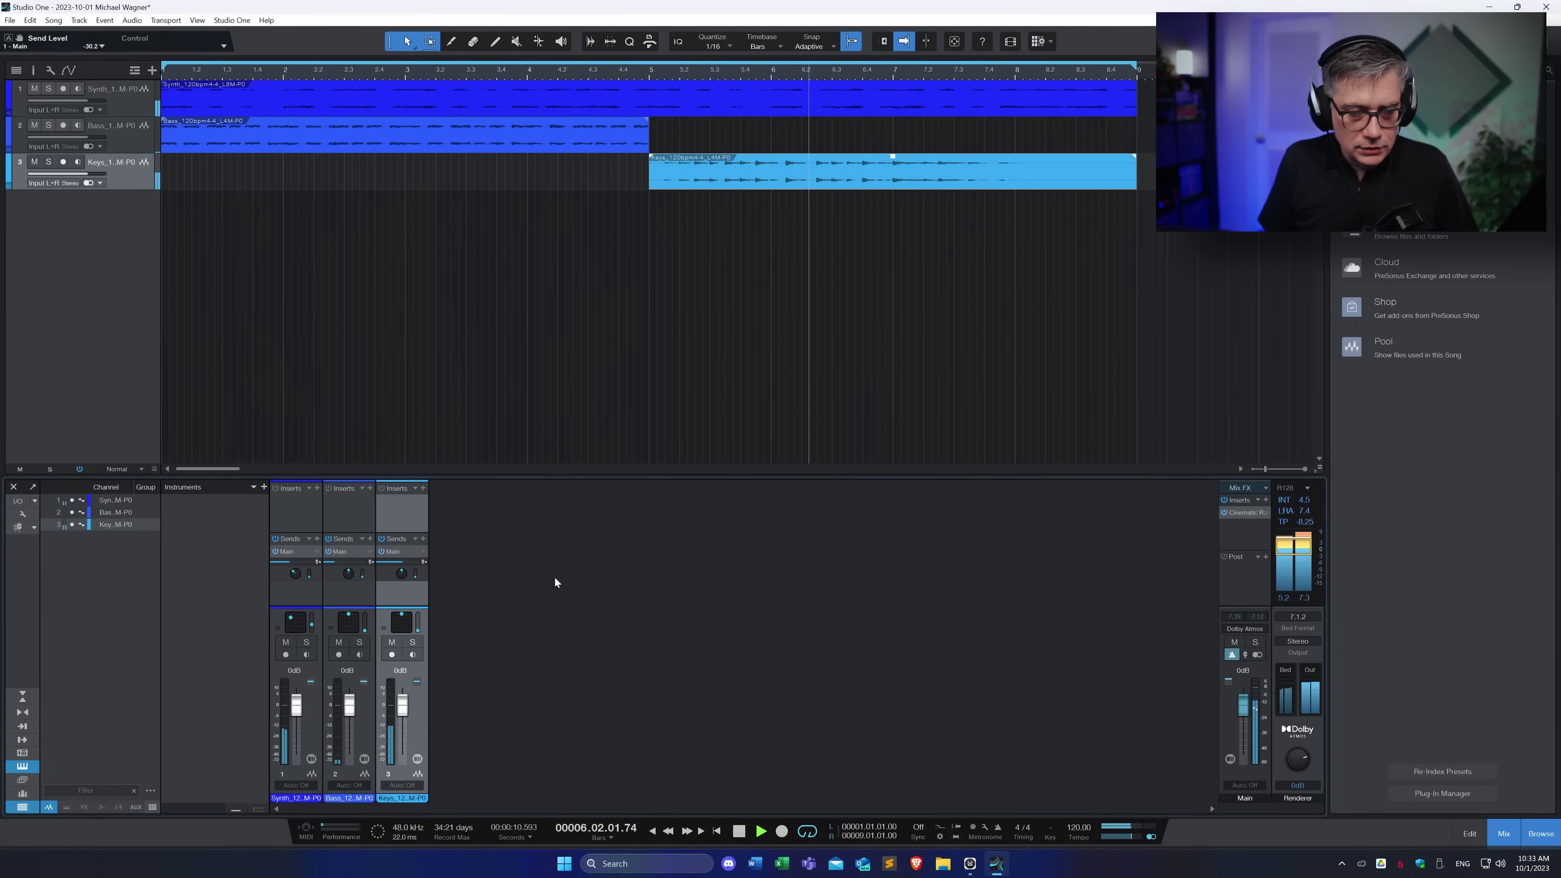
In the bass channel's Object Panner, widen the spread so left and right sit beside the listener, raise Z to about 51, and close it
{"action": "double_click", "coordinate": [348, 624]}
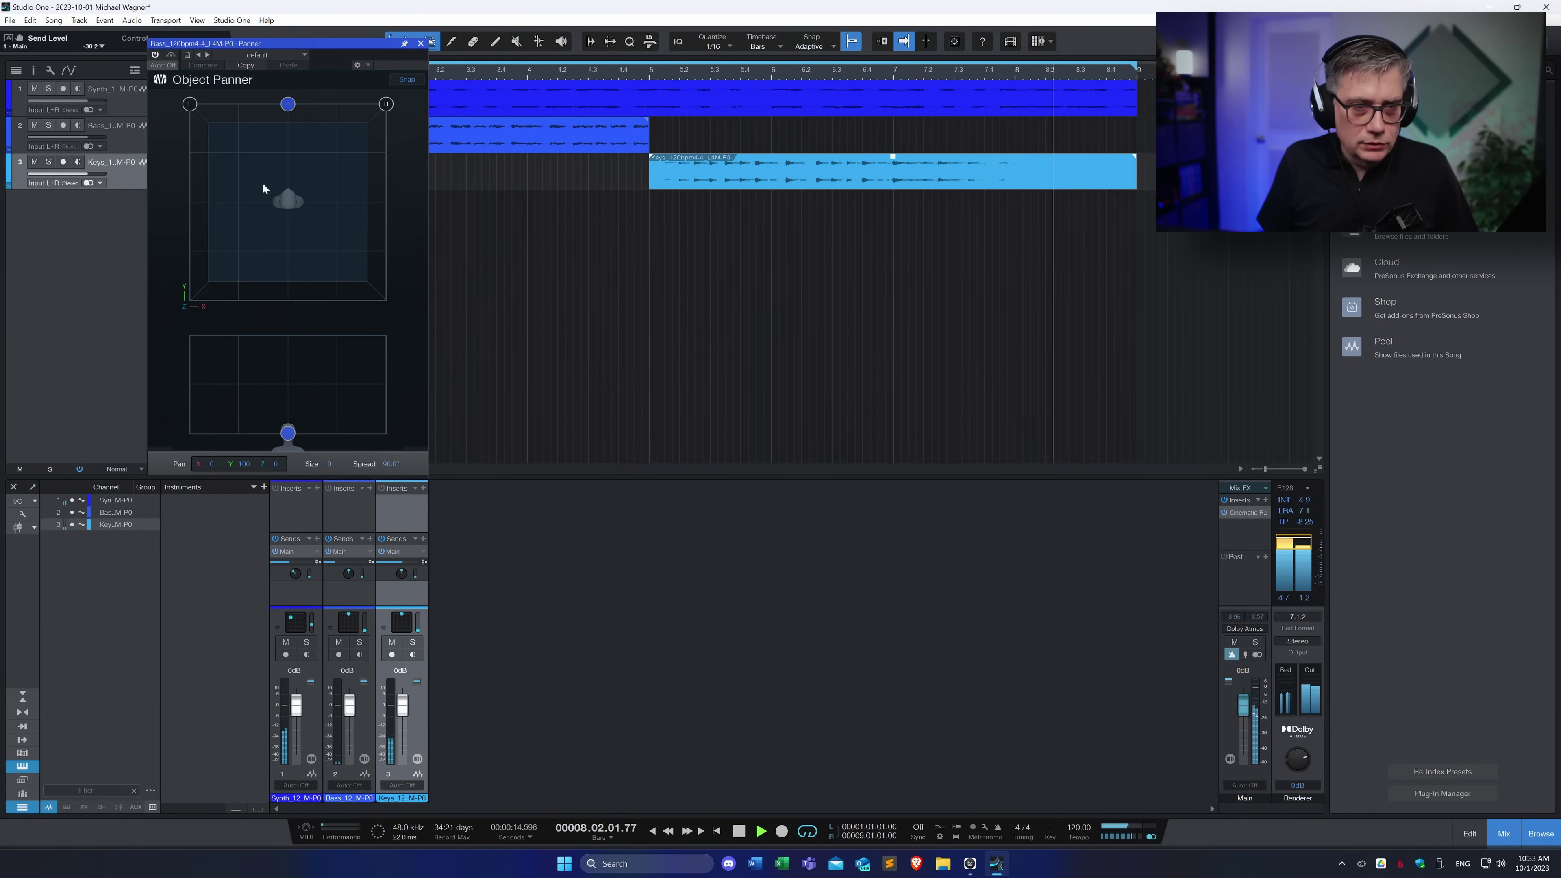
{"action": "mouse_move", "coordinate": [285, 105]}
{"action": "left_mouse_down"}
{"action": "mouse_move", "coordinate": [286, 161]}
{"action": "mouse_move", "coordinate": [287, 104]}
{"action": "left_mouse_up"}
{"action": "left_click_drag", "start_coordinate": [193, 105], "coordinate": [181, 183]}
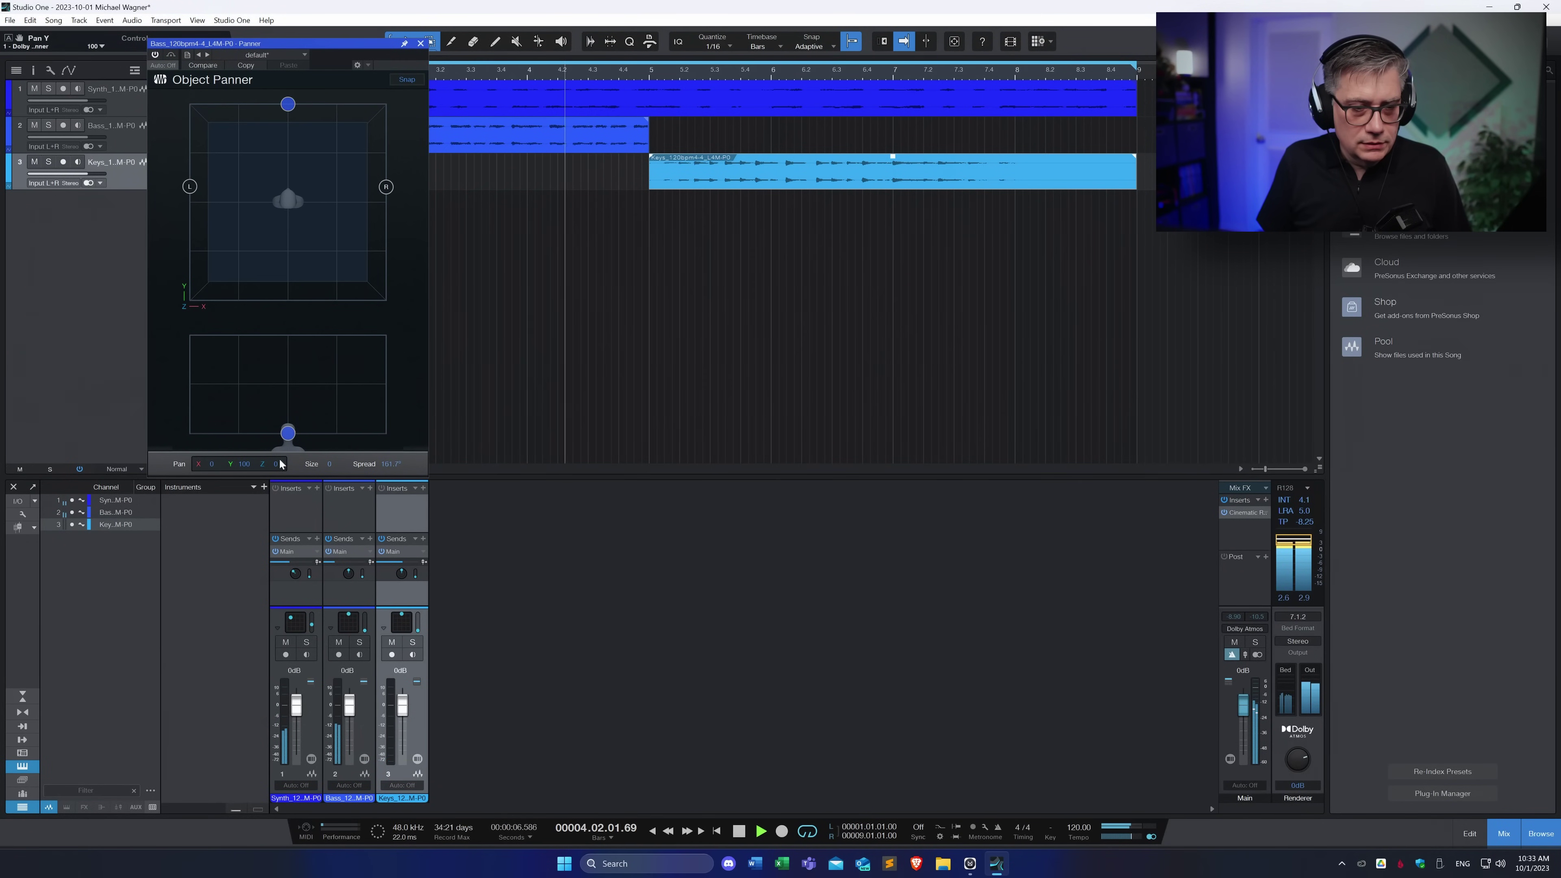
{"action": "left_click_drag", "start_coordinate": [288, 433], "coordinate": [289, 383]}
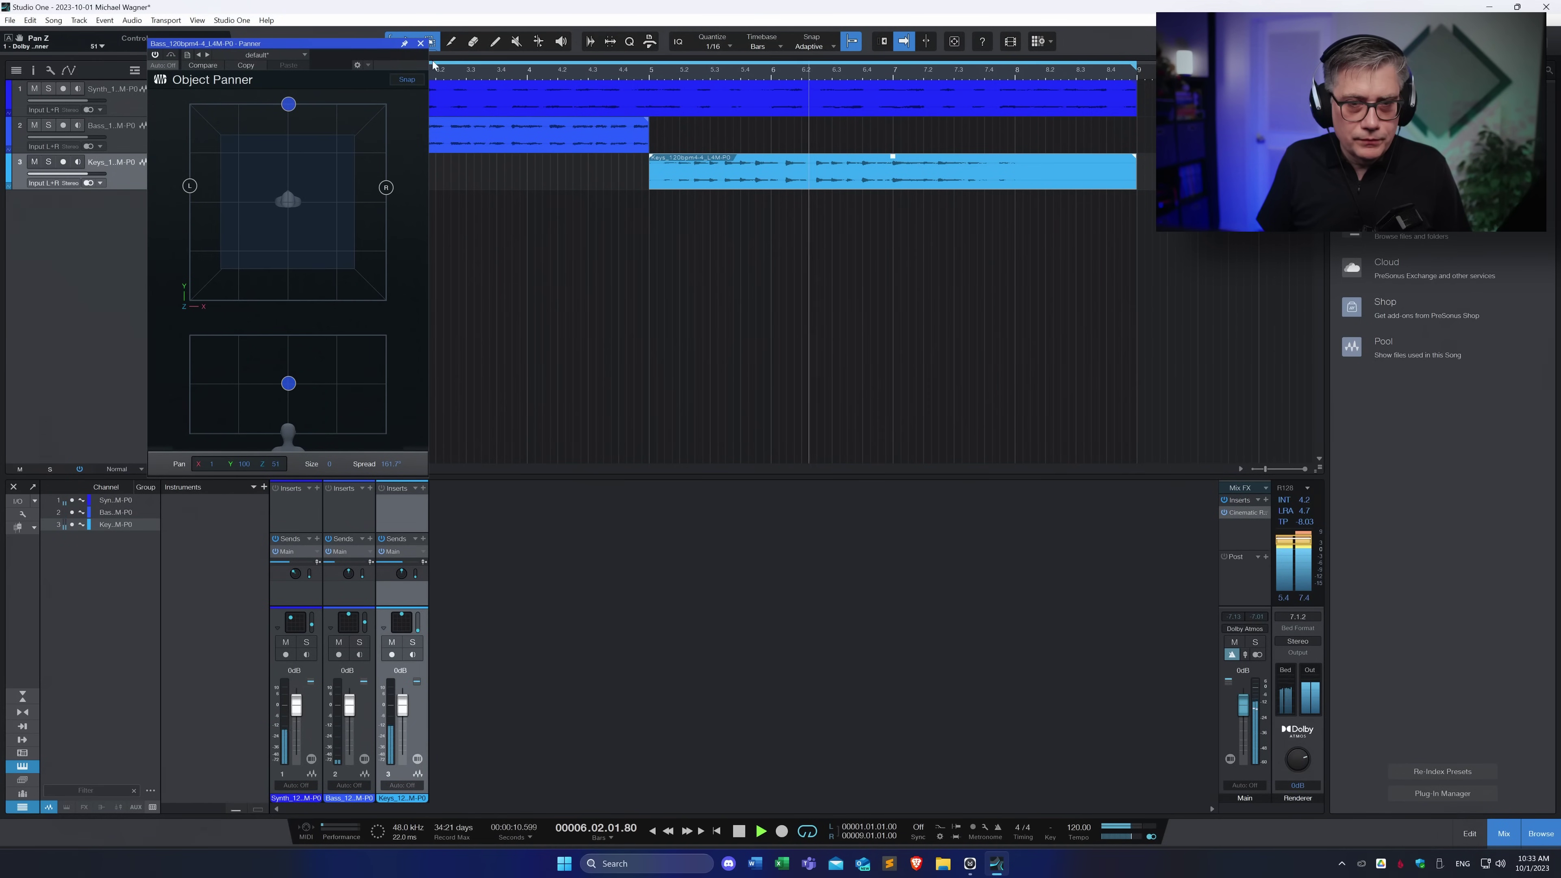
{"action": "left_click", "coordinate": [347, 576]}
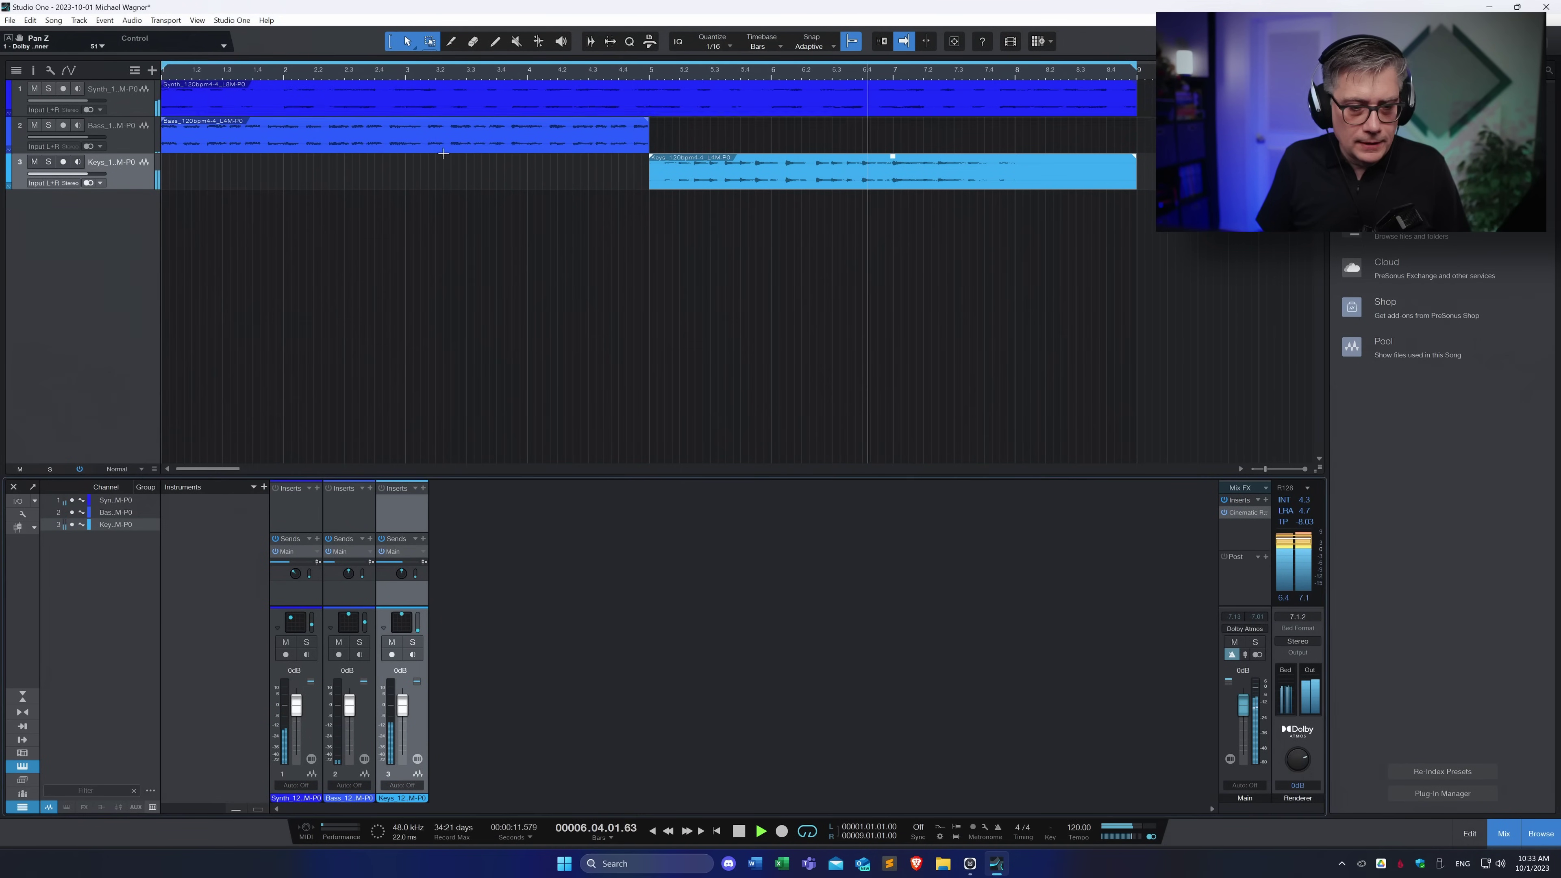
Set the bass send's Surround Panner to about 188 % spread and 26.4° elevation, and close it
{"action": "left_click", "coordinate": [347, 575]}
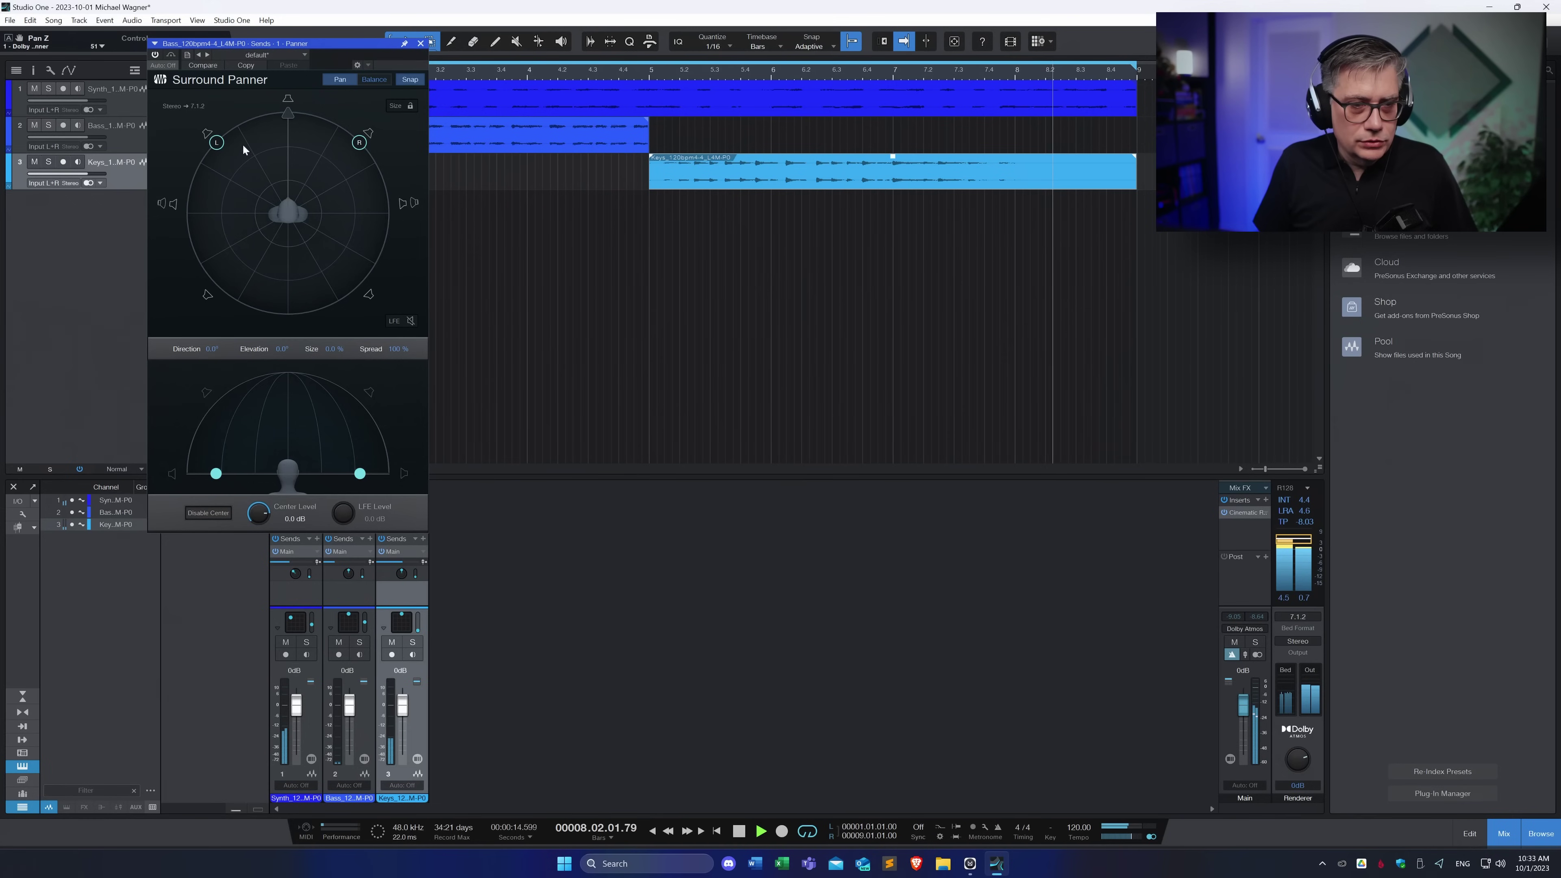
{"action": "left_click_drag", "start_coordinate": [216, 142], "coordinate": [163, 196]}
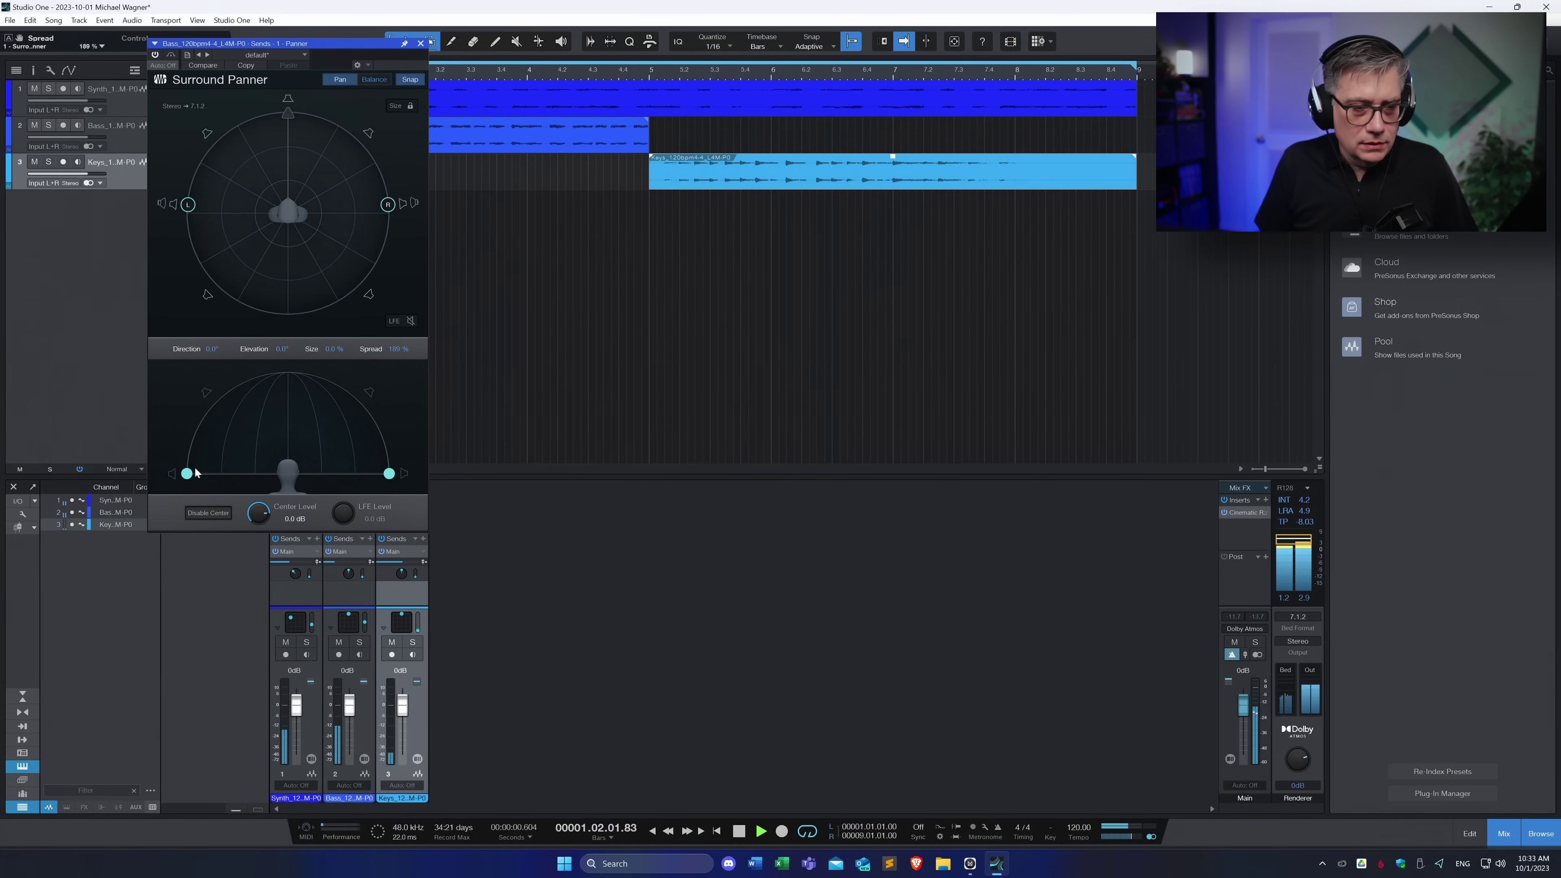
{"action": "left_click_drag", "start_coordinate": [189, 471], "coordinate": [194, 428]}
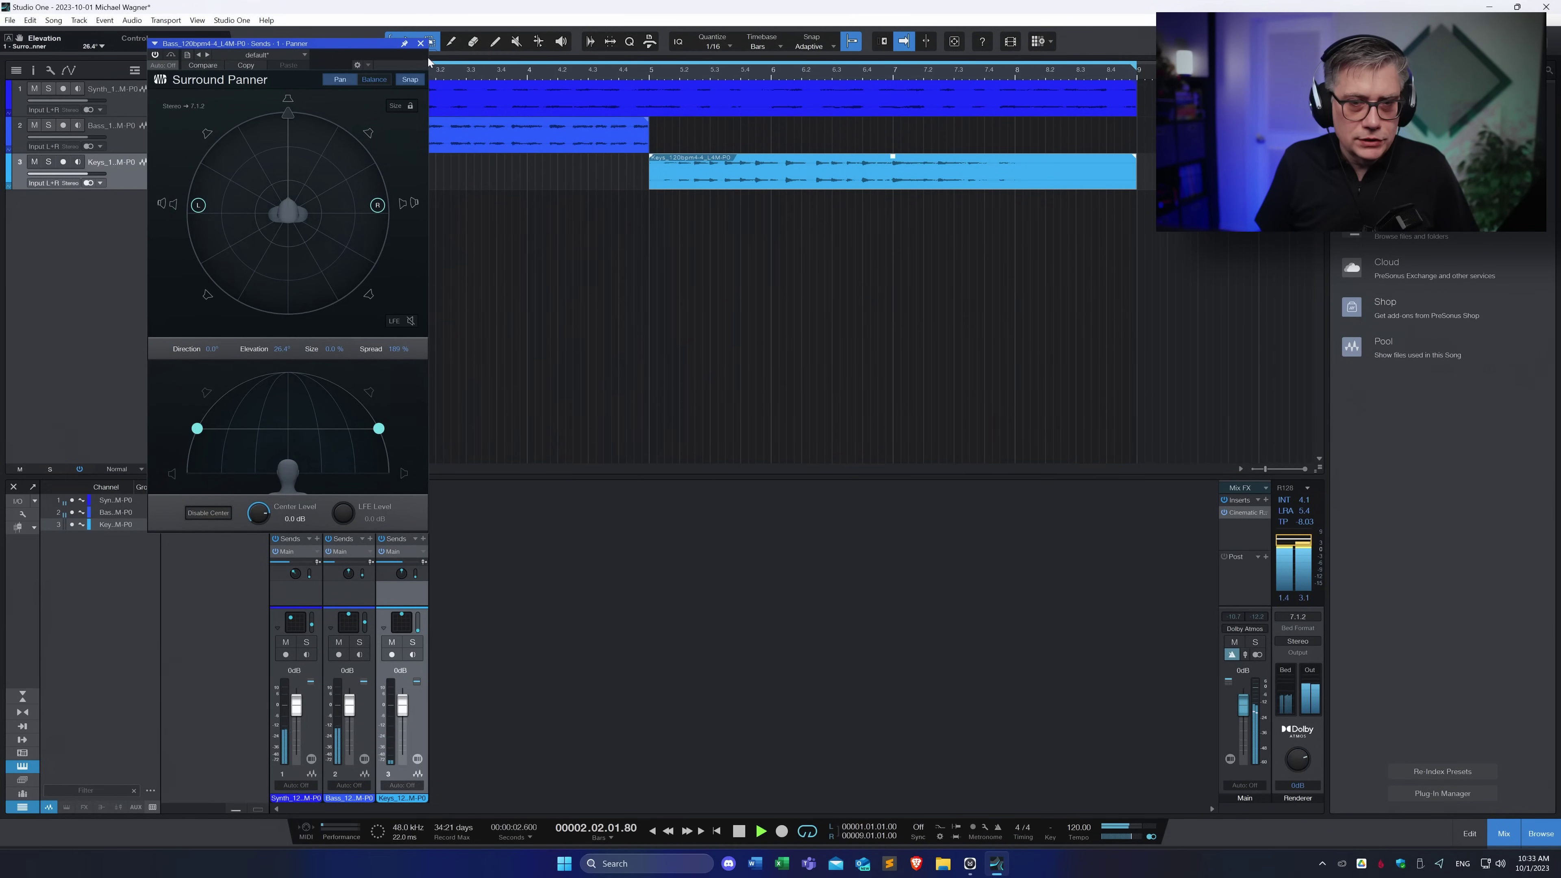
{"action": "left_click", "coordinate": [422, 44]}
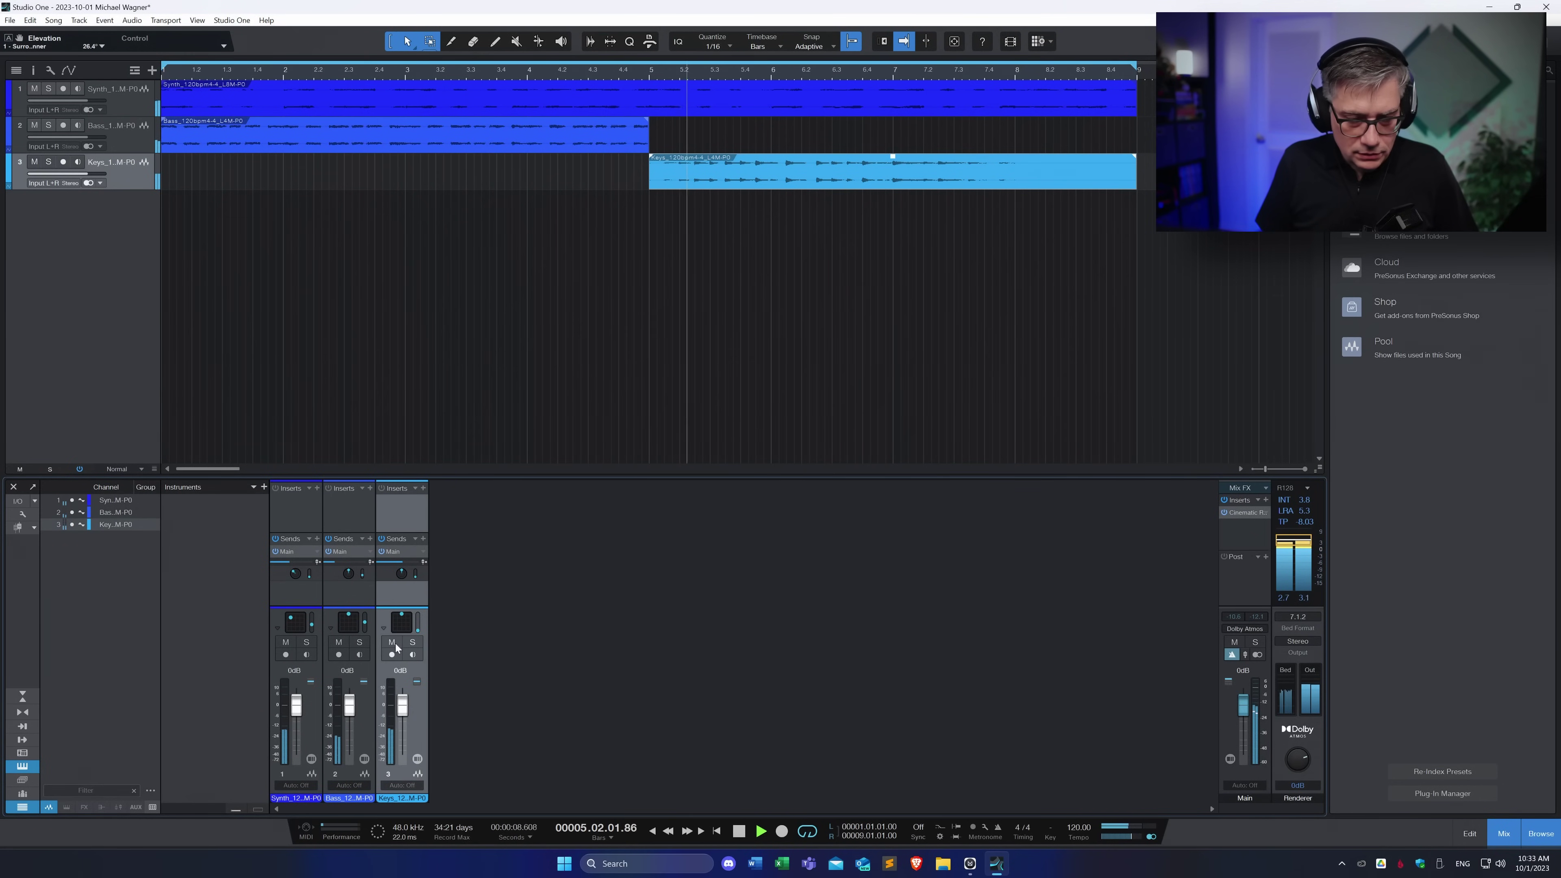
Move the keys object behind the listener with Y -100, about -132.8° spread and Z at about 30
{"action": "left_click", "coordinate": [412, 617]}
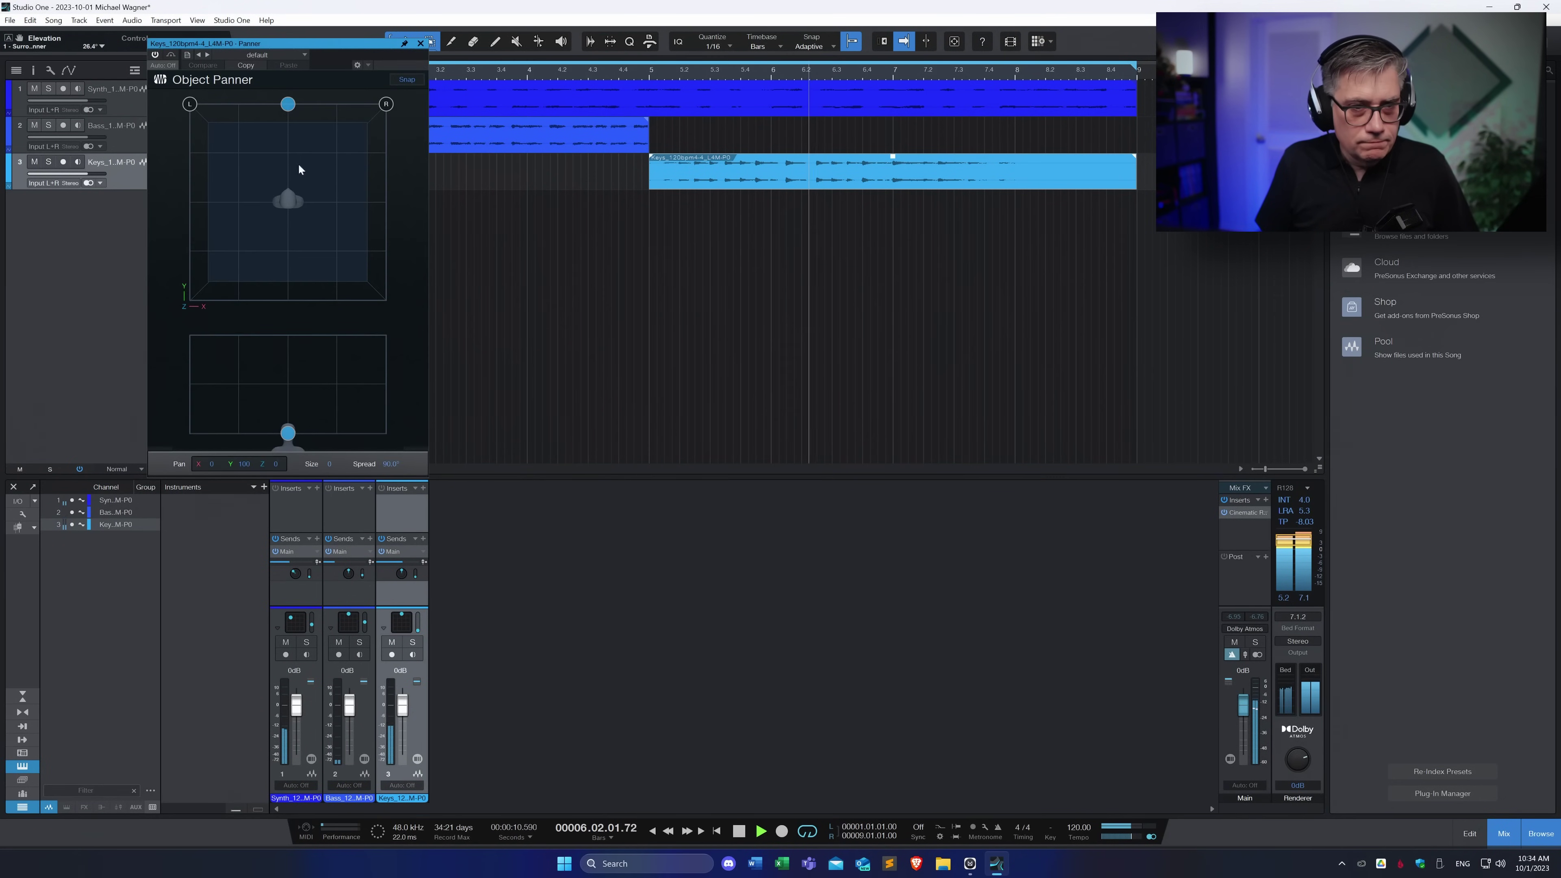
{"action": "left_click_drag", "start_coordinate": [189, 104], "coordinate": [159, 244]}
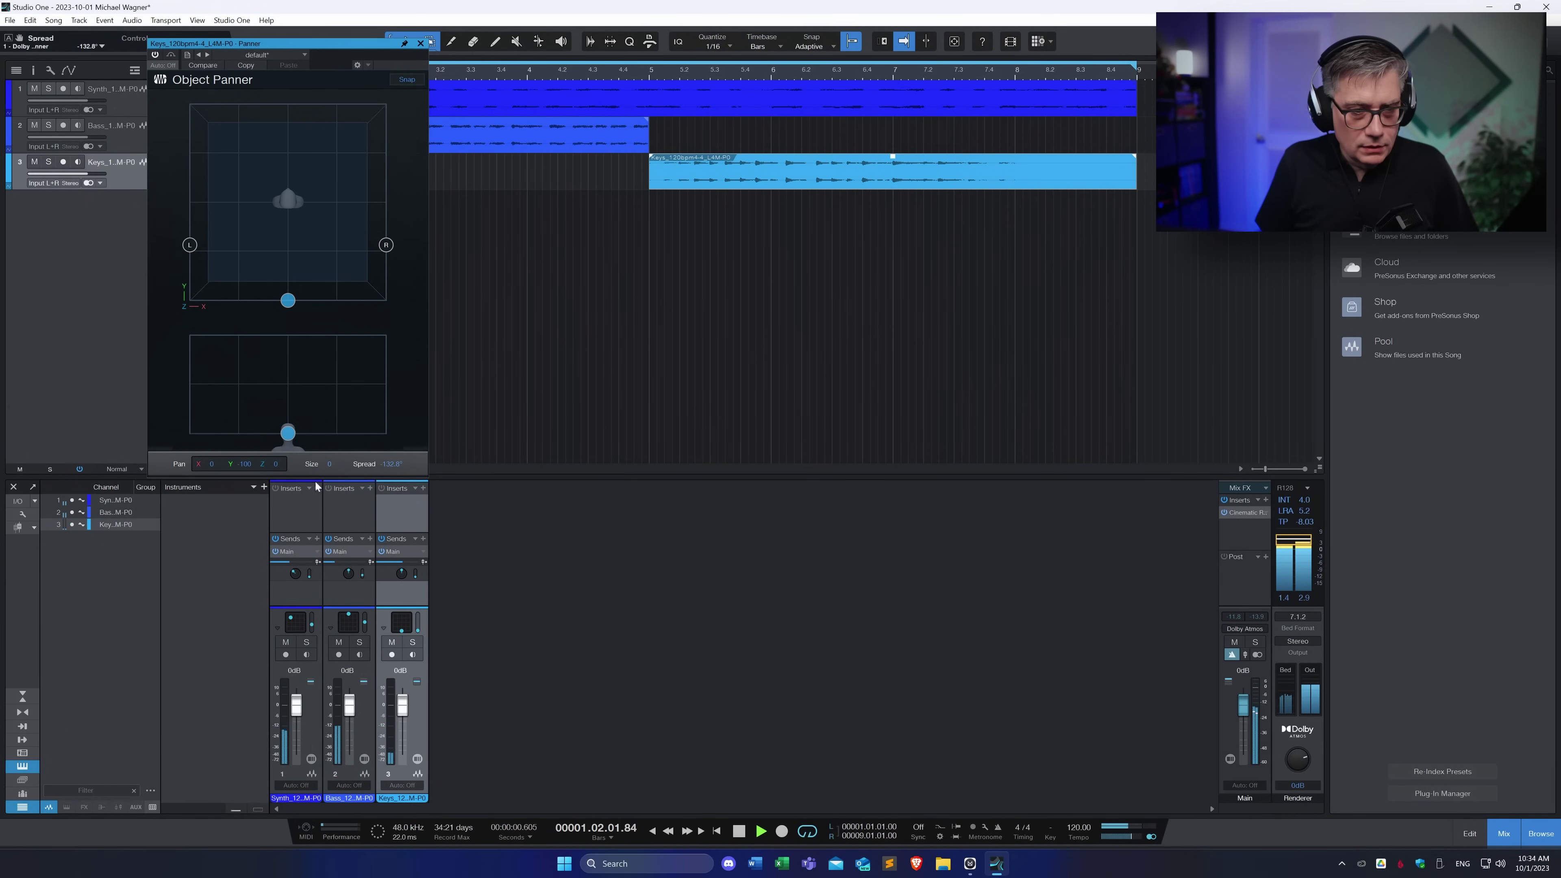
{"action": "left_click_drag", "start_coordinate": [288, 433], "coordinate": [288, 404]}
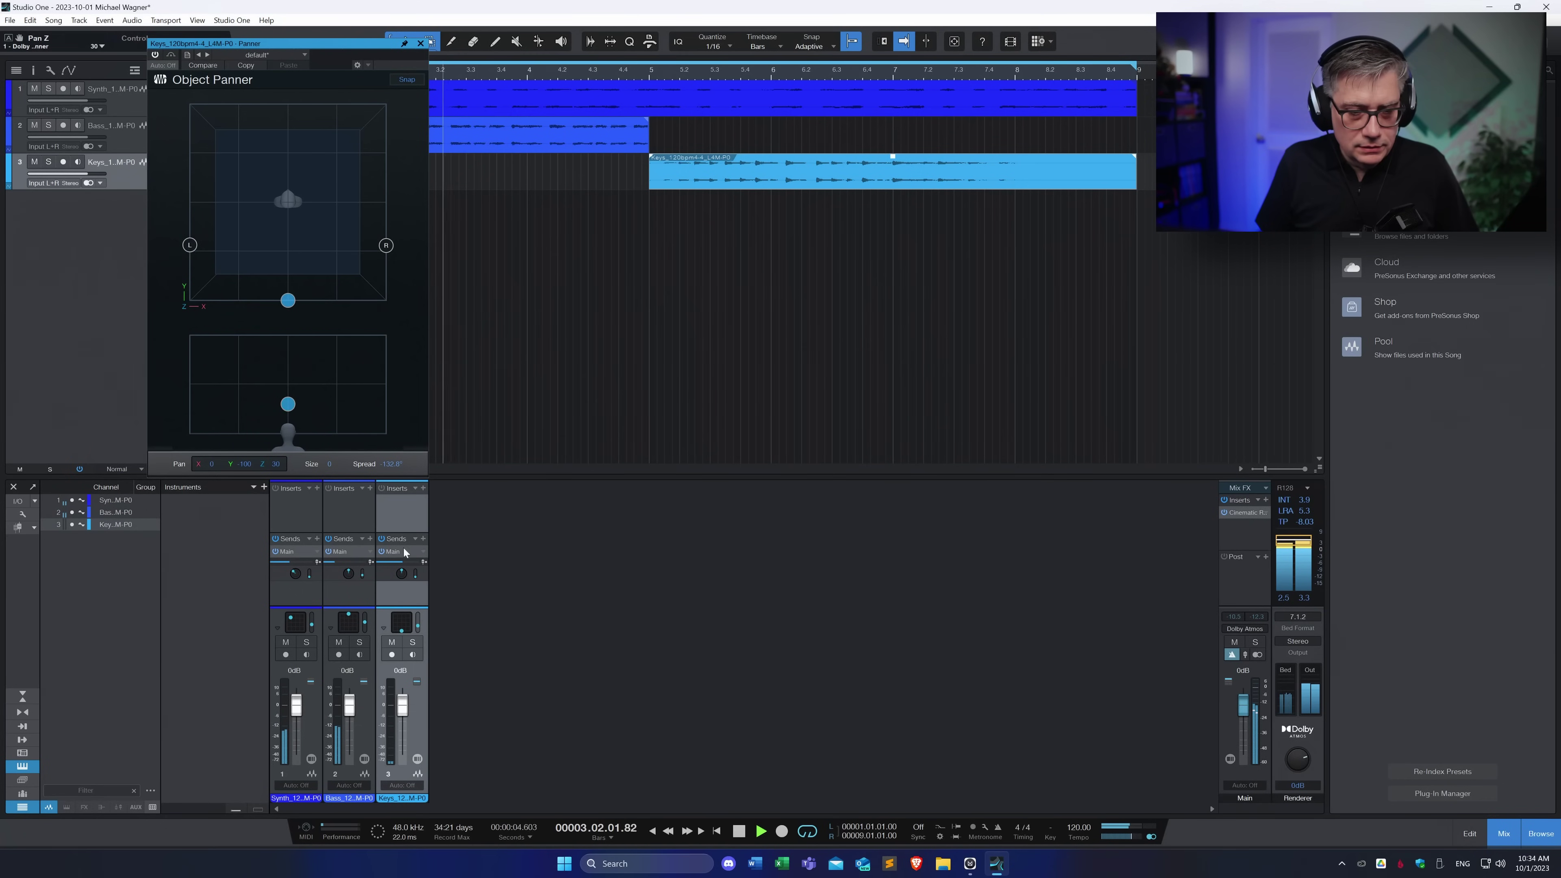
Open the keys send's Surround Panner and widen its spread to about 188 %
{"action": "double_click", "coordinate": [401, 573]}
{"action": "left_click_drag", "start_coordinate": [217, 142], "coordinate": [167, 231]}
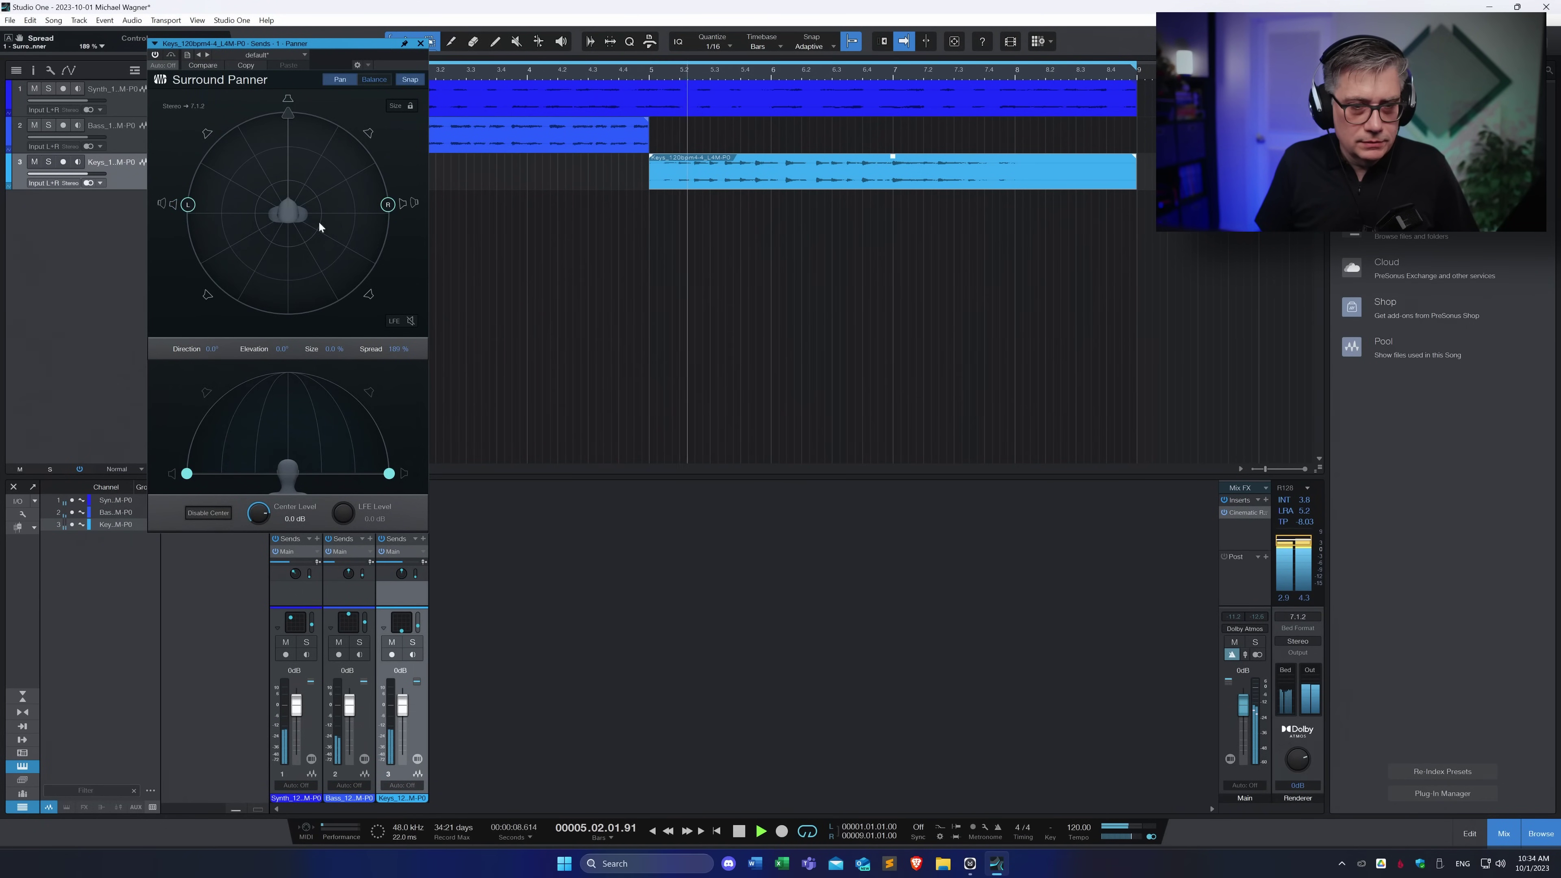
Try turning the keys send's pan direction behind the listener with a 144 % spread, and restore 0° direction and 188 % spread
{"action": "mouse_move", "coordinate": [389, 213]}
{"action": "left_mouse_down"}
{"action": "mouse_move", "coordinate": [392, 256]}
{"action": "mouse_move", "coordinate": [388, 204]}
{"action": "left_mouse_up"}
{"action": "mouse_move", "coordinate": [274, 211]}
{"action": "left_mouse_down"}
{"action": "mouse_move", "coordinate": [293, 168]}
{"action": "mouse_move", "coordinate": [283, 233]}
{"action": "left_mouse_up"}
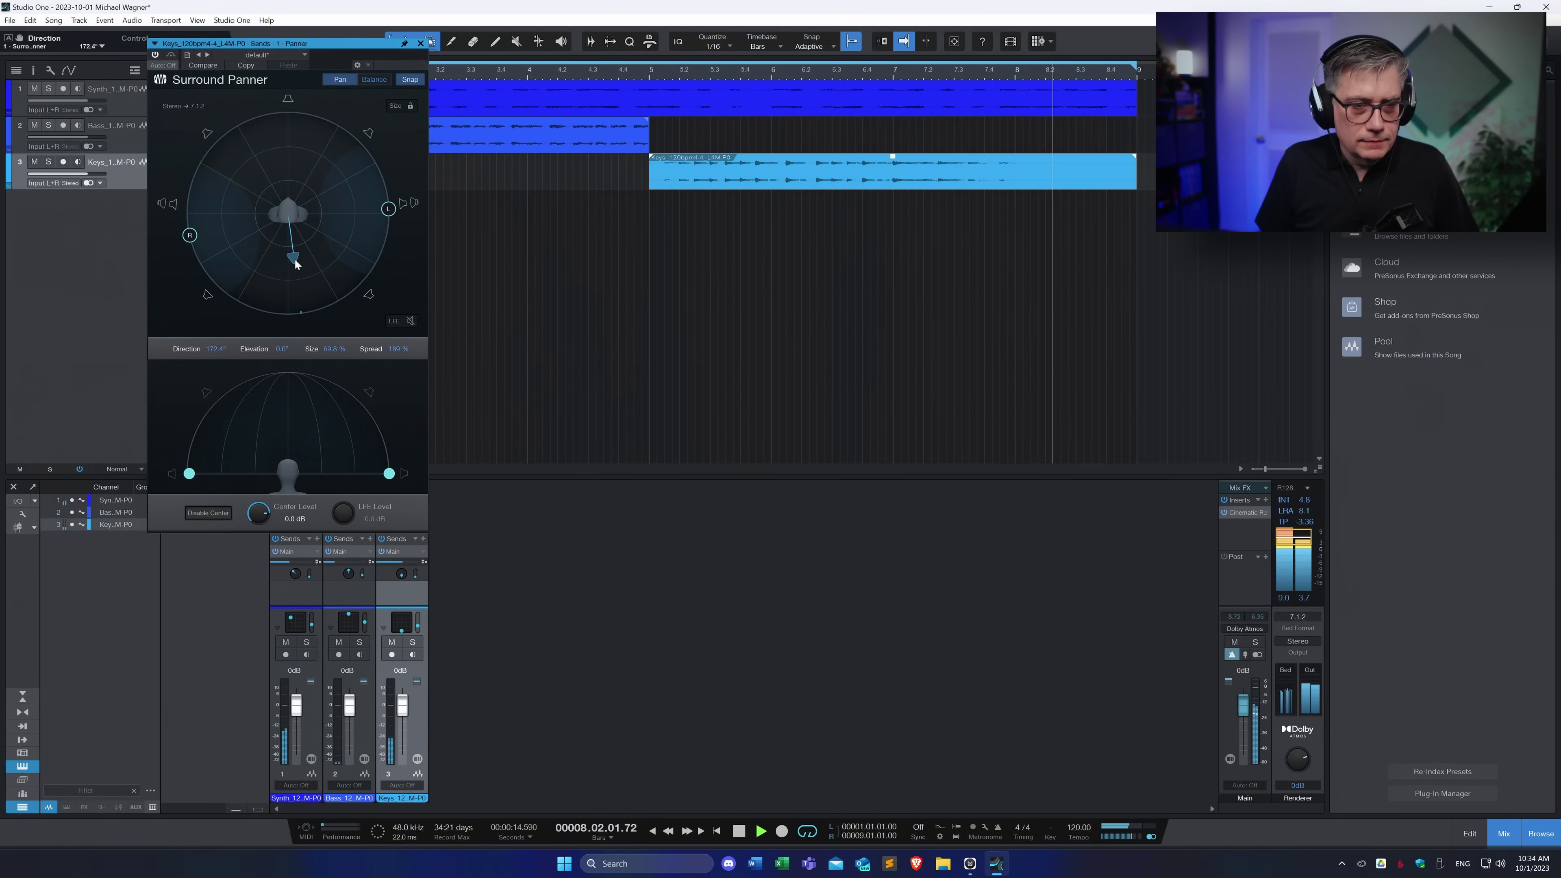
{"action": "left_click_drag", "start_coordinate": [388, 210], "coordinate": [385, 257]}
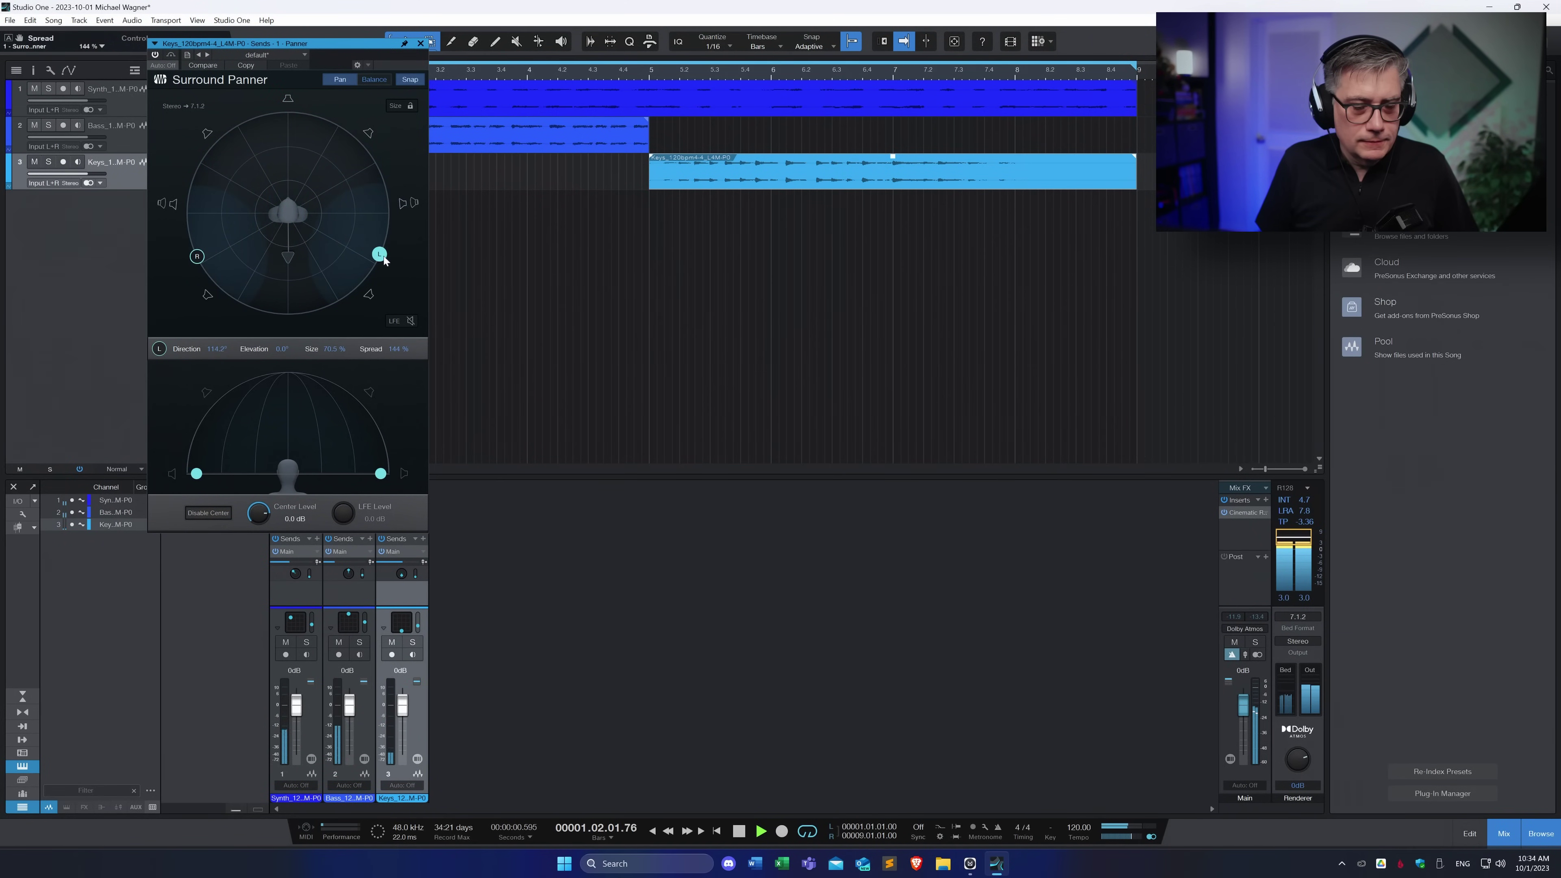
{"action": "left_click_drag", "start_coordinate": [291, 261], "coordinate": [387, 206]}
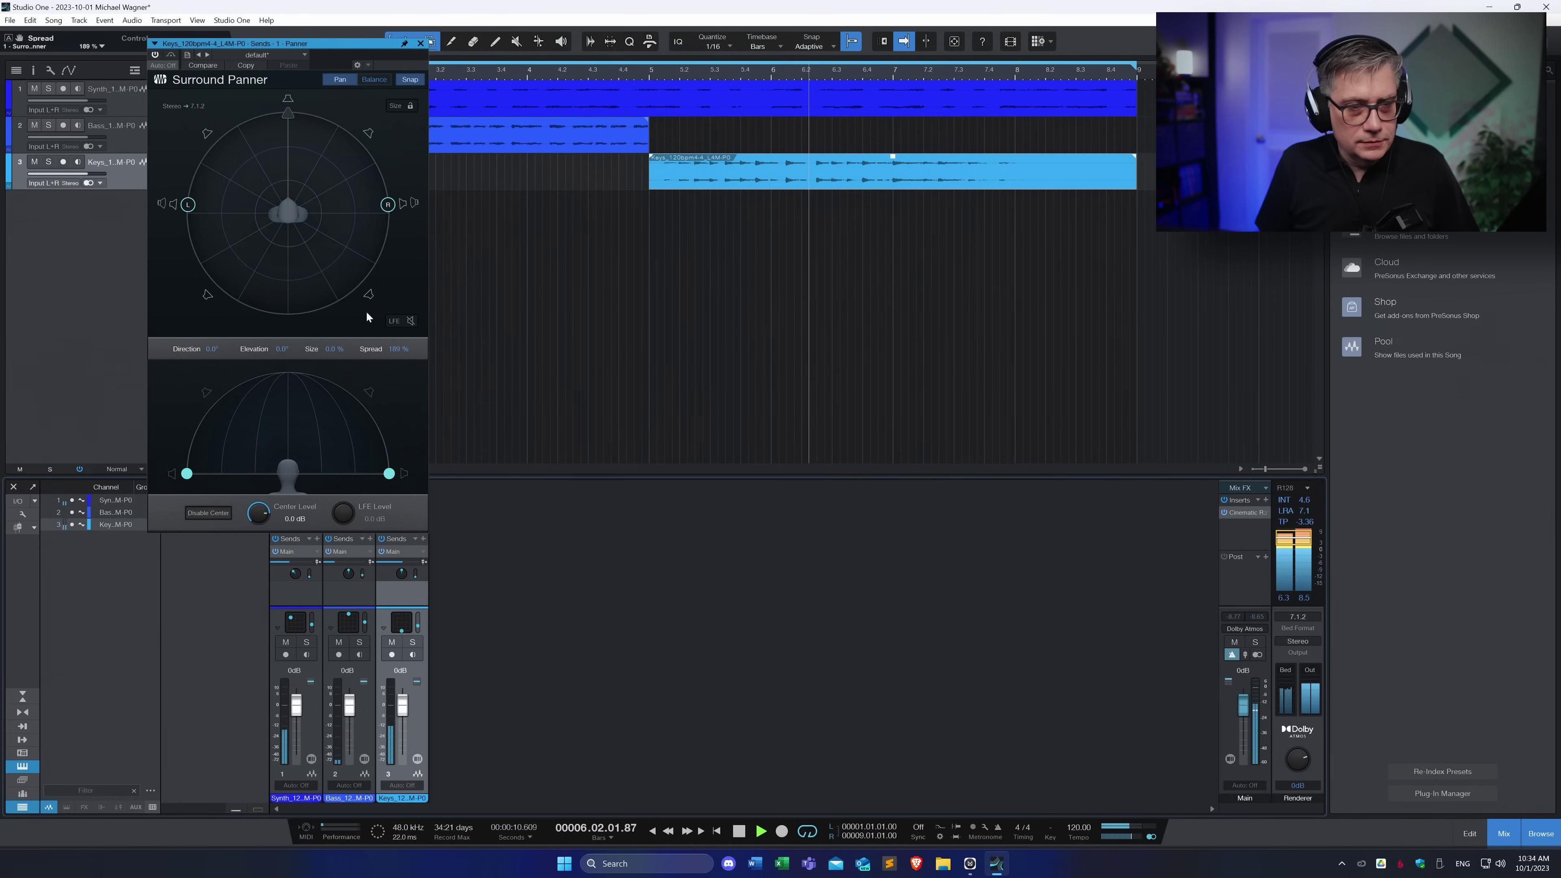
Raise the keys send's elevation to about 24.5° and close its Surround Panner
{"action": "left_click_drag", "start_coordinate": [187, 473], "coordinate": [195, 434]}
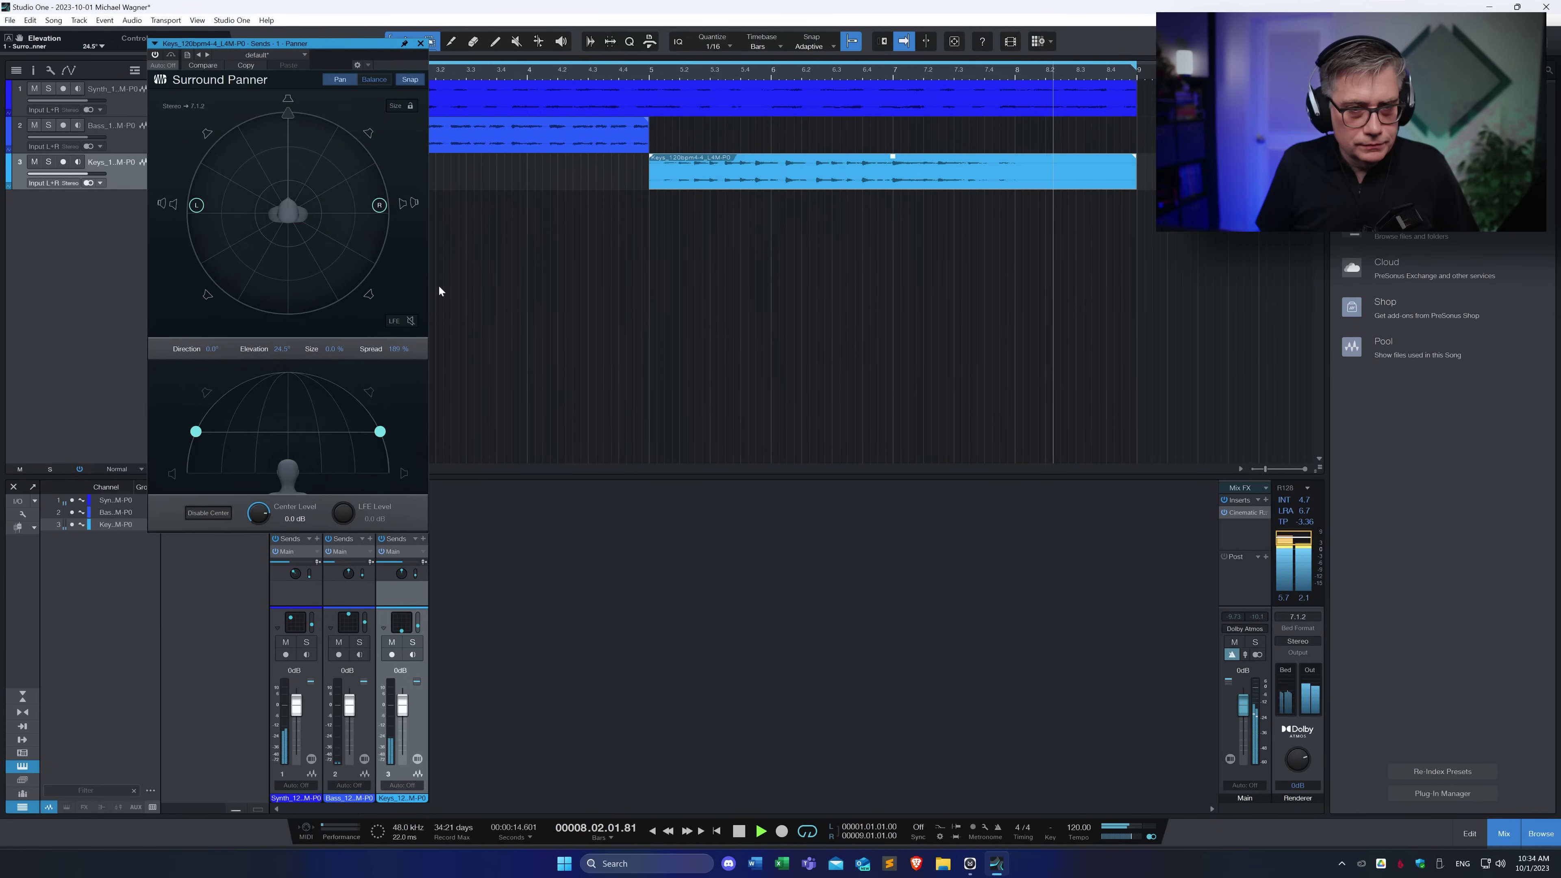
{"action": "left_click", "coordinate": [420, 42]}
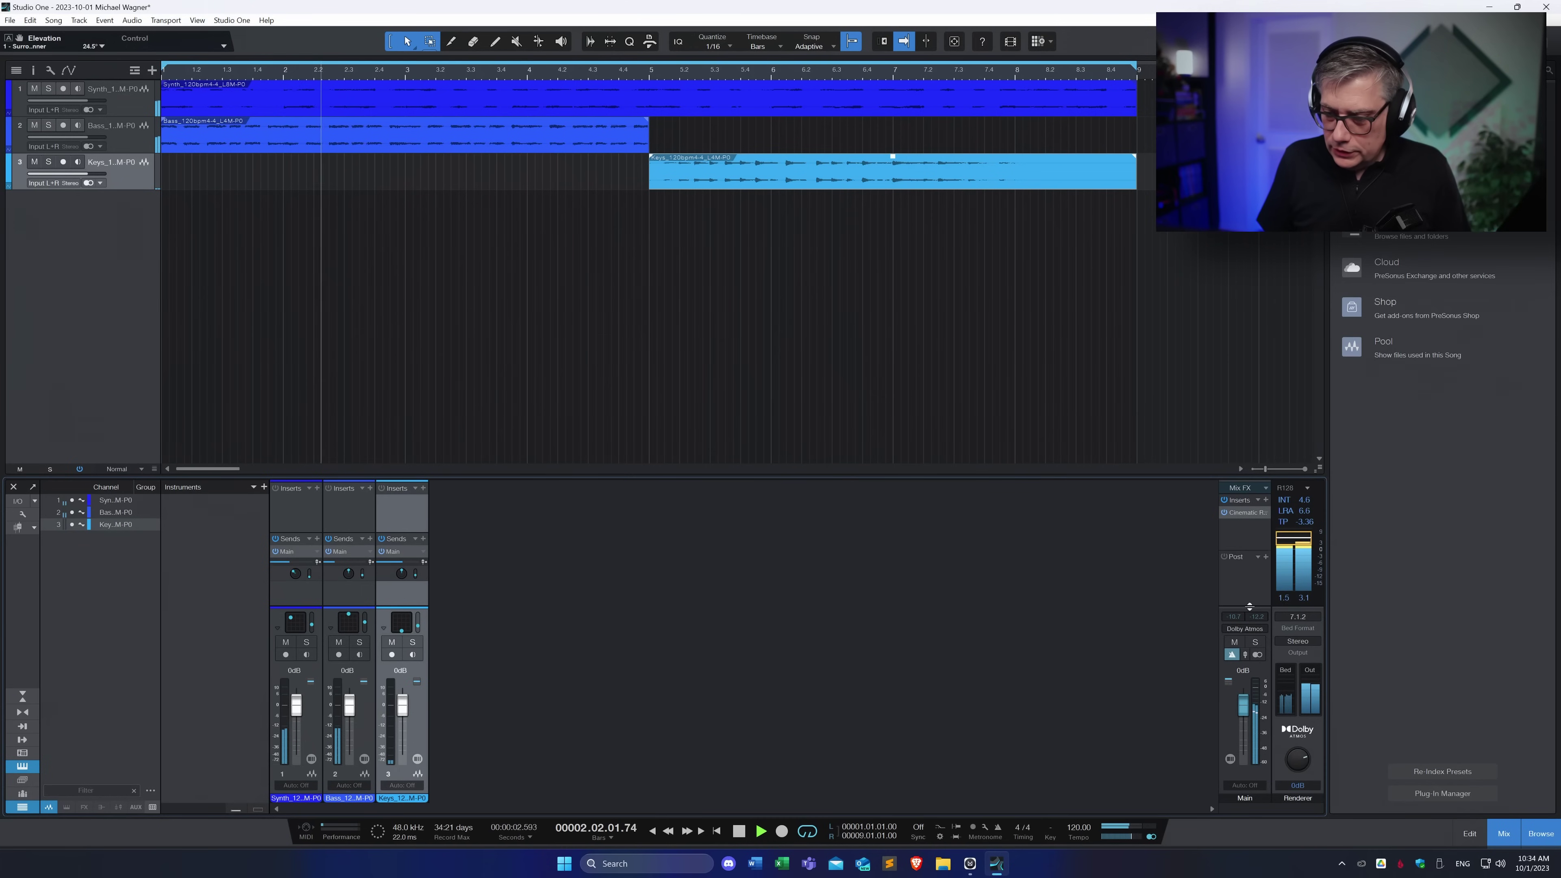
Examine the bed levels and object positions in the Dolby Atmos Renderer during playback, close it and stop playback
{"action": "left_click", "coordinate": [1245, 631]}
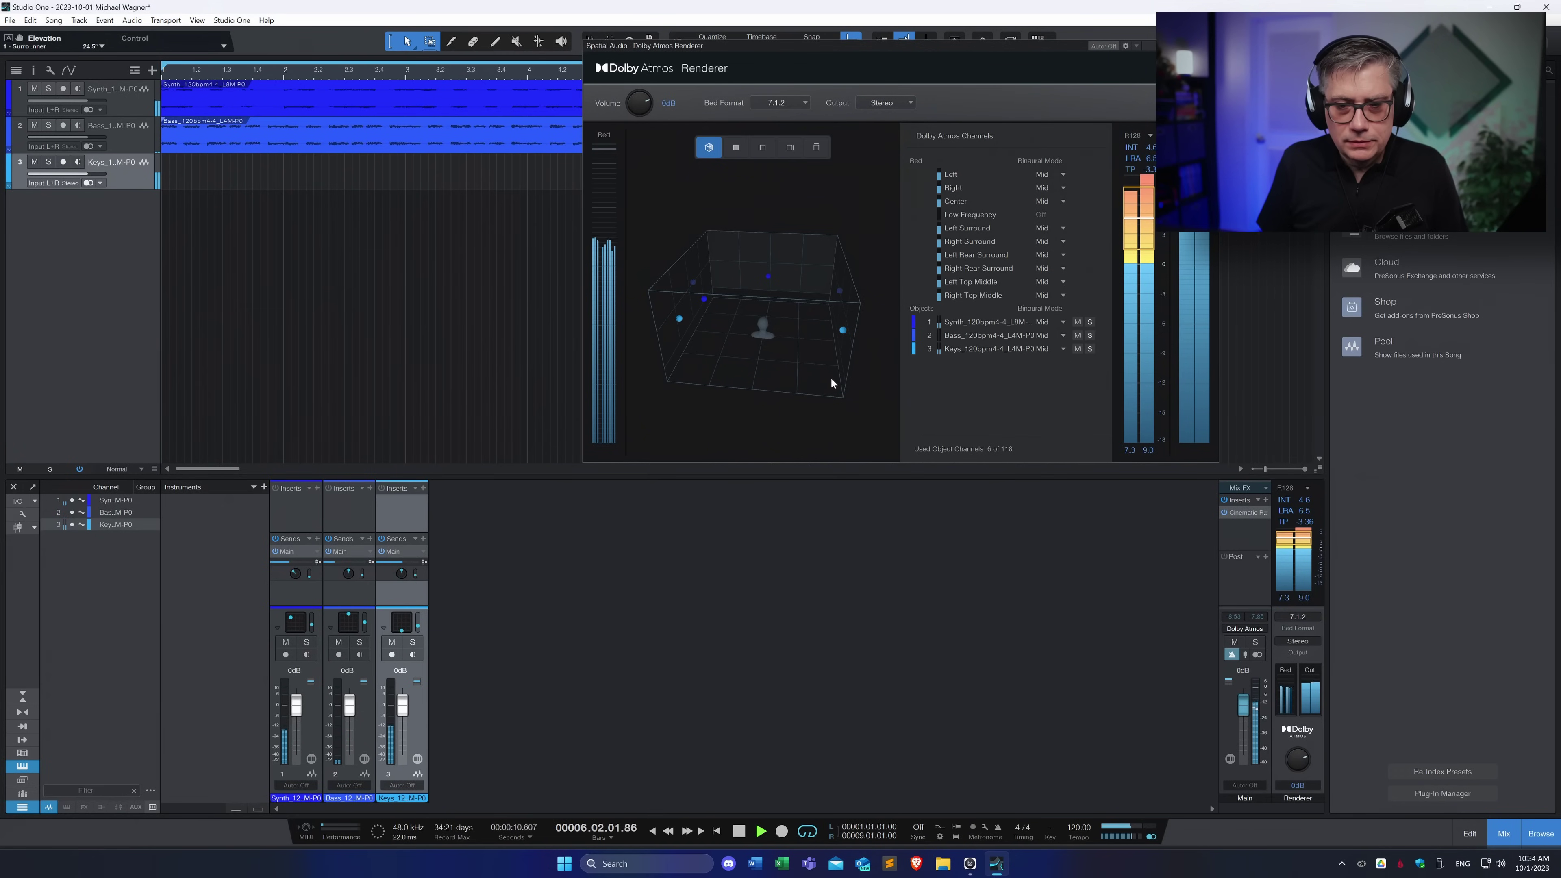
{"action": "left_click", "coordinate": [1208, 46]}
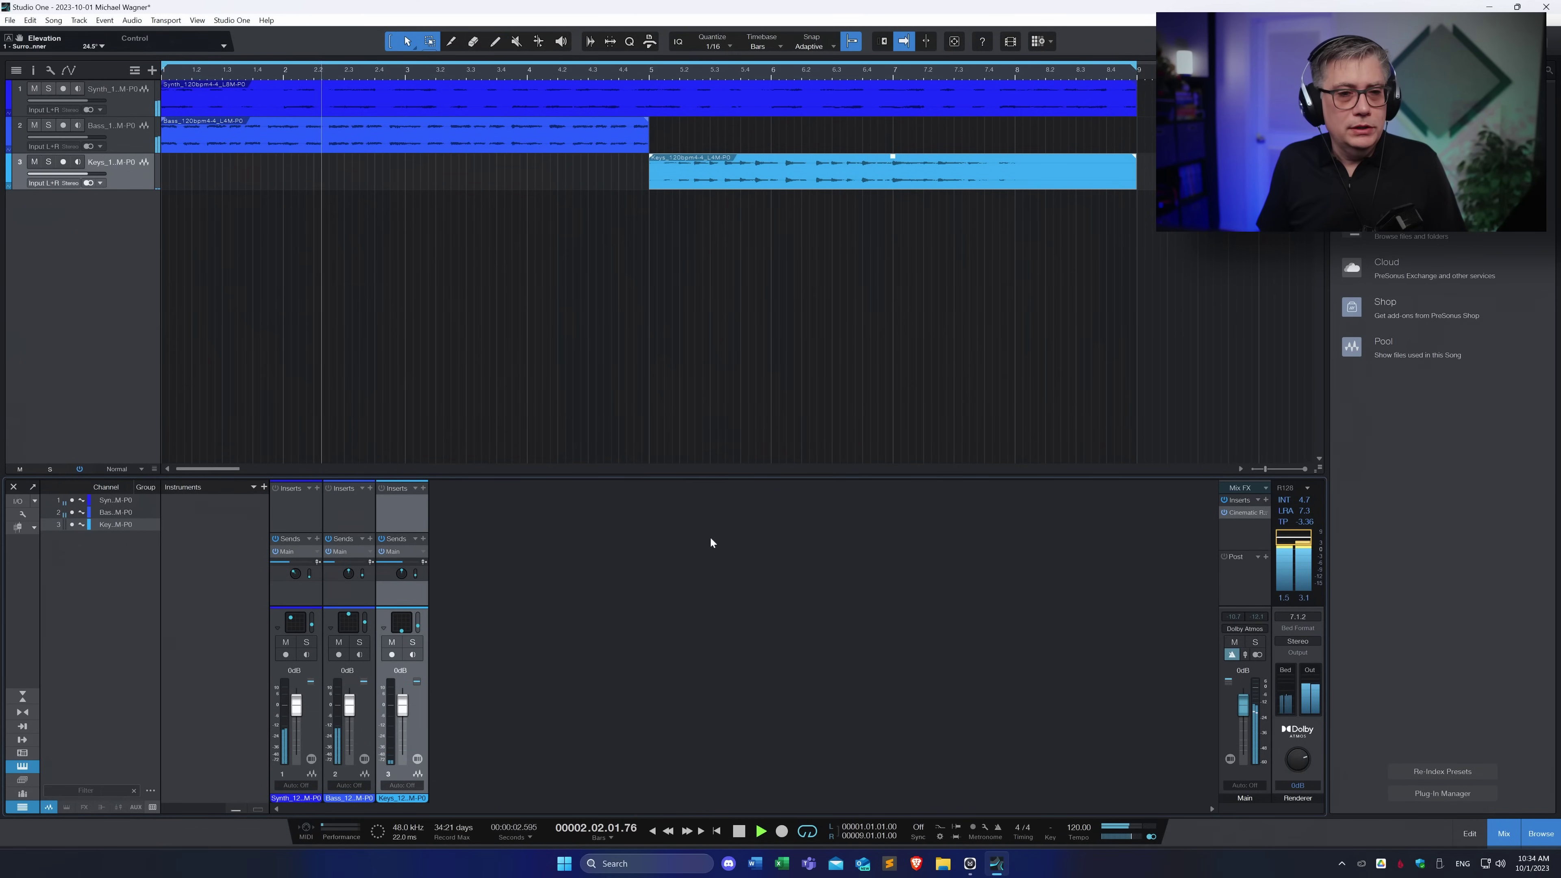
{"action": "key", "text": "space"}
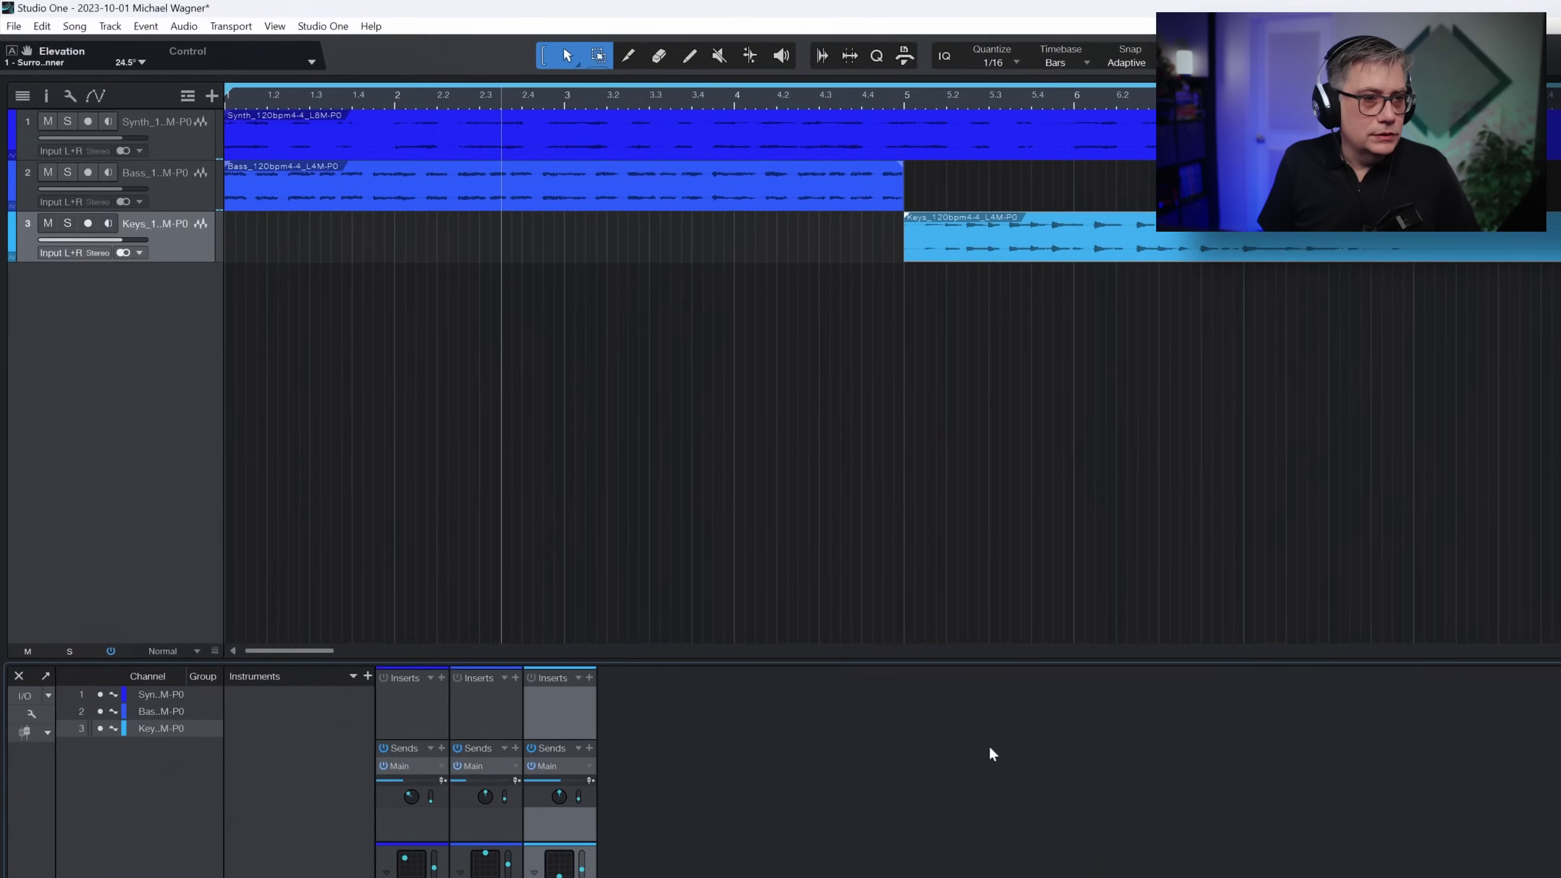
Export the loop range as a spatial audio ADM BWF master file to the Desktop, without additional mixdown formats
{"action": "left_click", "coordinate": [78, 27]}
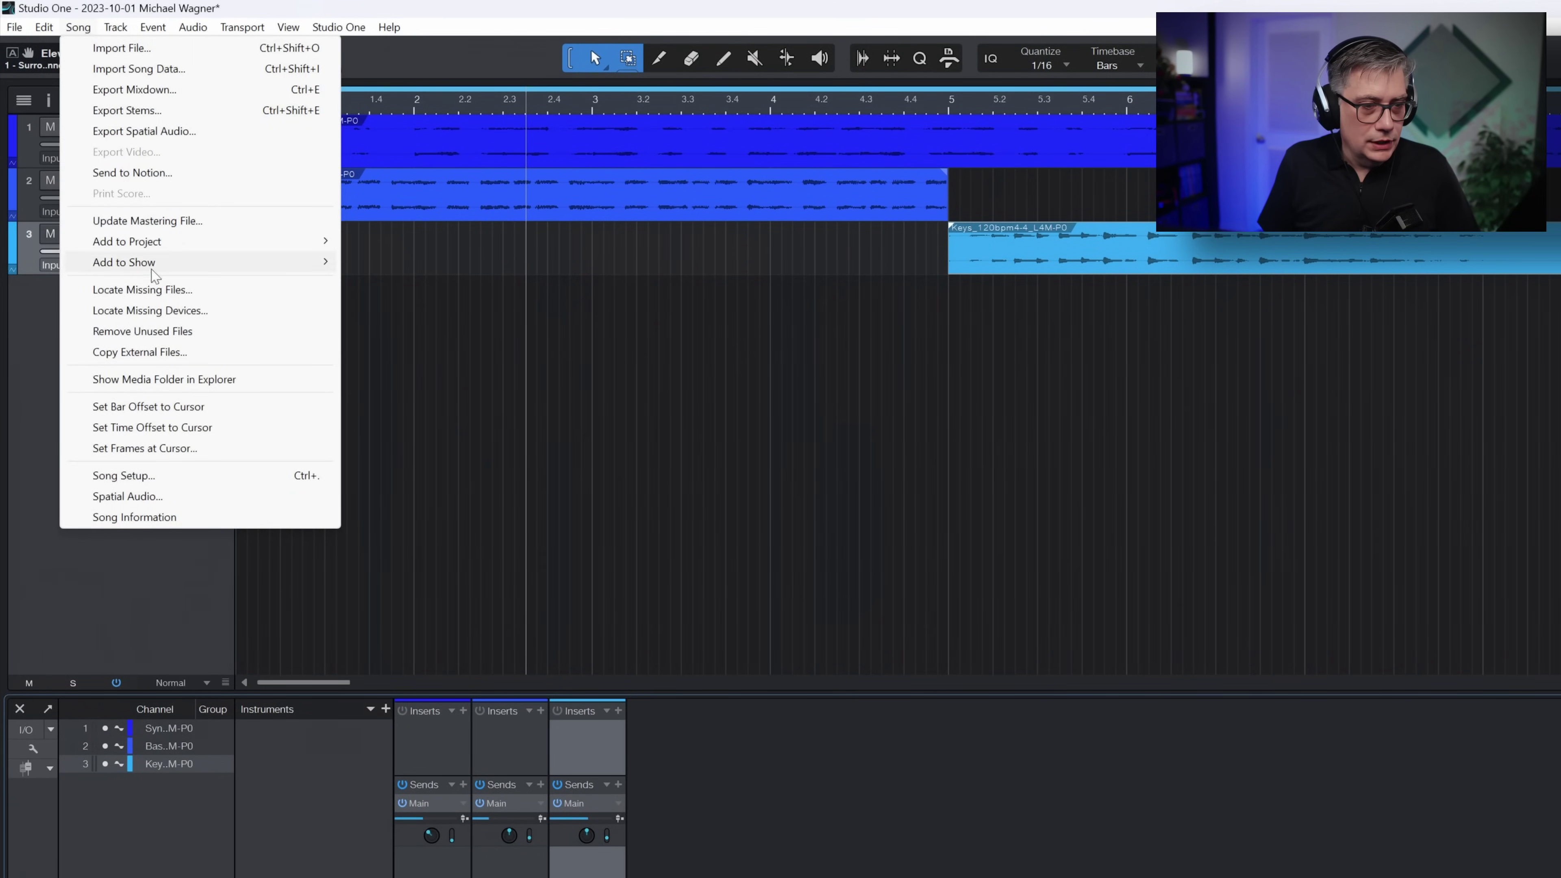
{"action": "left_click", "coordinate": [158, 132]}
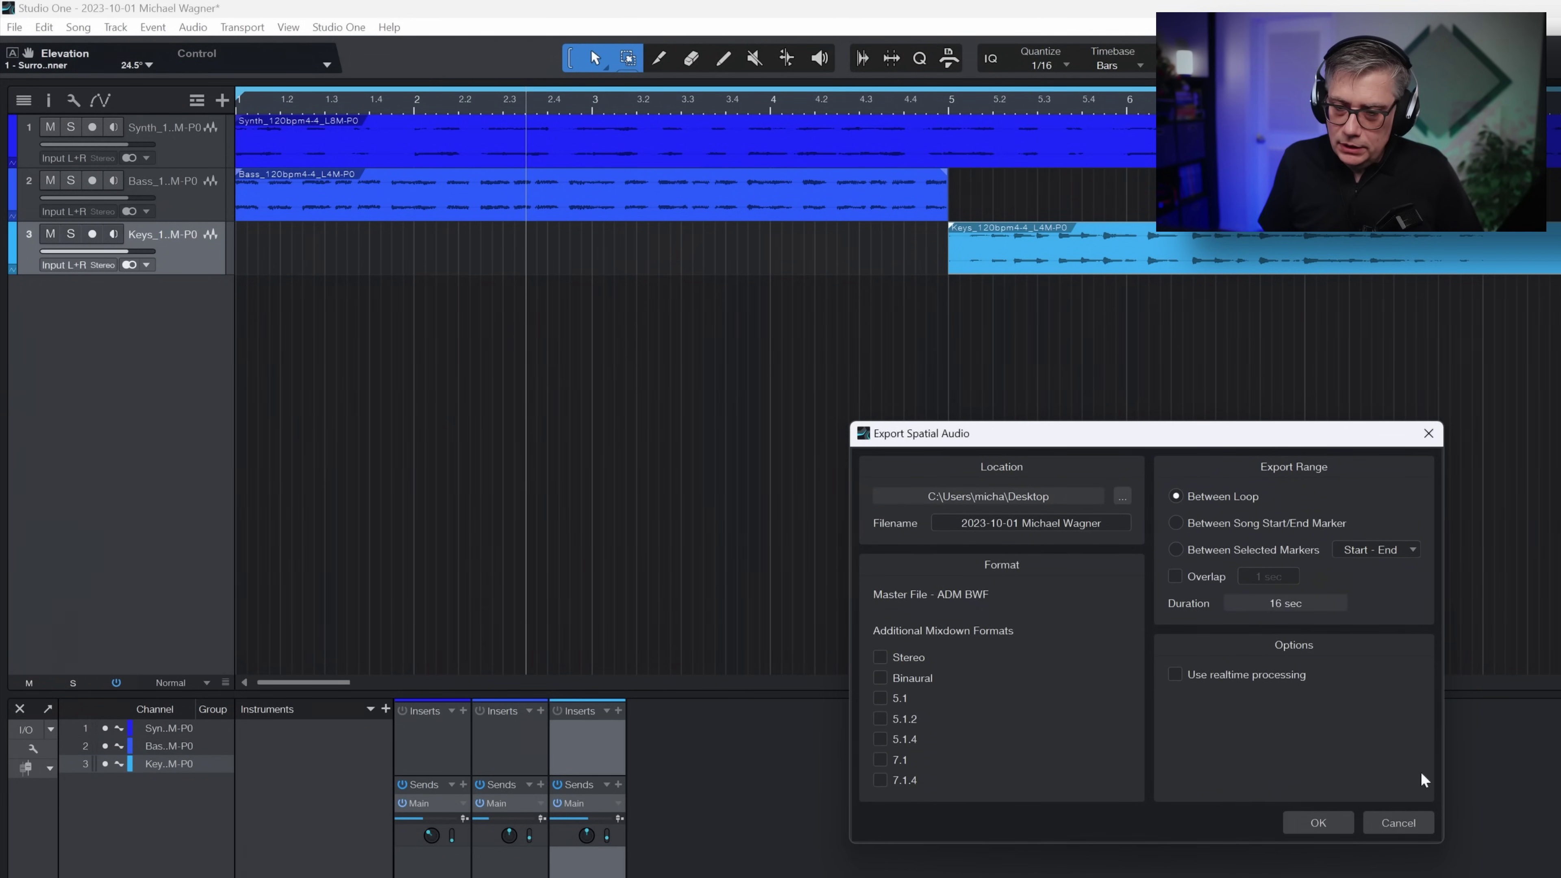
{"action": "left_click", "coordinate": [1317, 823]}
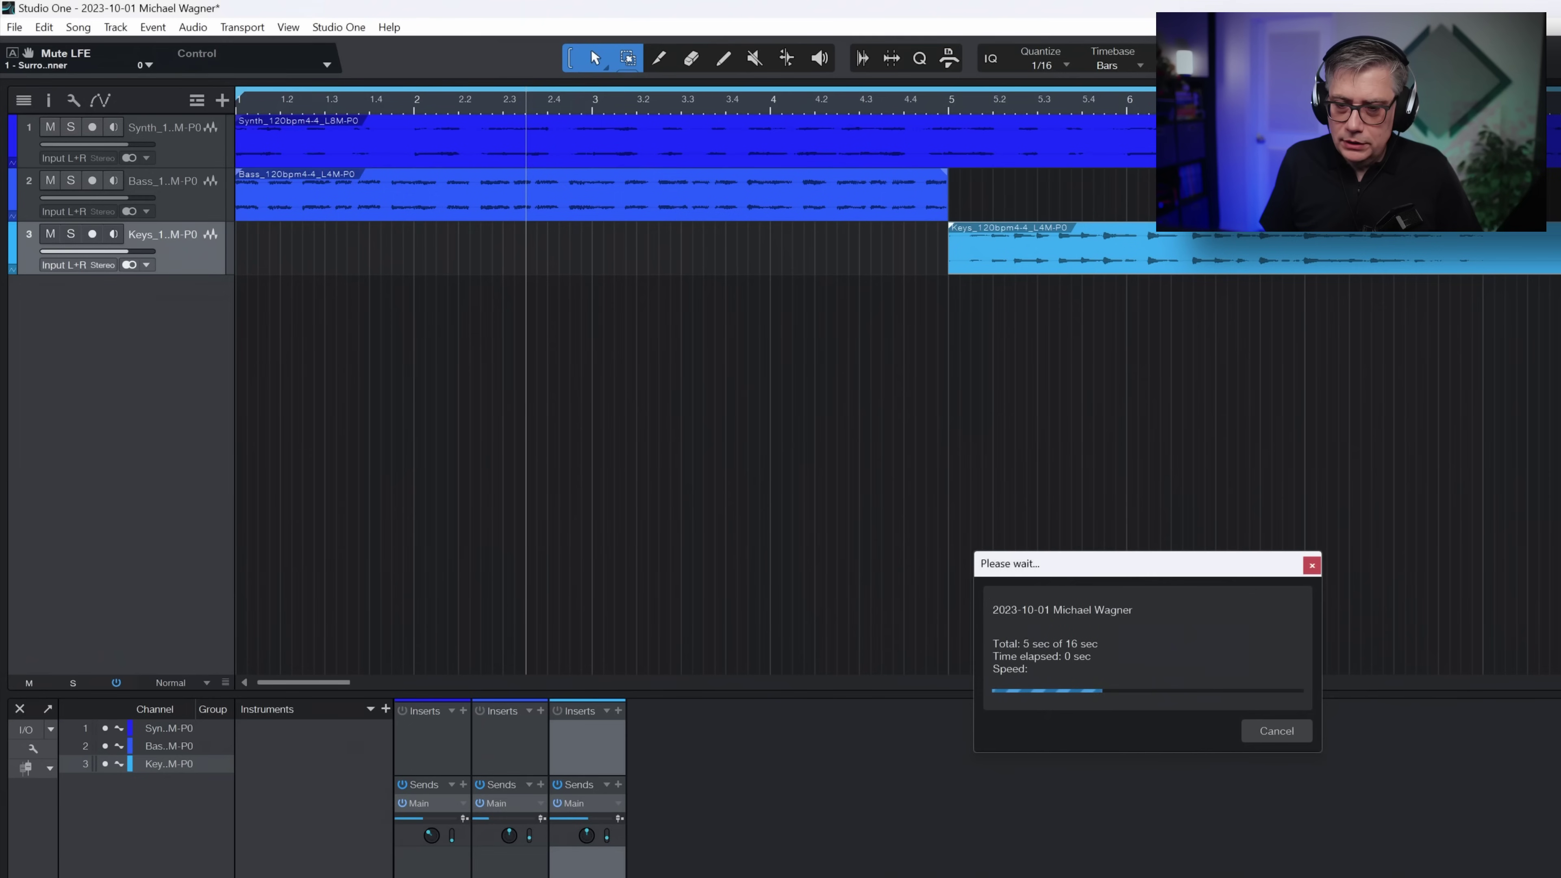
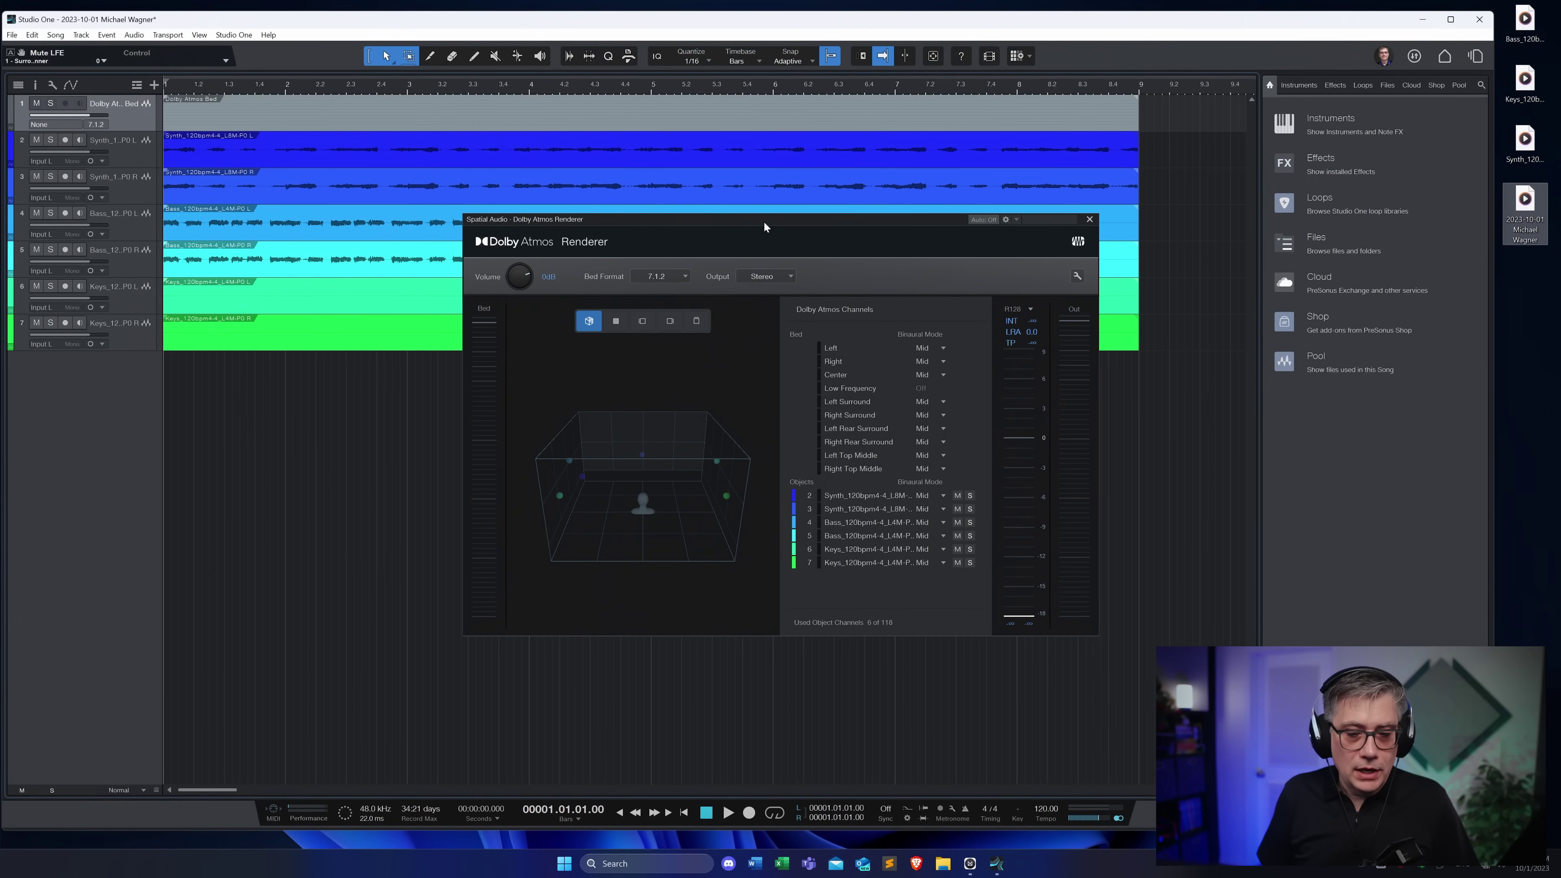
Play back the imported ADM song with the Dolby Atmos Renderer open
{"action": "left_click", "coordinate": [728, 812]}
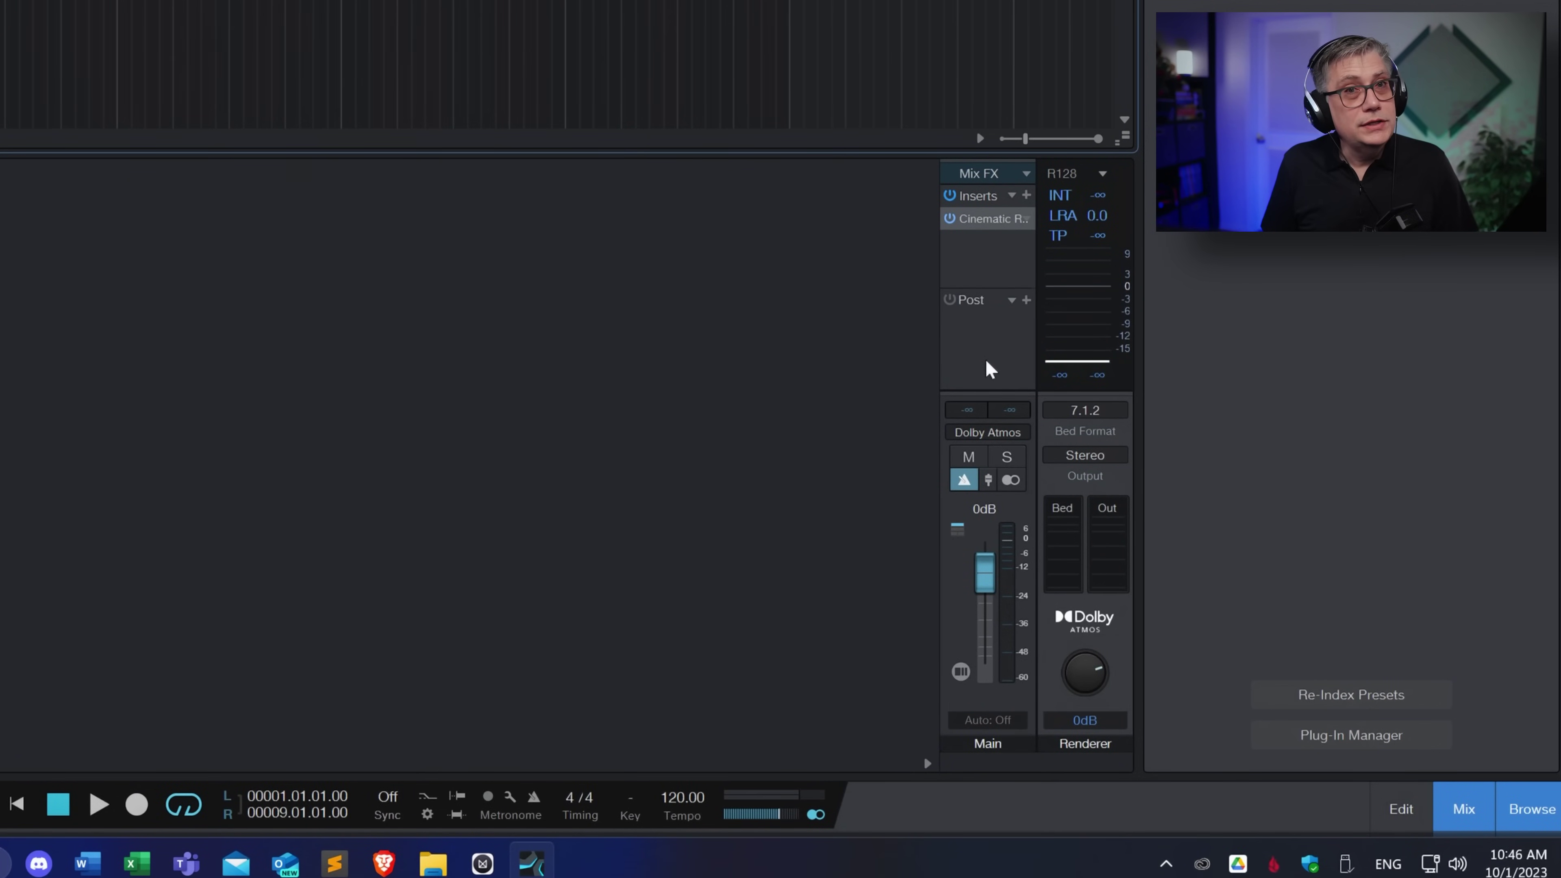
Set the Dolby Atmos renderer output to 9.1.6 and add the Bidule plug-in as a post insert on the Main channel
{"action": "left_click", "coordinate": [1100, 457]}
{"action": "left_click", "coordinate": [1123, 652]}
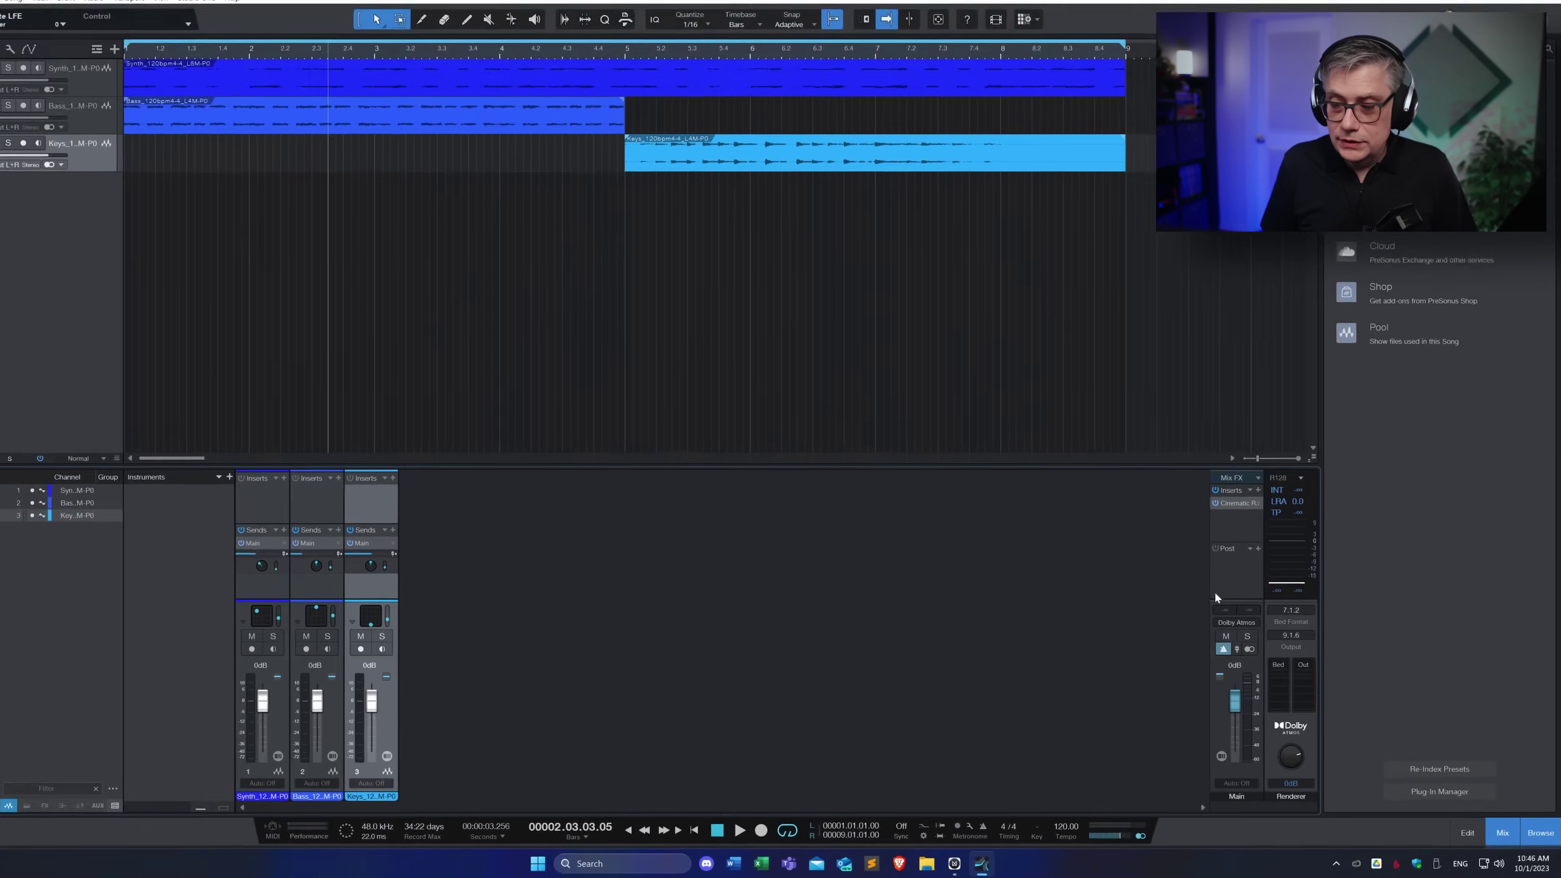
{"action": "left_click", "coordinate": [1265, 557]}
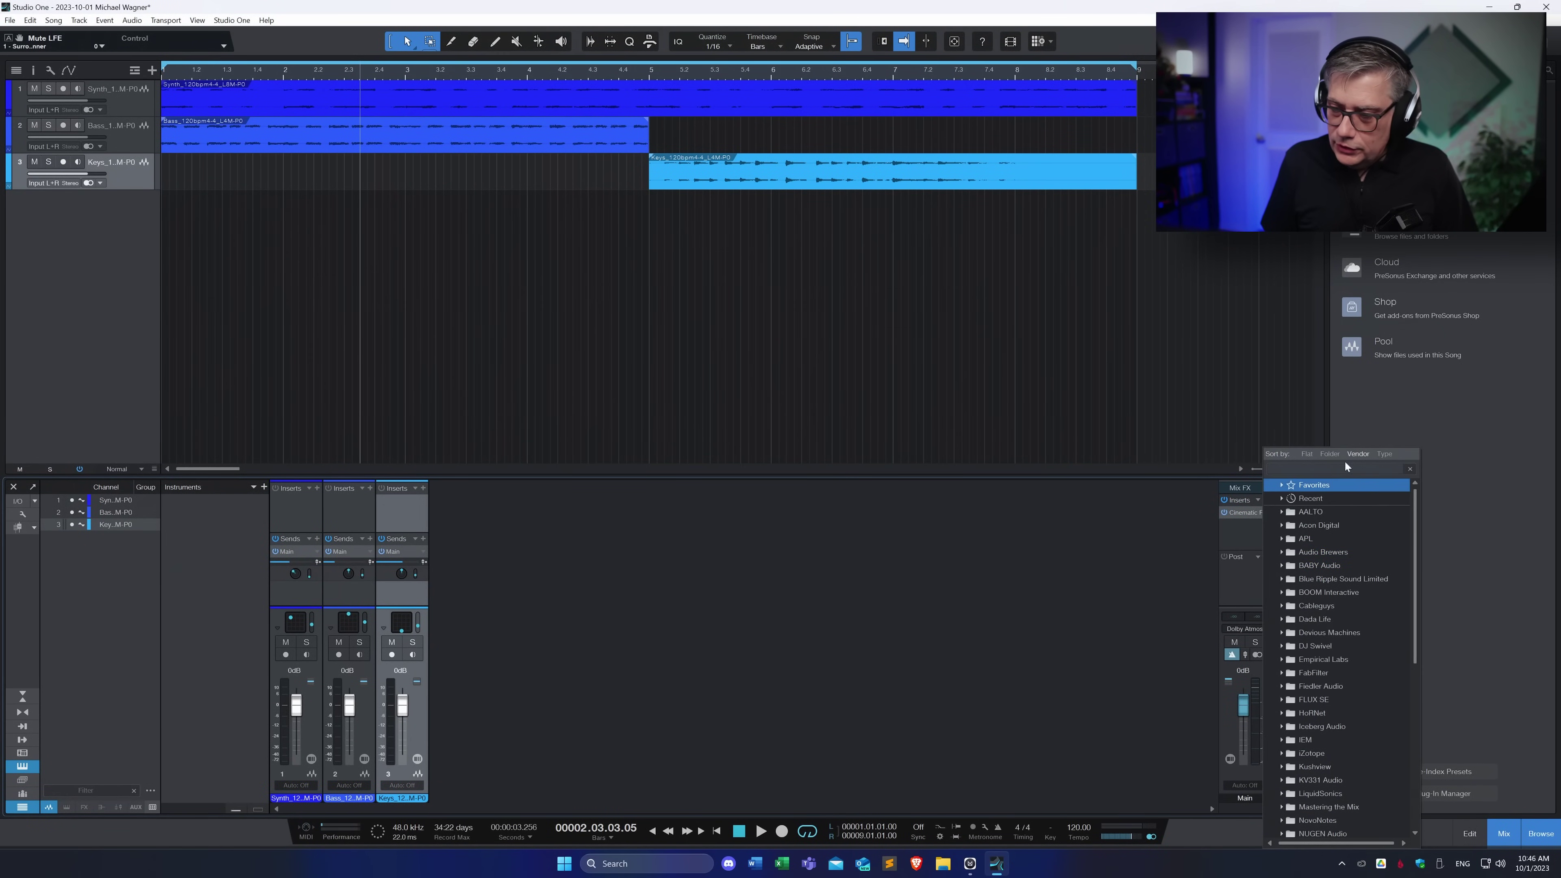
{"action": "type", "text": "bi"}
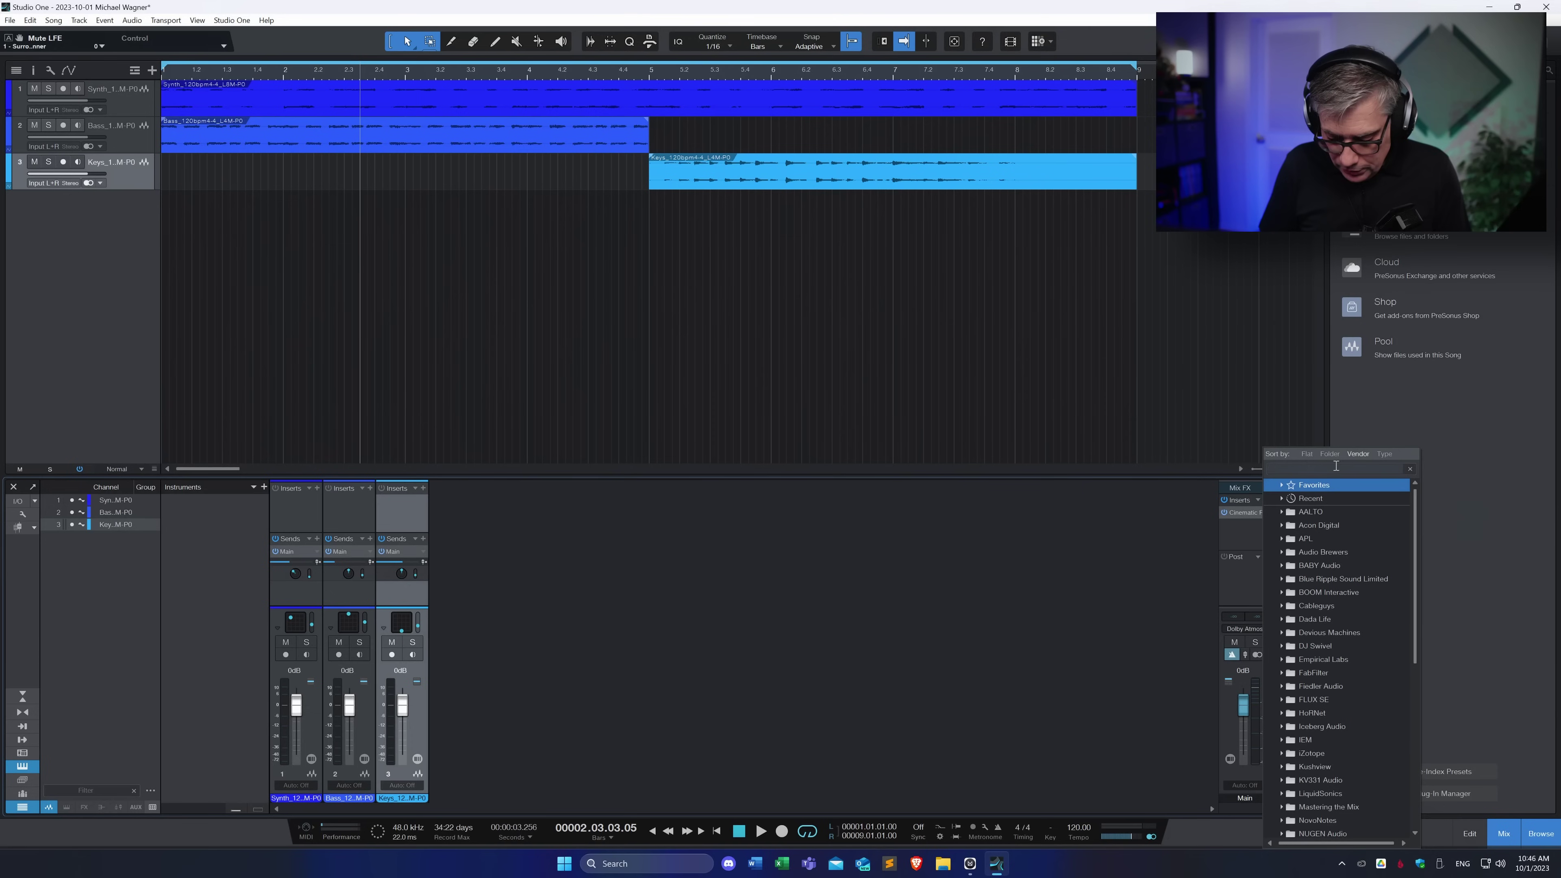
{"action": "type", "text": "d"}
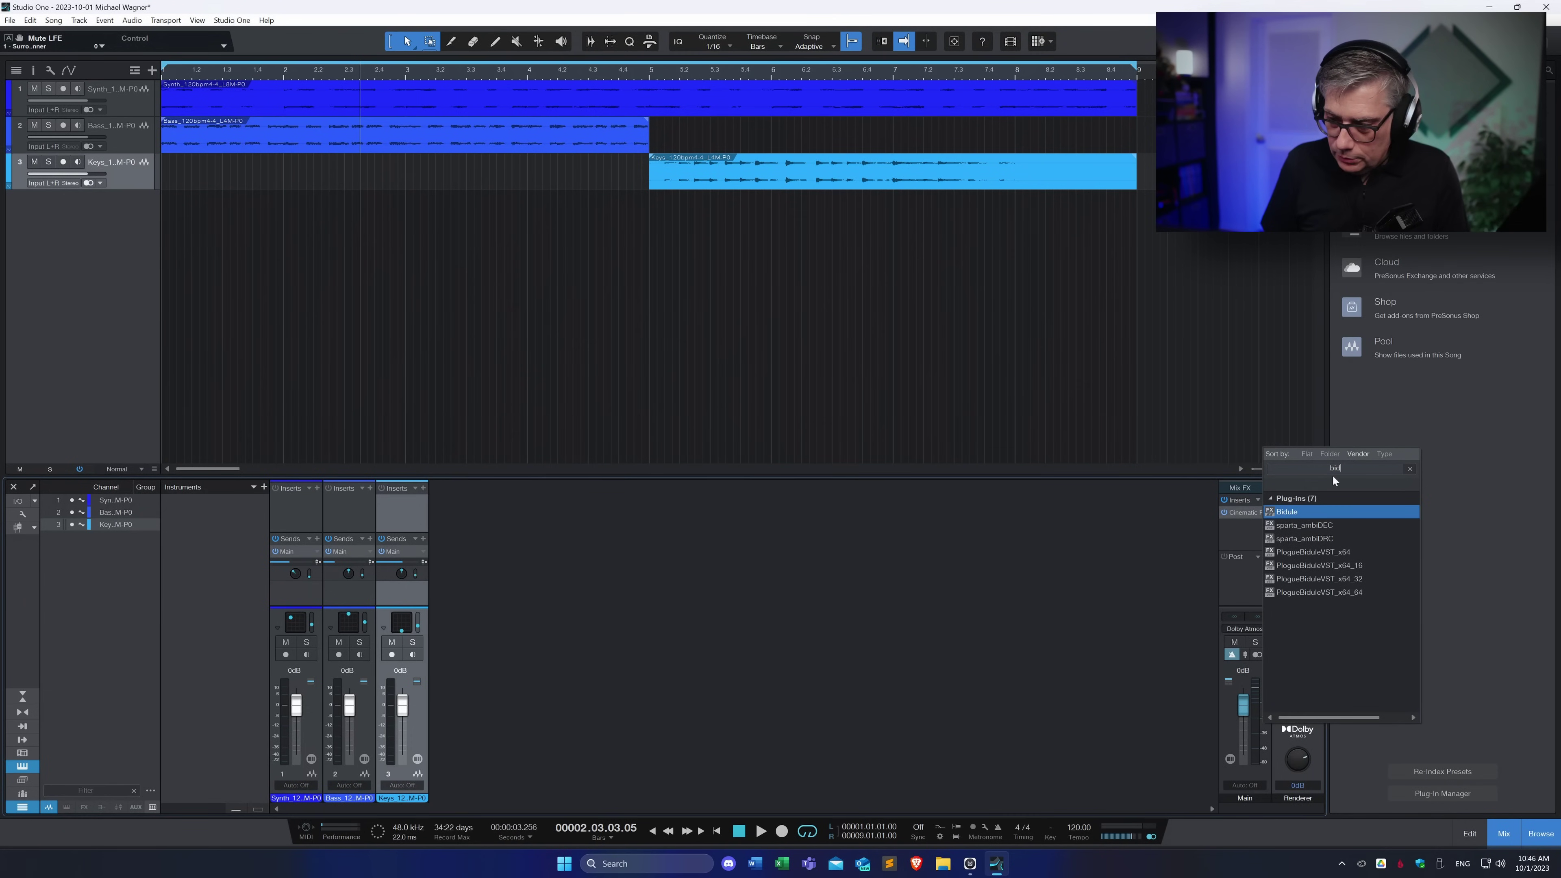
{"action": "double_click", "coordinate": [1299, 518]}
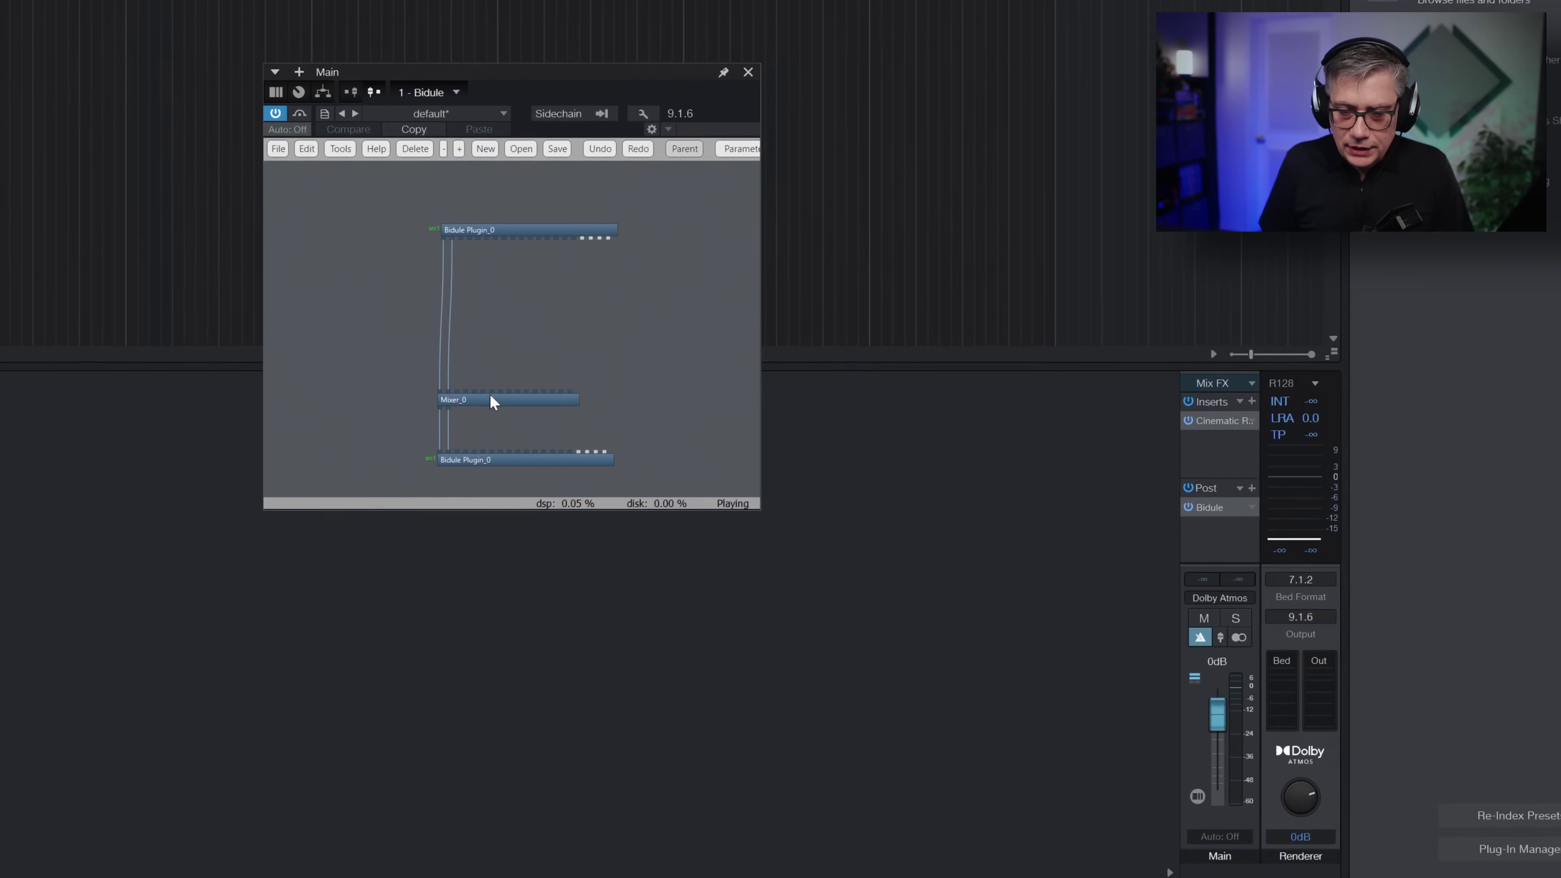
Delete the mixer in Bidule, wire all plug-in input channels straight to the output channels, and move the plug-in window aside
{"action": "left_click", "coordinate": [753, 492]}
{"action": "right_click", "coordinate": [754, 492]}
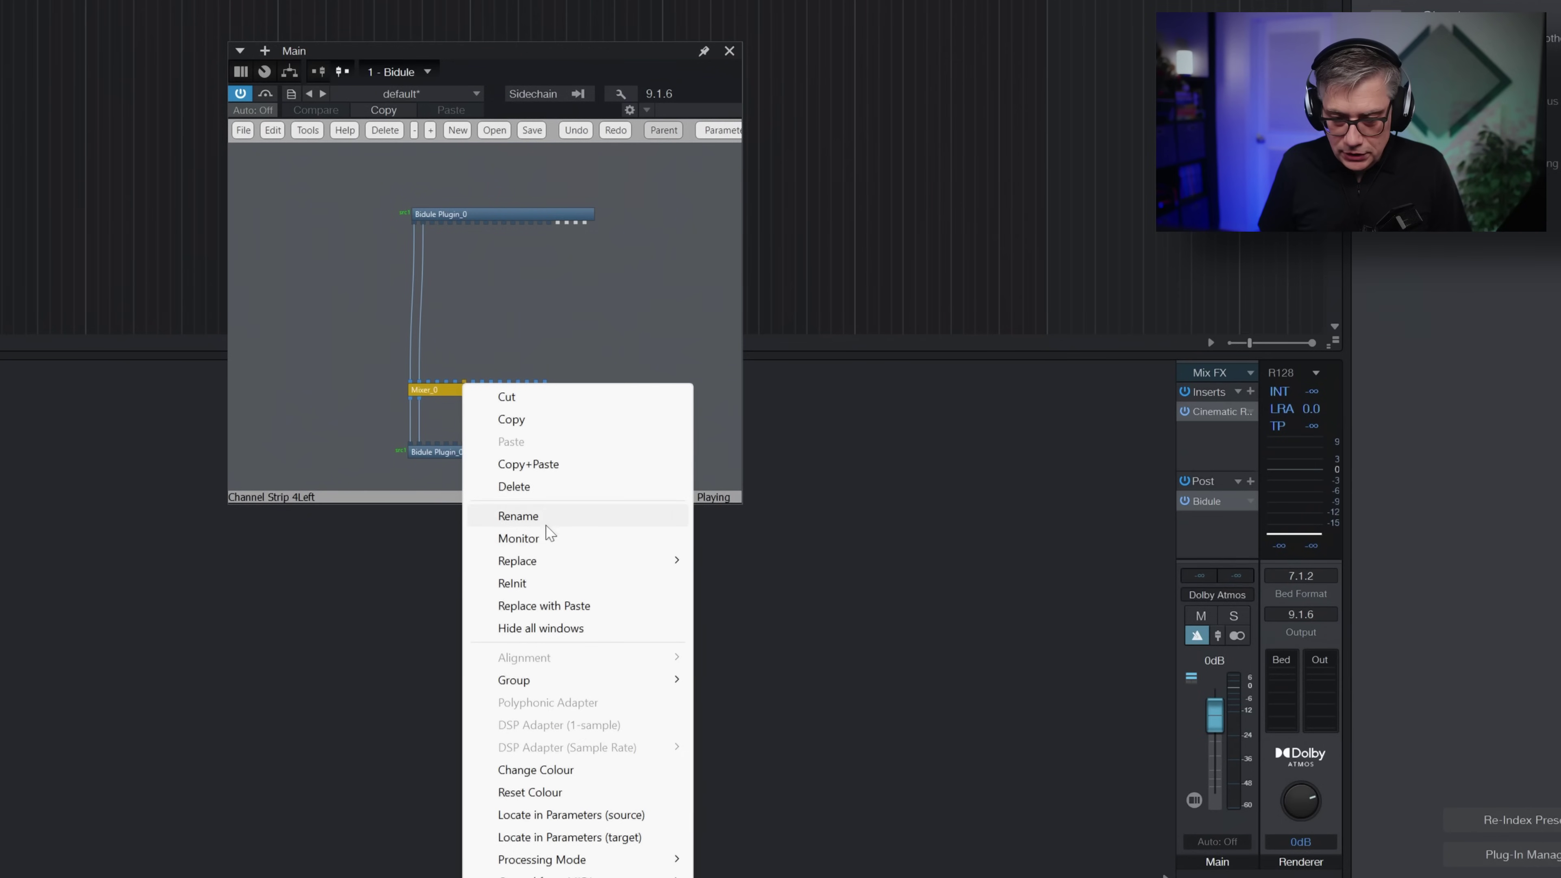
{"action": "left_click", "coordinate": [546, 487]}
{"action": "left_click", "coordinate": [483, 389]}
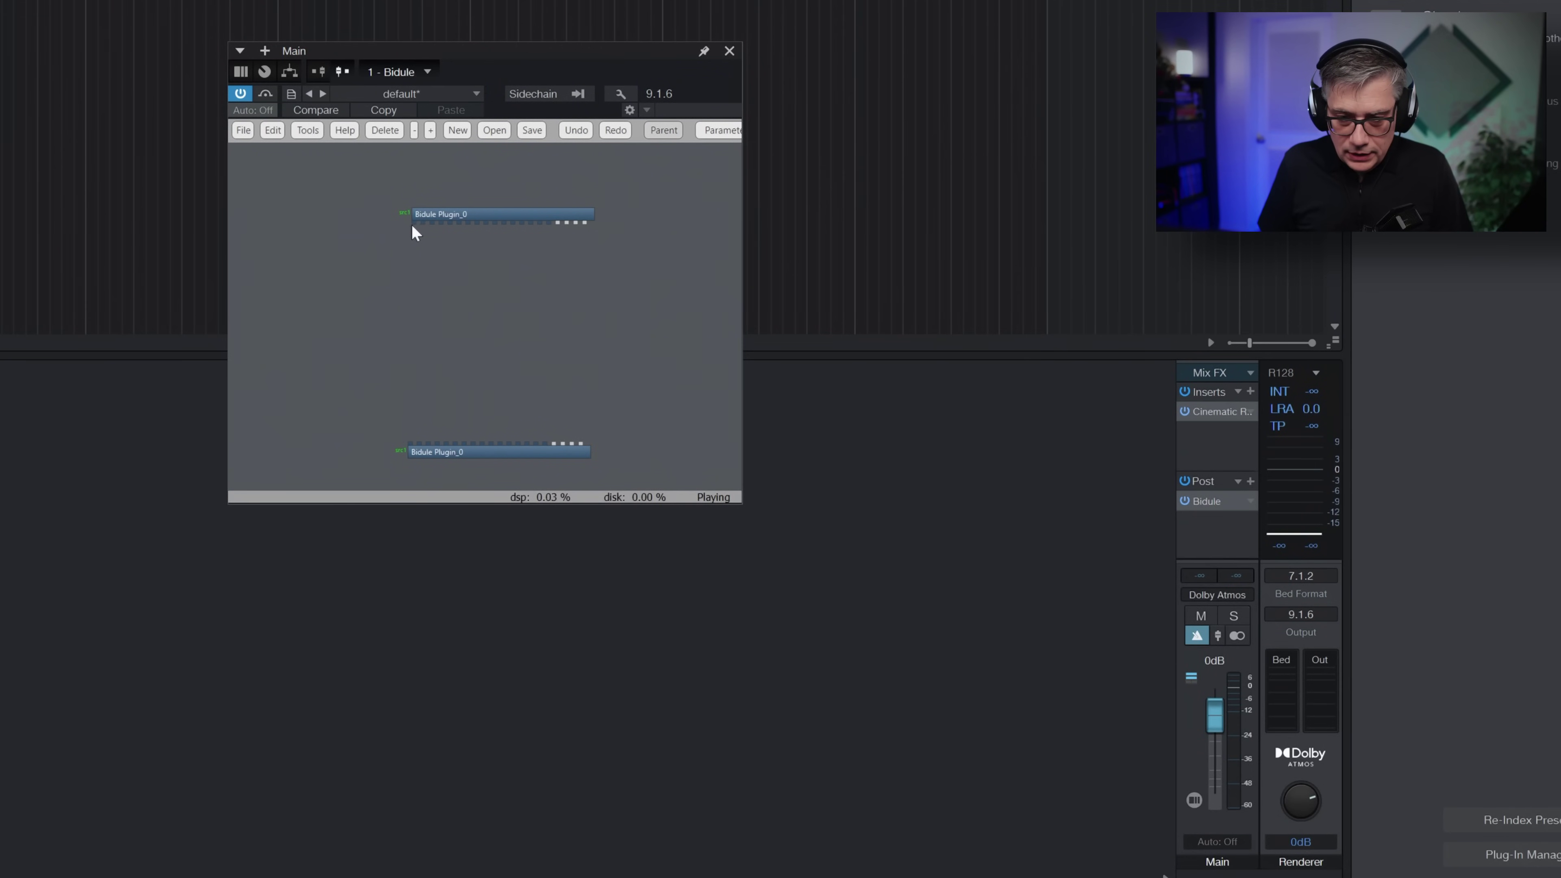
{"action": "left_click_drag", "start_coordinate": [413, 224], "coordinate": [408, 439]}
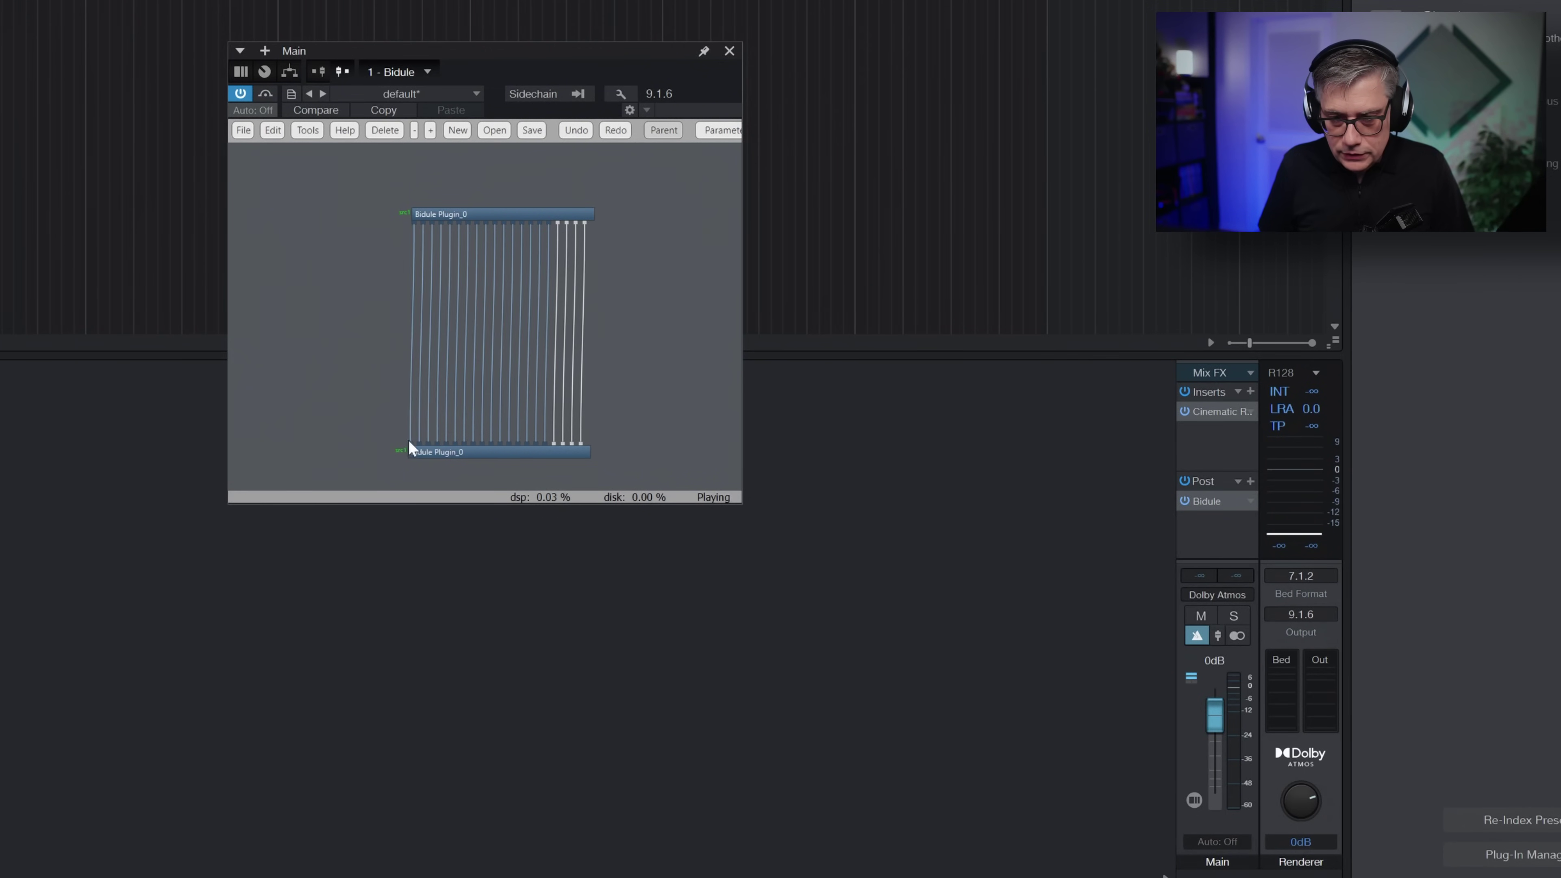
{"action": "left_click_drag", "start_coordinate": [578, 58], "coordinate": [517, 2]}
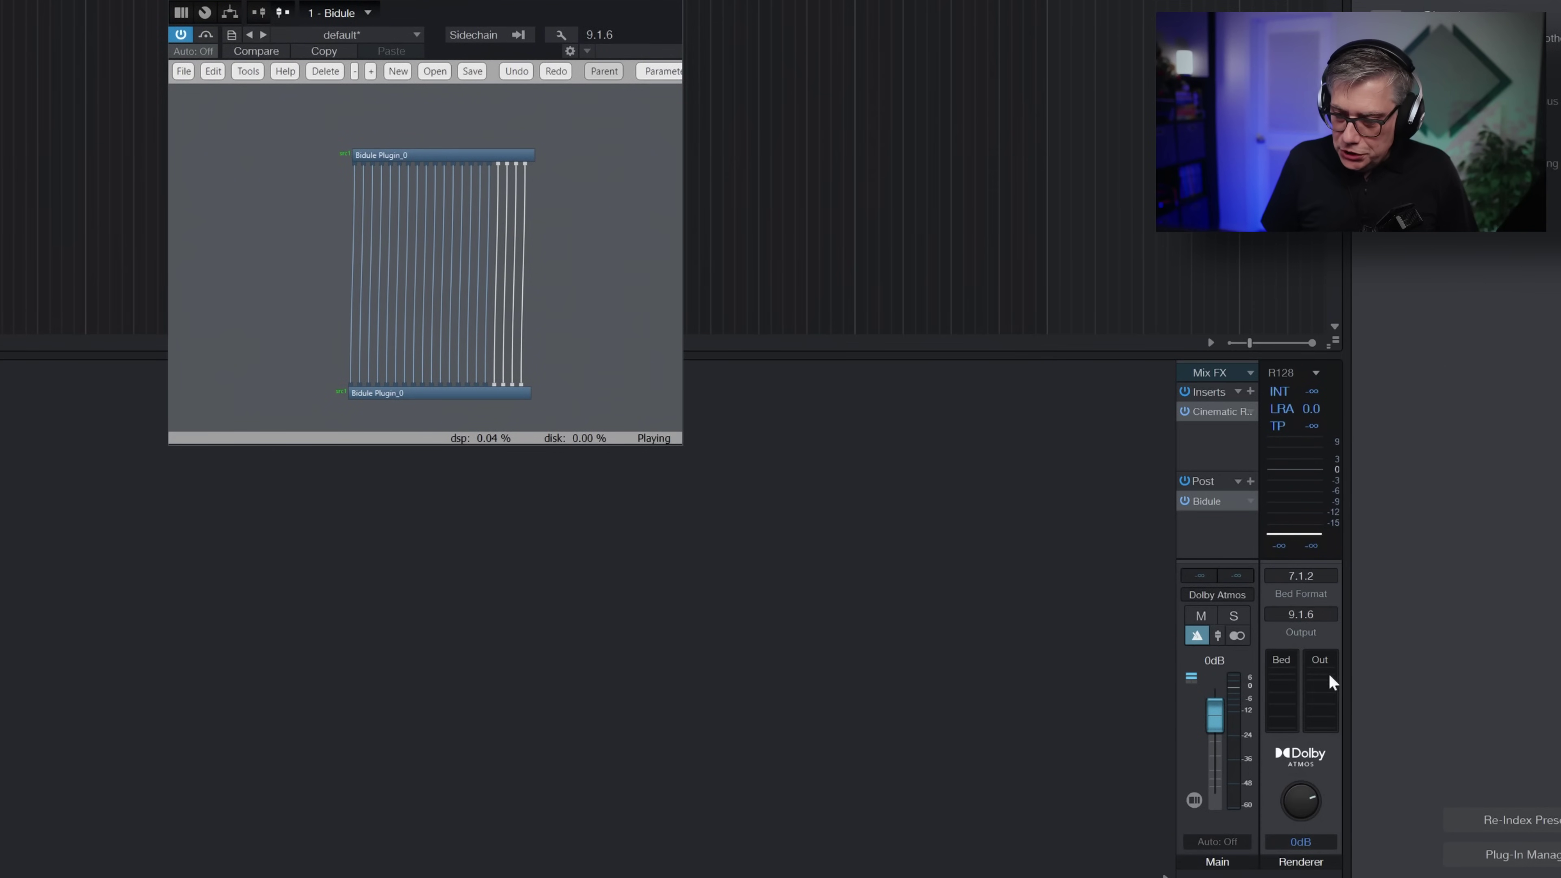
Switch the renderer output to Stereo and restore it to 9.1.6
{"action": "left_click", "coordinate": [1309, 616]}
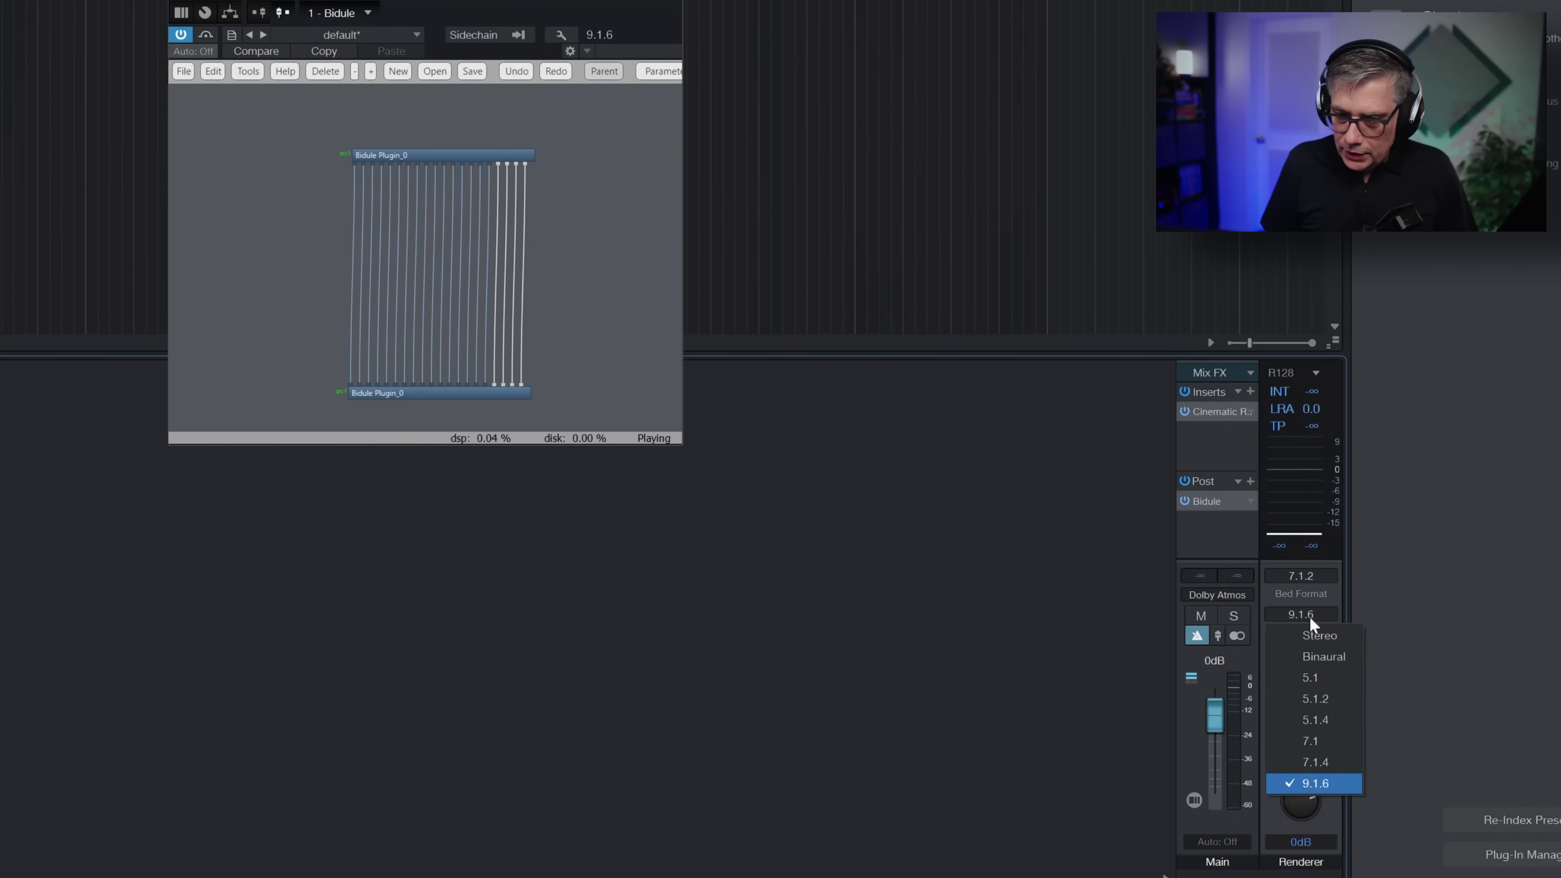
{"action": "left_click", "coordinate": [1311, 641]}
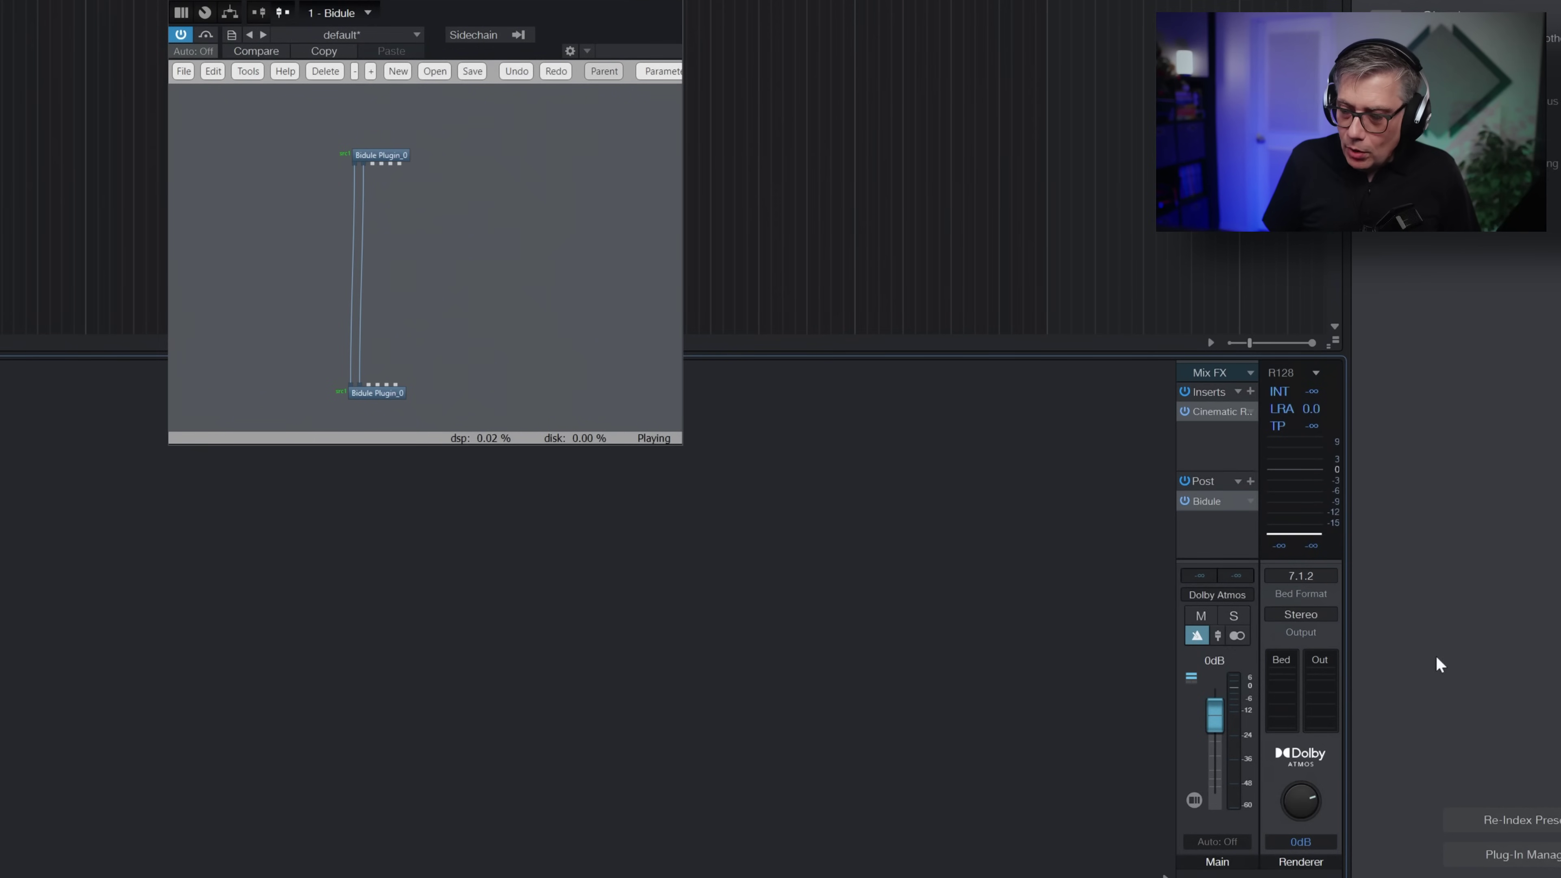
{"action": "left_click", "coordinate": [1308, 616]}
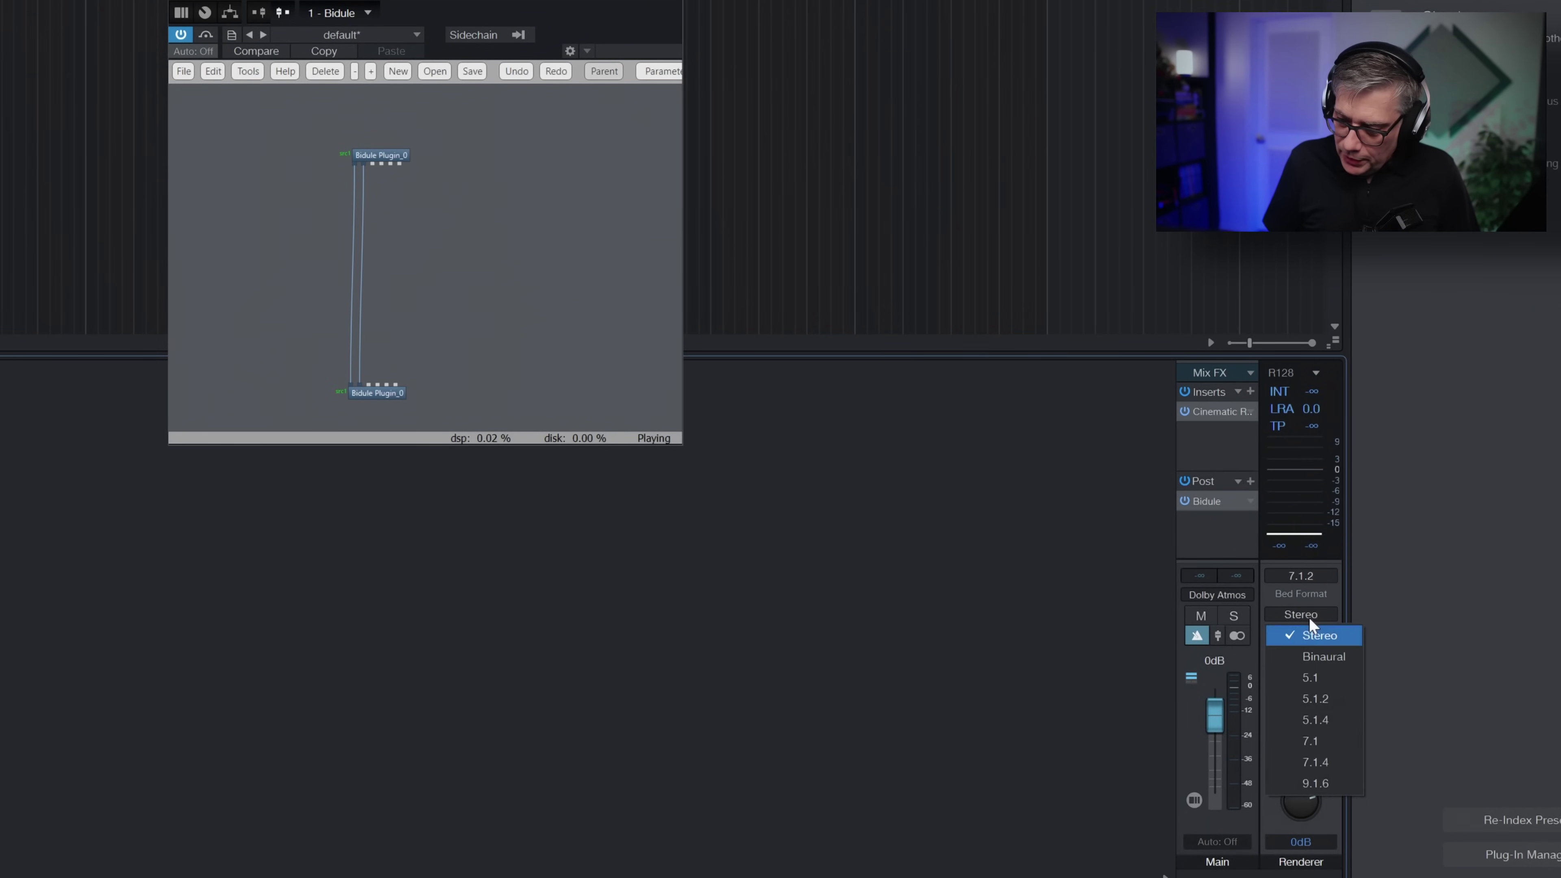
{"action": "left_click", "coordinate": [1328, 784]}
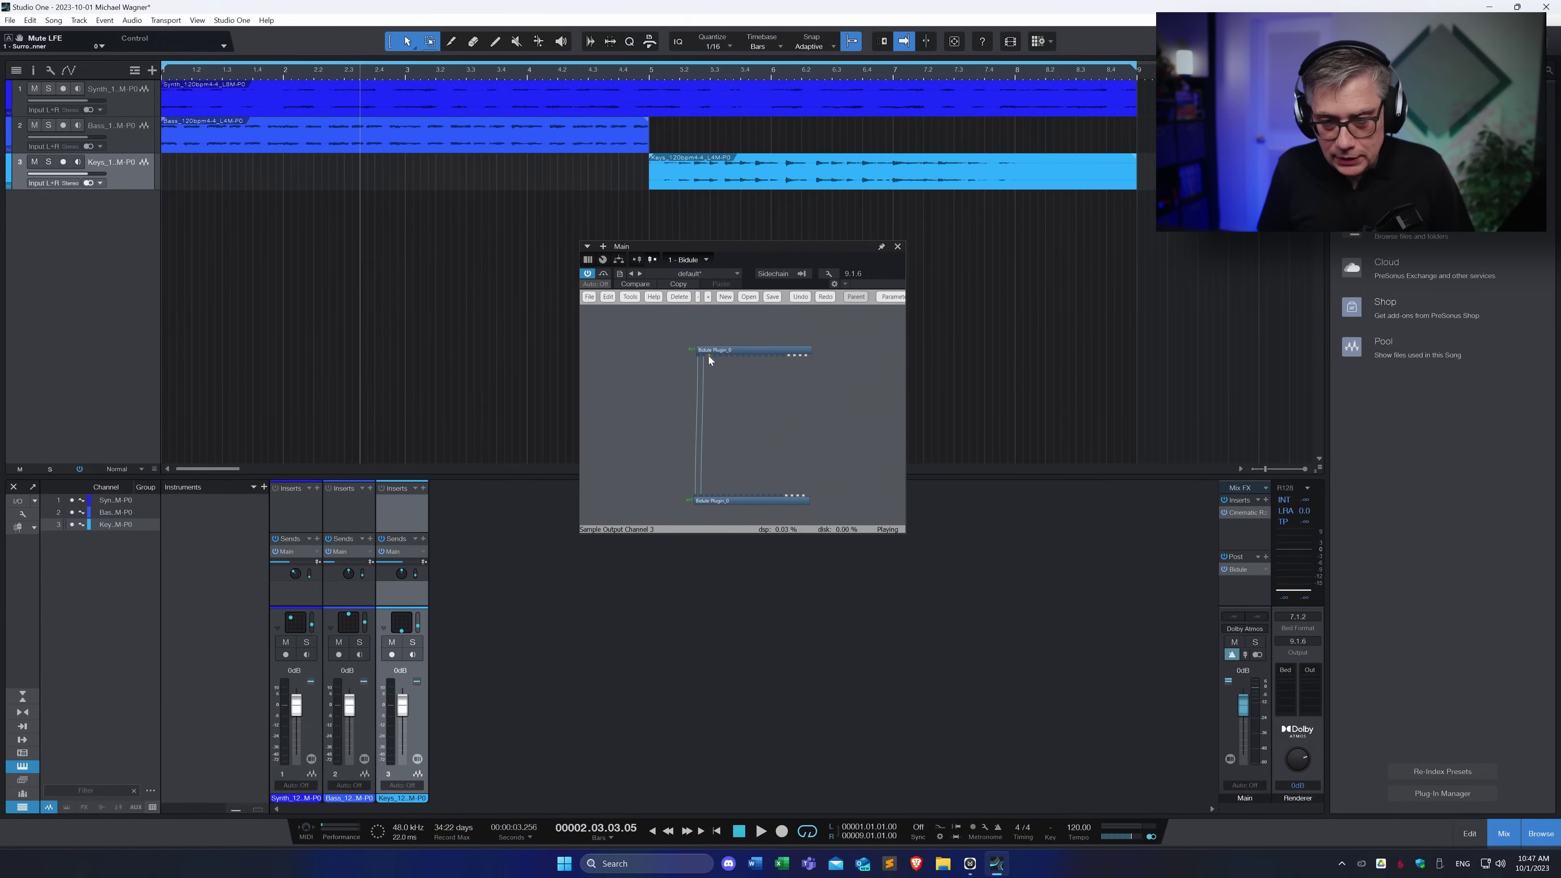
Reconnect all of Bidule's input channels to the matching output channels and close the plug-in window
{"action": "left_click_drag", "start_coordinate": [709, 356], "coordinate": [707, 498]}
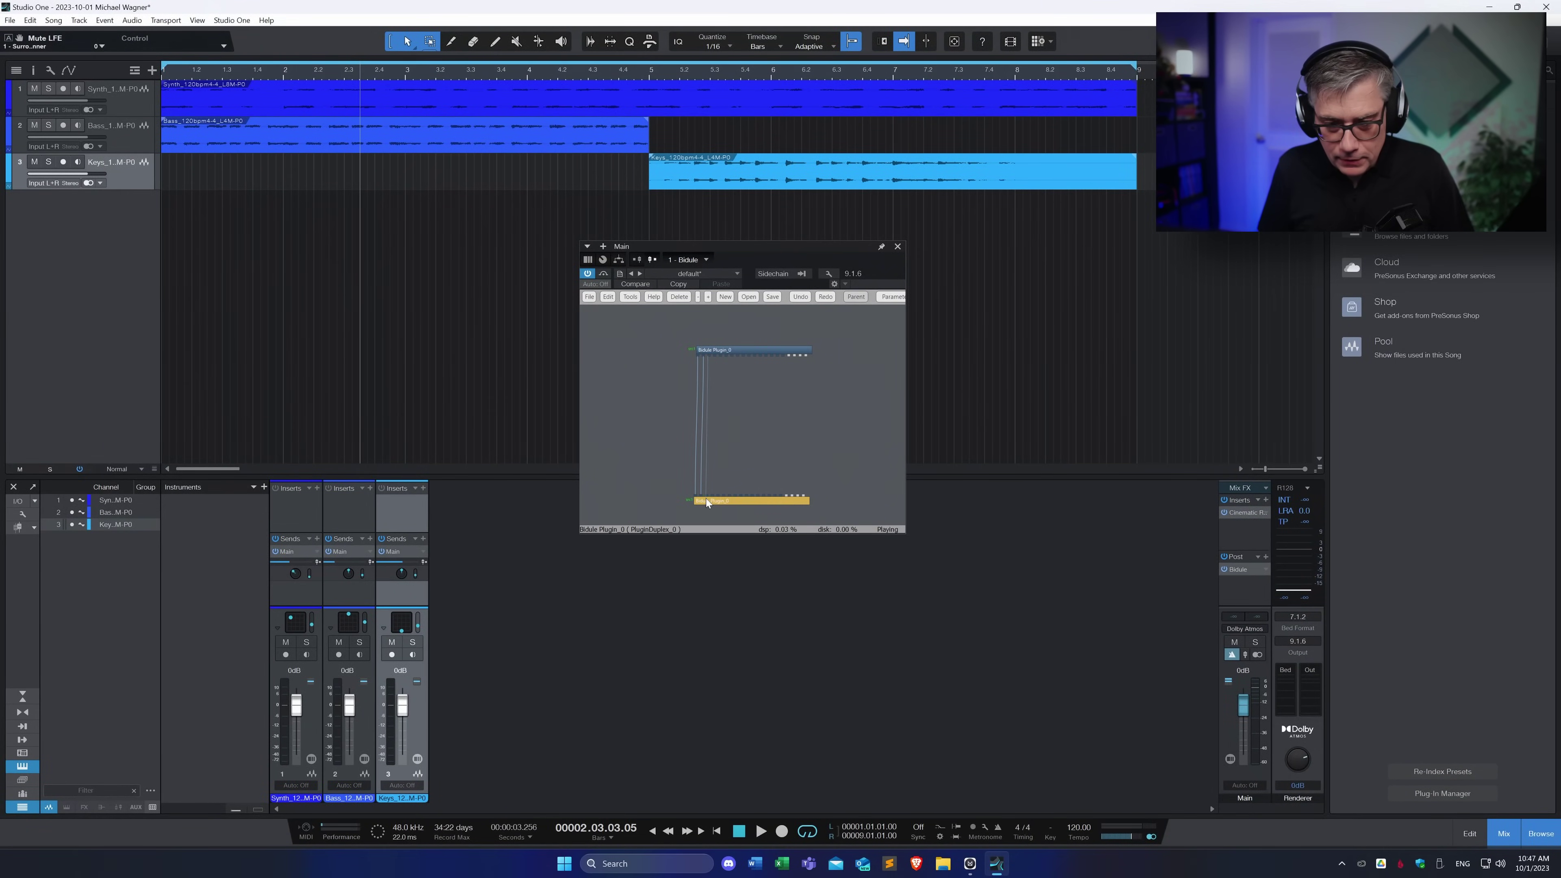
{"action": "left_click", "coordinate": [708, 499]}
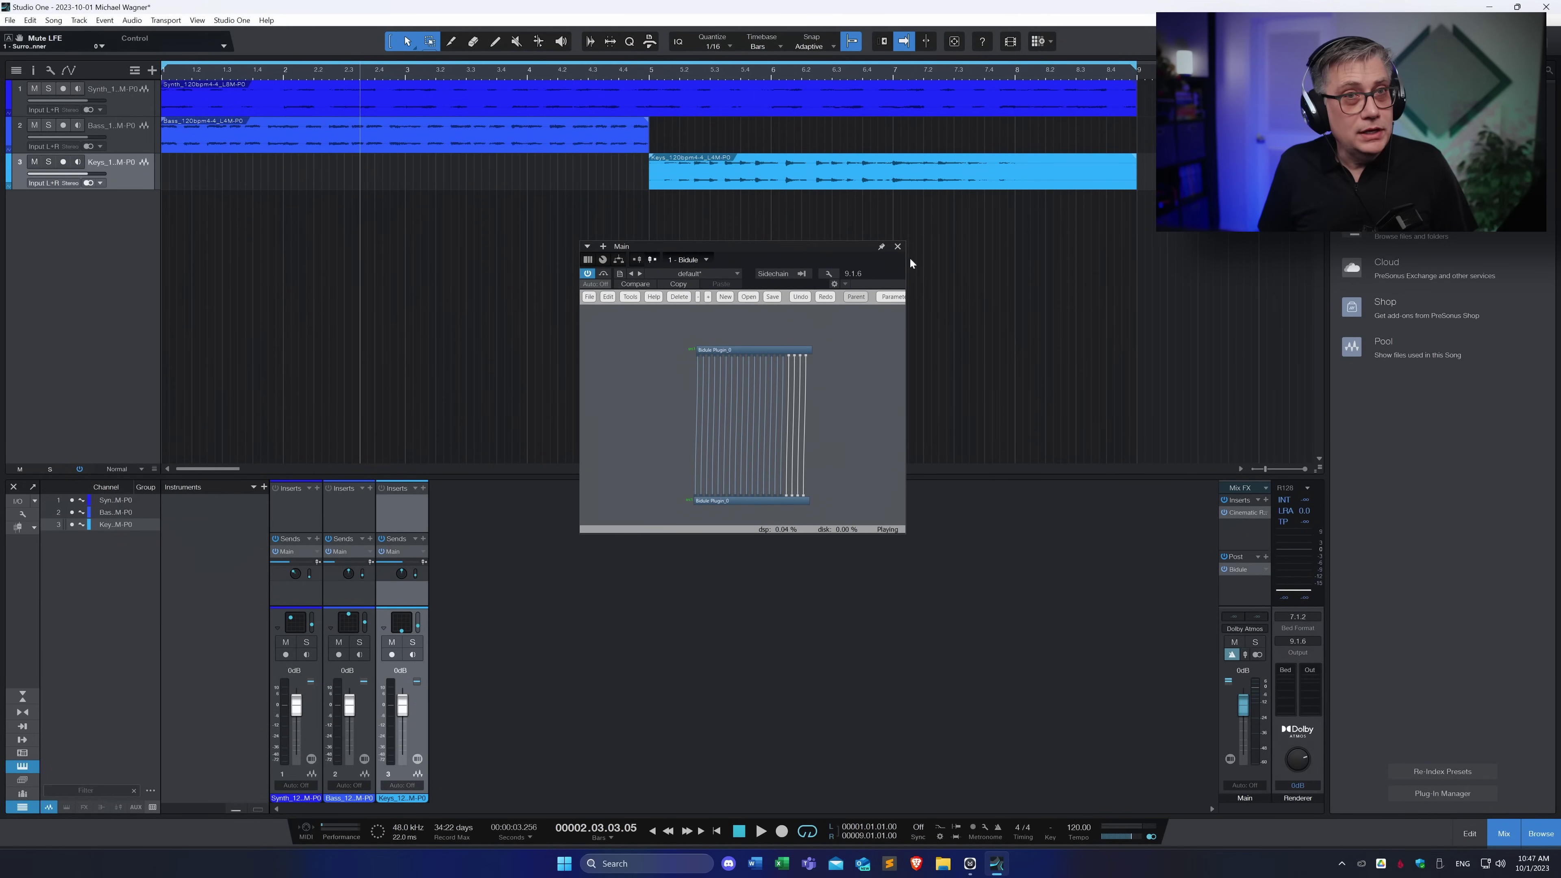
{"action": "left_click", "coordinate": [898, 246]}
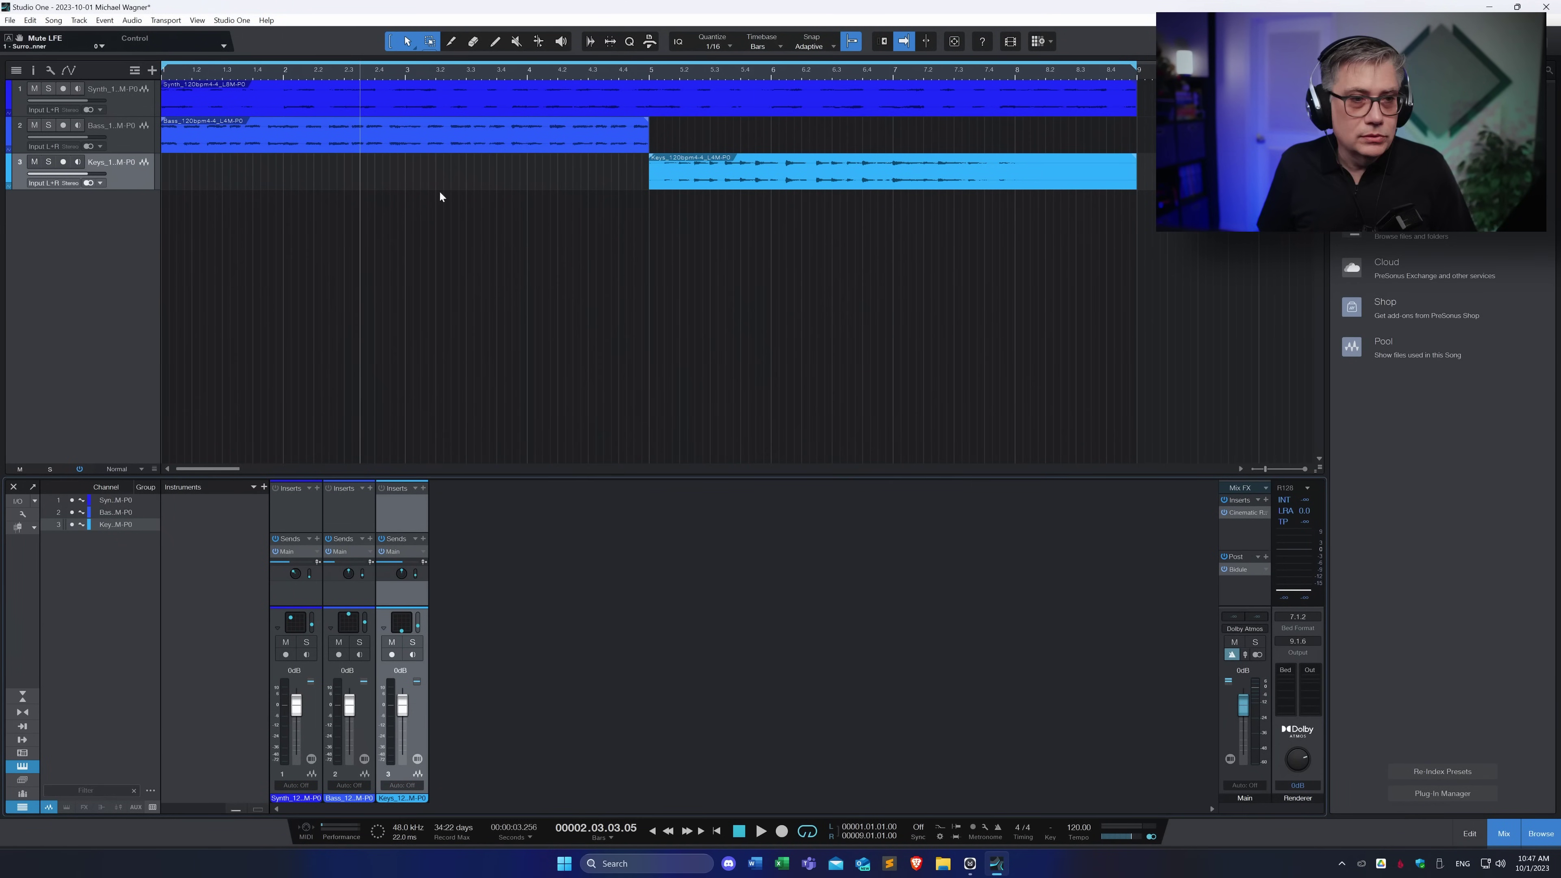
Save the song and close it
{"action": "left_click", "coordinate": [8, 21]}
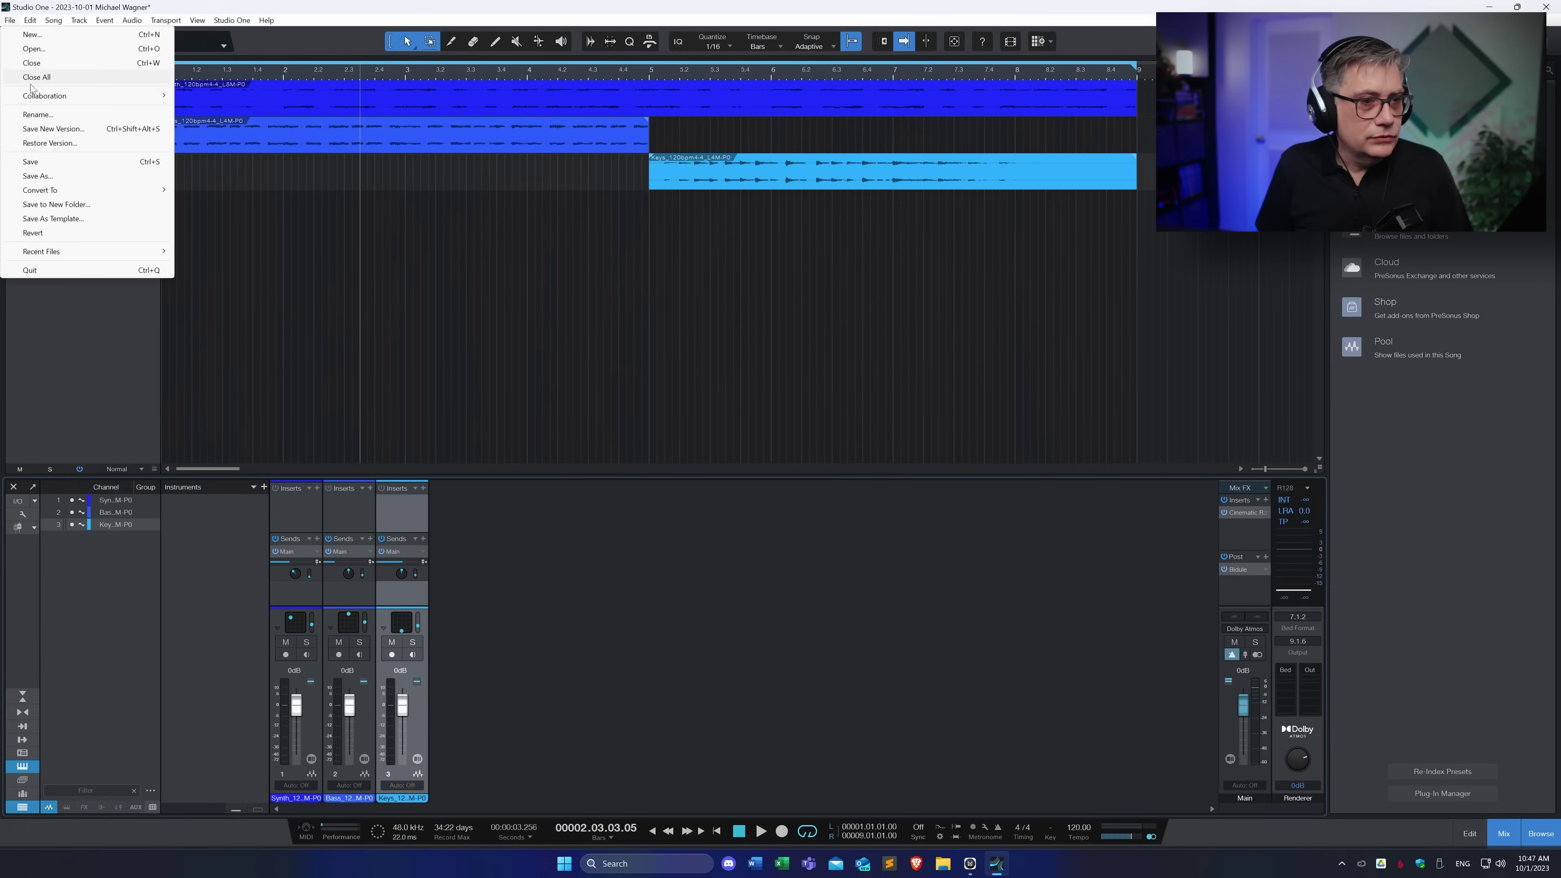
{"action": "left_click", "coordinate": [45, 168]}
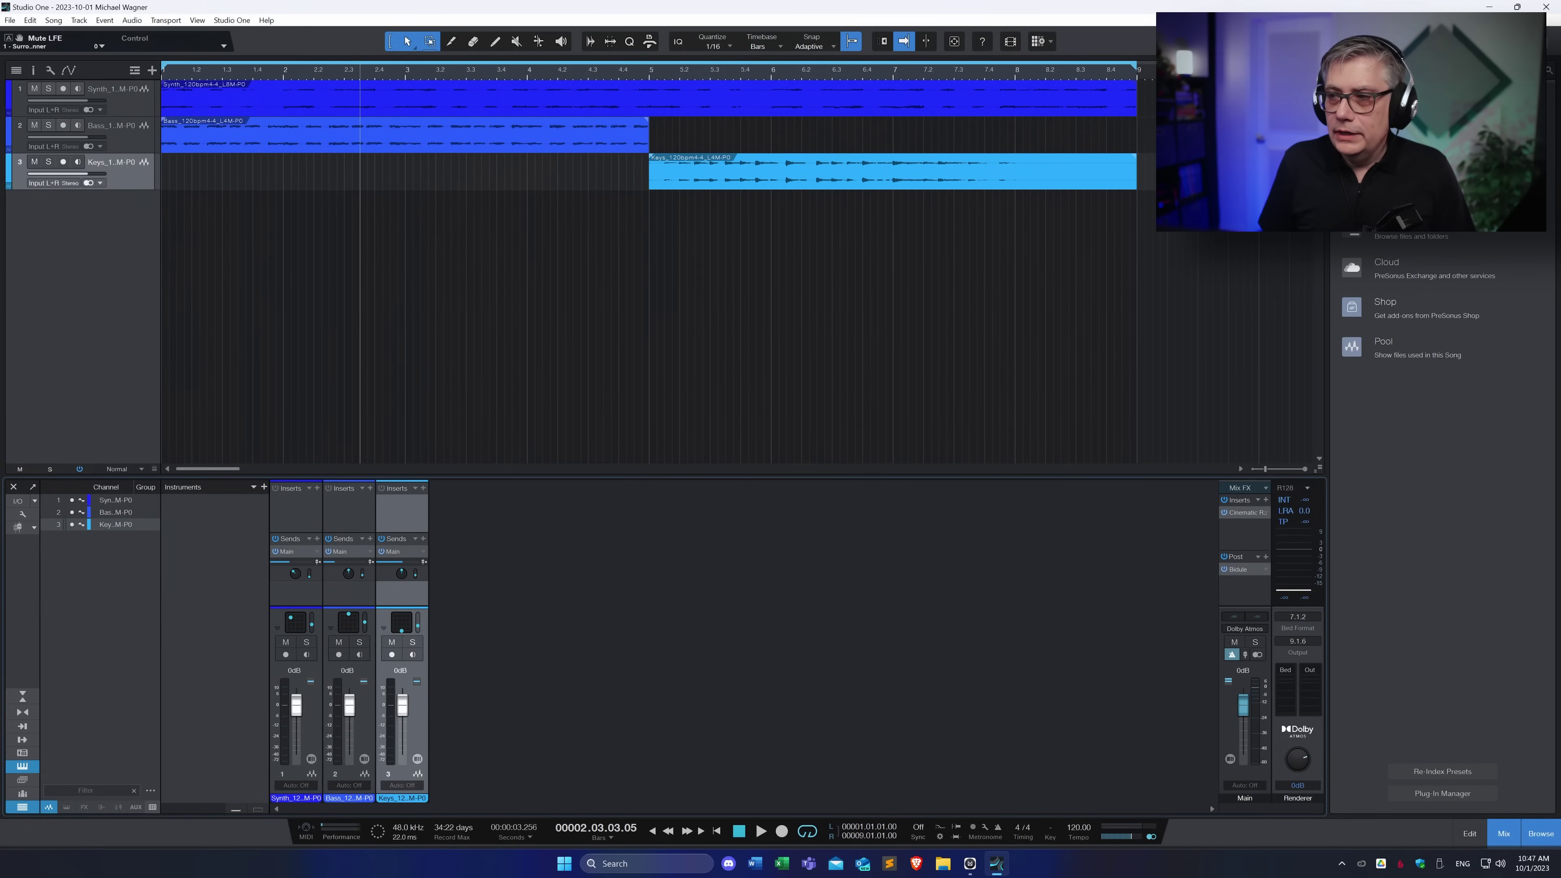
{"action": "left_click", "coordinate": [1554, 11]}
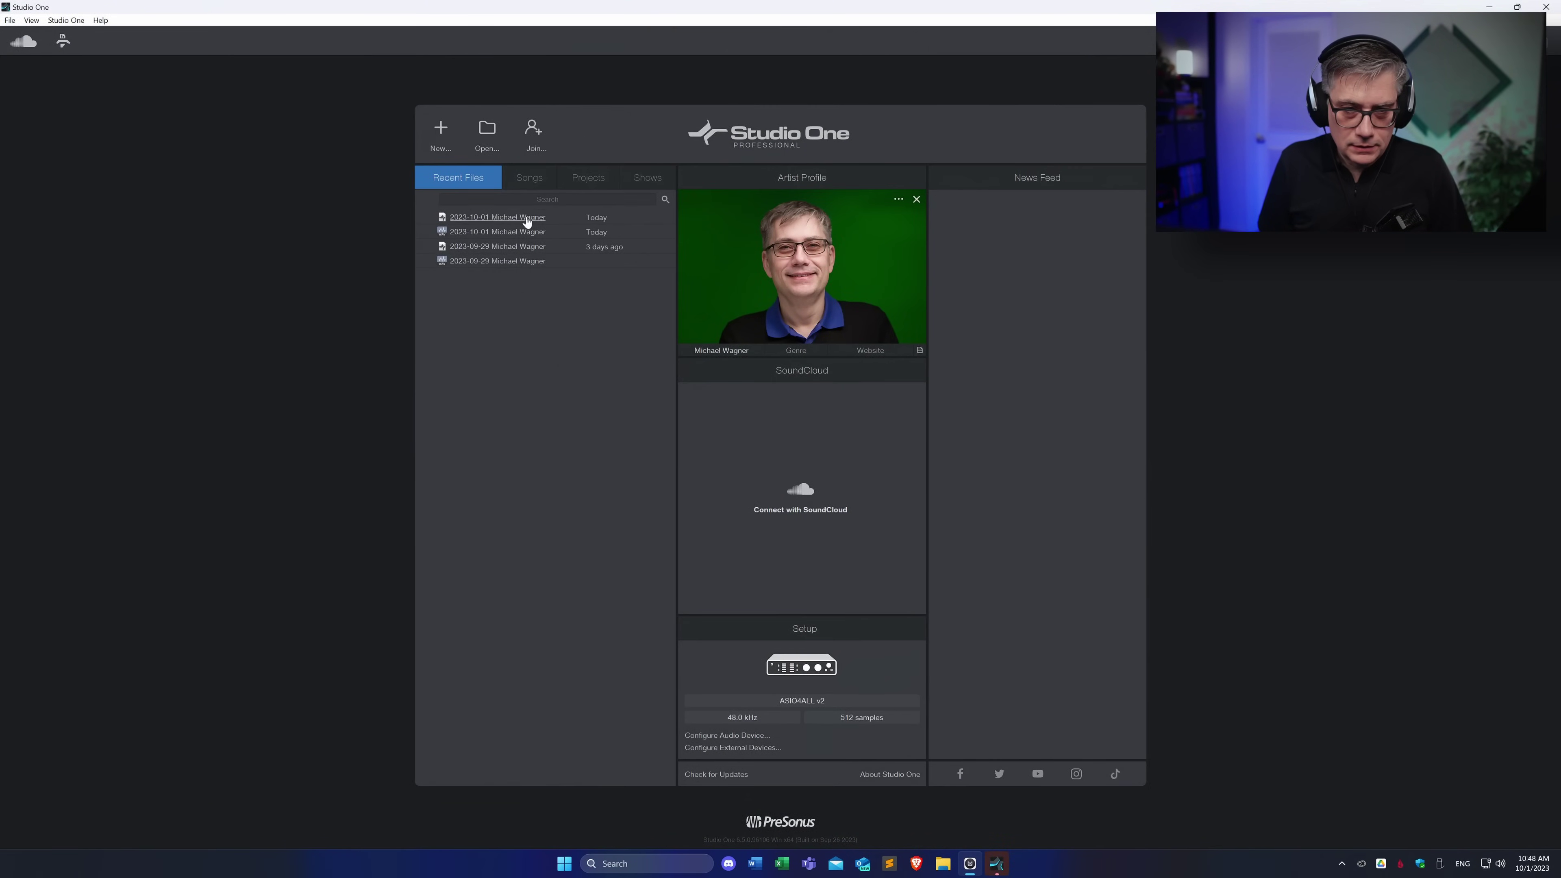
Reopen the most recent 2023-10-01 song and open the Bidule post insert on the Main channel
{"action": "left_click", "coordinate": [510, 217]}
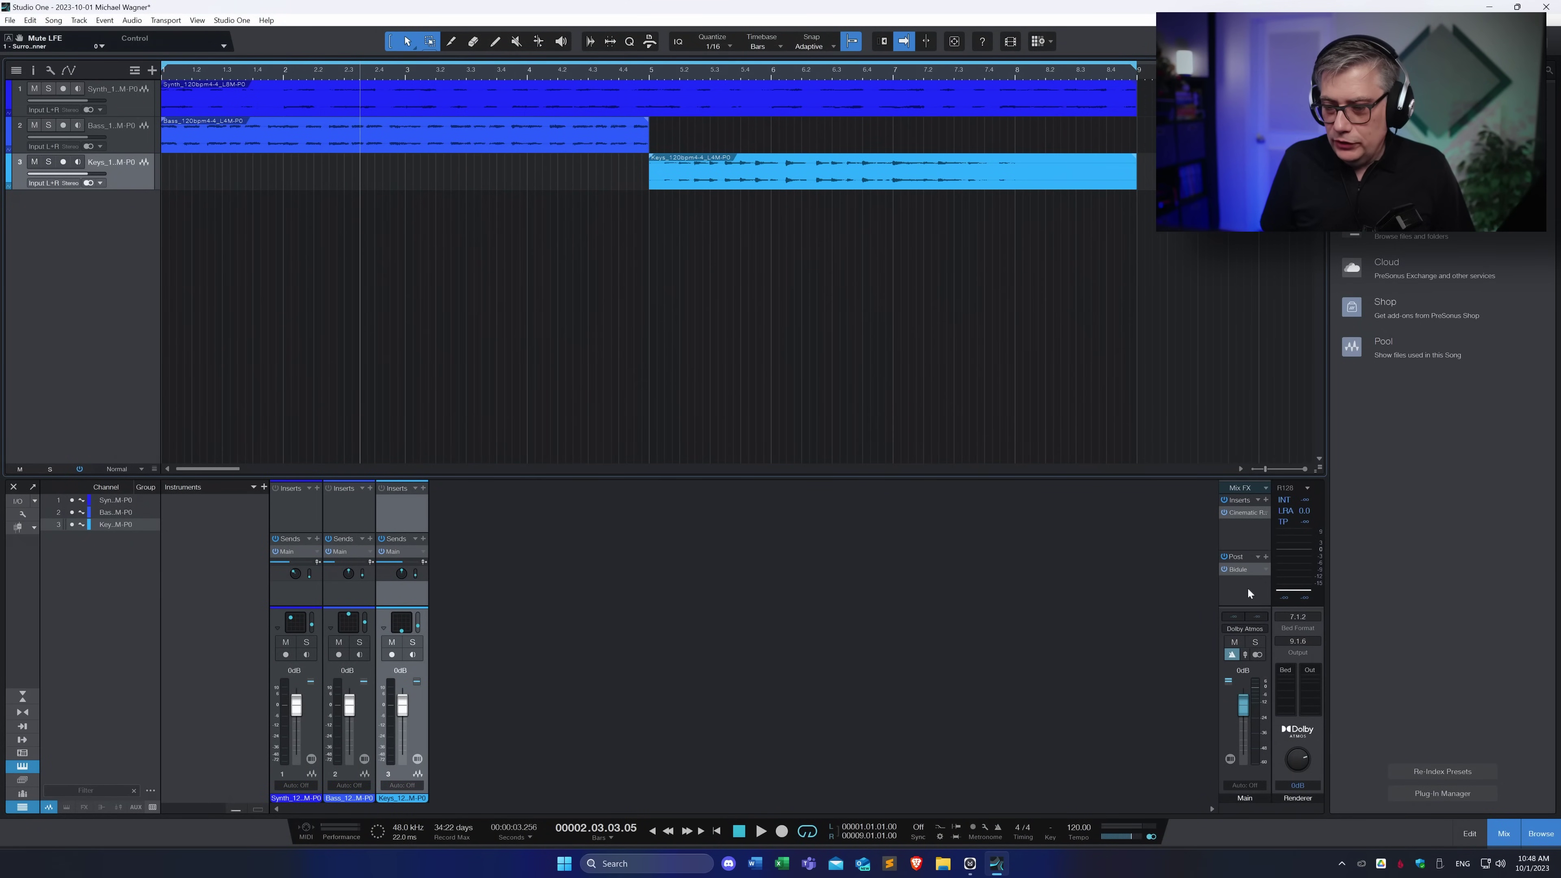
{"action": "left_click", "coordinate": [1241, 569]}
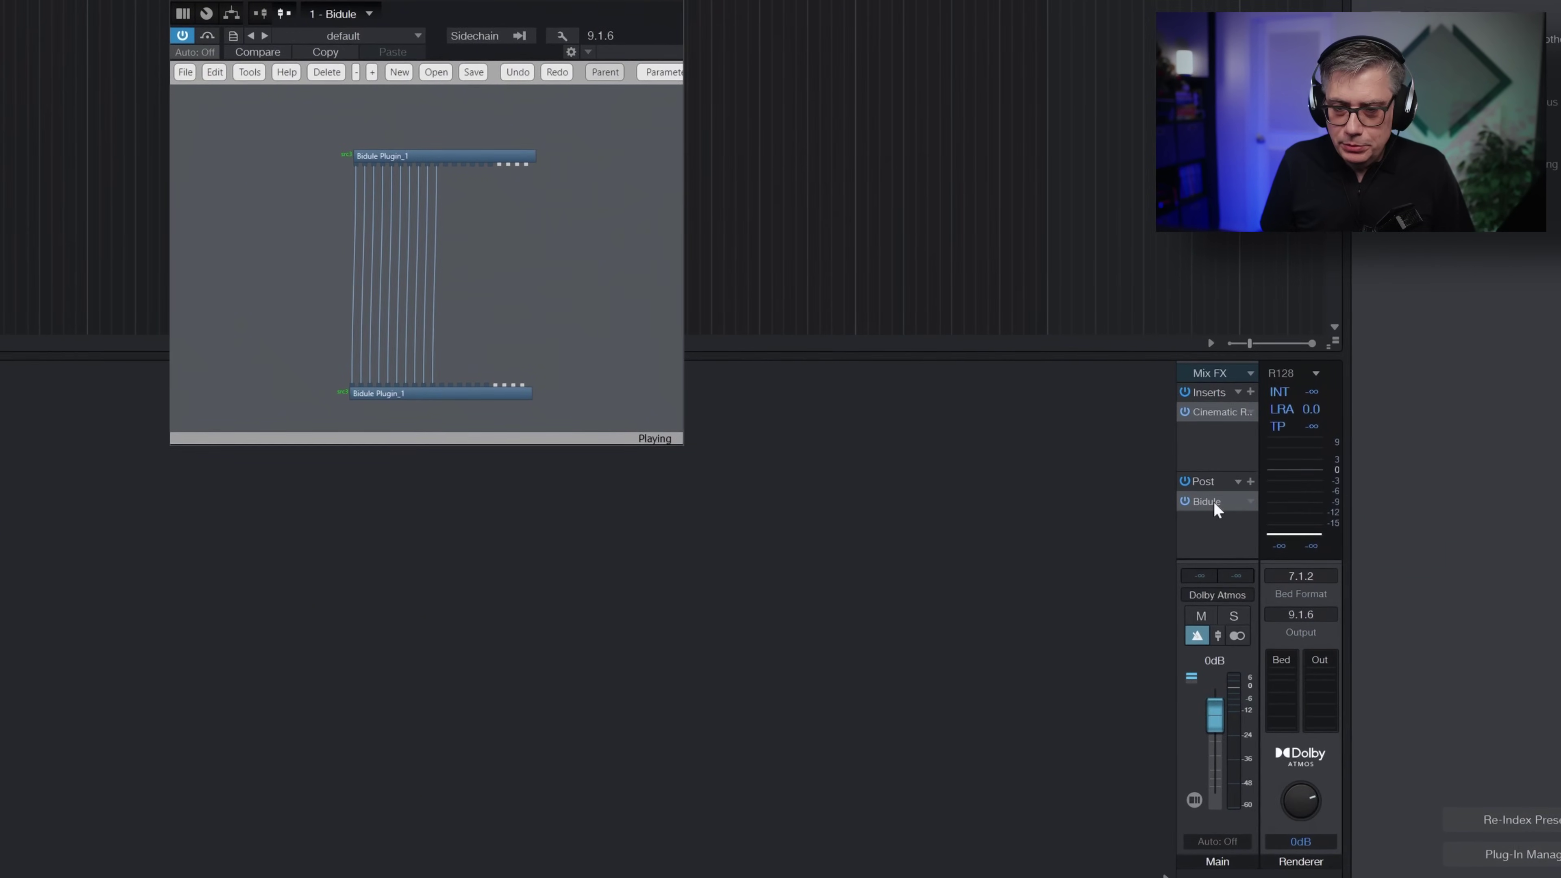